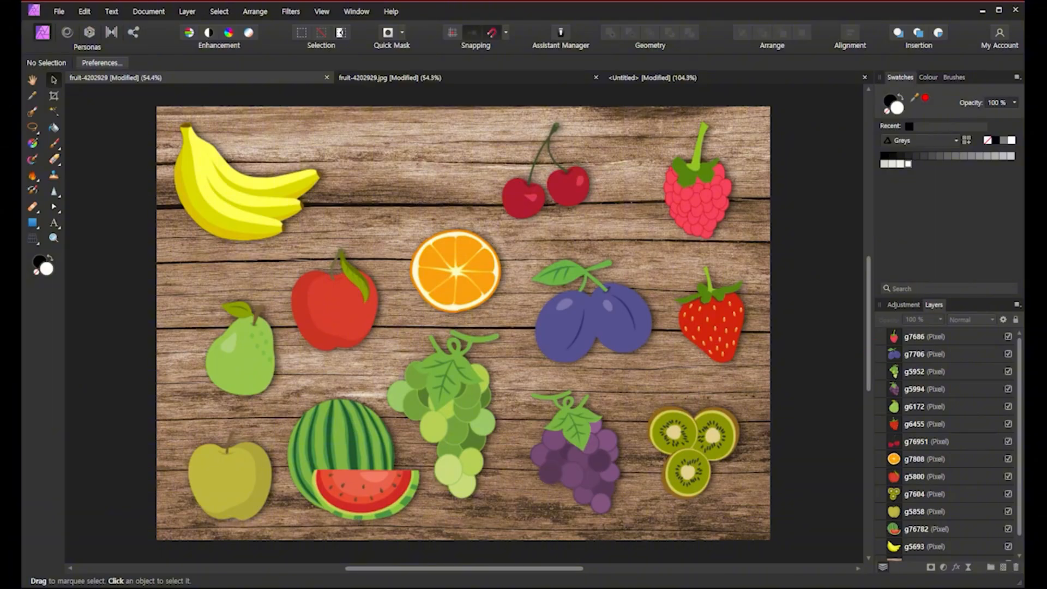
- Move the orange up and left, the green grapes slightly up and the kiwi slices slightly right on the wooden background, leaving nothing selected
left_click(471, 280)
left_click_drag(471, 280, 444, 230)
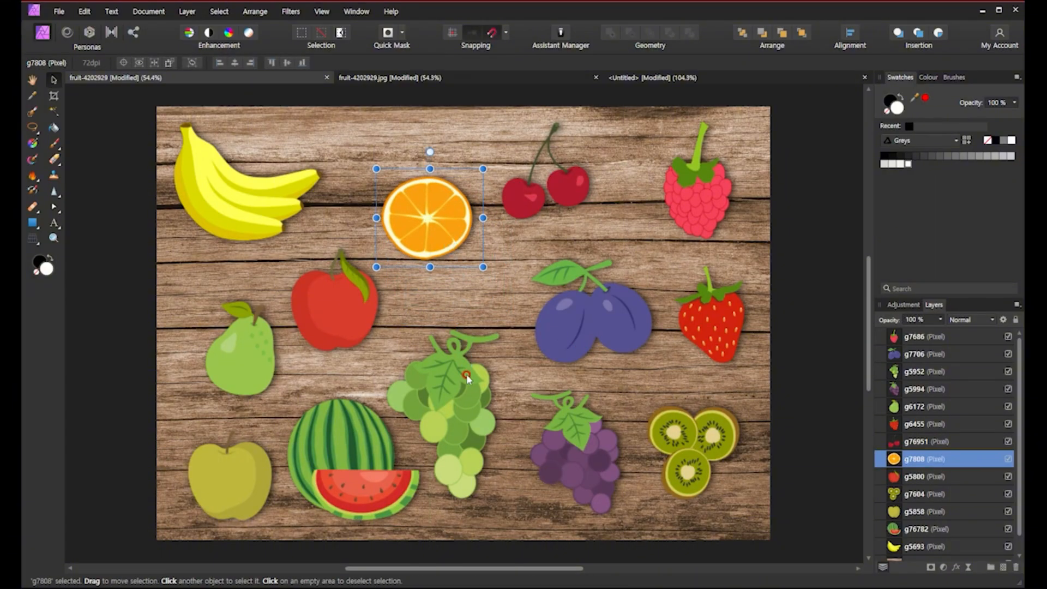
left_click_drag(471, 384, 482, 343)
left_click(589, 319)
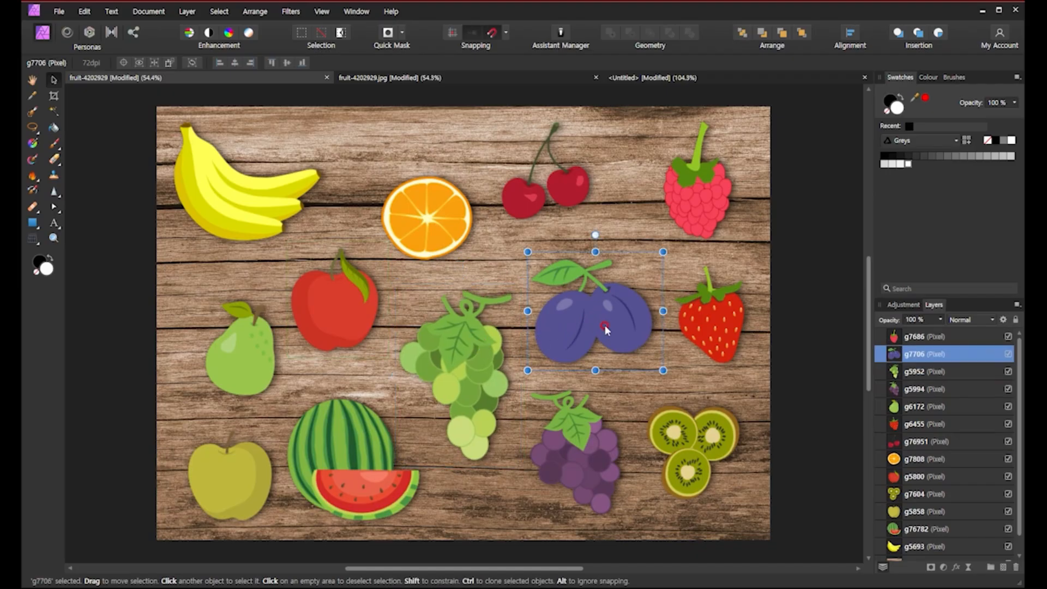
left_click_drag(650, 454, 658, 457)
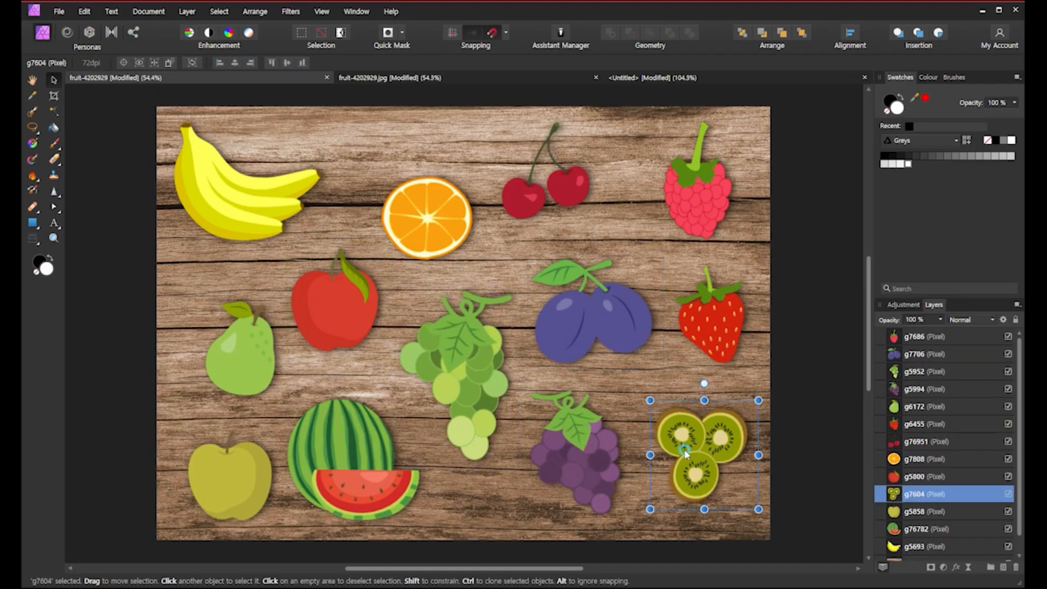
left_click_drag(475, 382, 470, 377)
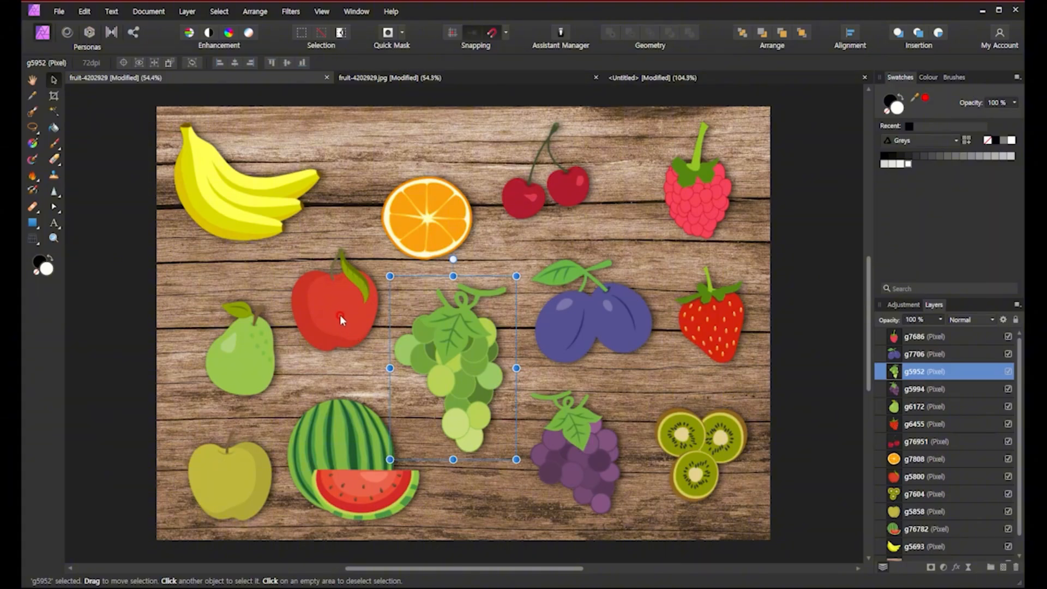
left_click(797, 405)
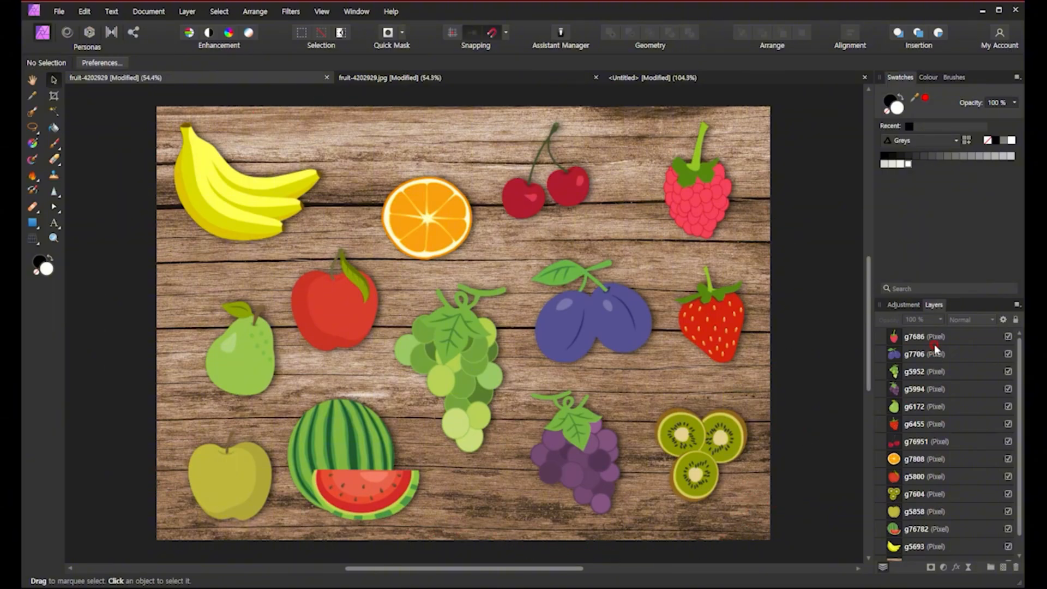
- Select the raspberry layer g7686, look through the layer stack down to Background, and clear the selection
left_click(916, 341)
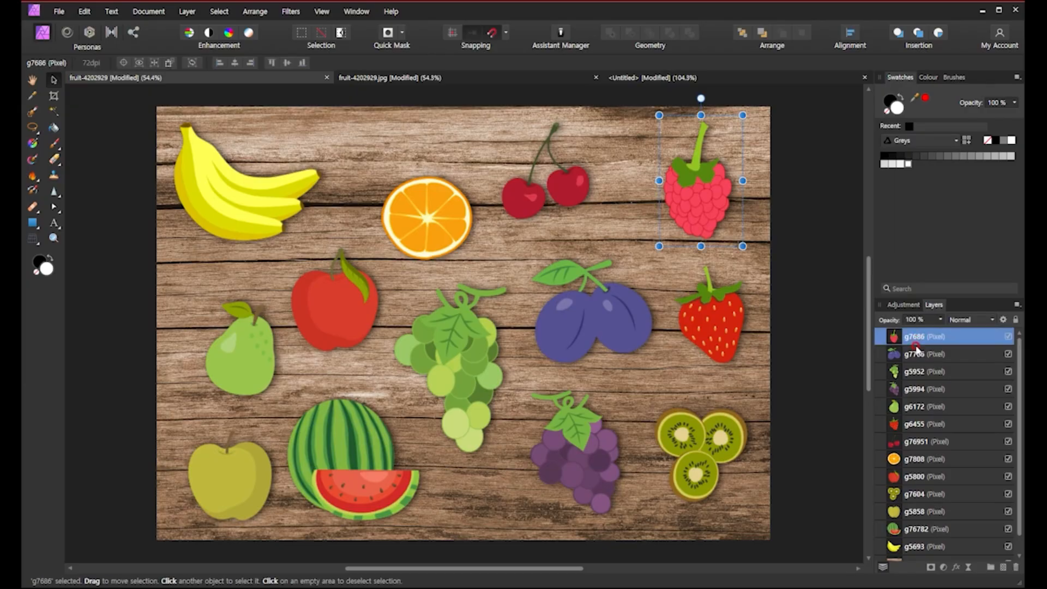
scroll(918, 352, "down", 1)
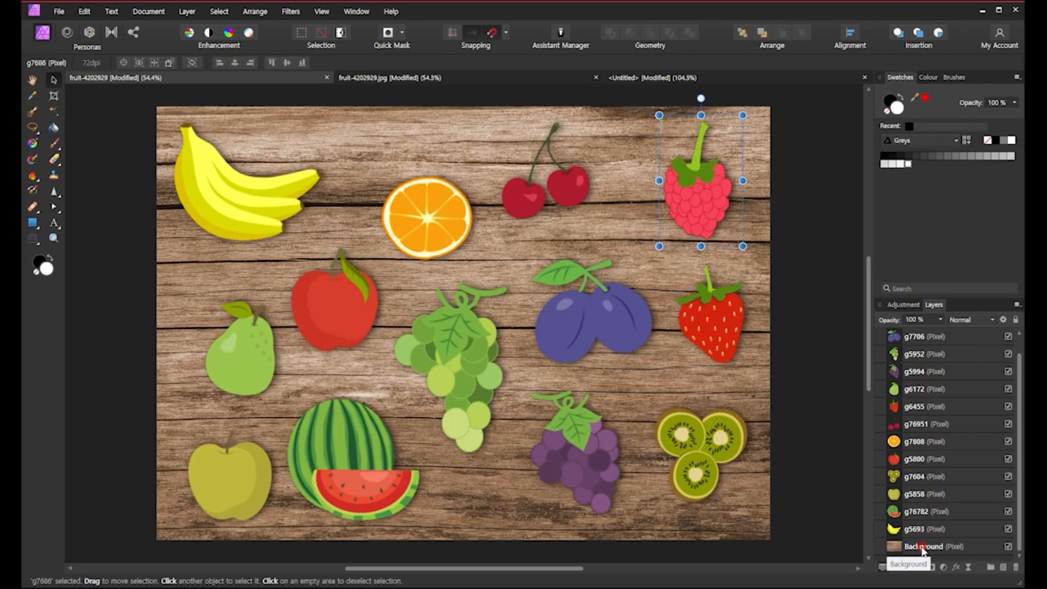
scroll(927, 543, "up", 1)
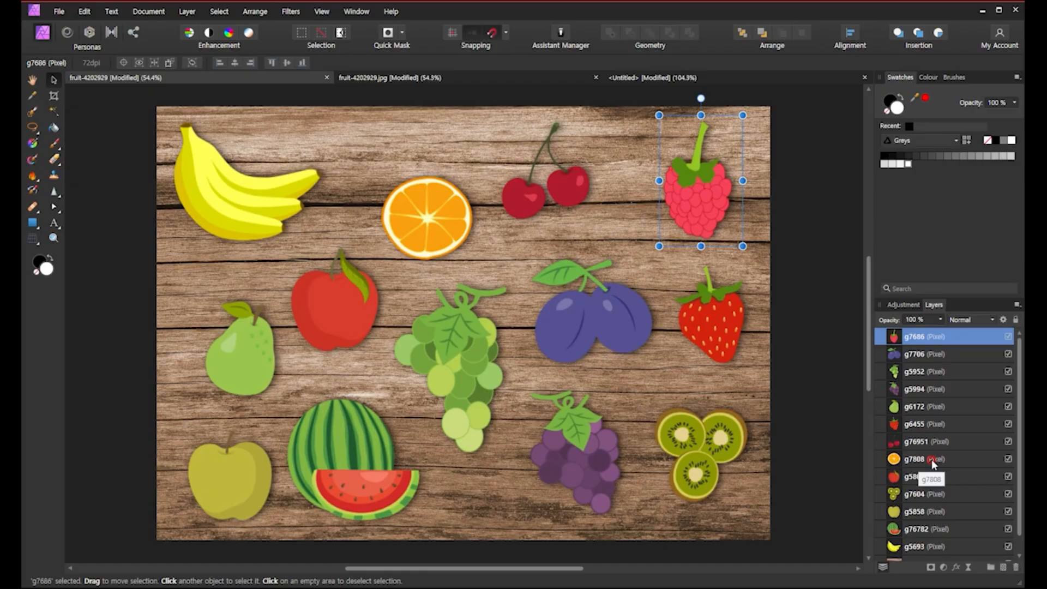
left_click(808, 413)
- Select the raspberry layer g7686, switch the selection to the banana layer g5693, and clear it
left_click(942, 337)
scroll(919, 475, "down", 1)
left_click(918, 533)
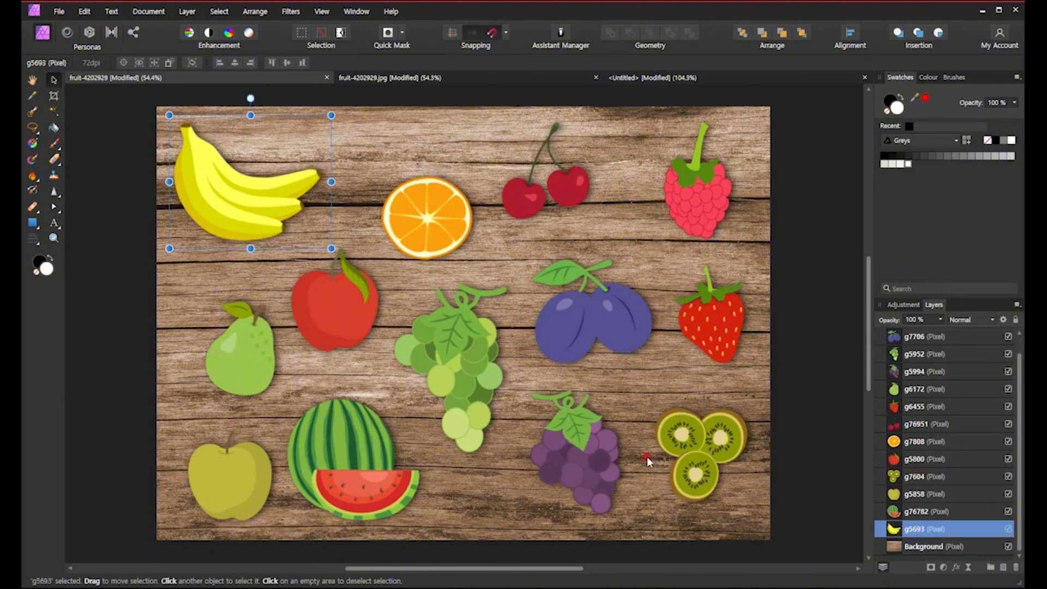
left_click(327, 166)
left_click(810, 390)
left_click(837, 457)
scroll(928, 342, "up", 1)
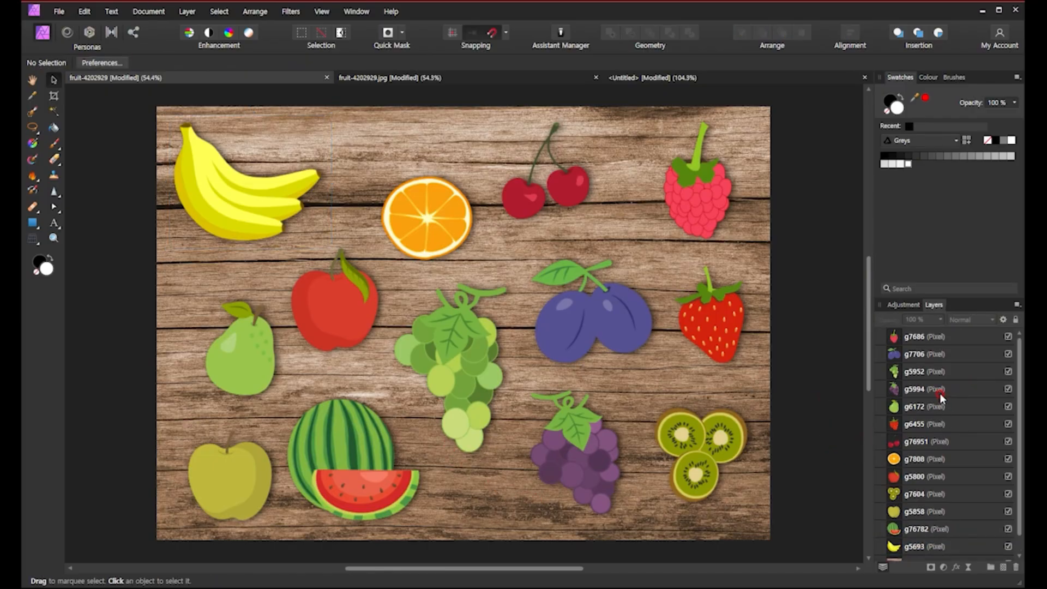
- Select the whole range of fruit layers from g7686 to g5693 without Background, check both ends of the range, and clear the selection
double_click(922, 352)
left_click(921, 338)
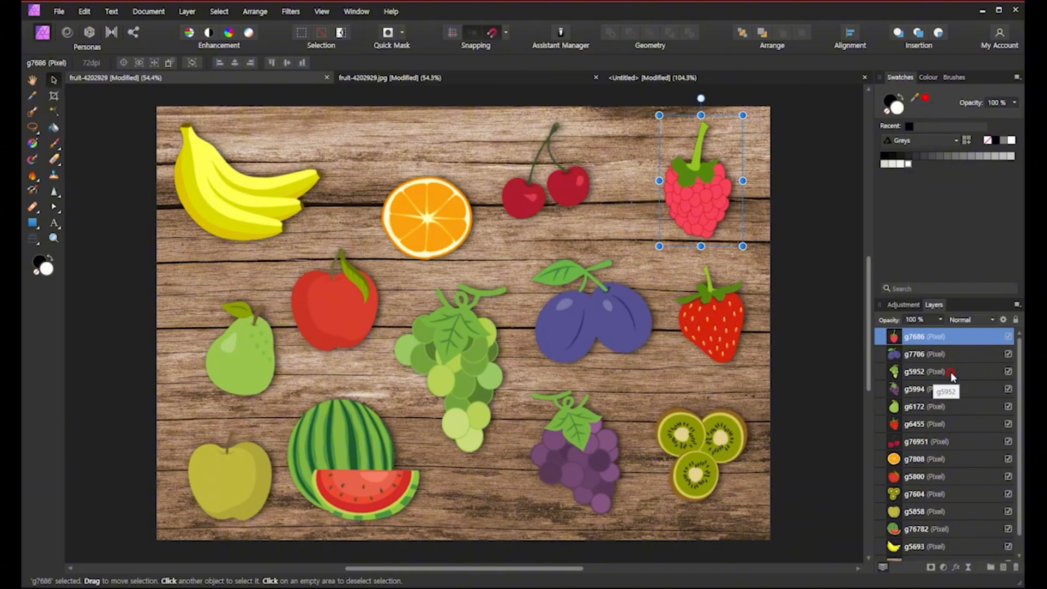
scroll(951, 376, "down", 1)
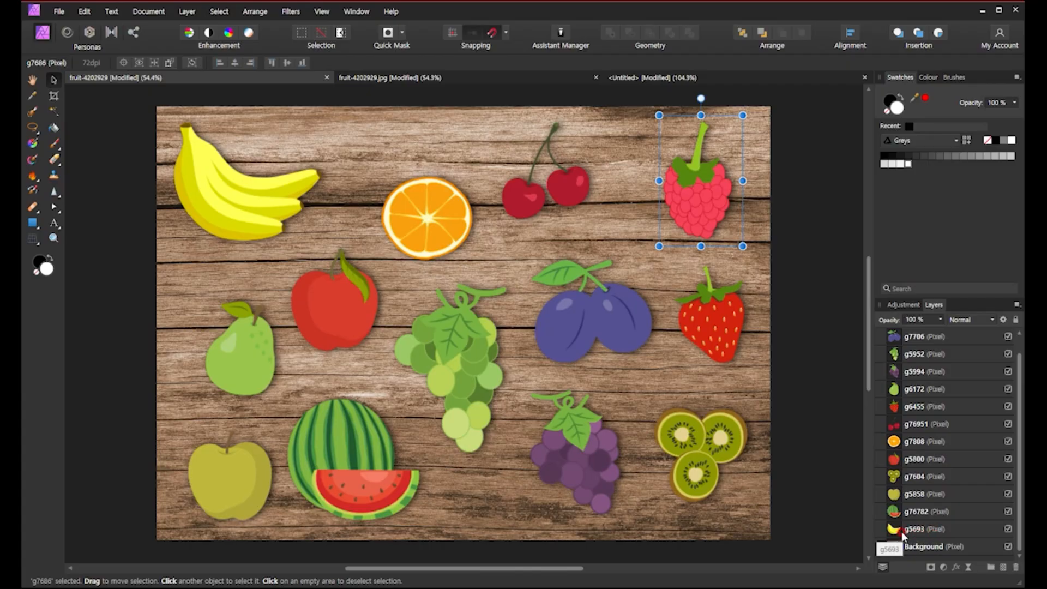
left_click(931, 529, "shift")
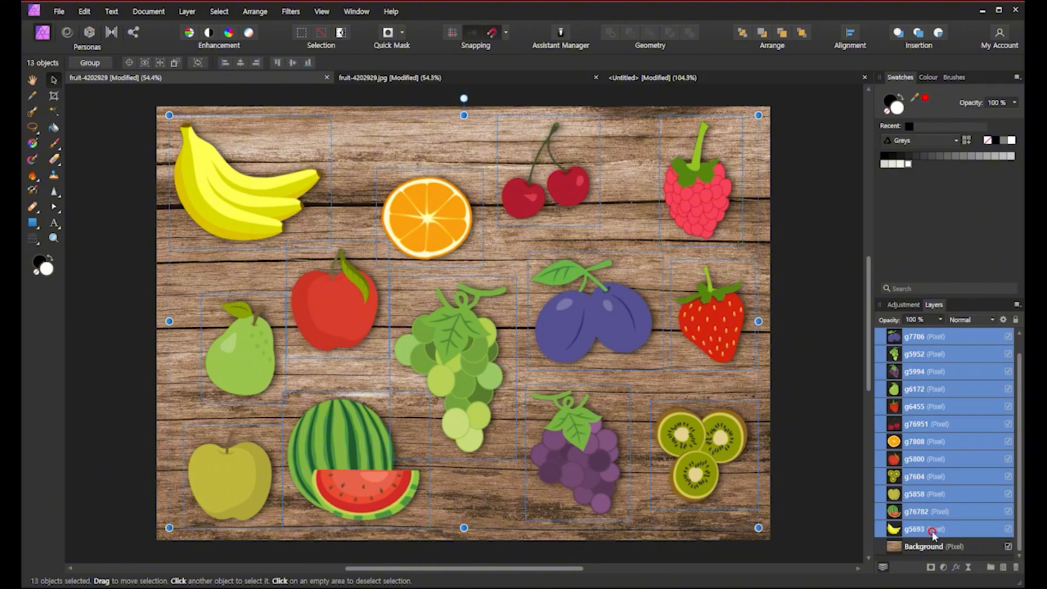
scroll(931, 531, "up", 1)
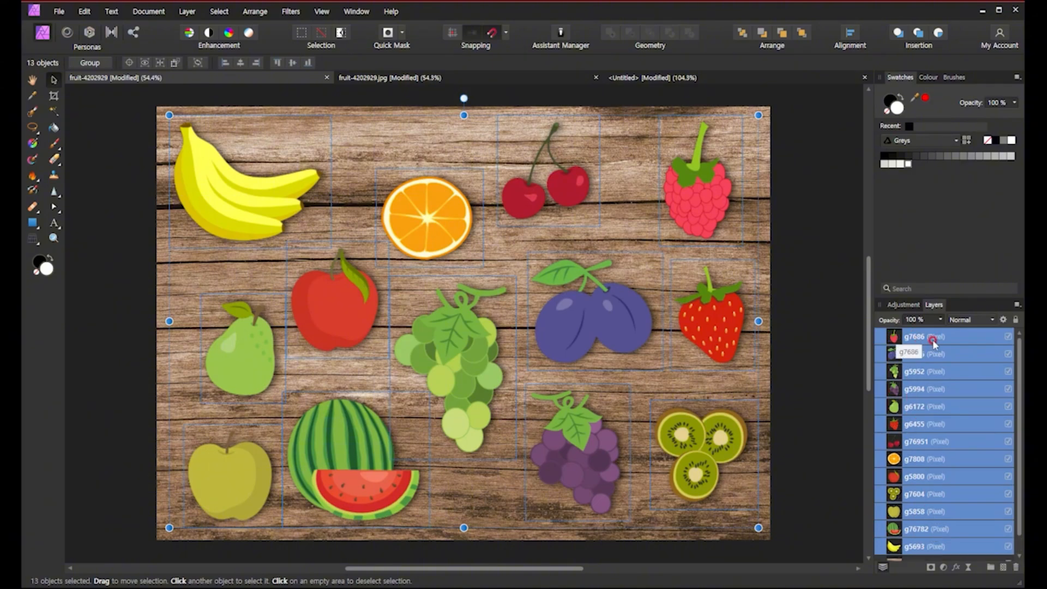
scroll(922, 341, "down", 1)
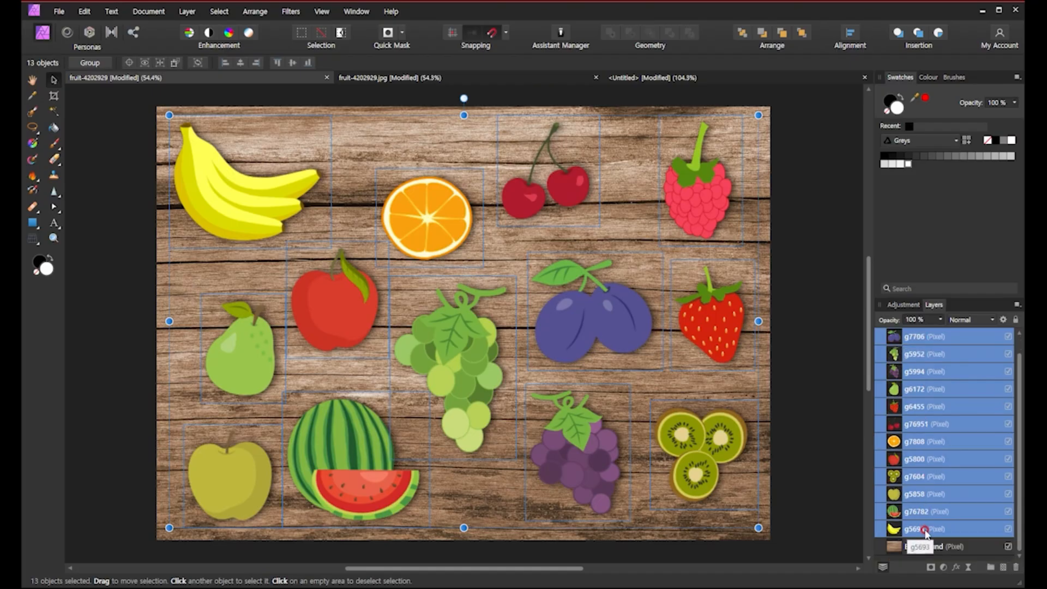
scroll(926, 532, "up", 1)
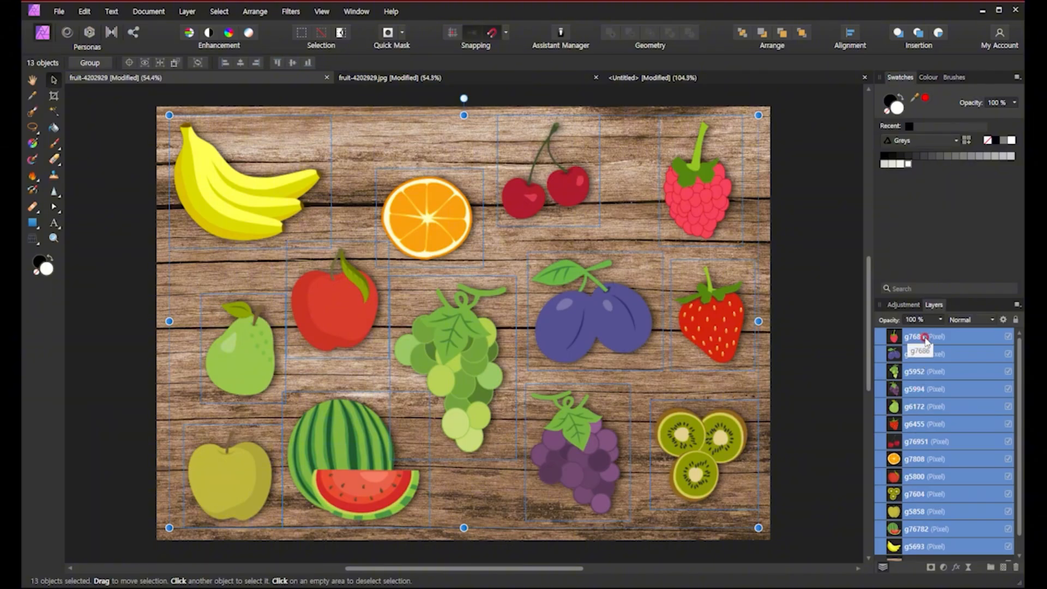
left_click(825, 453)
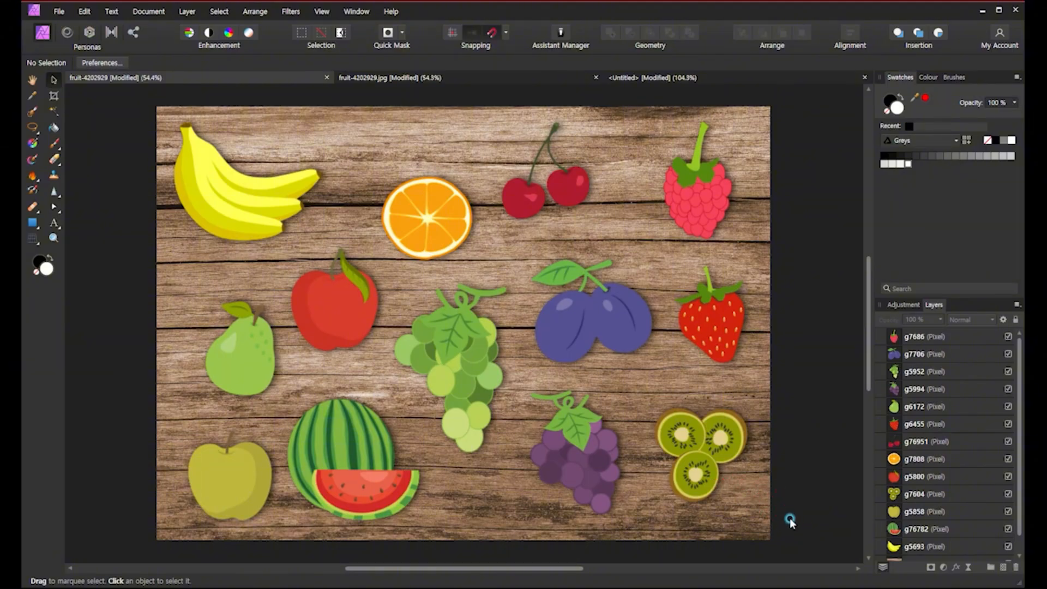
- Select every object on the canvas with a marquee and remove the Background layer from the selection
left_click_drag(790, 518, 186, 154)
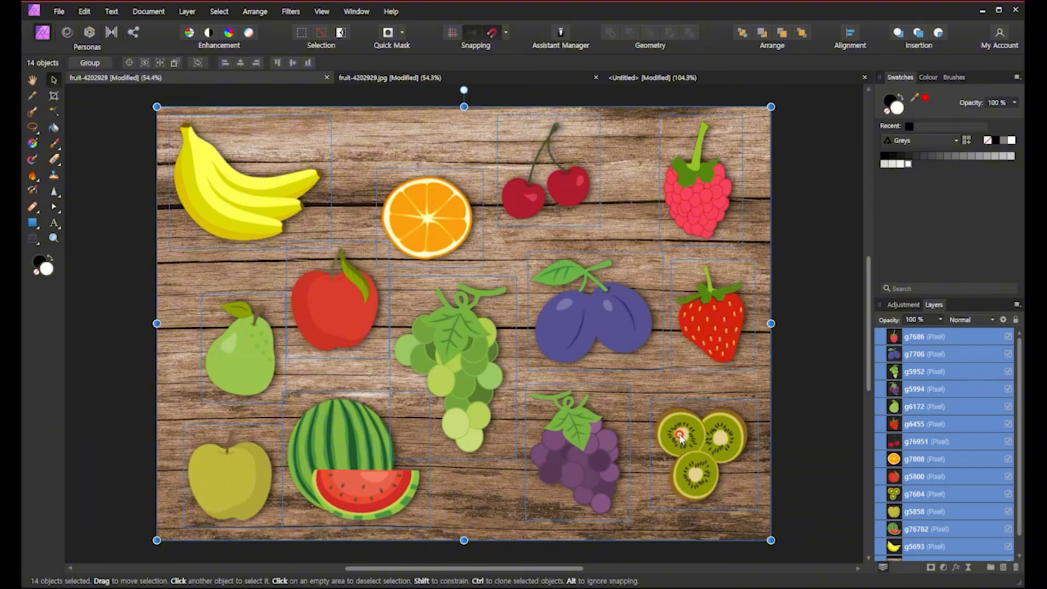
scroll(917, 453, "down", 1)
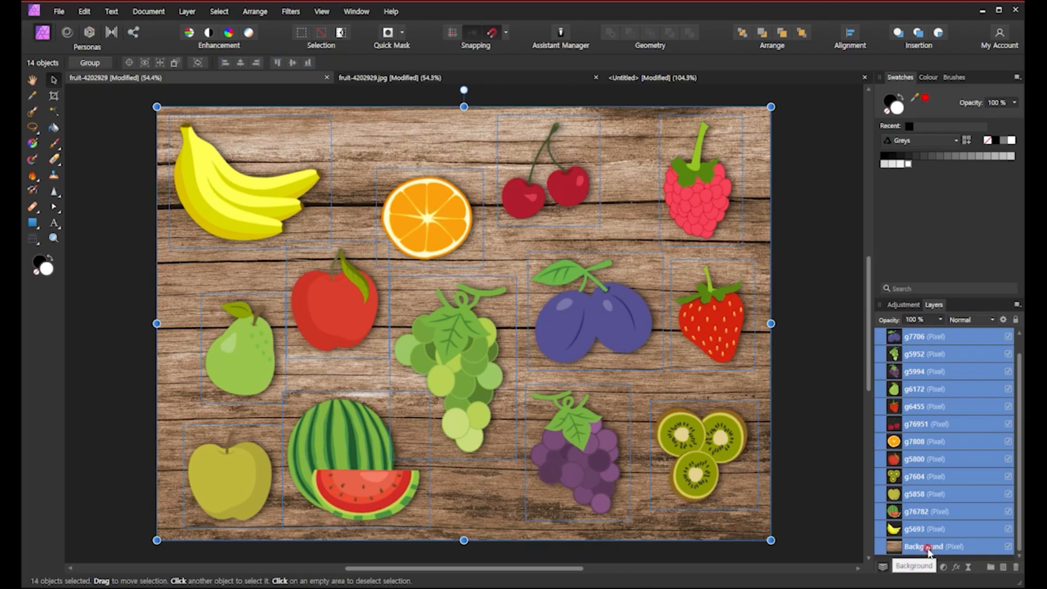
left_click(880, 550)
left_click(830, 518)
left_click(839, 527)
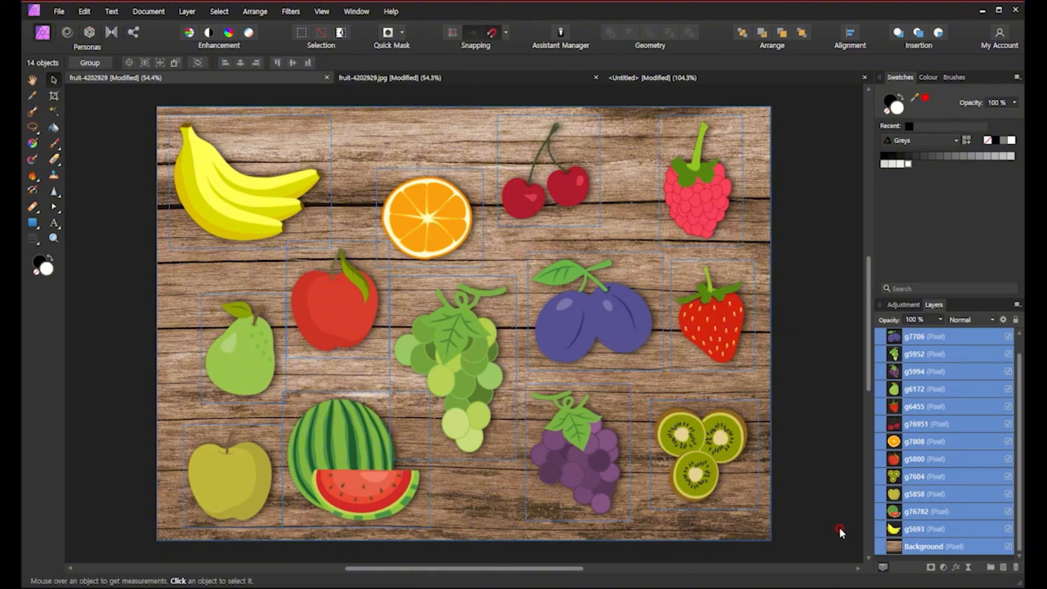
left_click(882, 547, "ctrl")
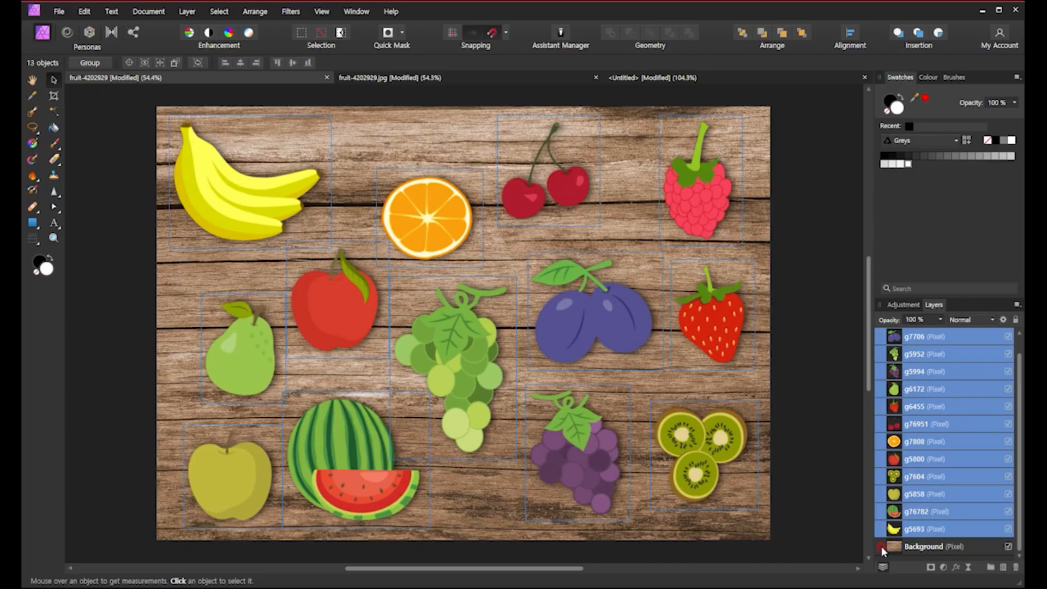
- Add Background back to the selection, exclude the strawberry g6455 and pear g6172 layers, and clear the selection
left_click(882, 545, "shift")
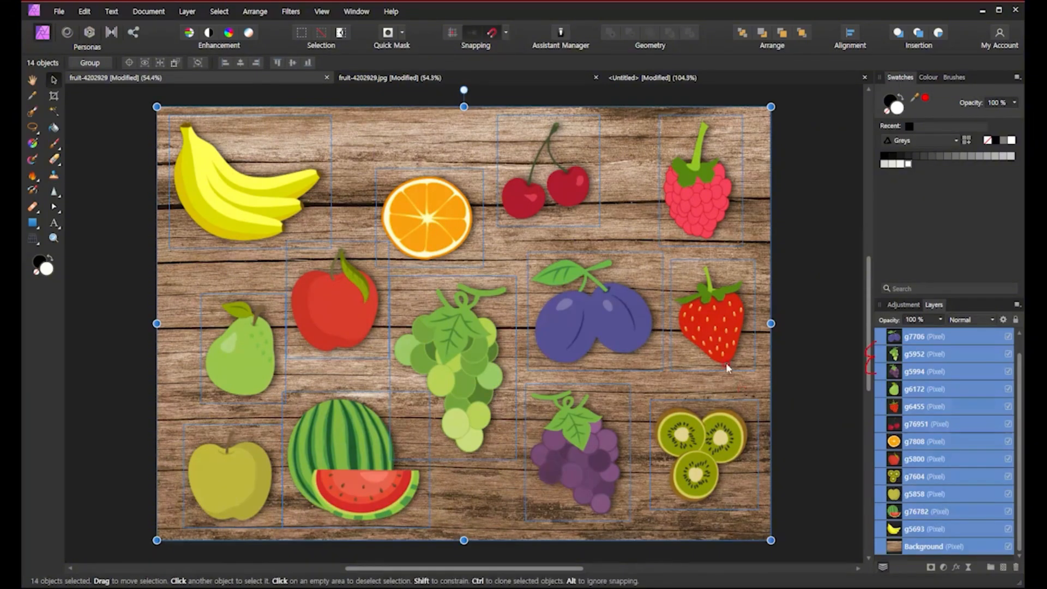
left_click(922, 408, "ctrl")
left_click(922, 393, "ctrl")
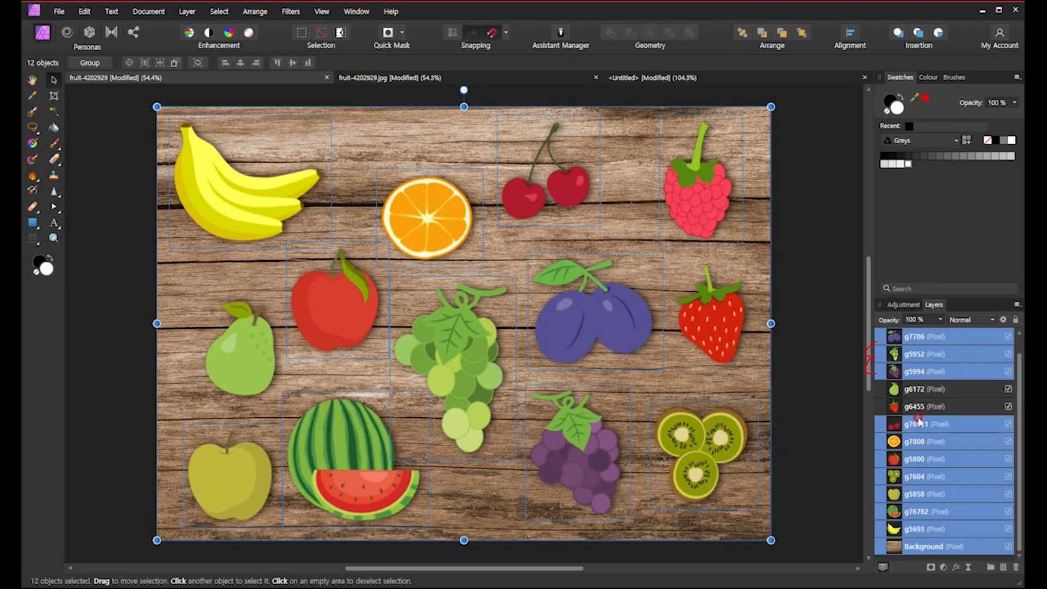
left_click(921, 458, "ctrl")
scroll(931, 412, "up", 1)
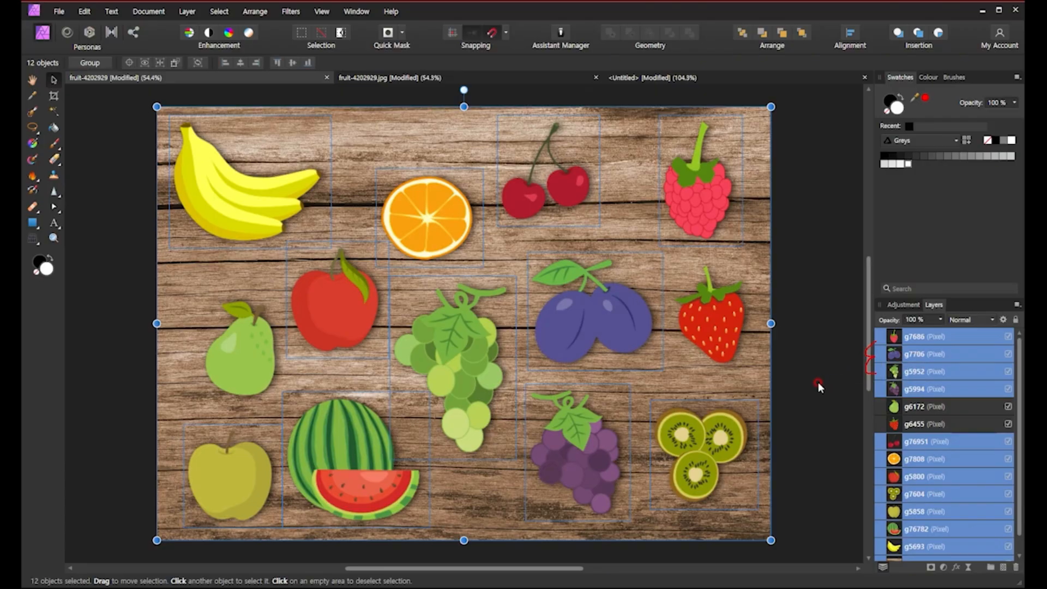
left_click(818, 382)
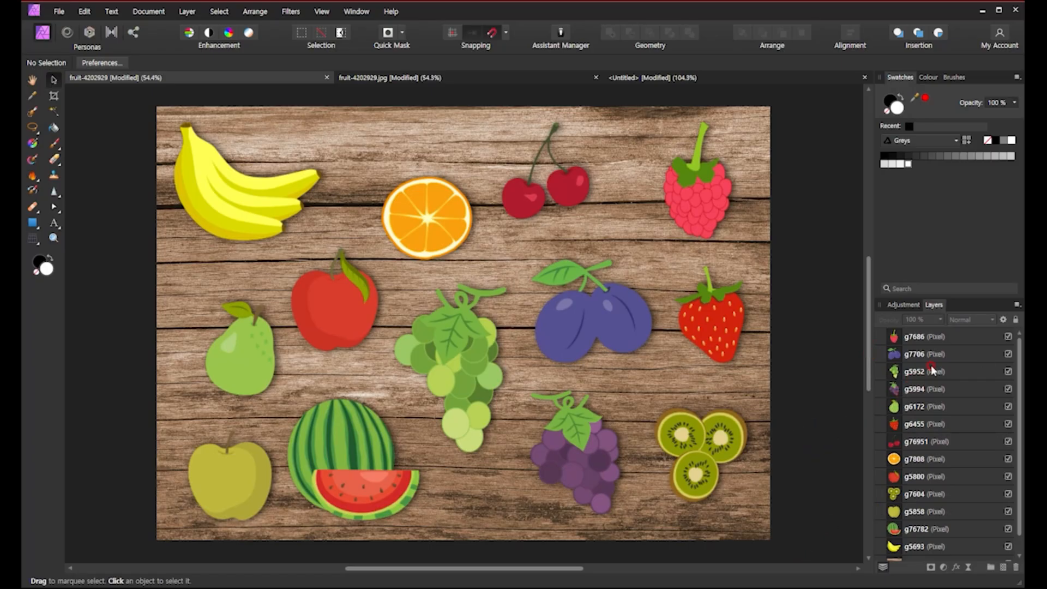
- Select only the non-adjacent layers g7706, g5994, g76951, g5800 and g5858 together
left_click(956, 355)
left_click(961, 386, "ctrl")
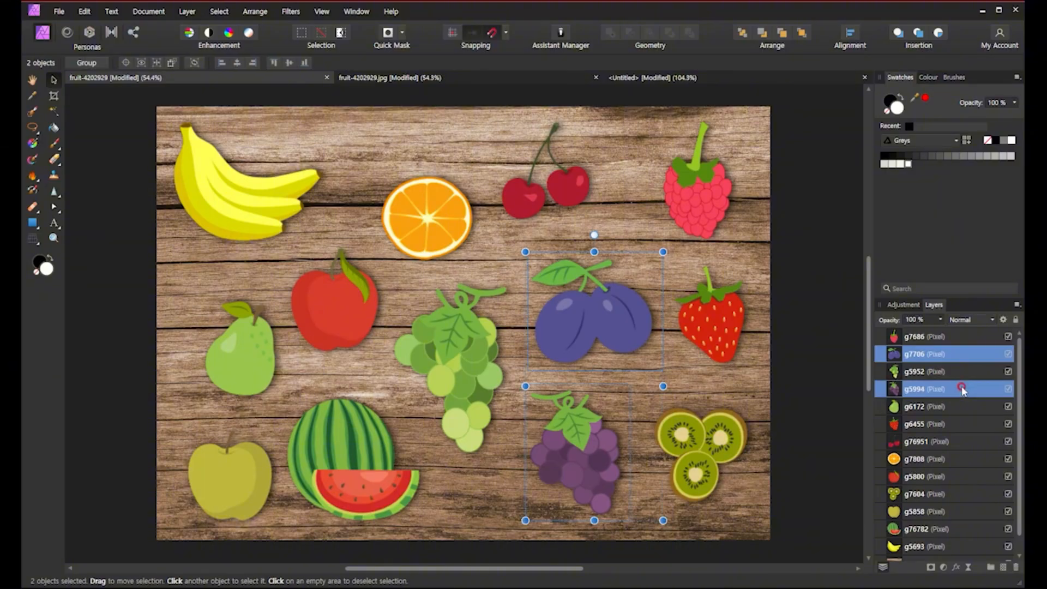
left_click(959, 440, "ctrl")
left_click(967, 478, "ctrl")
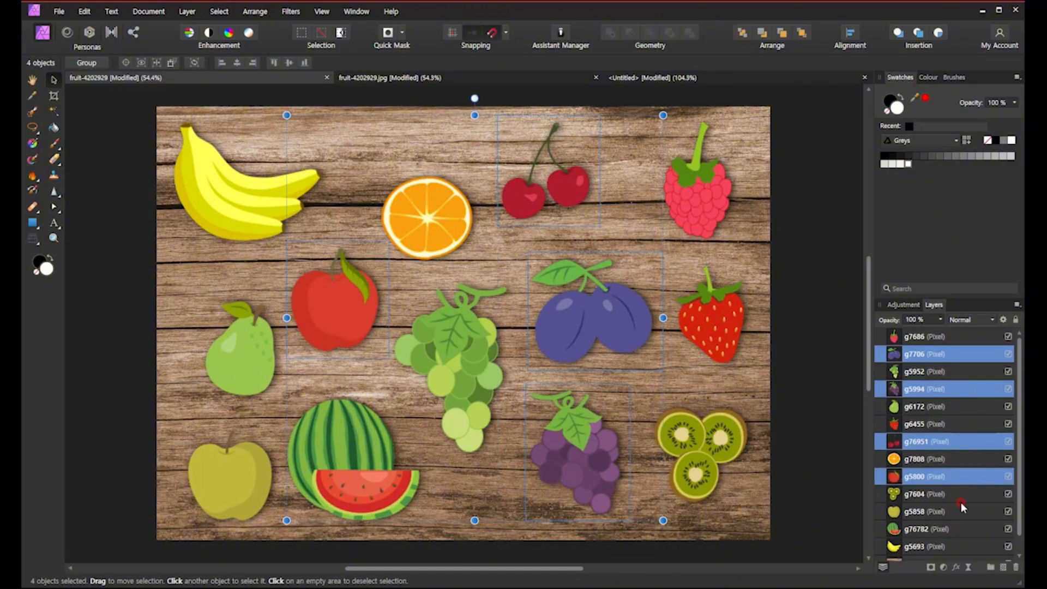
left_click(964, 511, "ctrl")
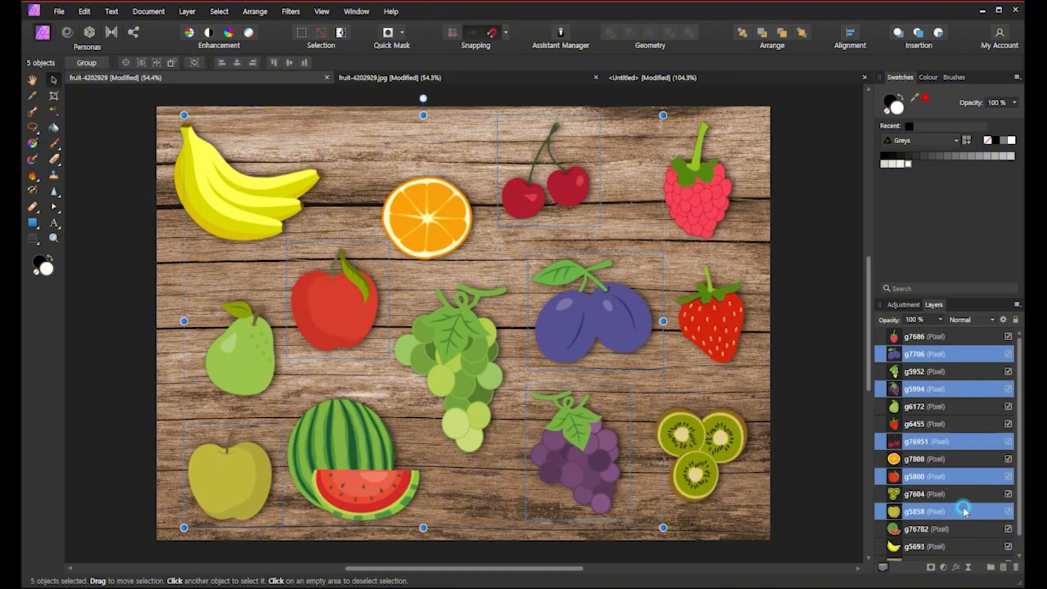
- Select the contiguous range of layers from the raspberry g7686 to the strawberry g6455 and clear the selection
left_click(961, 339)
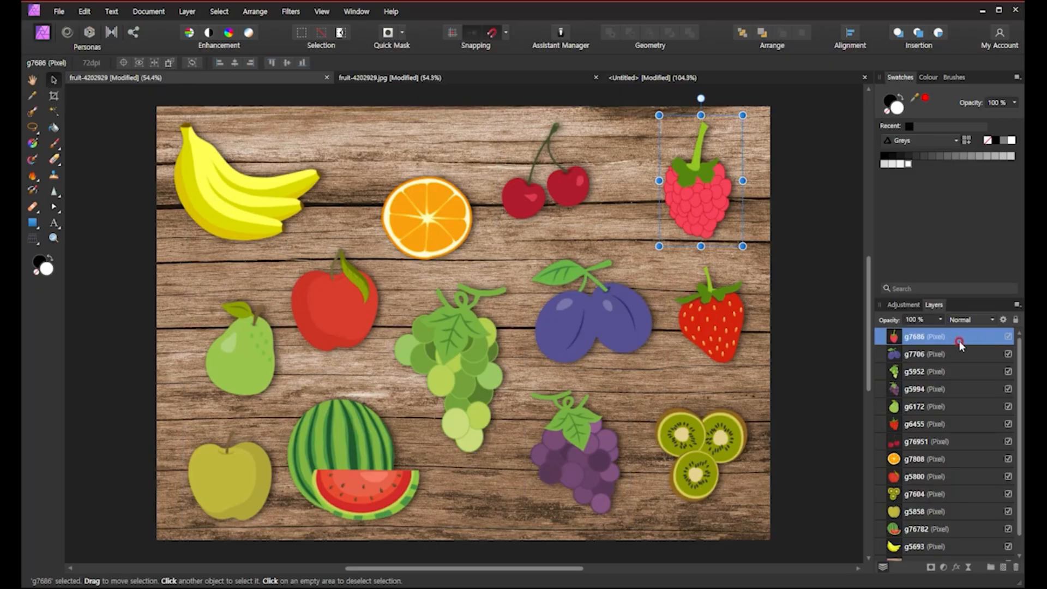
left_click(963, 424, "shift")
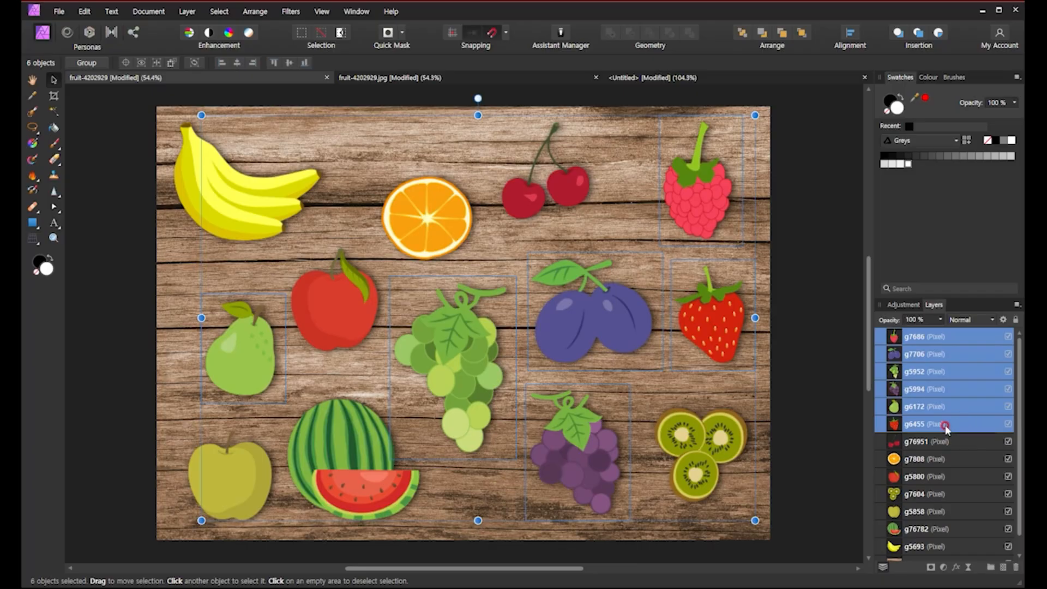
left_click(829, 448)
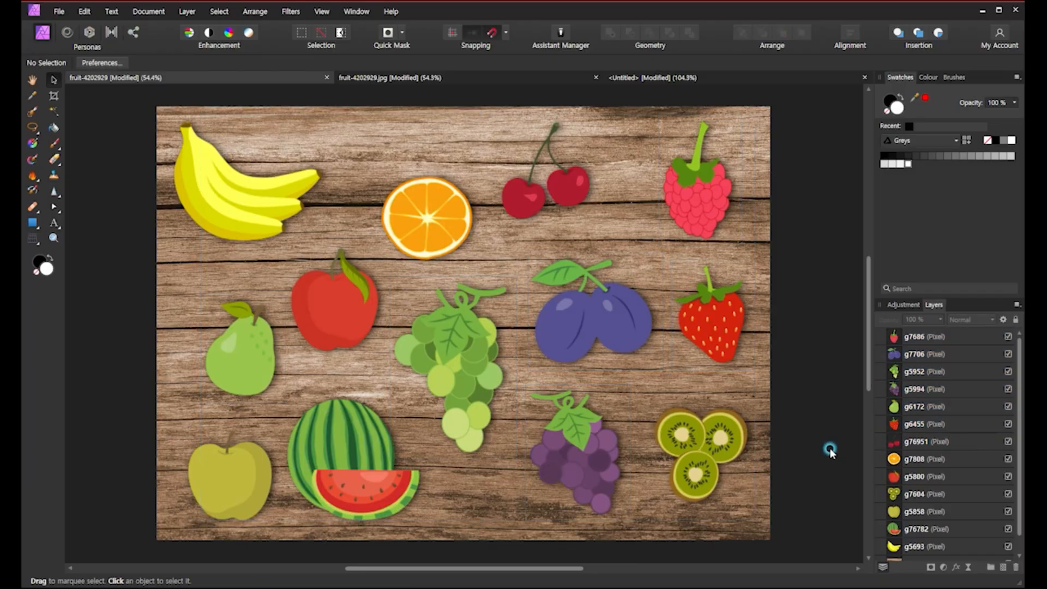
- Select just the raspberry g7686 and strawberry g6455 layers without those between them, and clear the selection
left_click(968, 336)
left_click(961, 422, "ctrl")
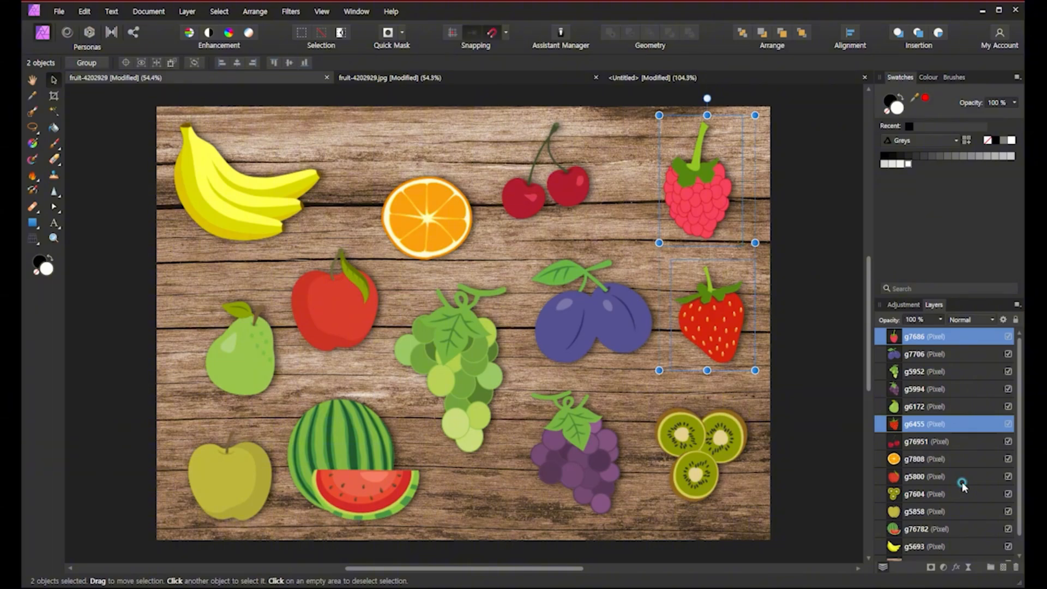
left_click(859, 449)
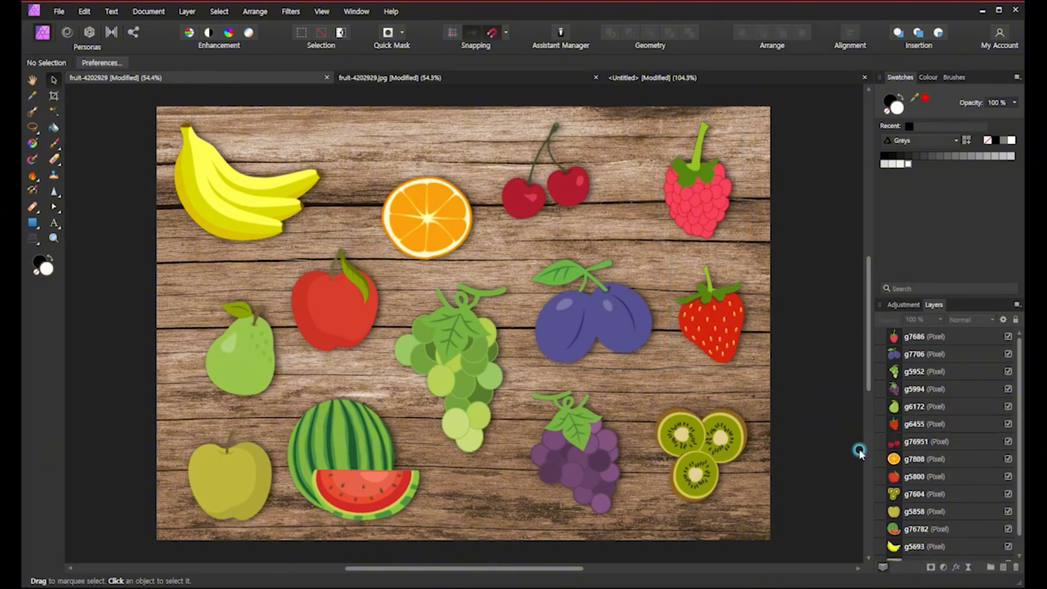
- Select g7686 through g6455 again with all layers in between, and deselect everything
left_click(958, 337)
left_click(961, 424, "shift")
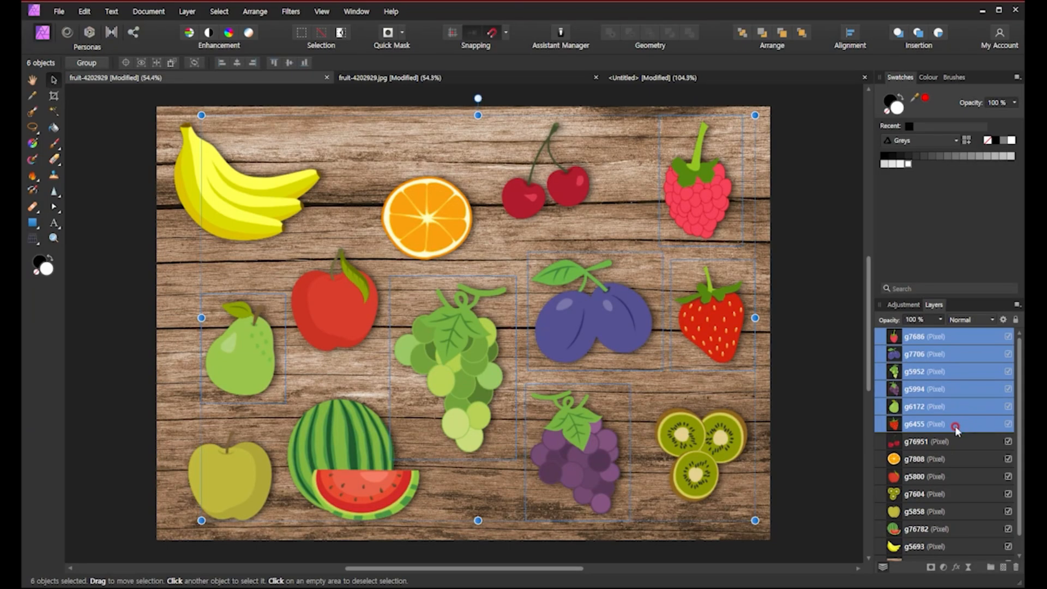
left_click(820, 453)
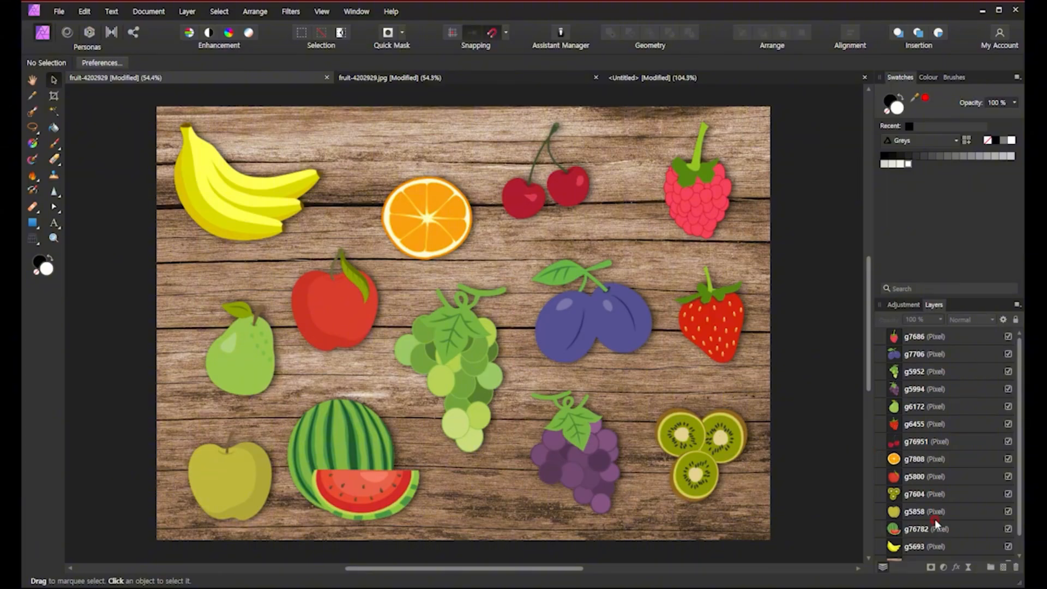
scroll(935, 519, "down", 1)
scroll(933, 515, "up", 1)
scroll(818, 449, "up", 3)
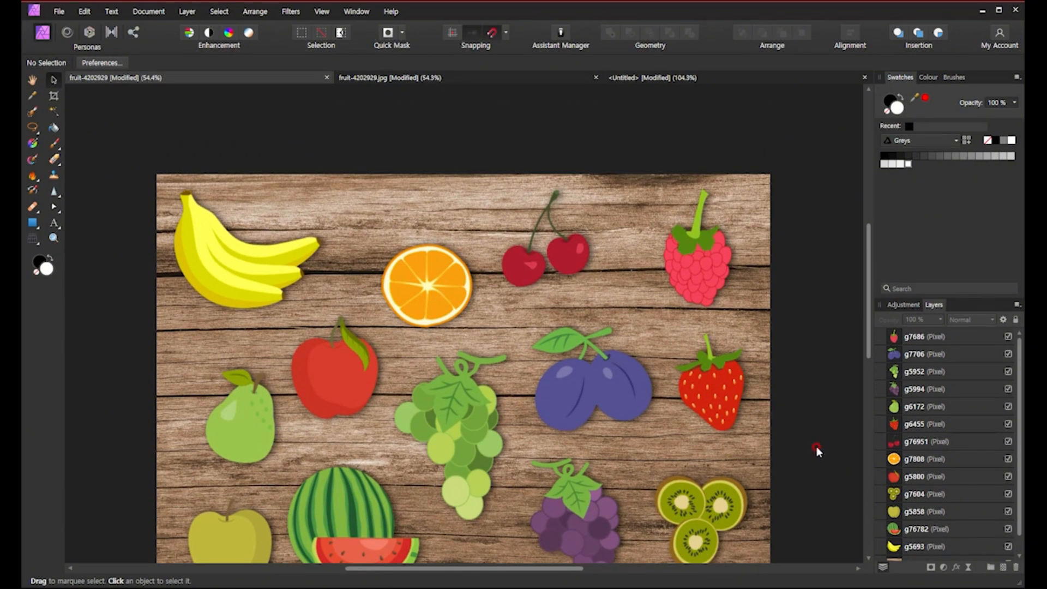
scroll(816, 446, "down", 2)
scroll(816, 447, "down", 1)
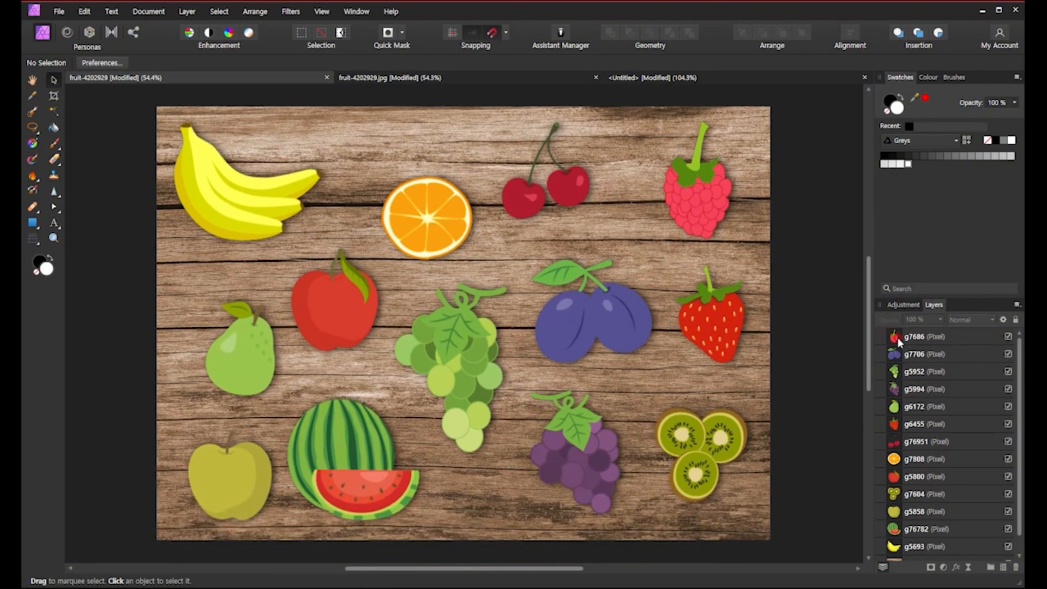
- Select every fruit layer from g7686 through g5693 without the Background, and nudge them together slightly upward on the canvas
left_click(963, 338)
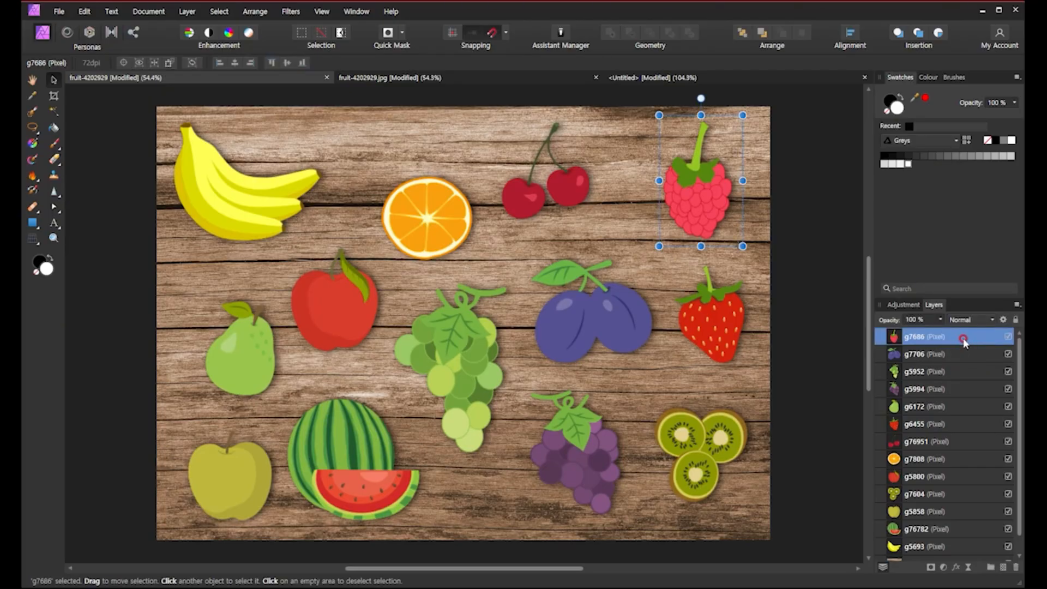
scroll(950, 457, "down", 1)
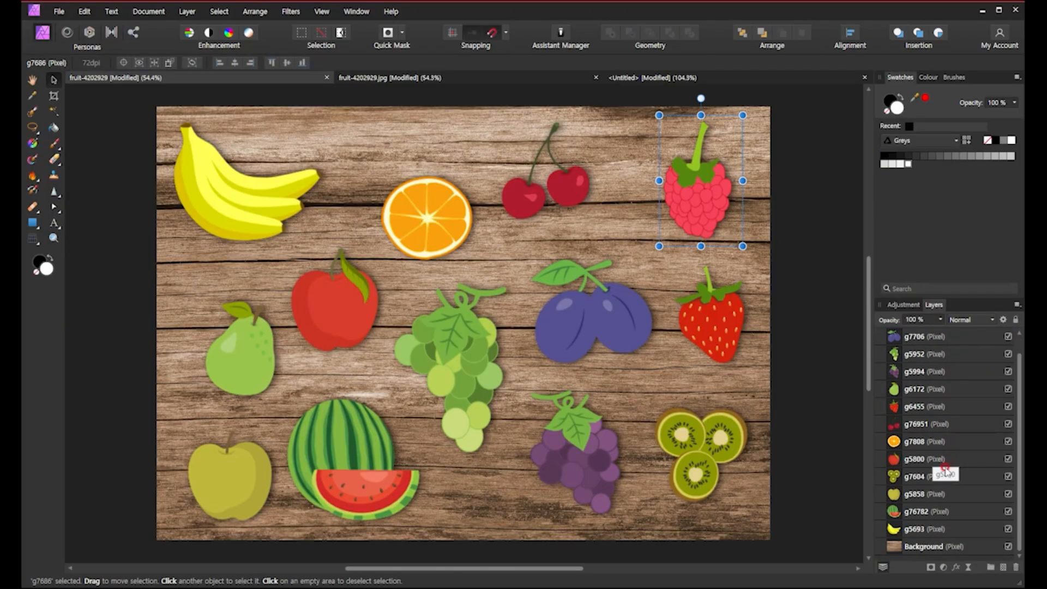
left_click(958, 532, "shift")
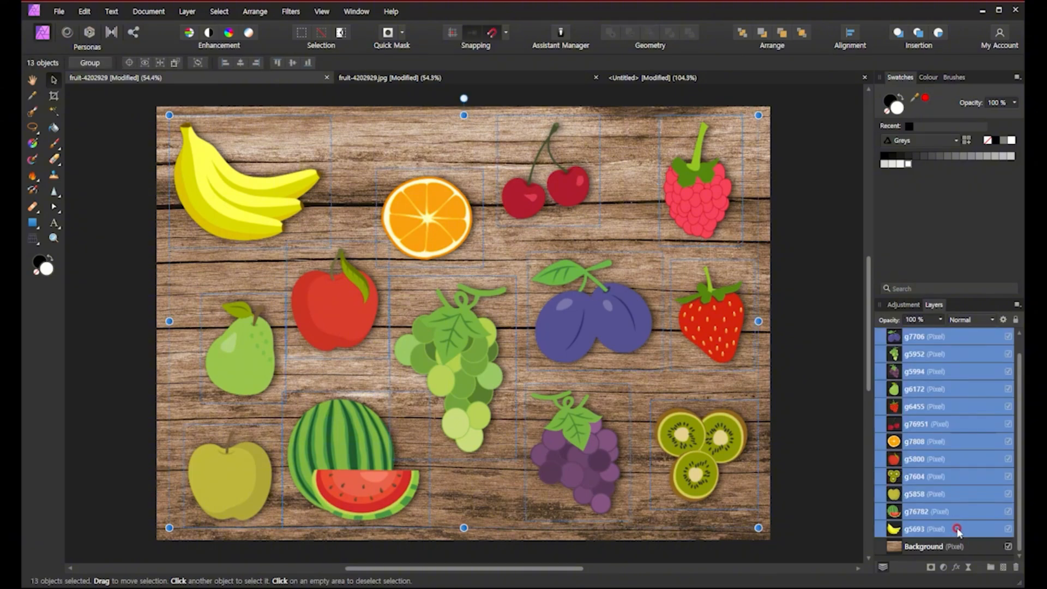
mouse_move(622, 318)
left_mouse_down()
mouse_move(613, 304)
mouse_move(570, 321)
mouse_move(625, 312)
mouse_move(606, 314)
mouse_move(617, 312)
left_mouse_up()
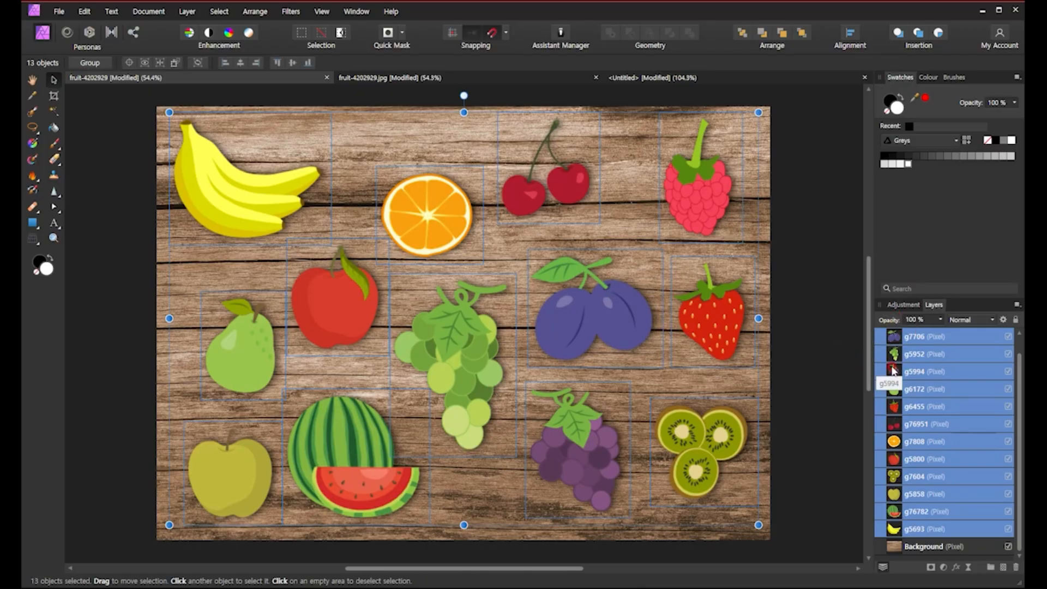
- Select only the plum layer g7706, try moving it up and left below the cherries, and undo the move
left_click(812, 372)
left_click(608, 314)
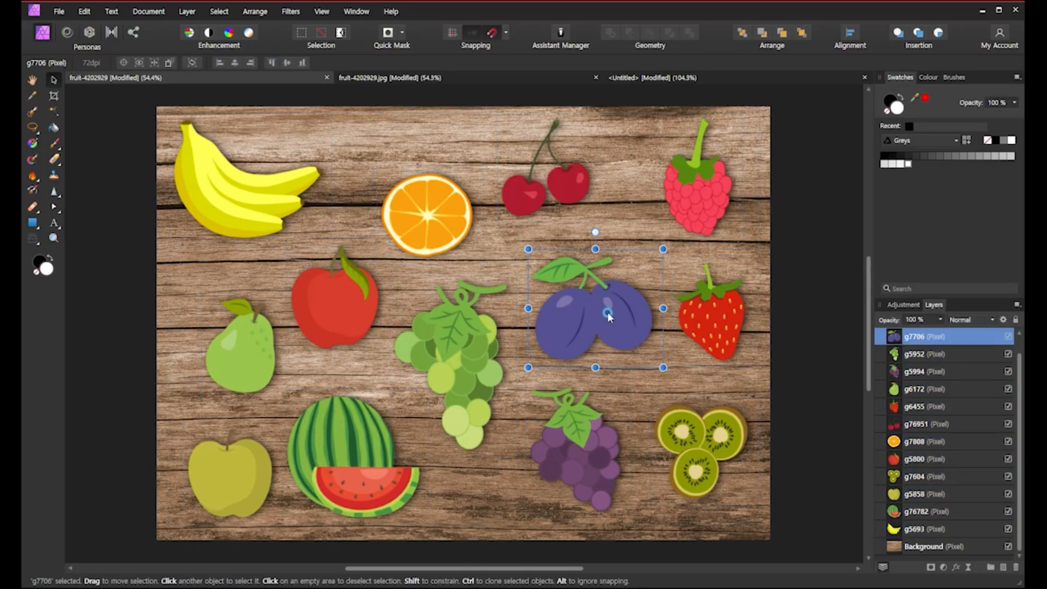
left_click_drag(624, 320, 562, 271)
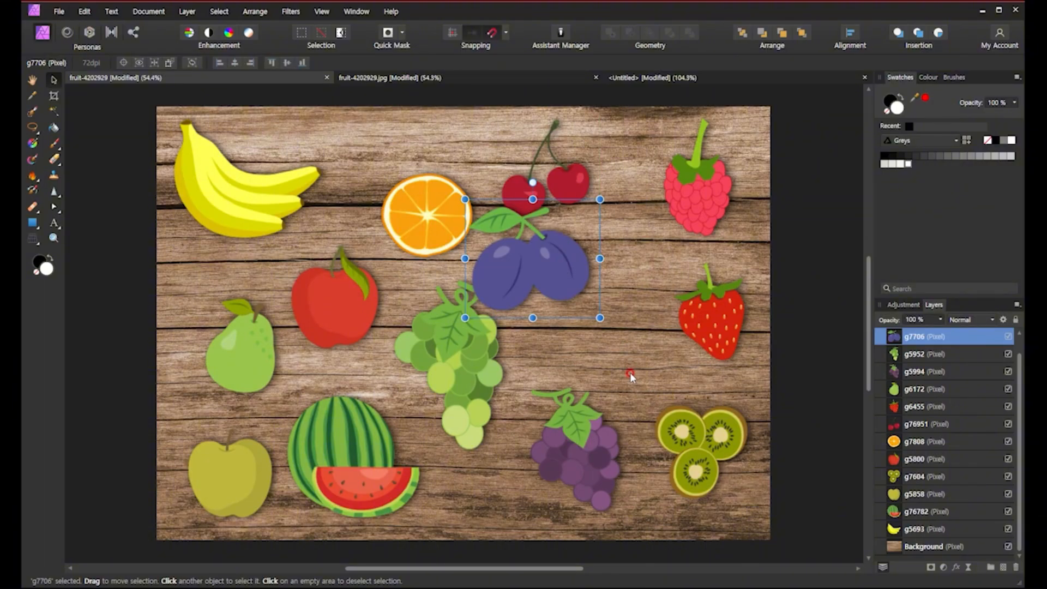
key("ctrl+z")
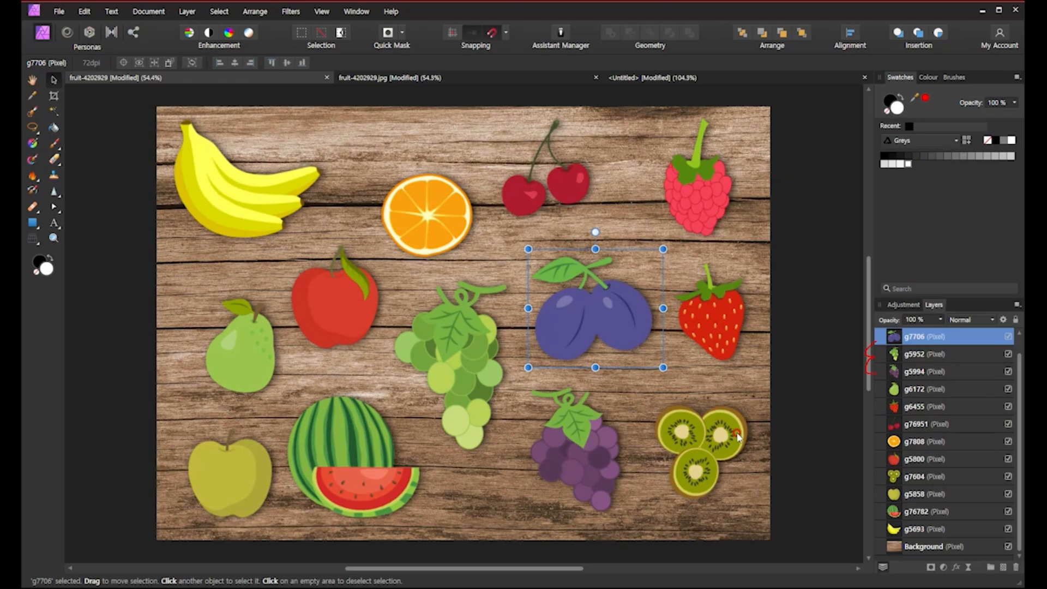
- Try moving the single Background layer in the fruit-4202929.jpg document, undo it, and return to the layered fruit-4202929 document
left_click(537, 83)
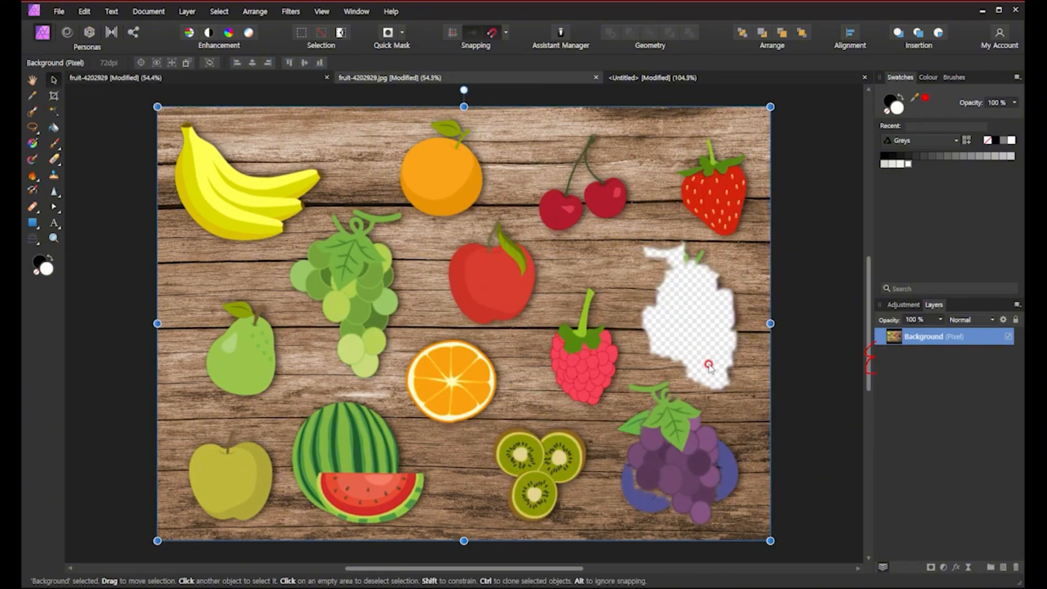
left_click_drag(589, 359, 600, 378)
key("ctrl+z")
left_click(284, 78)
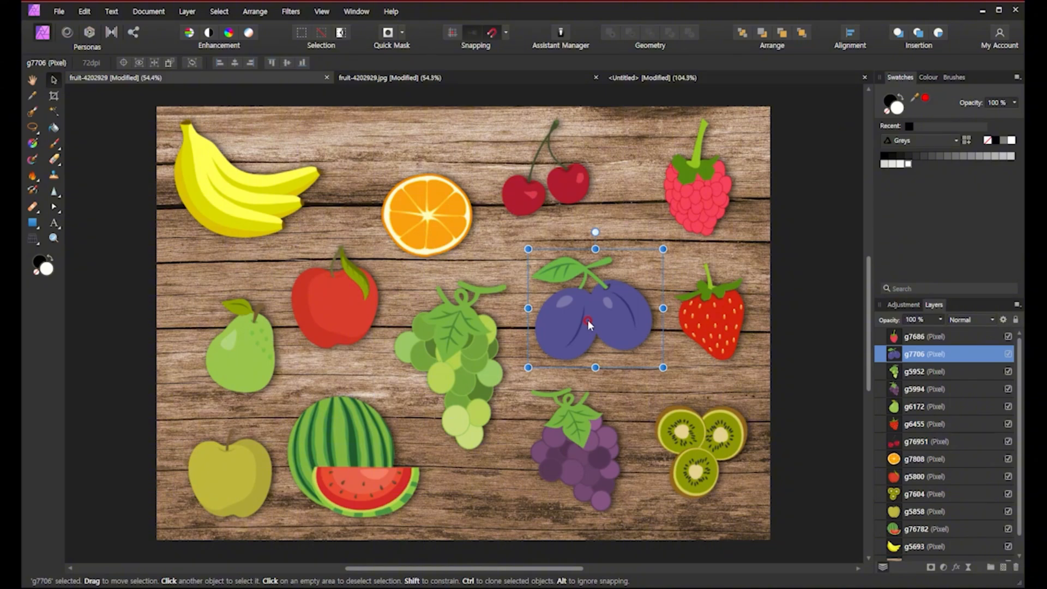
- Select all fruit layers from g7686 through g5693 without the Background and combine them with Merge Selected
left_click(923, 338)
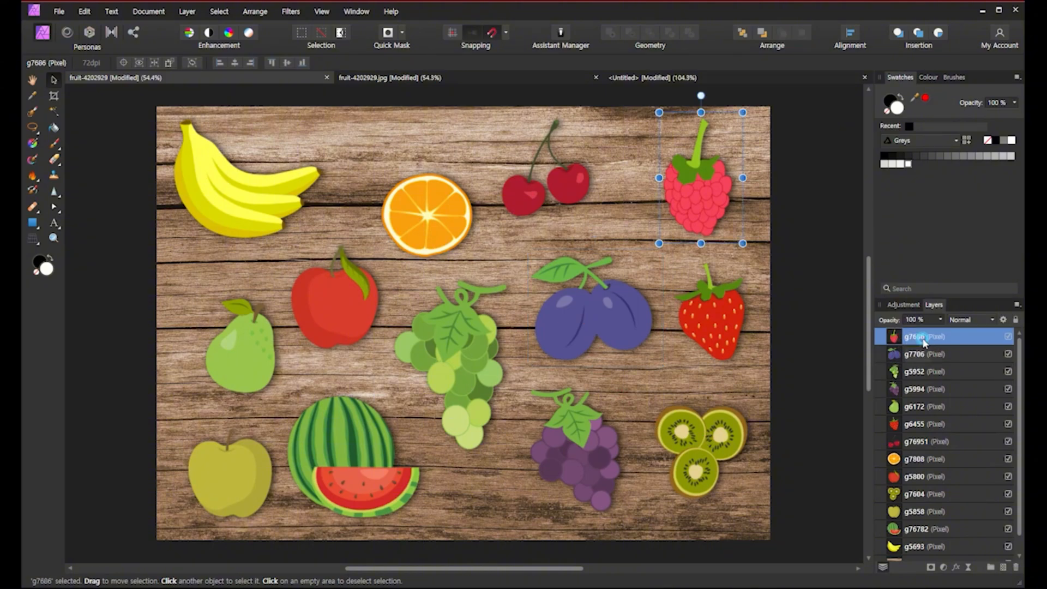
scroll(968, 453, "down", 1)
left_click(952, 529, "shift")
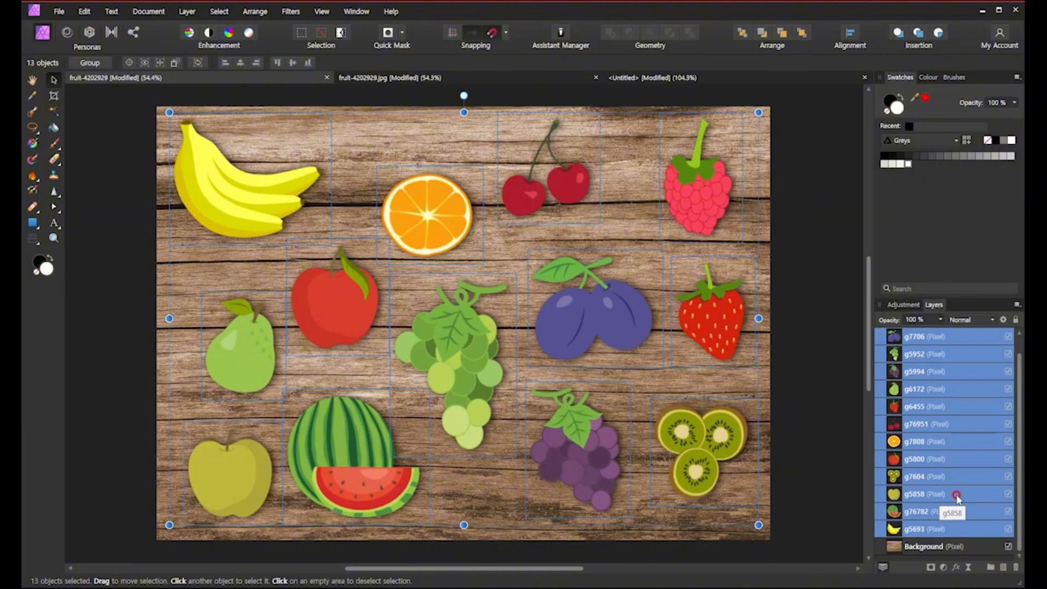
scroll(975, 466, "up", 1)
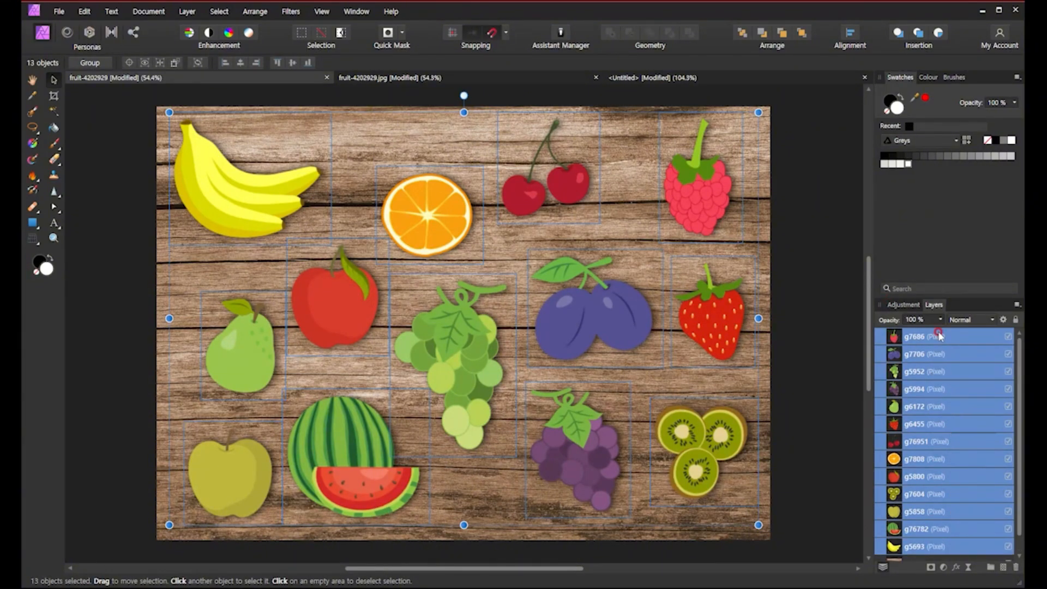
scroll(930, 517, "down", 1)
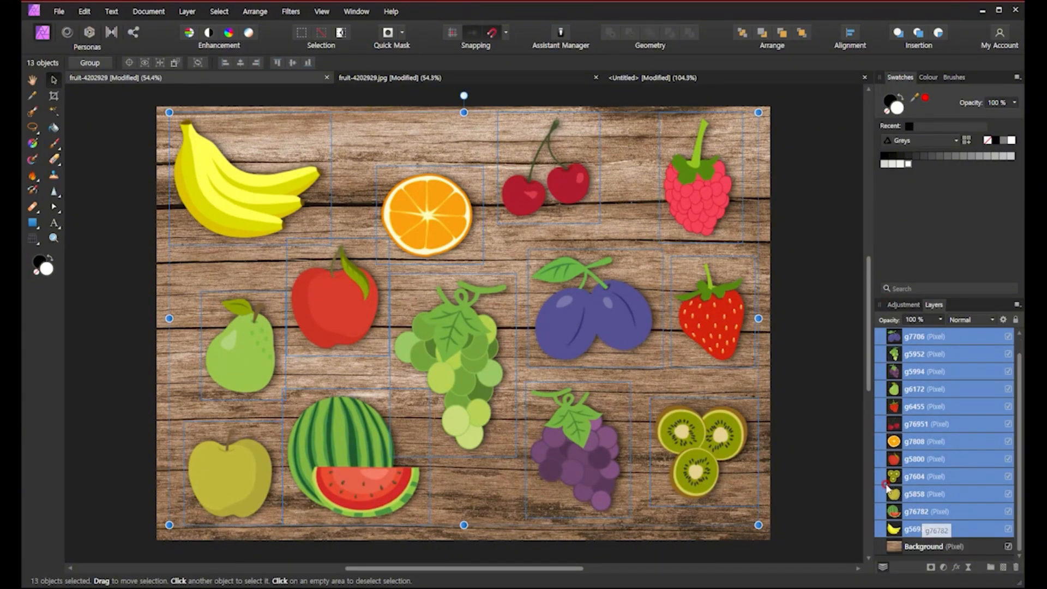
left_click(188, 12)
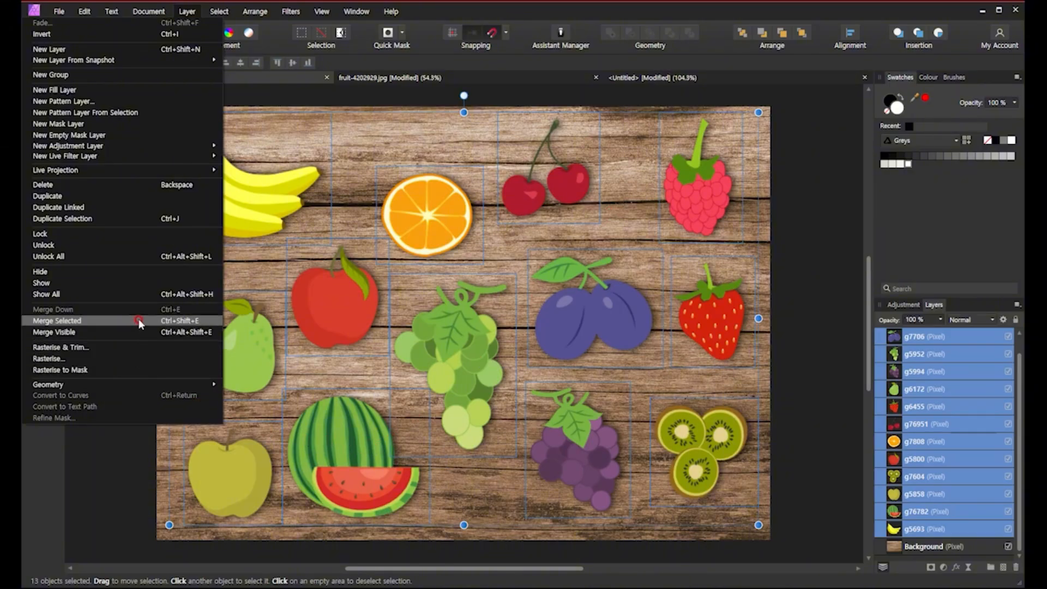
left_click(85, 324)
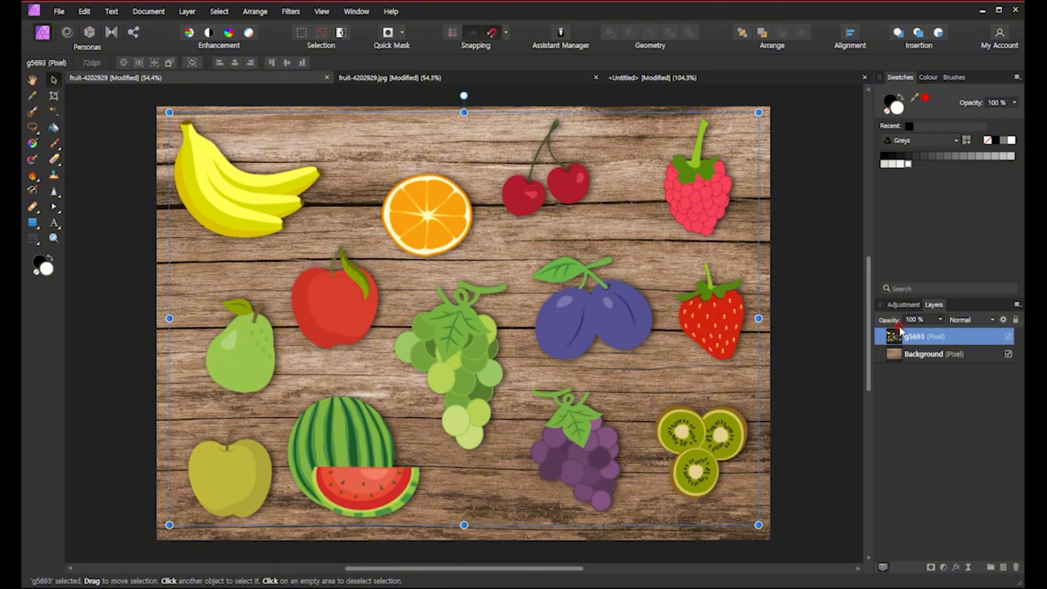
- Move the merged fruit layer slightly as one piece, and clear the selection to check which merge commands are available
left_click(823, 398)
left_click(733, 323)
mouse_move(722, 318)
left_mouse_down()
mouse_move(693, 324)
mouse_move(721, 330)
mouse_move(648, 327)
mouse_move(648, 339)
mouse_move(726, 316)
mouse_move(742, 321)
mouse_move(713, 315)
mouse_move(711, 331)
left_mouse_up()
left_click(800, 354)
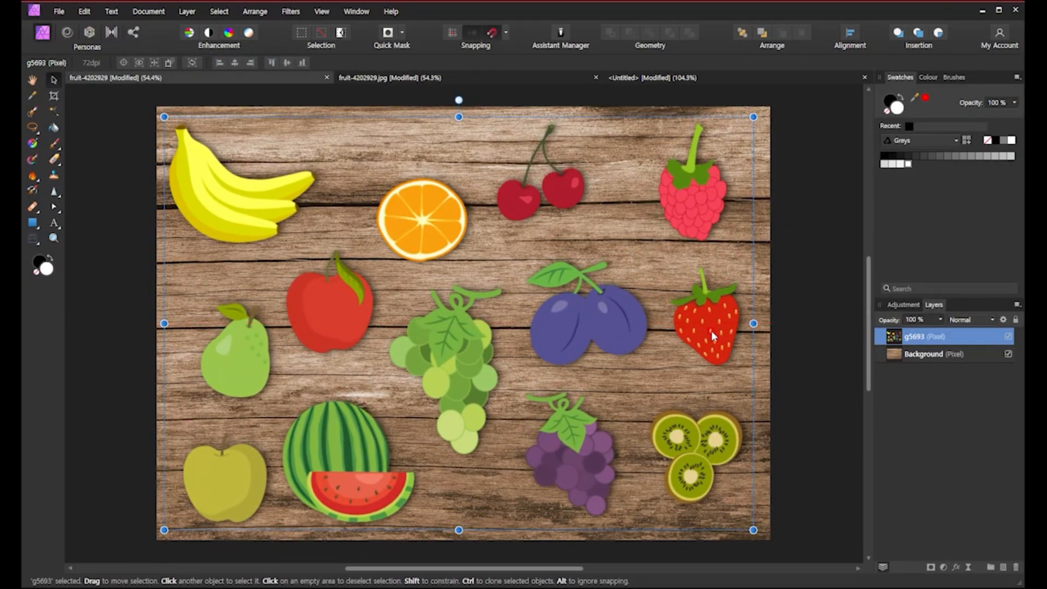
left_click(803, 369)
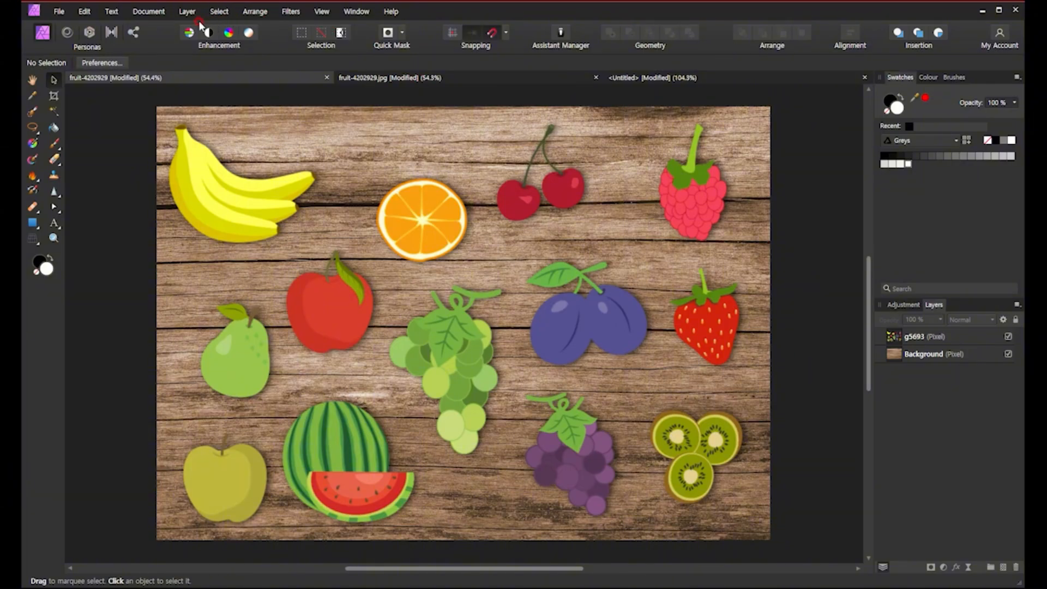
left_click(187, 11)
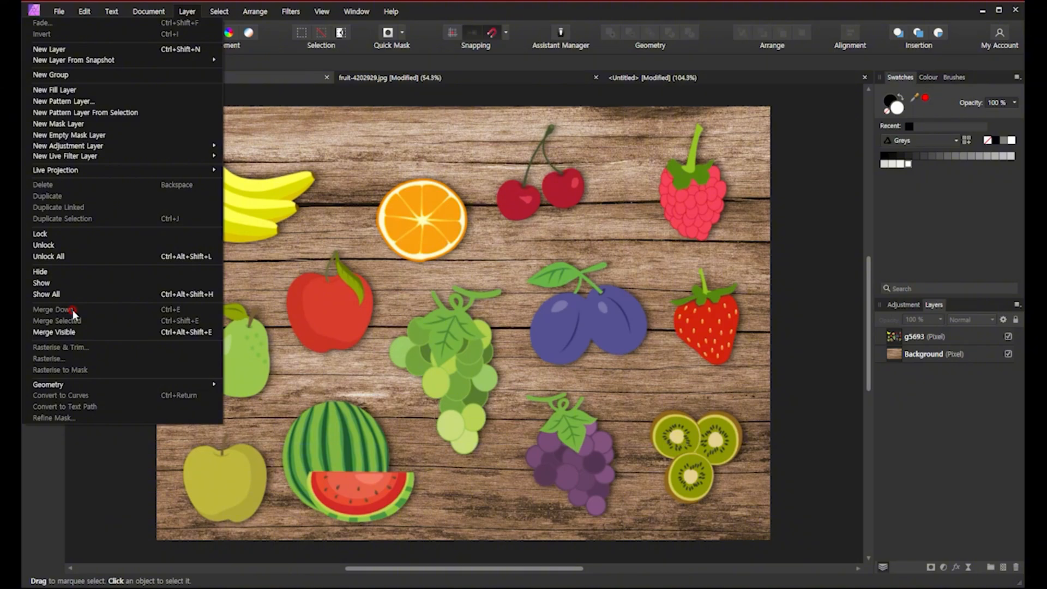
left_click(836, 412)
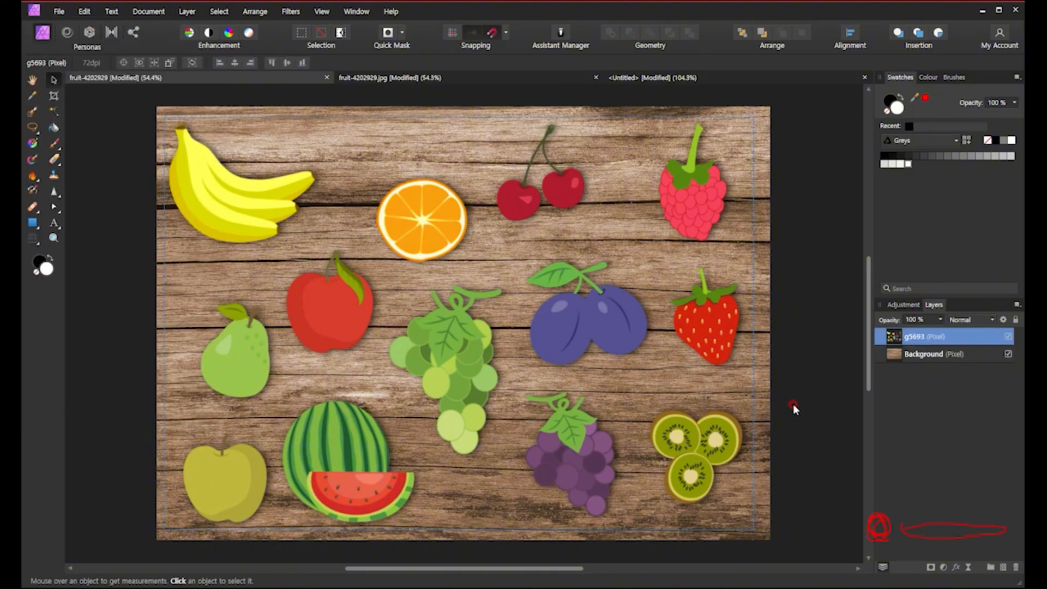
- Undo the moves of the merged fruit layer and the Merge Selected operation to restore the separate fruit layers
key("ctrl+z")
key("ctrl+z")
key("ctrl+z")
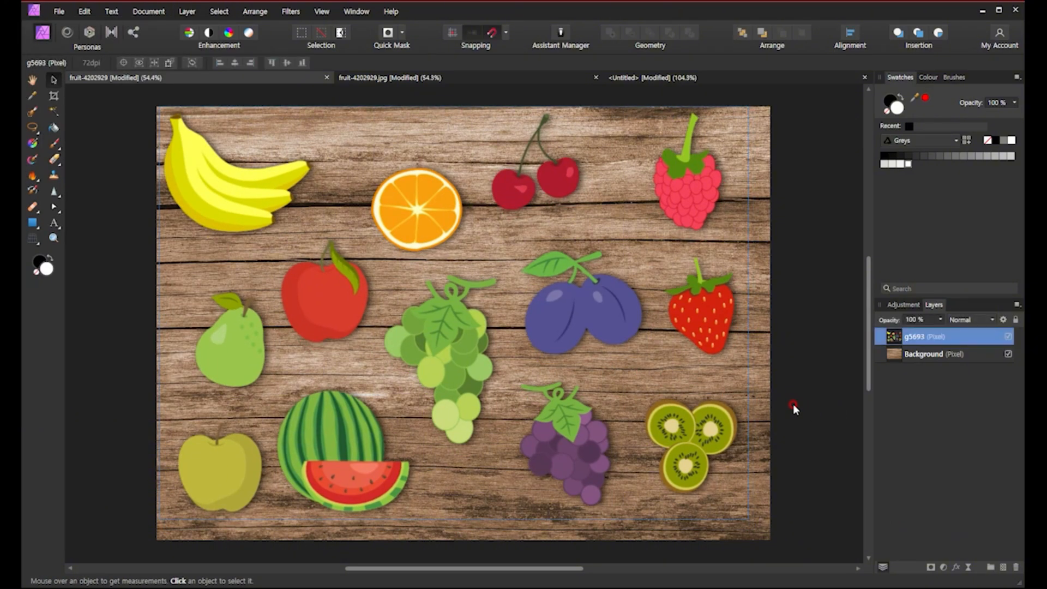
key("ctrl+z")
key("ctrl+z")
key("ctrl+z")
key("ctrl+z")
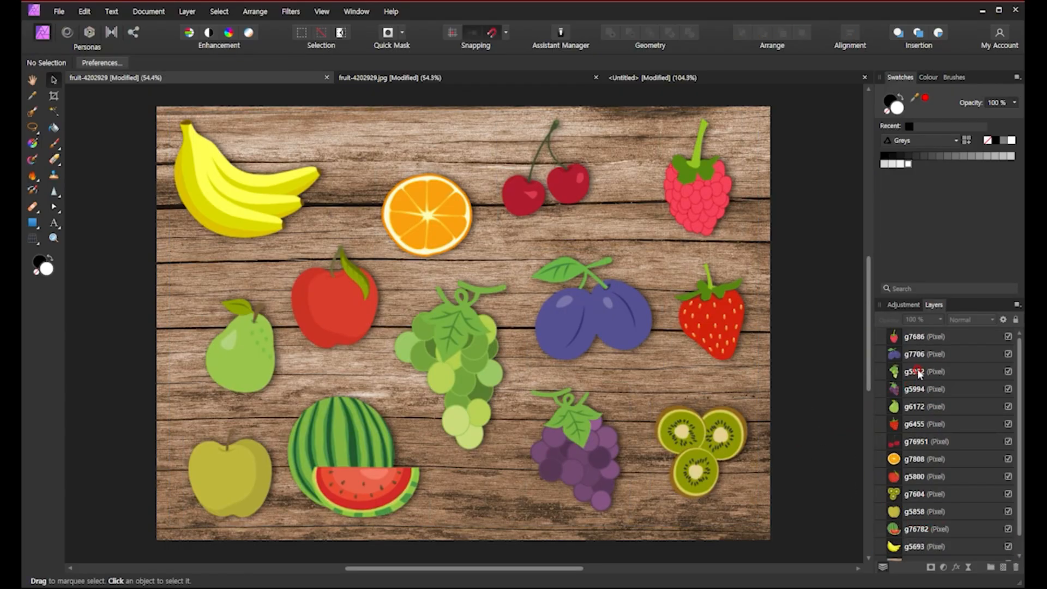
- Merge the green grapes layer g5952 down into the purple grapes layer g5994, and undo the merge
left_click(893, 374)
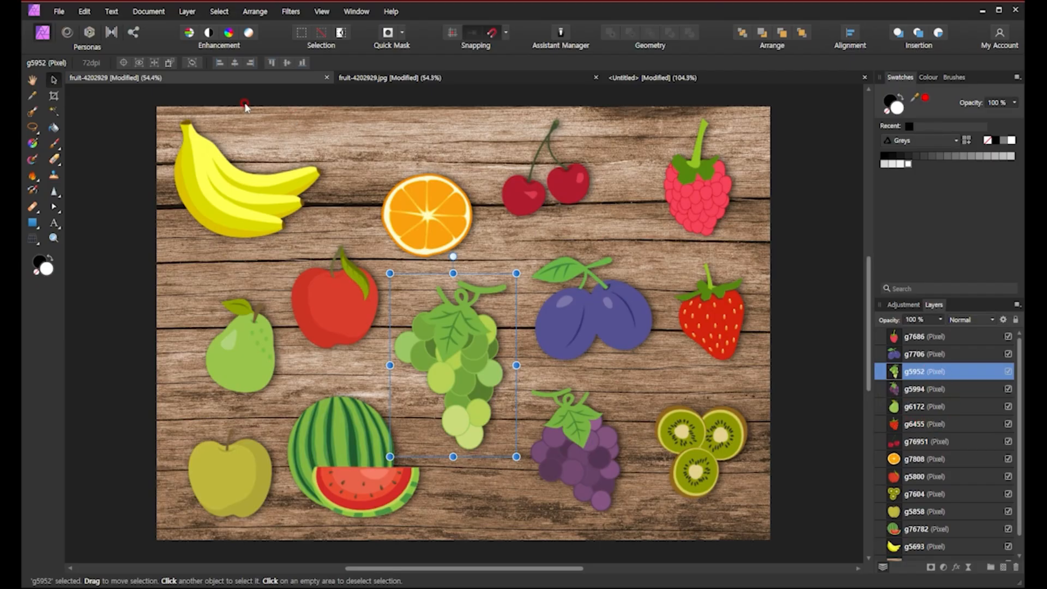
left_click(190, 11)
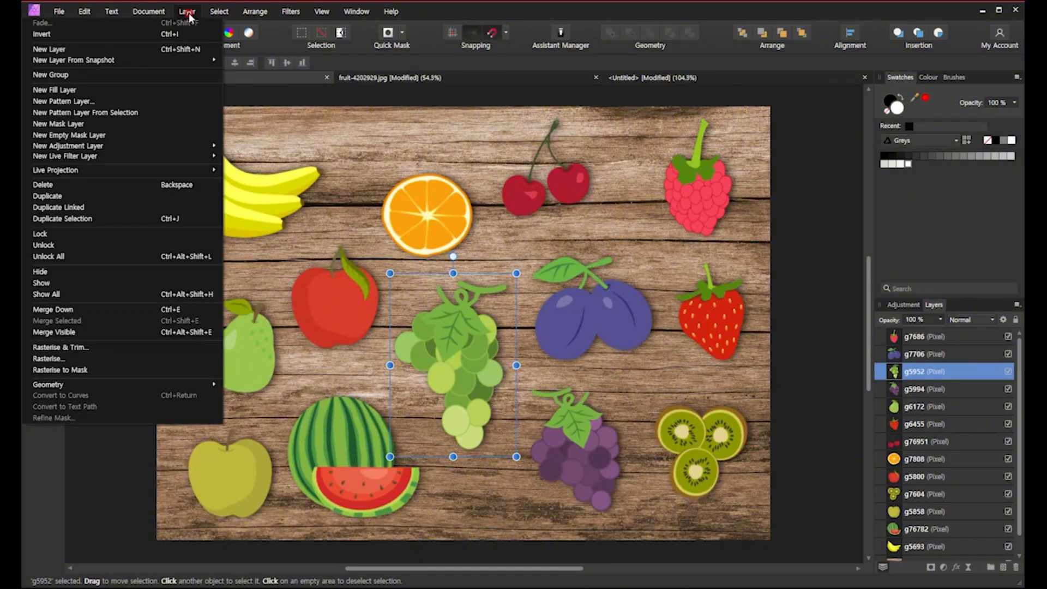
left_click(160, 310)
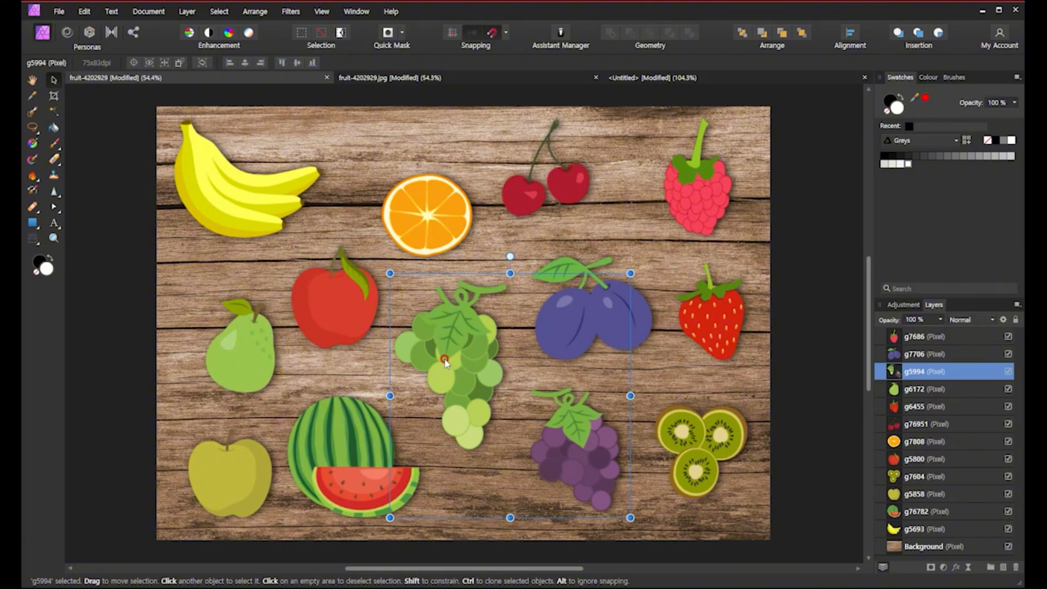
mouse_move(584, 463)
left_mouse_down()
mouse_move(565, 457)
mouse_move(584, 462)
left_mouse_up()
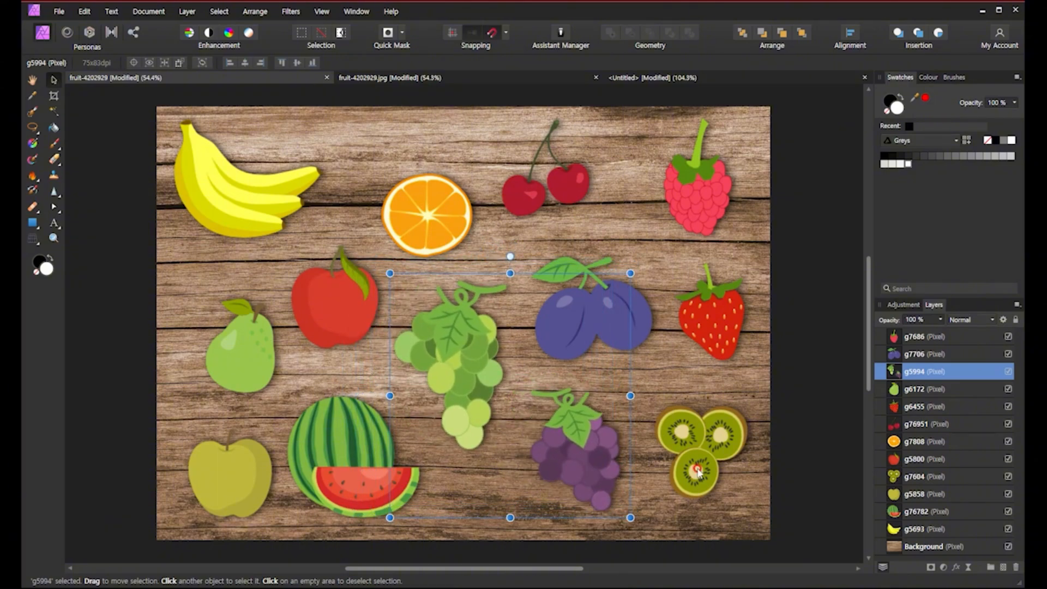
key("ctrl+z")
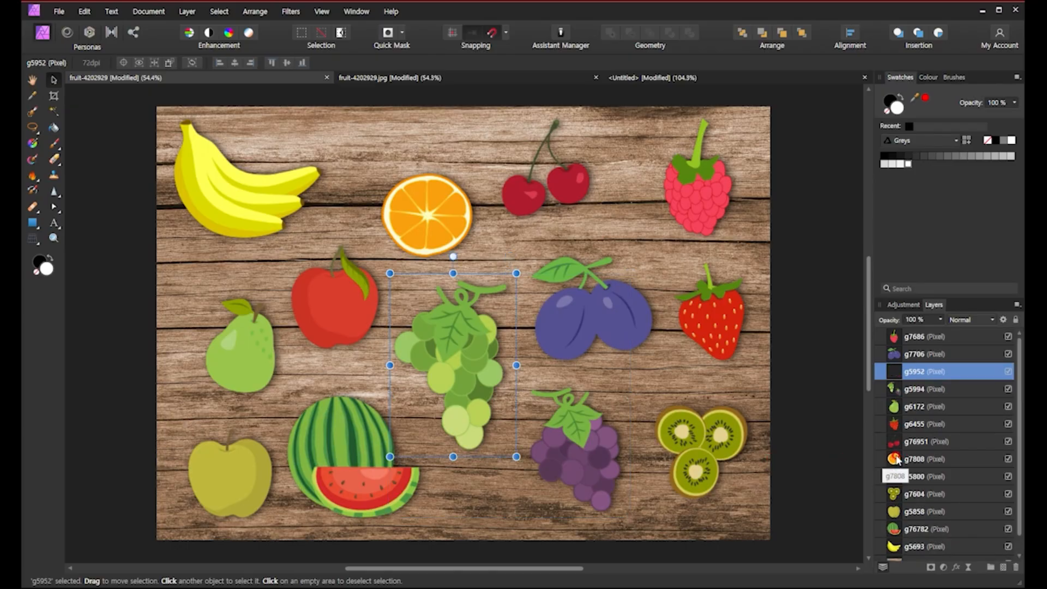
- Clear the layer selection and use Merge Visible to create a merged pixel layer above all the fruit layers
left_click(187, 11)
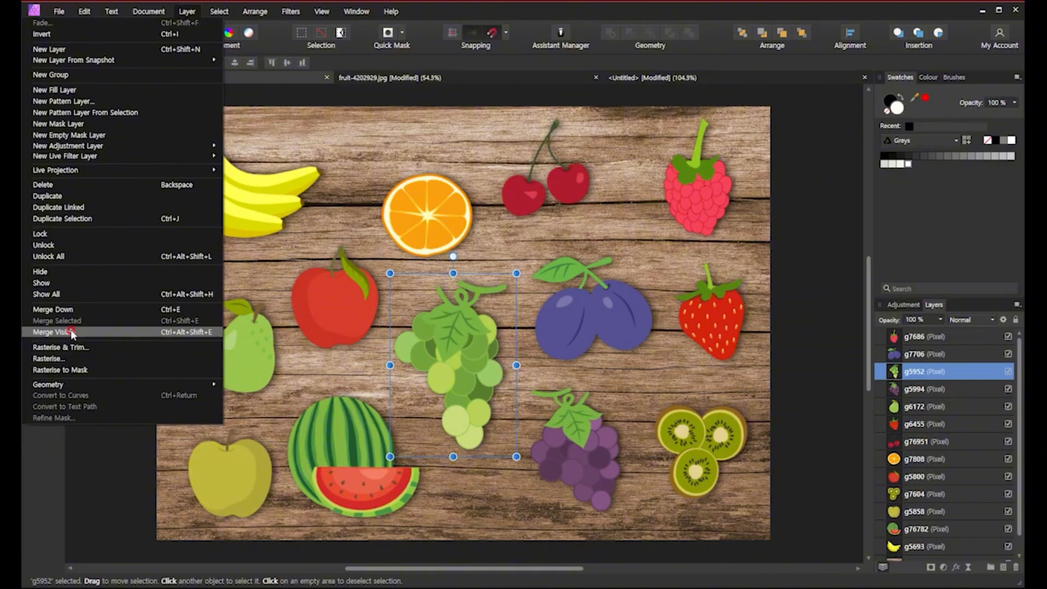
left_click(813, 397)
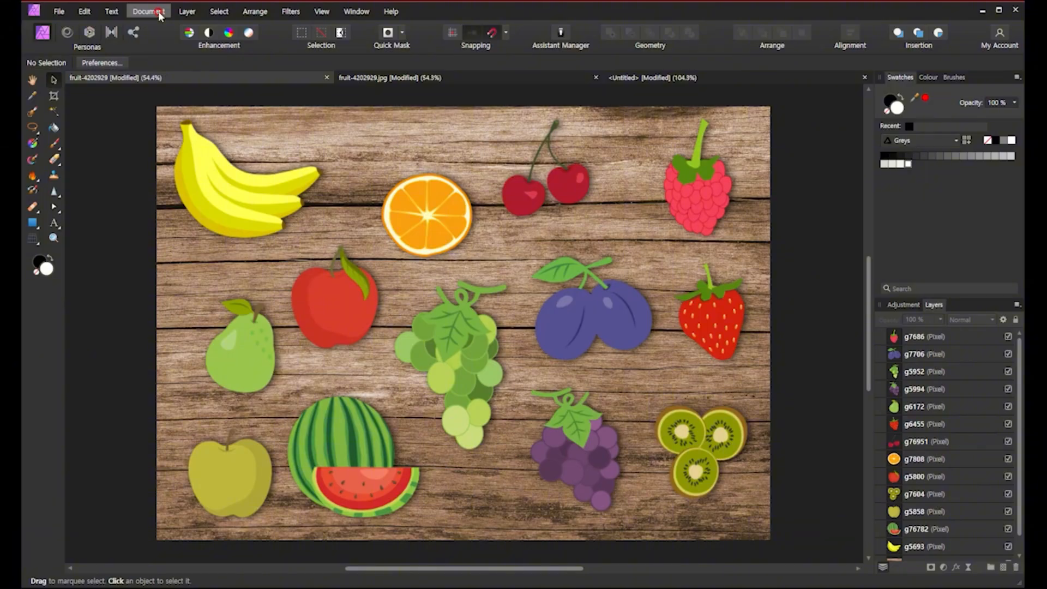
left_click(187, 12)
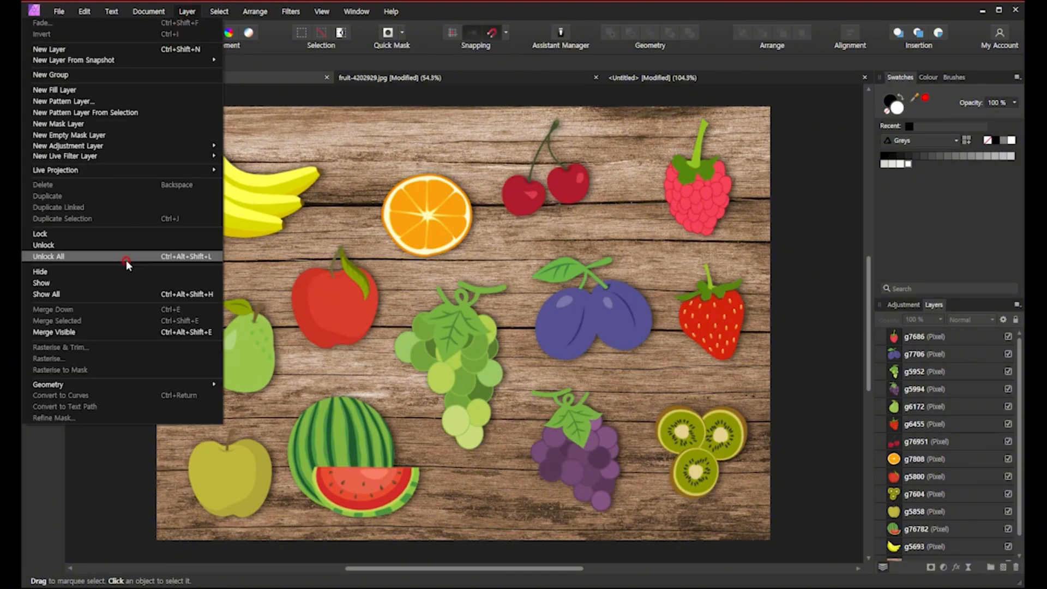
left_click(103, 333)
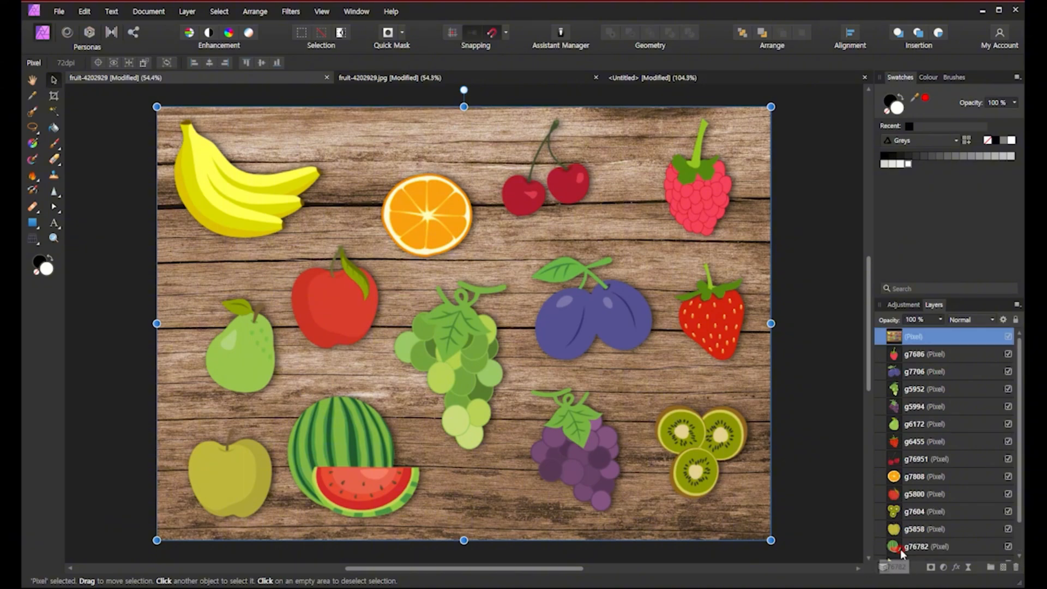
- Hide the Background and all the individual fruit layers beneath the merged pixel layer
mouse_move(901, 549)
left_mouse_down()
mouse_move(894, 371)
mouse_move(881, 339)
mouse_move(896, 341)
left_mouse_up()
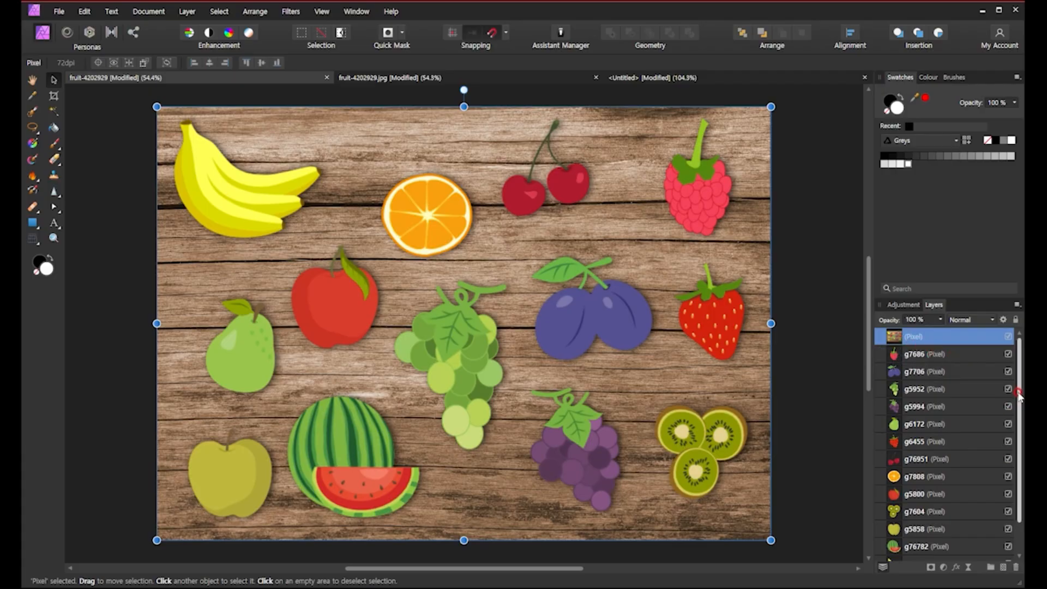
scroll(996, 524, "down", 2)
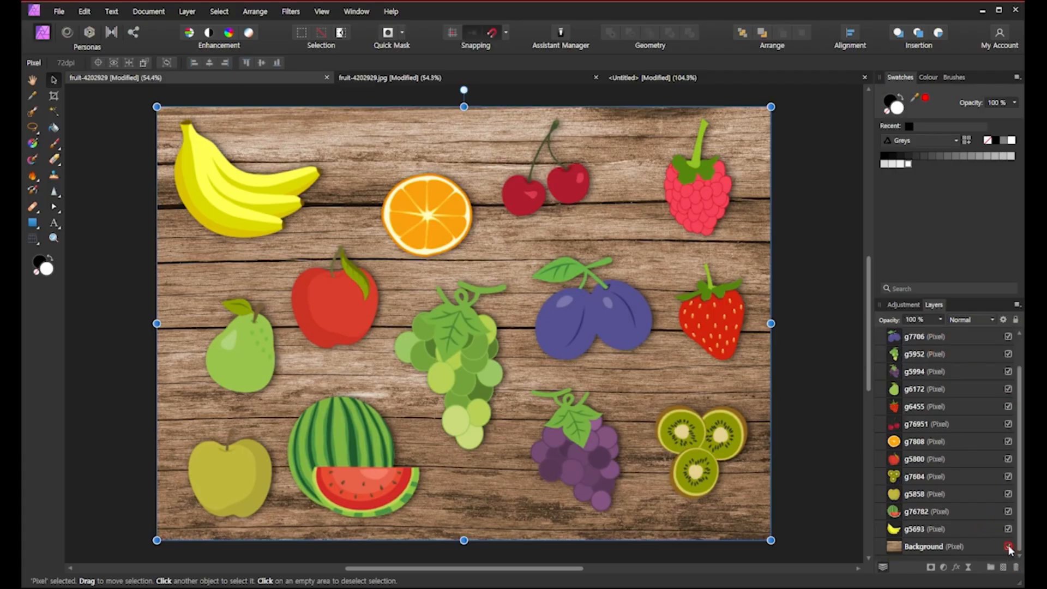
left_click_drag(1009, 547, 1007, 353)
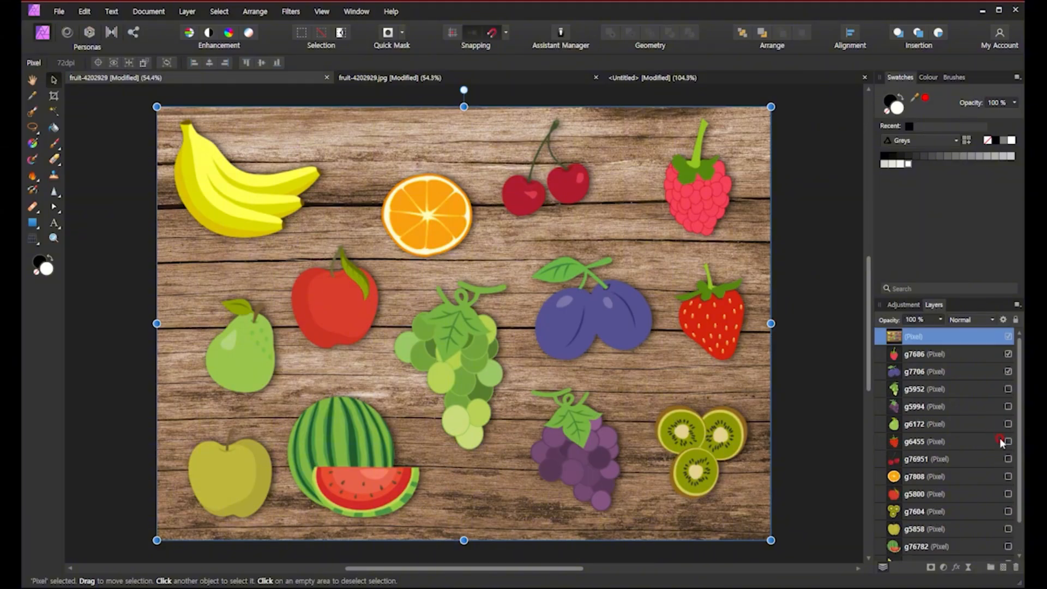
scroll(1018, 371, "up", 1)
- Toggle the merged pixel layer's visibility off and on twice to compare the canvas with and without it
left_click(1007, 338)
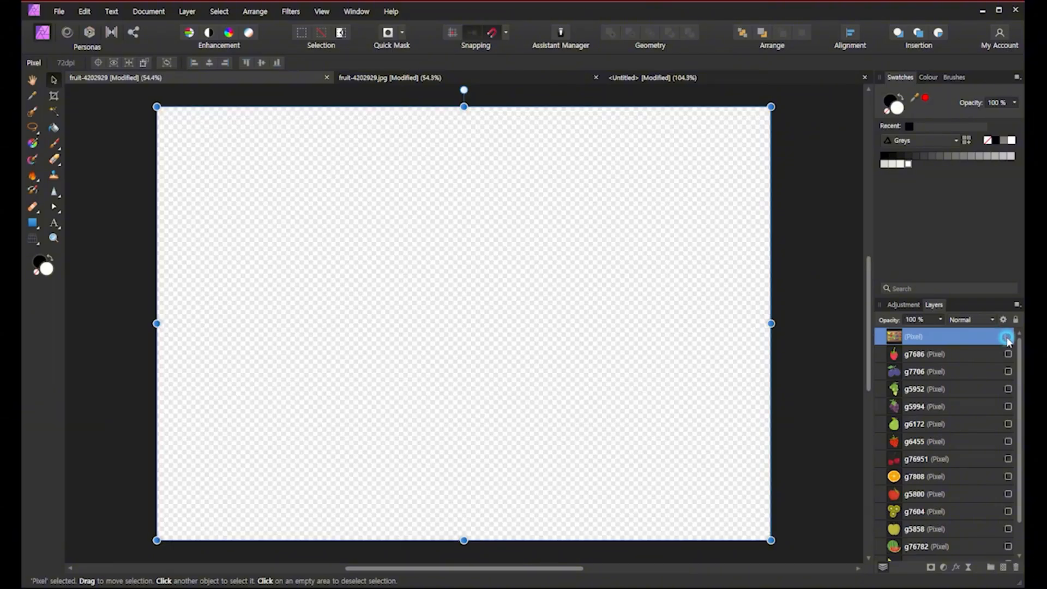
left_click(1006, 338)
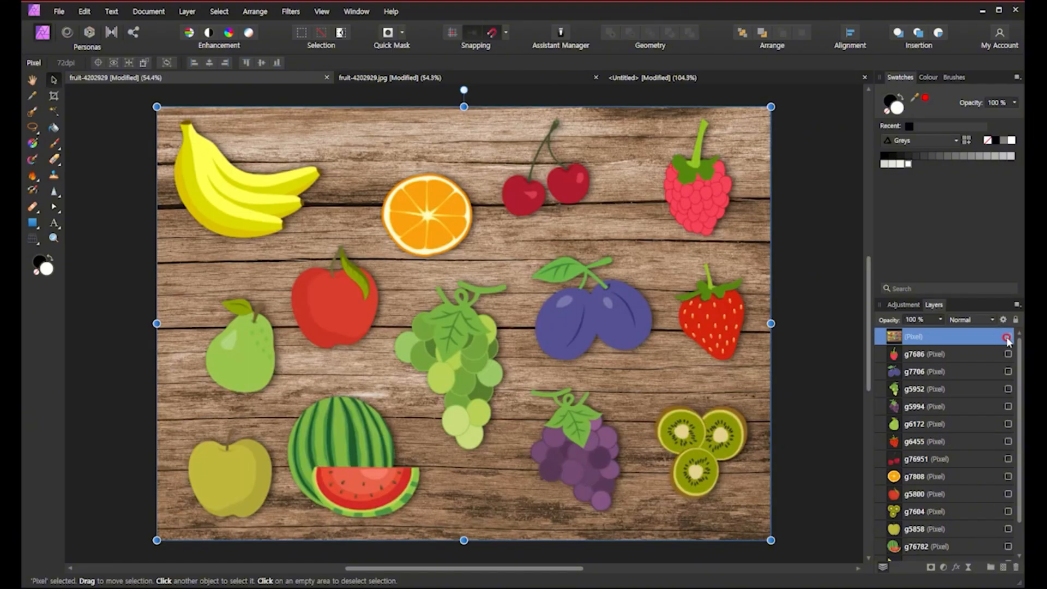
left_click(1007, 338)
left_click(1007, 338)
- Move the merged pixel layer across the canvas as one piece, and undo the move
mouse_move(588, 361)
left_mouse_down()
mouse_move(519, 342)
mouse_move(584, 406)
mouse_move(567, 382)
mouse_move(582, 380)
left_mouse_up()
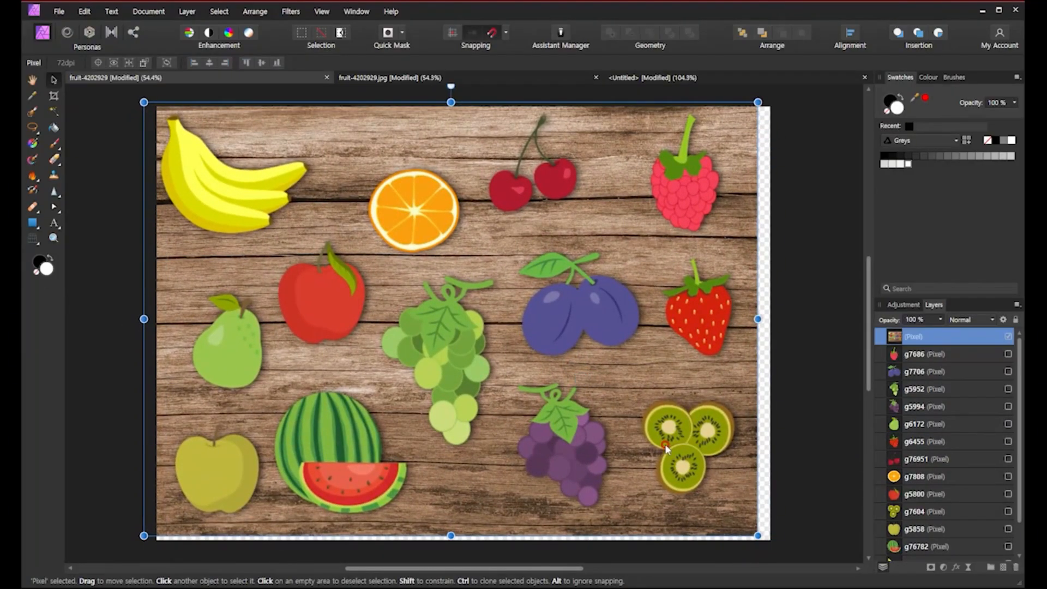
key("ctrl+z")
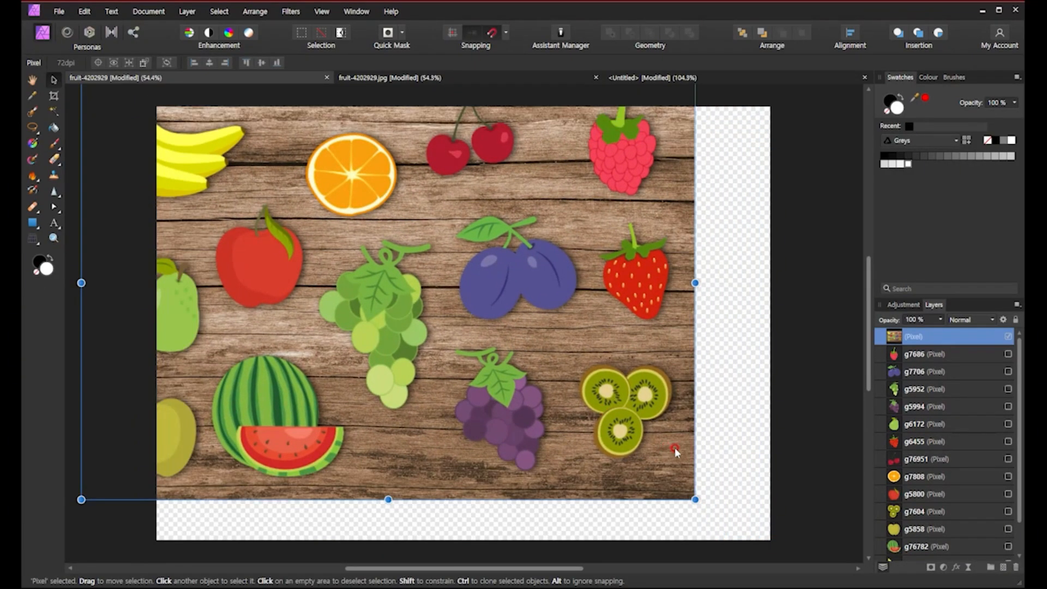
key("ctrl+z")
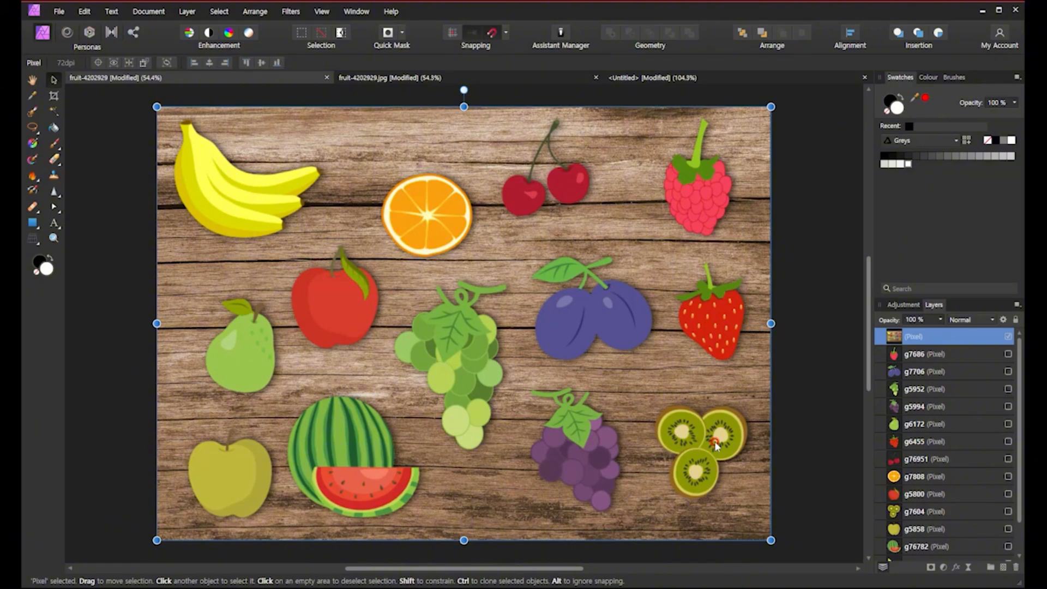
- Delete the merged pixel layer and make every fruit layer and the Background visible again
key("Delete")
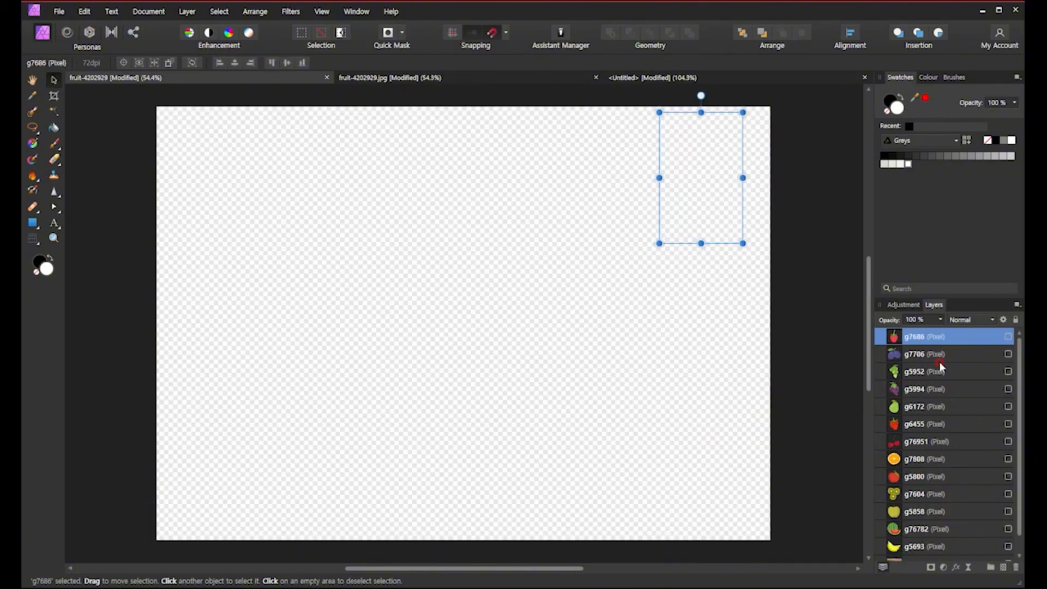
left_click(1009, 336)
left_click(1008, 354)
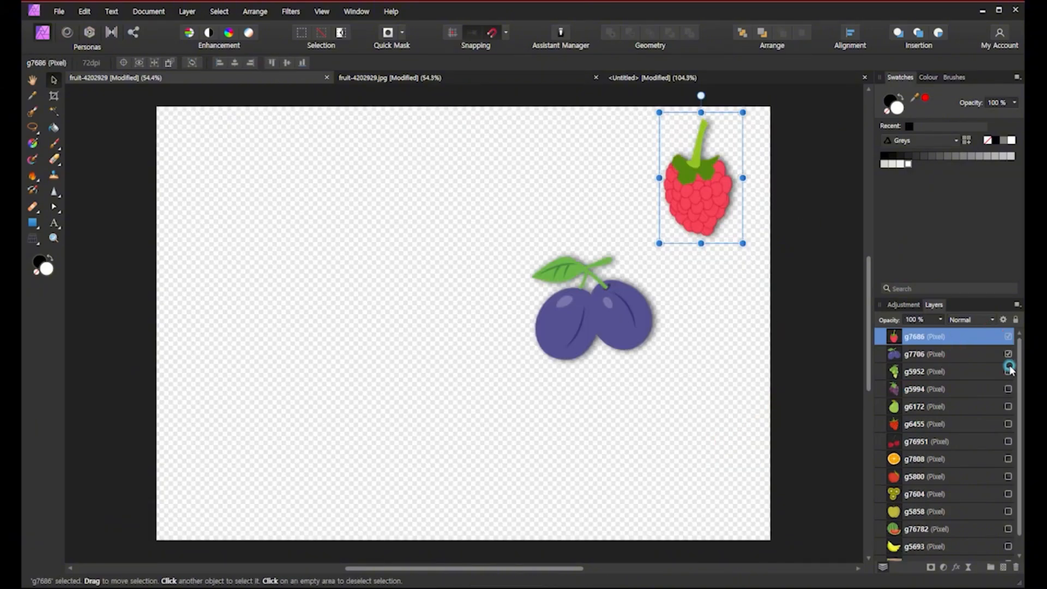
left_click(1008, 371)
left_click(1008, 389)
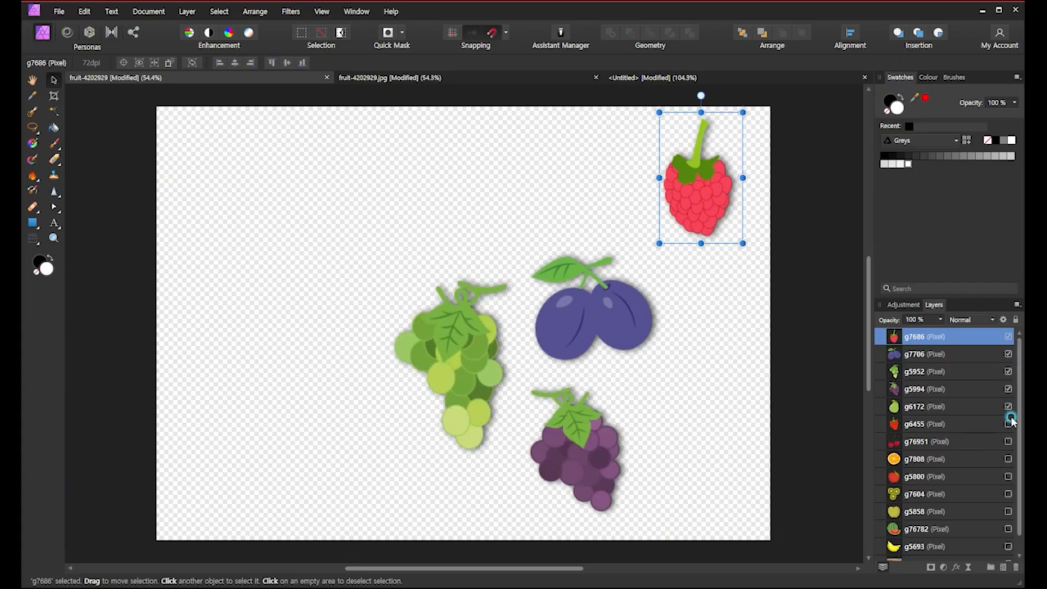
left_click(1009, 424)
left_click(1009, 459)
left_click(1008, 476)
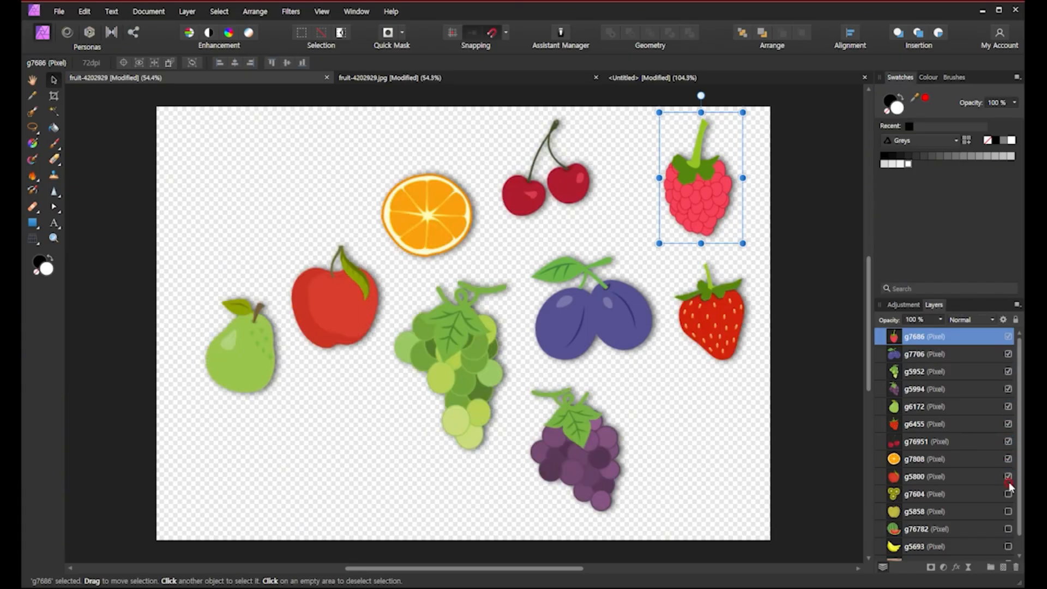
left_click(1009, 494)
left_click(1009, 511)
left_click(1008, 528)
left_click(1009, 546)
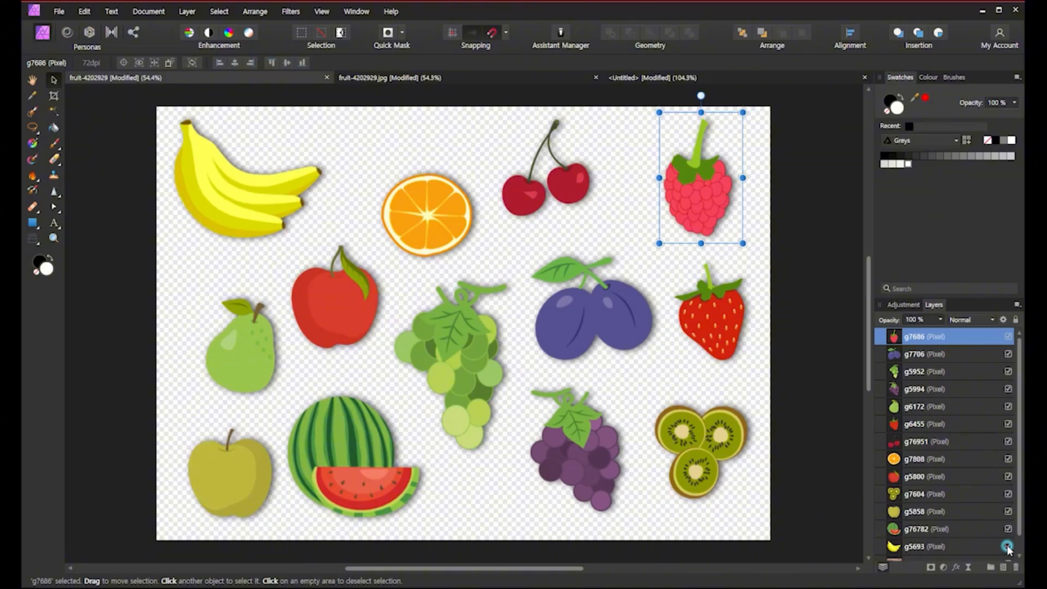
scroll(1014, 543, "down", 1)
left_click(1009, 546)
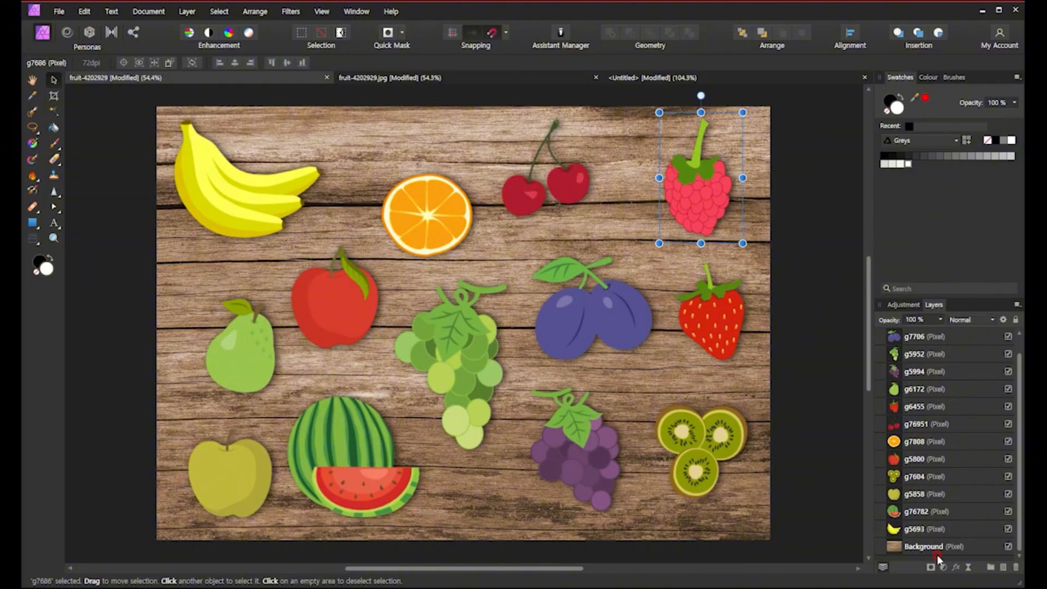
- Hide the red apple g5800, cherries g76951, plums g7706, purple grapes g5994 and bananas g5693 layers
left_click(905, 459)
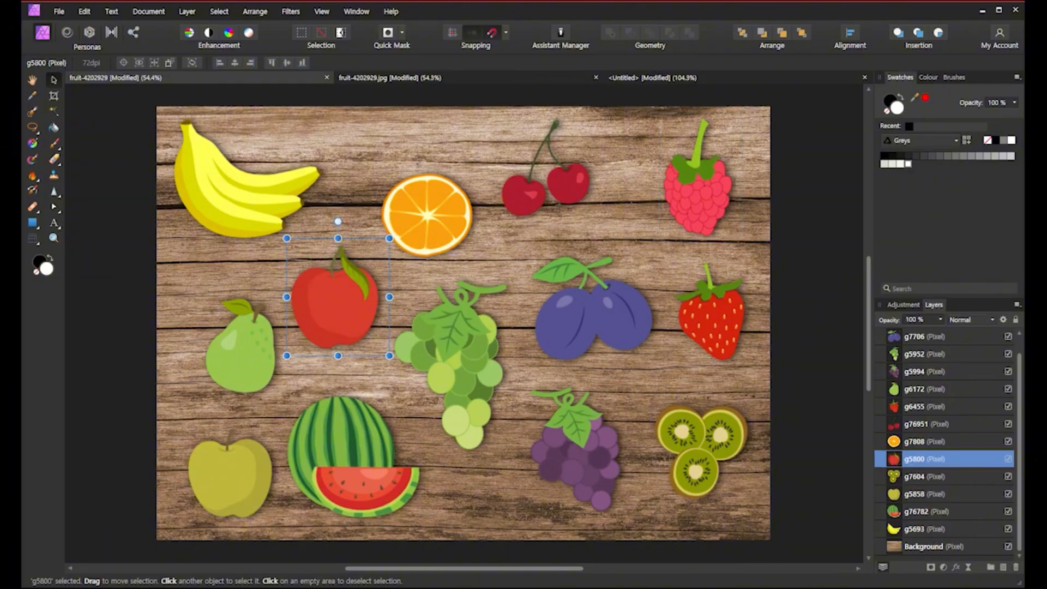
left_click(1009, 459)
left_click(1005, 424)
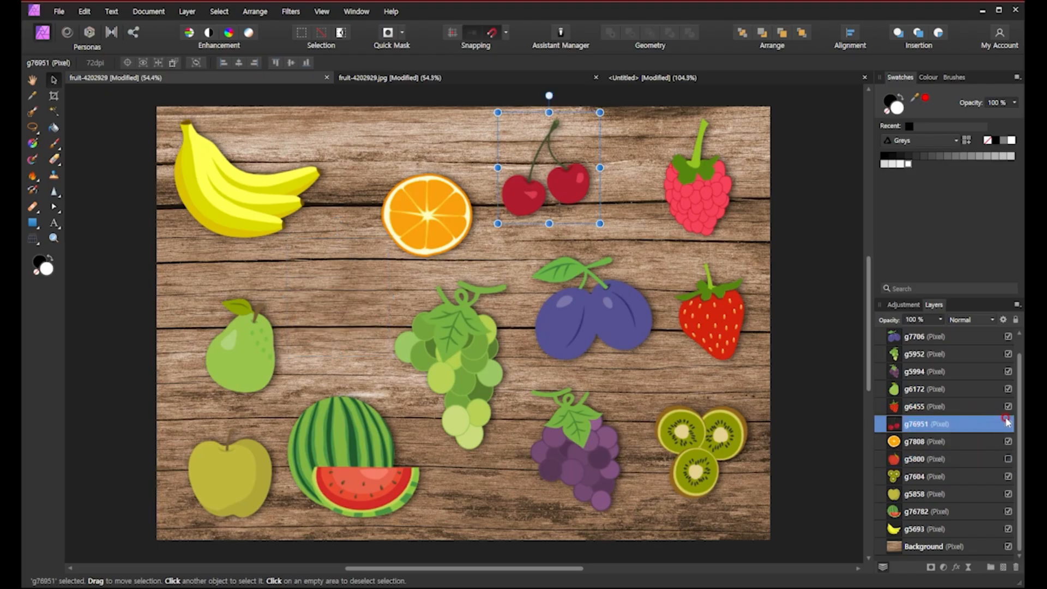
left_click(1008, 423)
left_click(907, 337)
left_click(1008, 337)
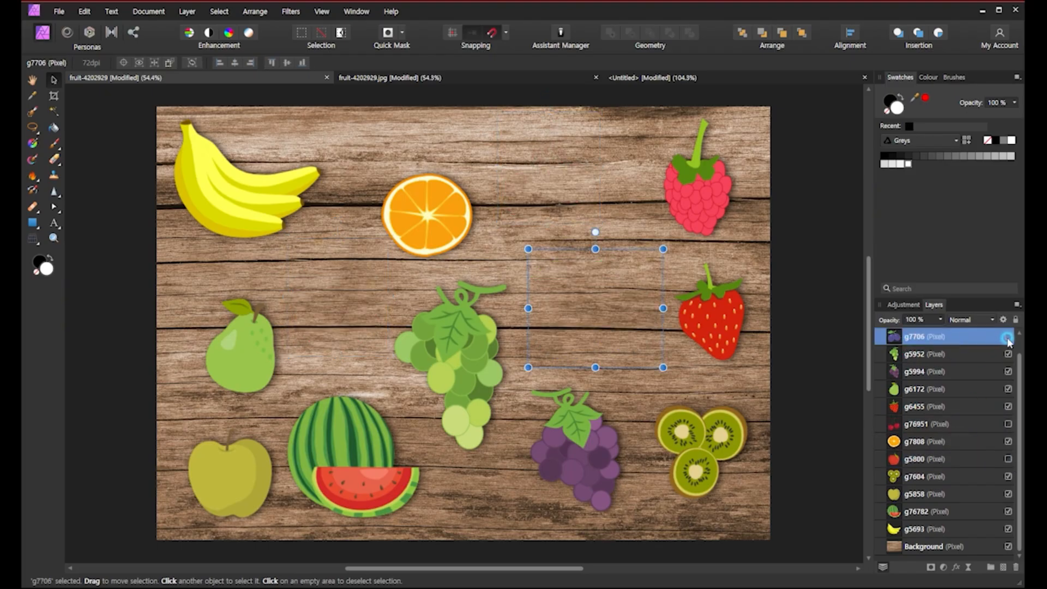
left_click(941, 374)
left_click(1008, 371)
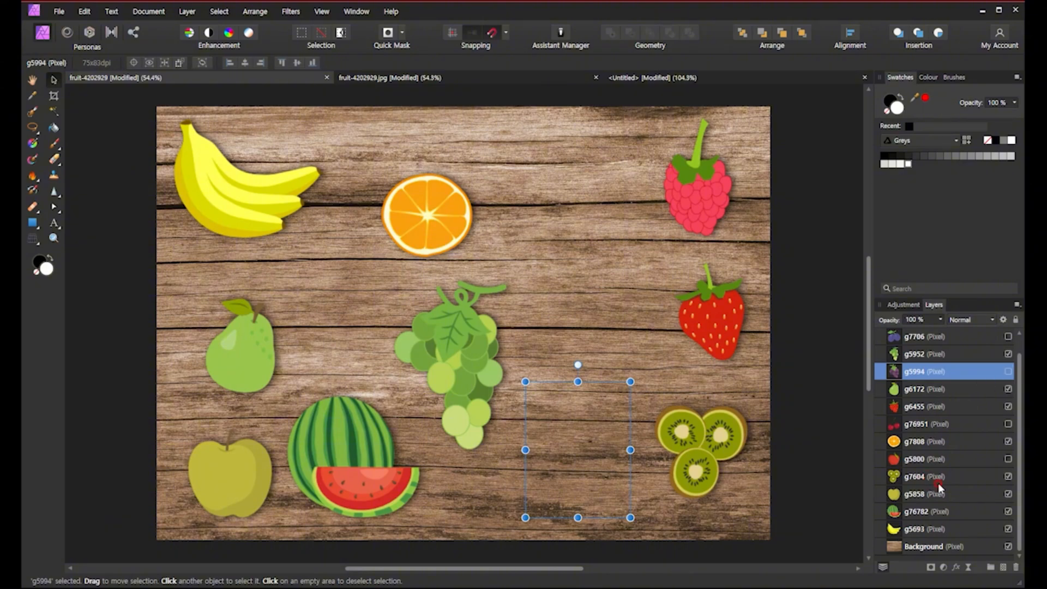
left_click(1008, 529)
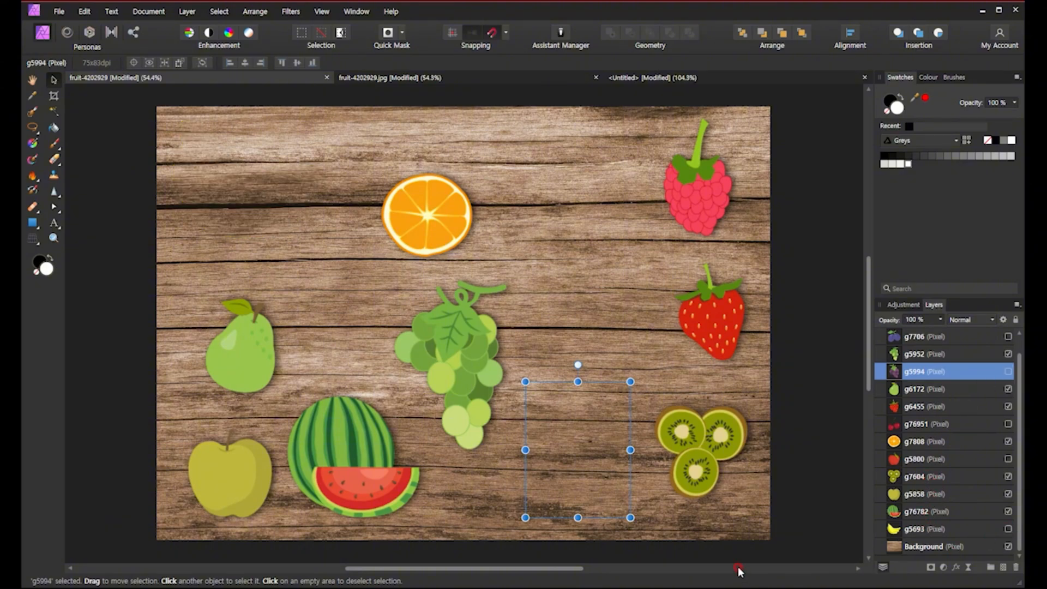
- Clear the layer selection and use Merge Visible to combine only the layers that are still shown
left_click(796, 487)
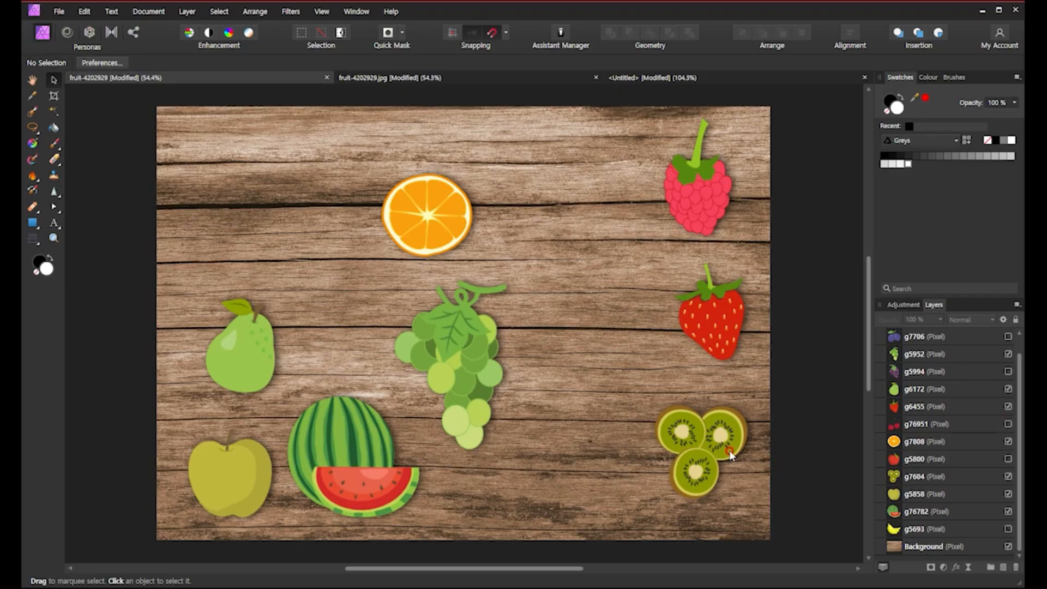
left_click(140, 13)
mouse_move(183, 13)
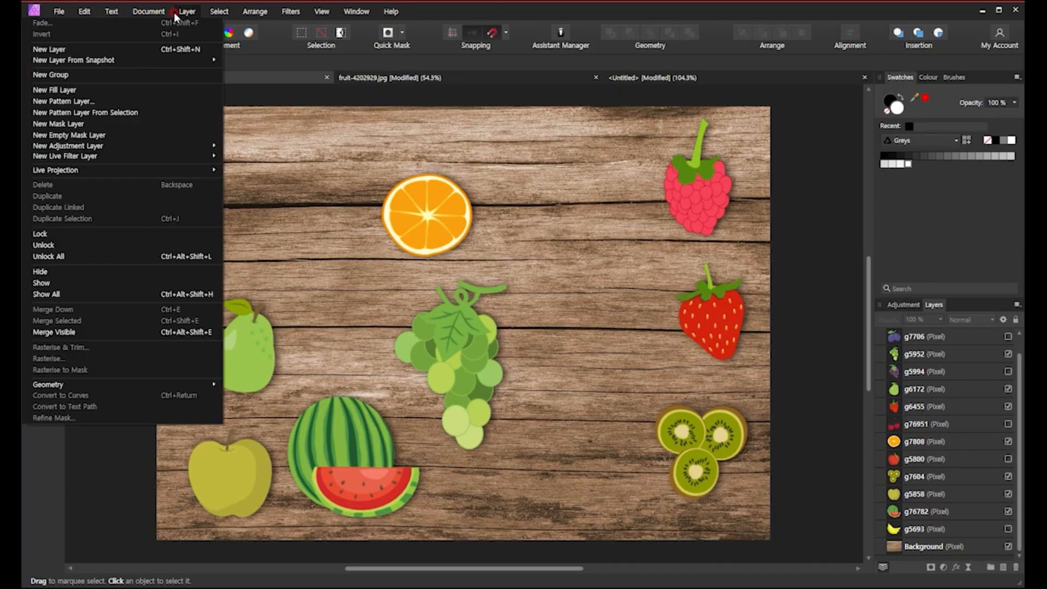
left_click(81, 332)
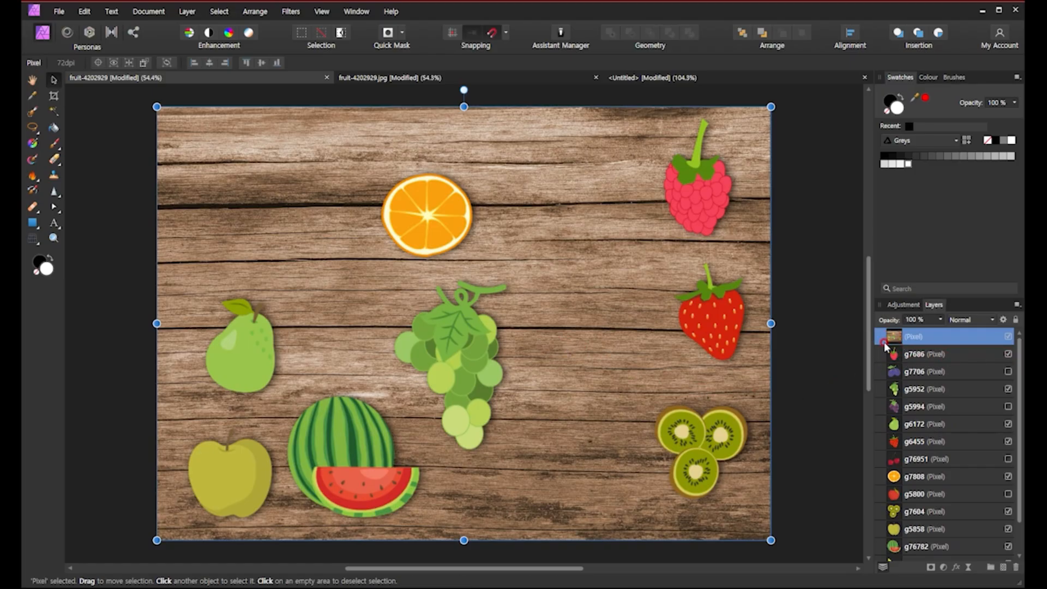
- Delete the new merged pixel layer and show the hidden bananas, red apple, cherries, purple grapes and plums layers again
left_click_drag(493, 338, 516, 342)
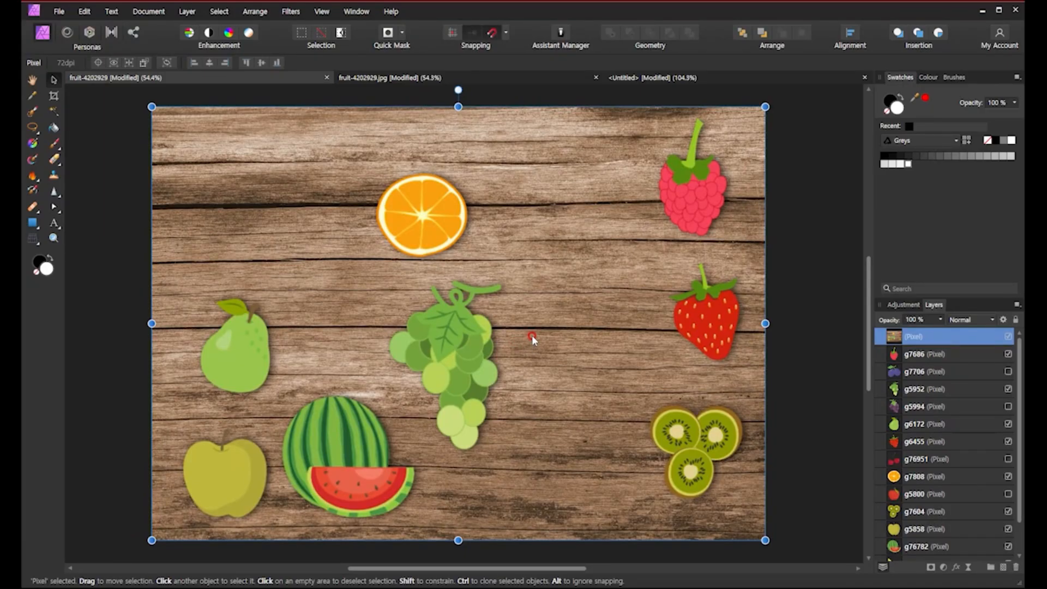
key("Delete")
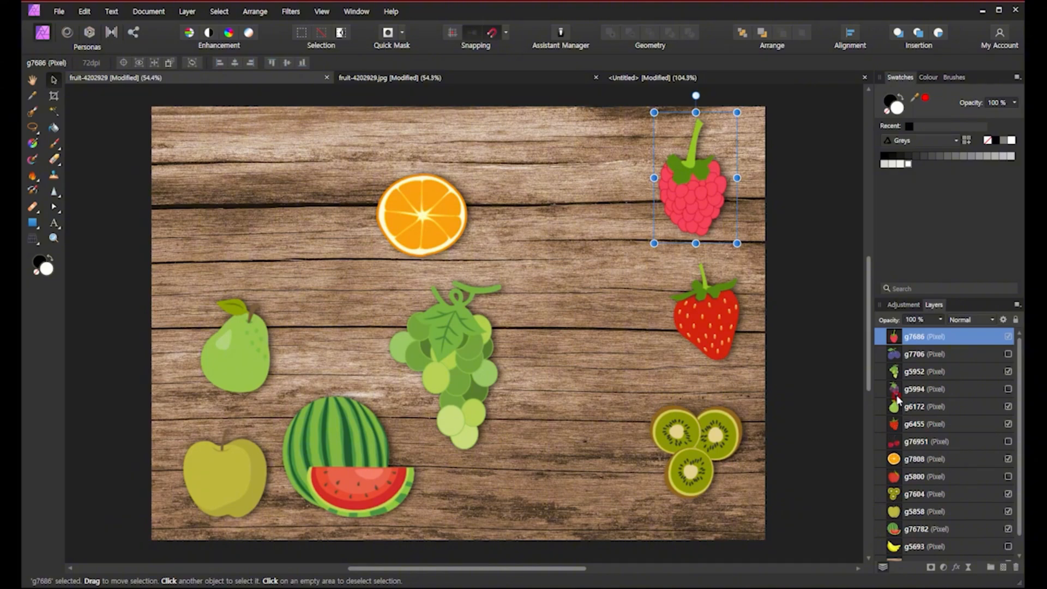
scroll(907, 467, "down", 1)
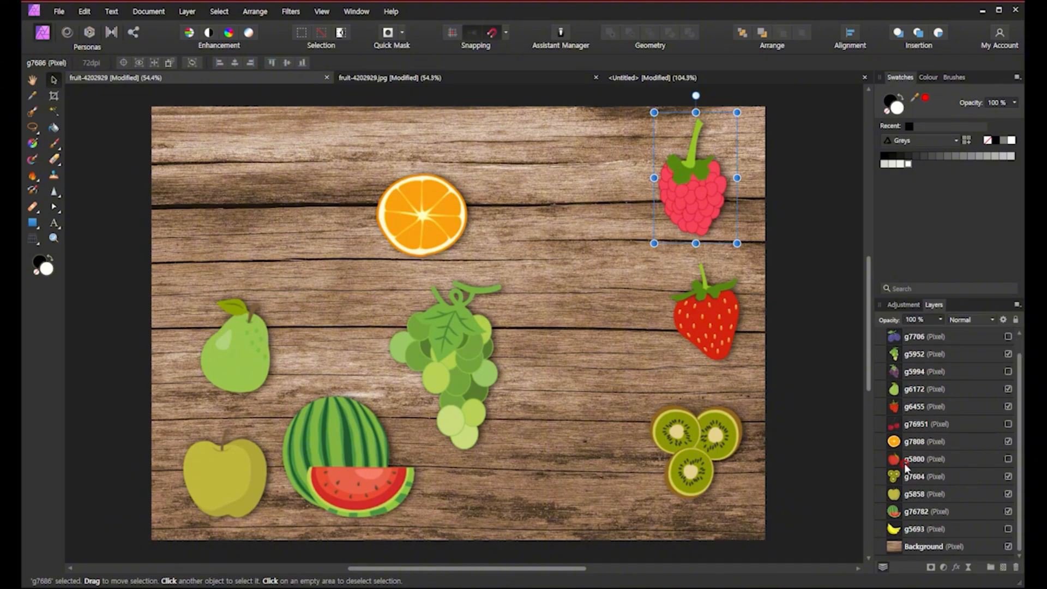
left_click(1008, 529)
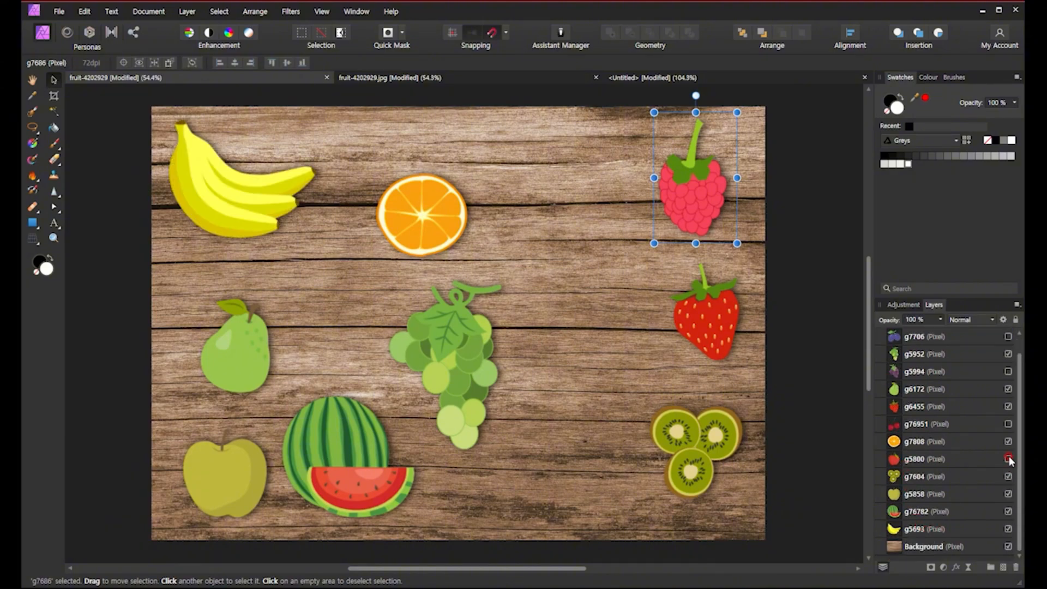
left_click(1008, 459)
left_click(1008, 424)
left_click(1008, 372)
scroll(1008, 372, "up", 1)
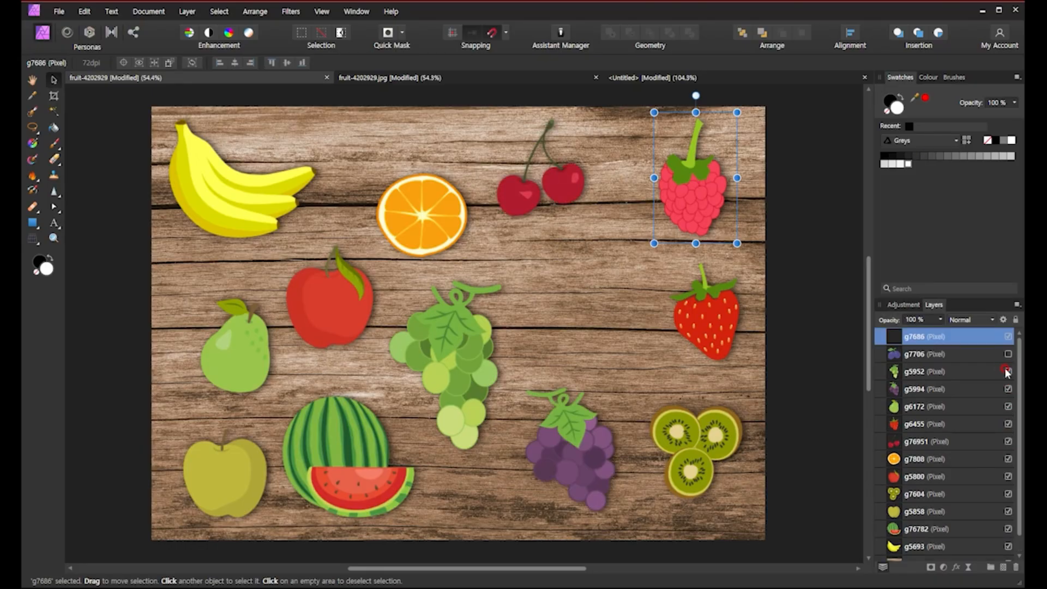
left_click(1007, 353)
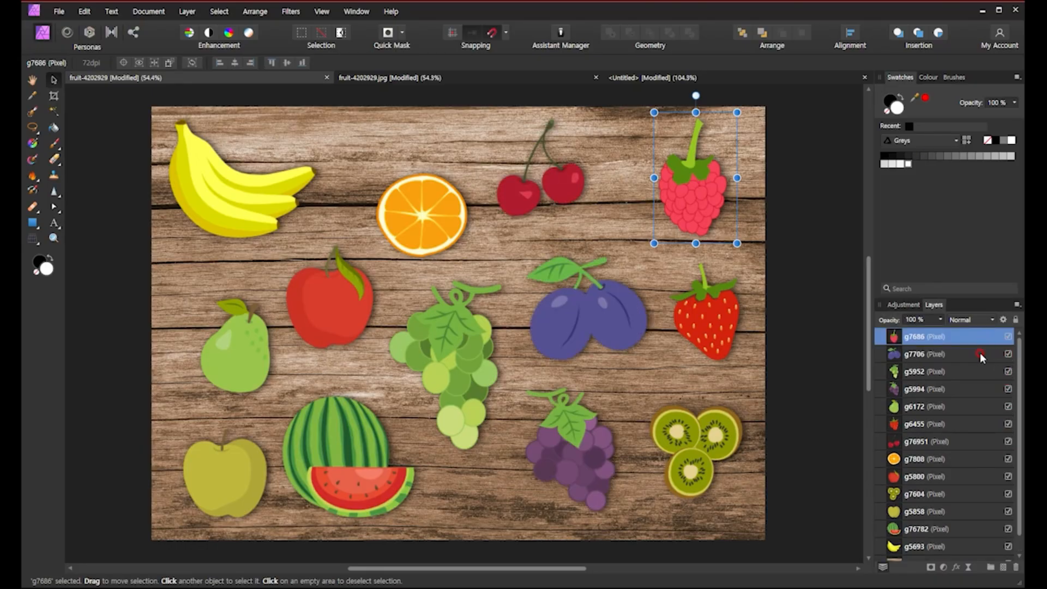
- Select all the fruit layers from g7686 to g5693, combine them with Merge Selected, and clear the selection
scroll(963, 502, "down", 1)
left_click(950, 532, "shift")
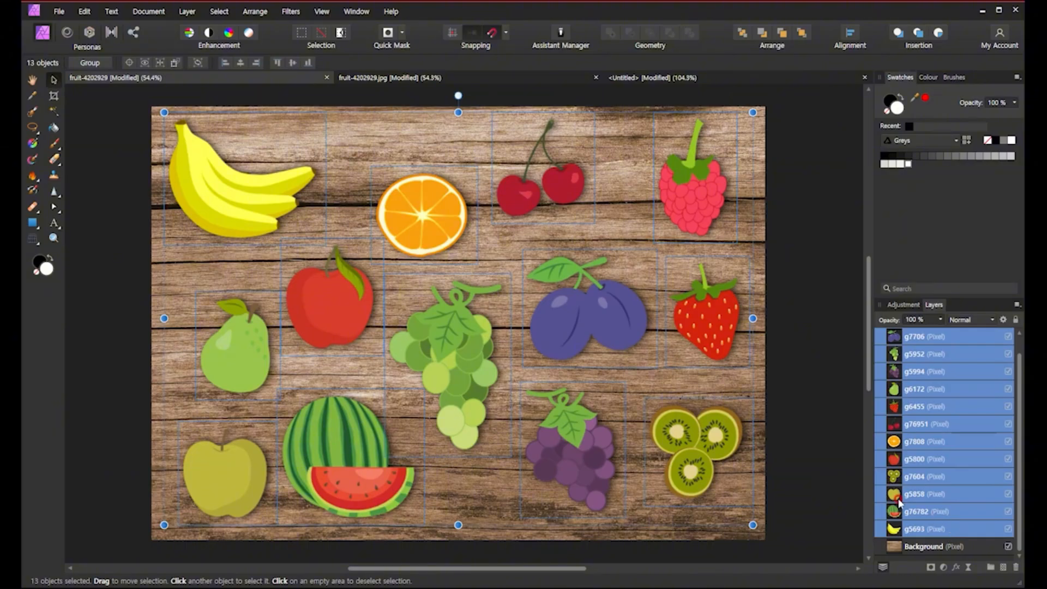
left_click(192, 14)
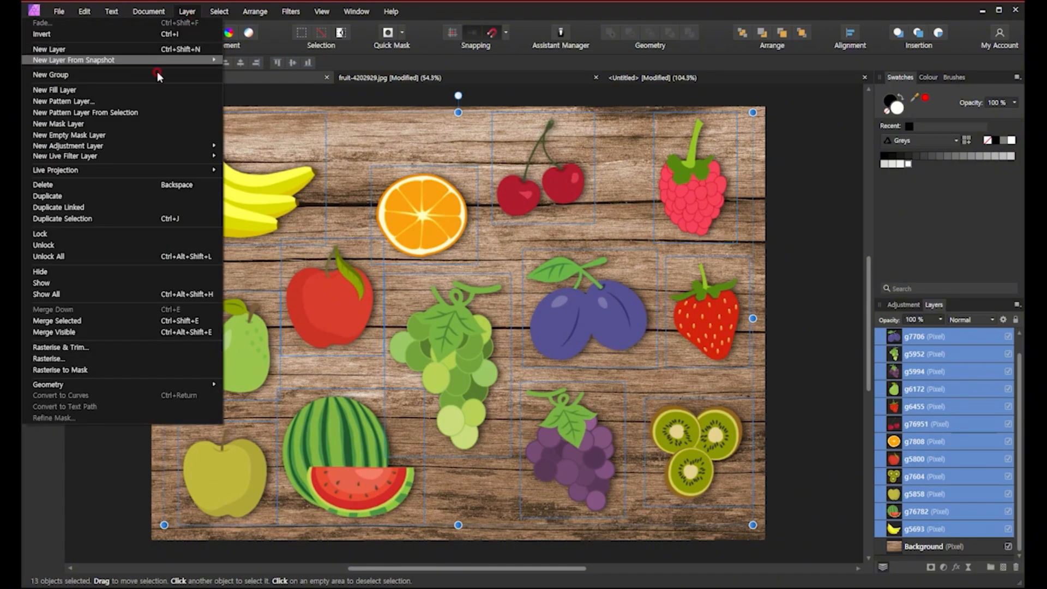
left_click(82, 322)
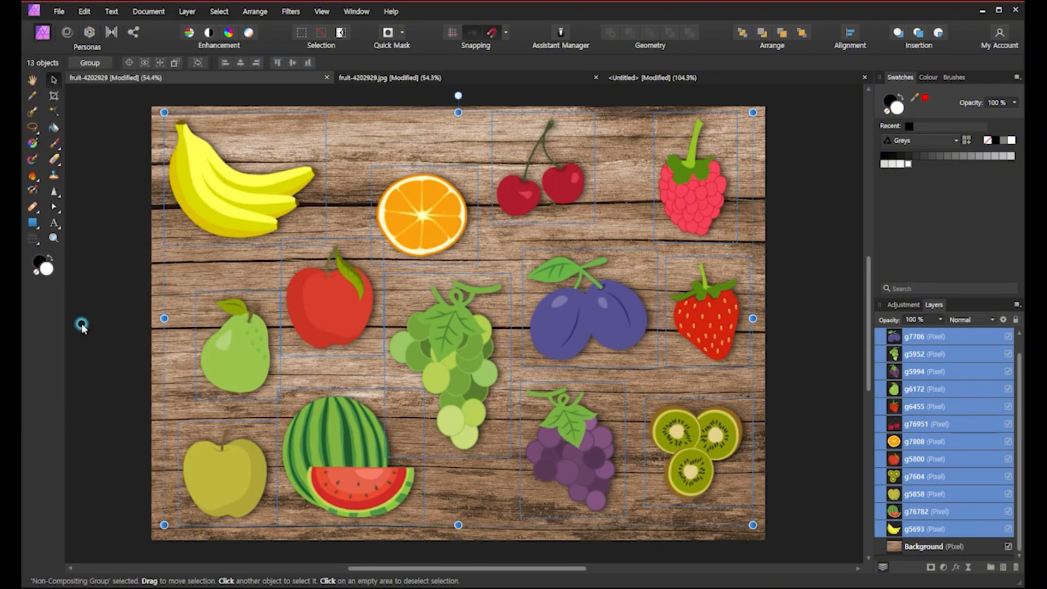
left_click(796, 344)
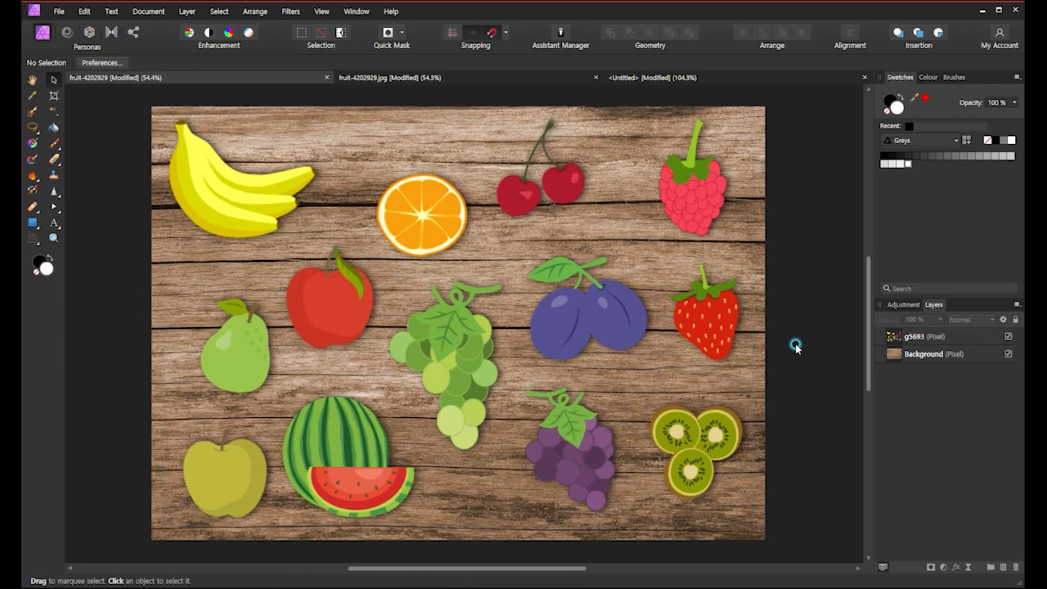
- Select the merged fruit layer g5693 and the Background in turn to check what each layer contains
left_click(893, 339)
left_click(894, 355)
left_click(892, 337)
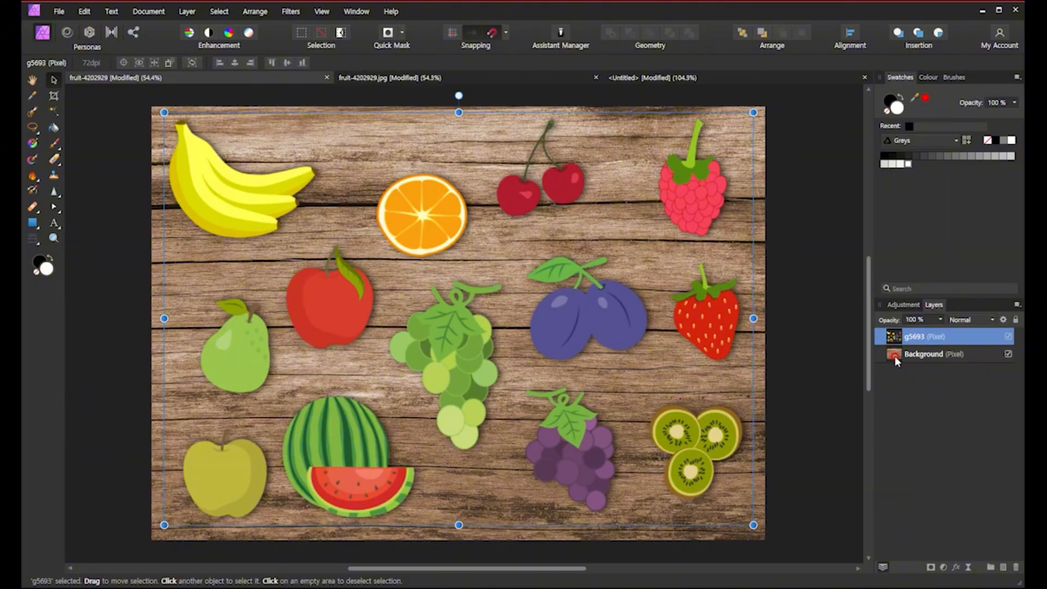
left_click(890, 356)
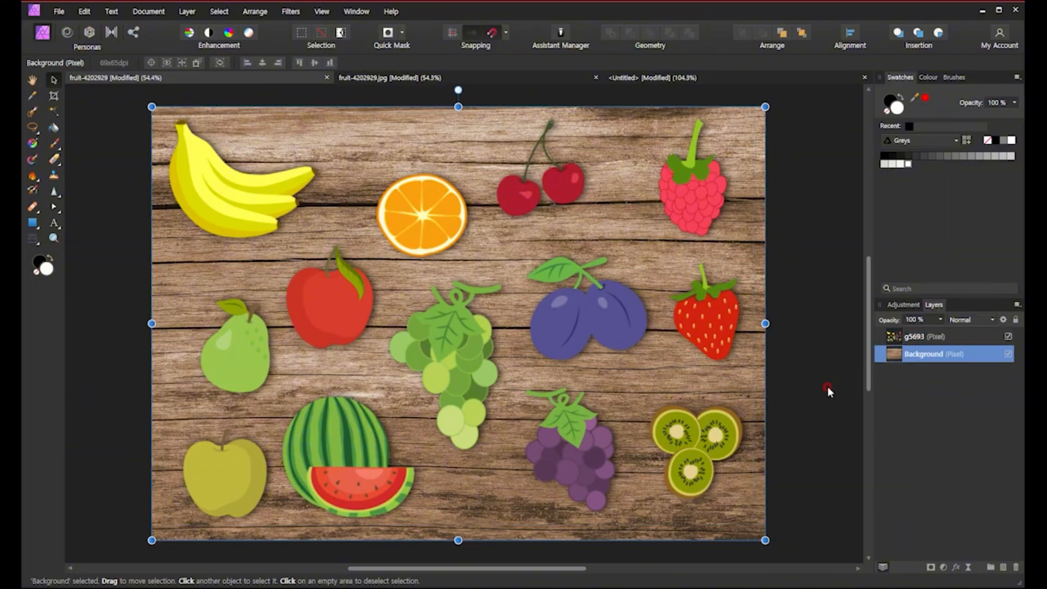
left_click(827, 386)
left_click(983, 335)
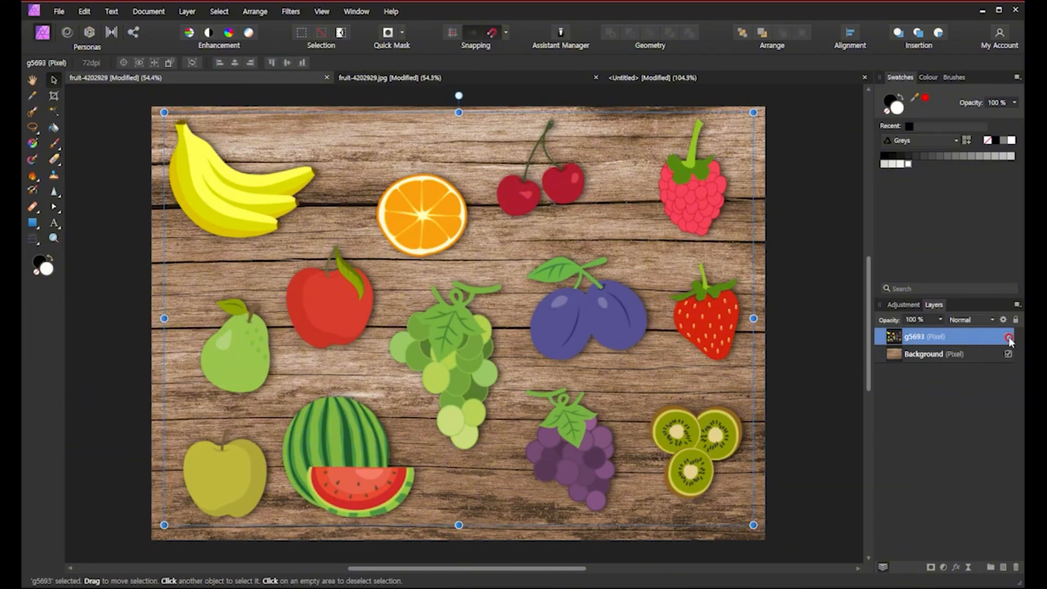
- Hide the merged fruit layer g5693, show it again, and clear the layer selection
left_click(1009, 338)
left_click(1008, 338)
left_click(753, 329)
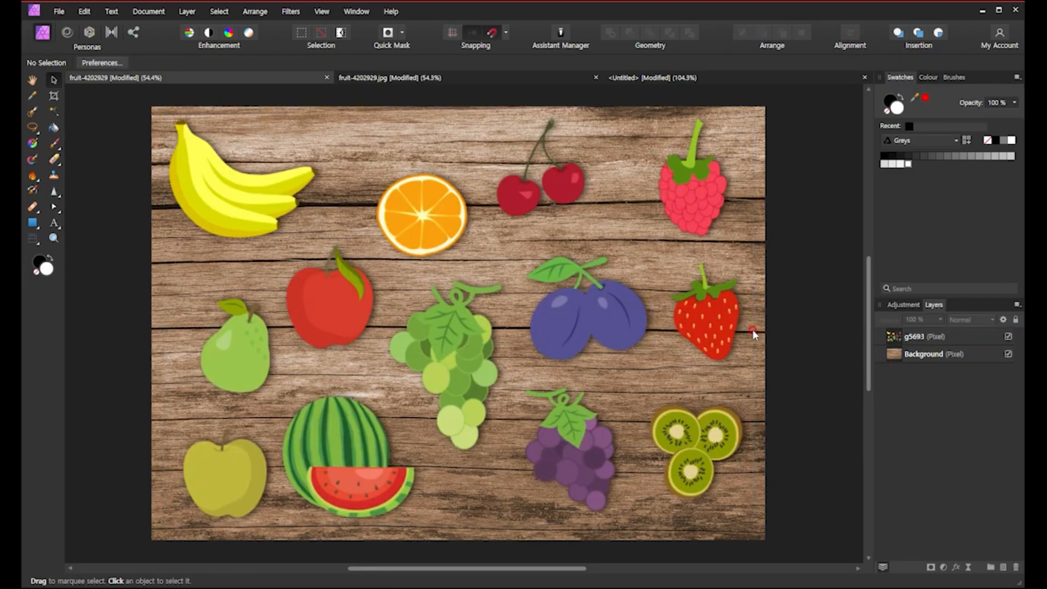
- Try moving the merged fruit layer g5693 slightly down over the wooden background, and undo the move
left_click(717, 326)
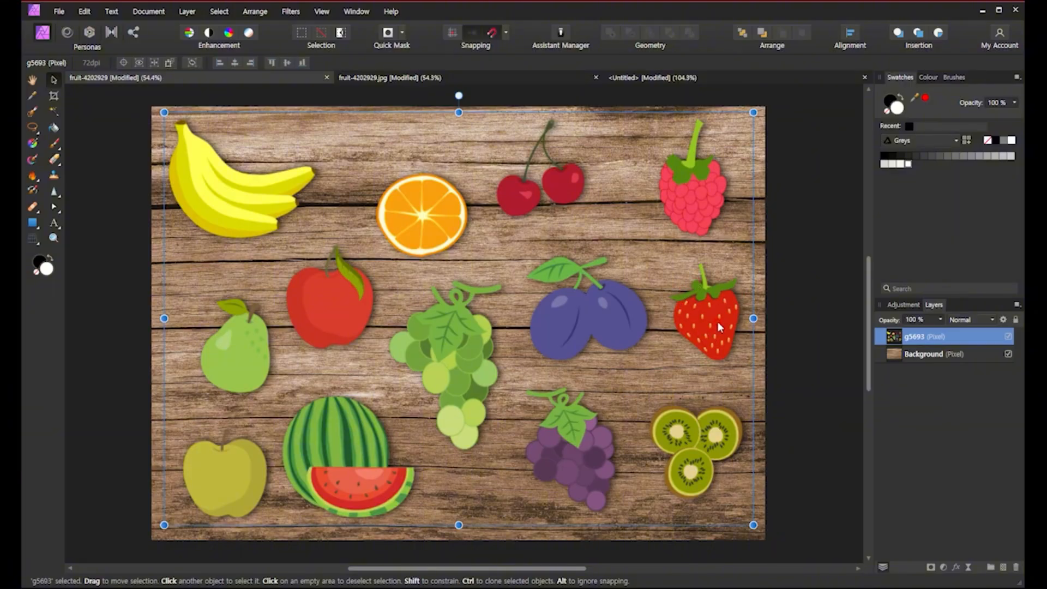
left_click_drag(718, 323, 703, 333)
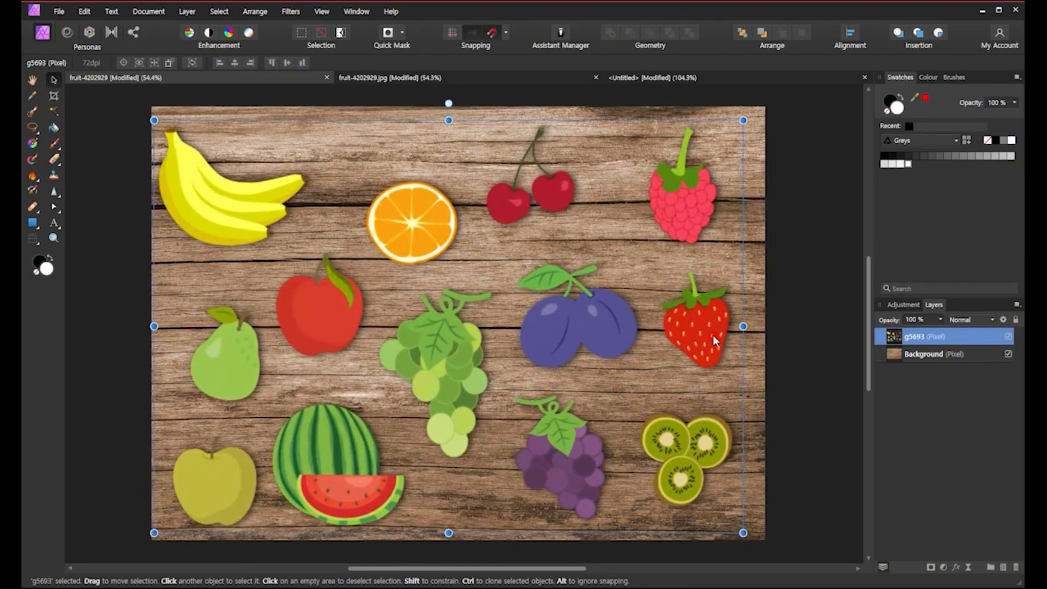
key("ctrl+z")
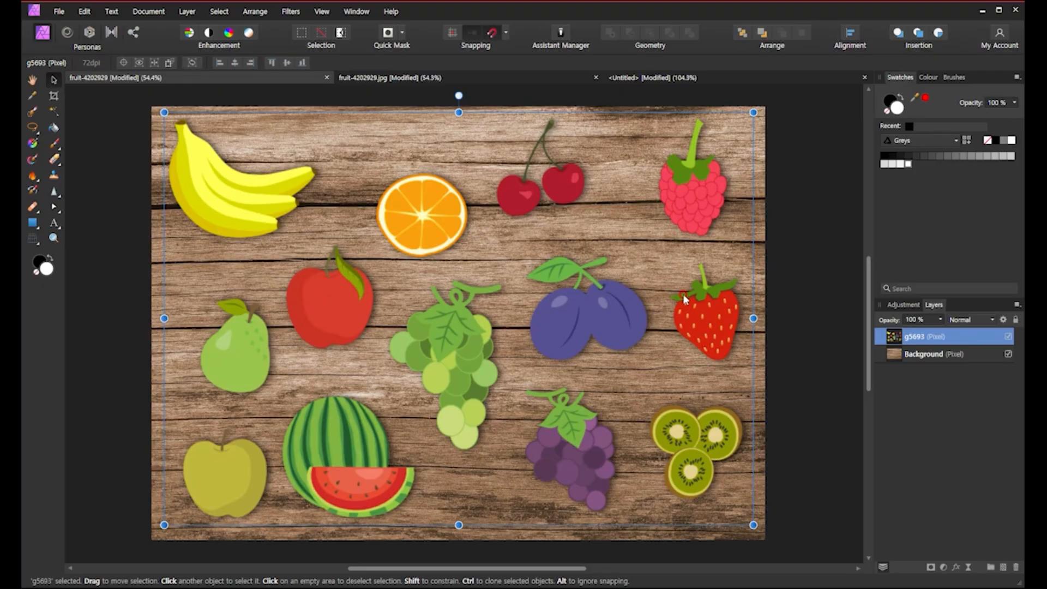
- Try moving the flattened Background image in fruit-4202929.jpg, undo the move, and return to the fruit-4202929 document
left_click(649, 80)
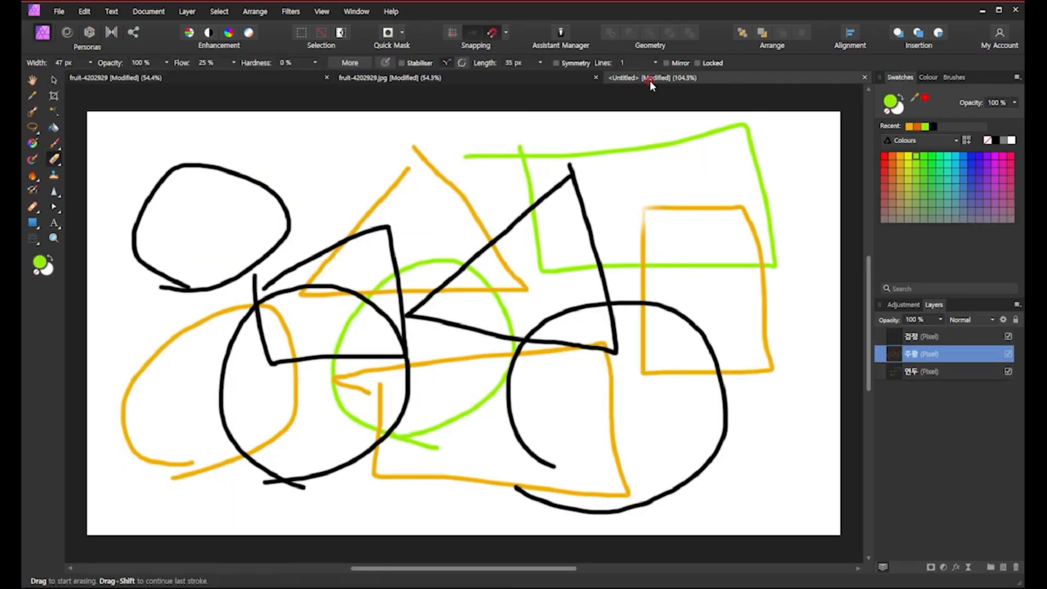
left_click(548, 80)
left_click_drag(687, 460, 666, 444)
key("ctrl+z")
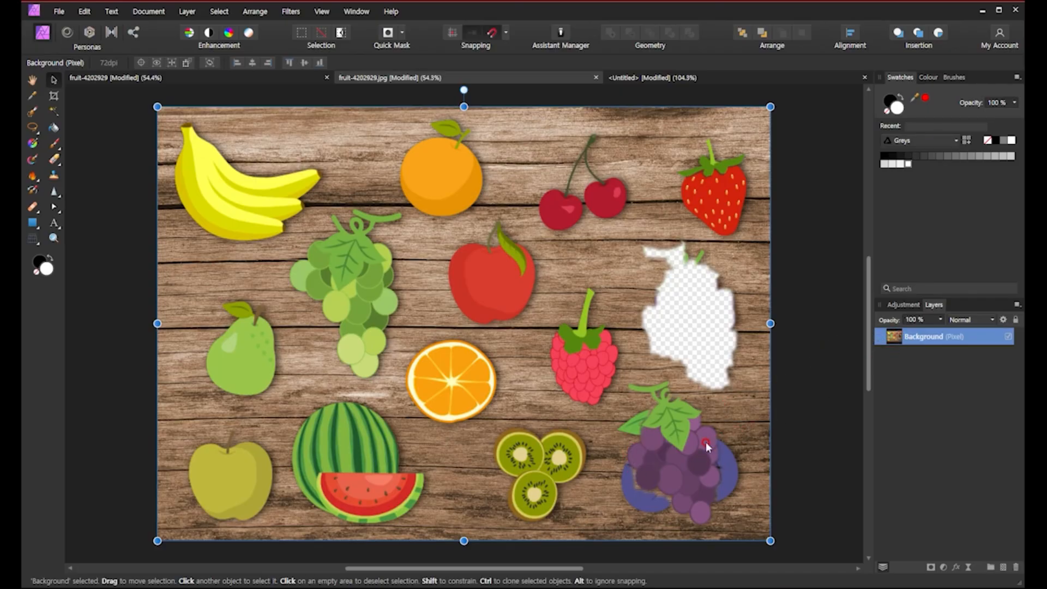
left_click(266, 77)
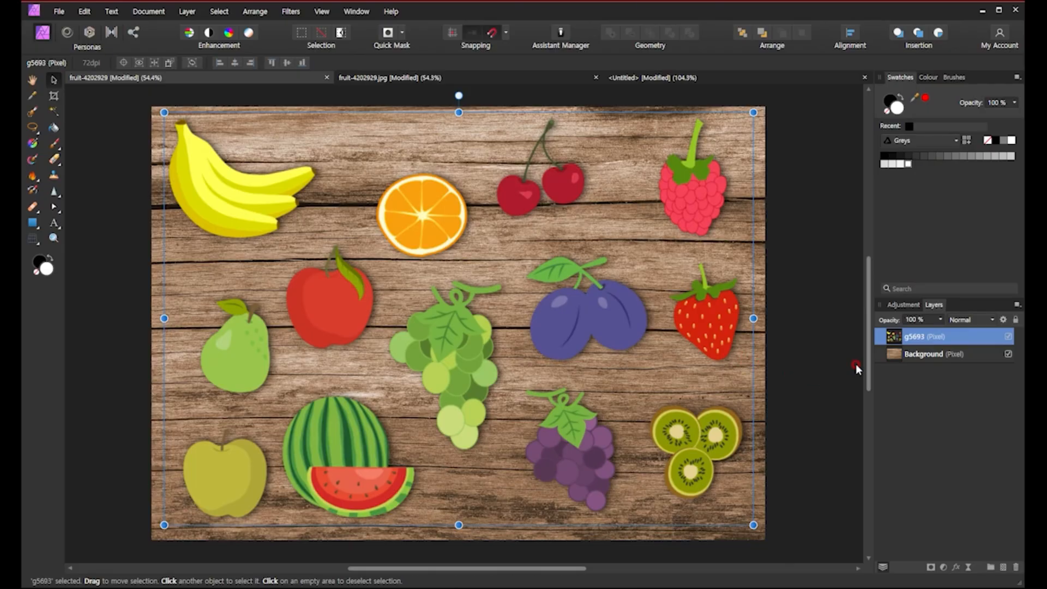
- Compare the layers of the fruit-4202929 document with the flattened image in fruit-4202929.jpg
left_click(884, 356)
left_click(882, 339)
left_click(989, 361)
left_click(512, 80)
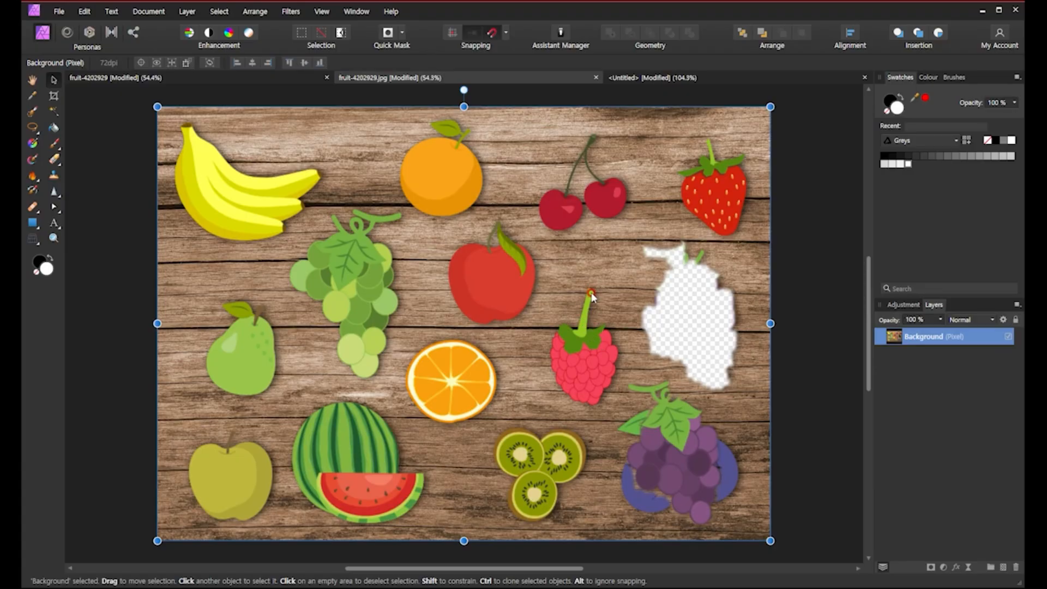
left_click(582, 362)
left_click(297, 81)
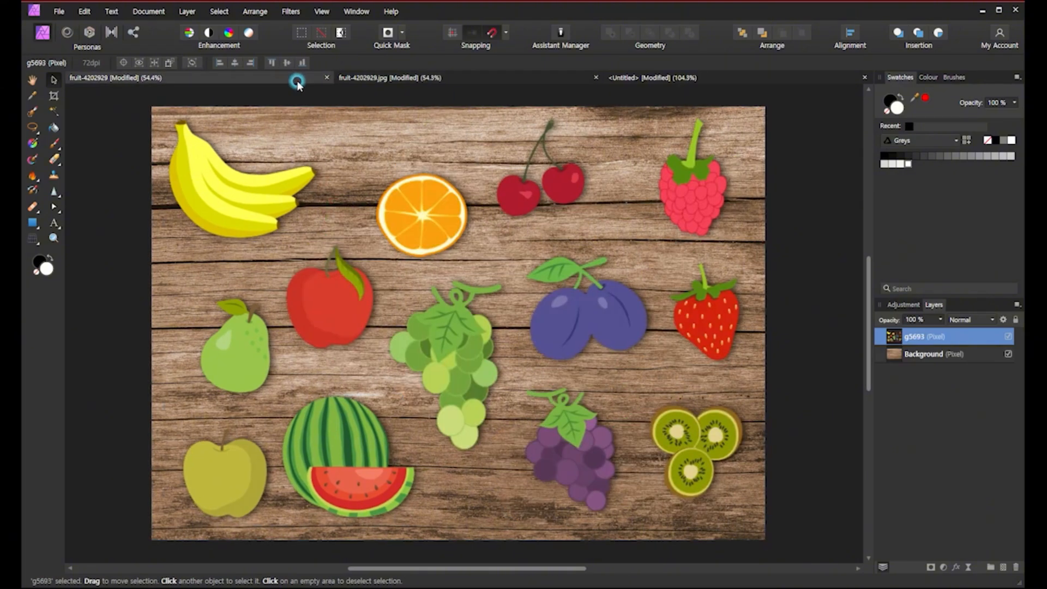
left_click(972, 400)
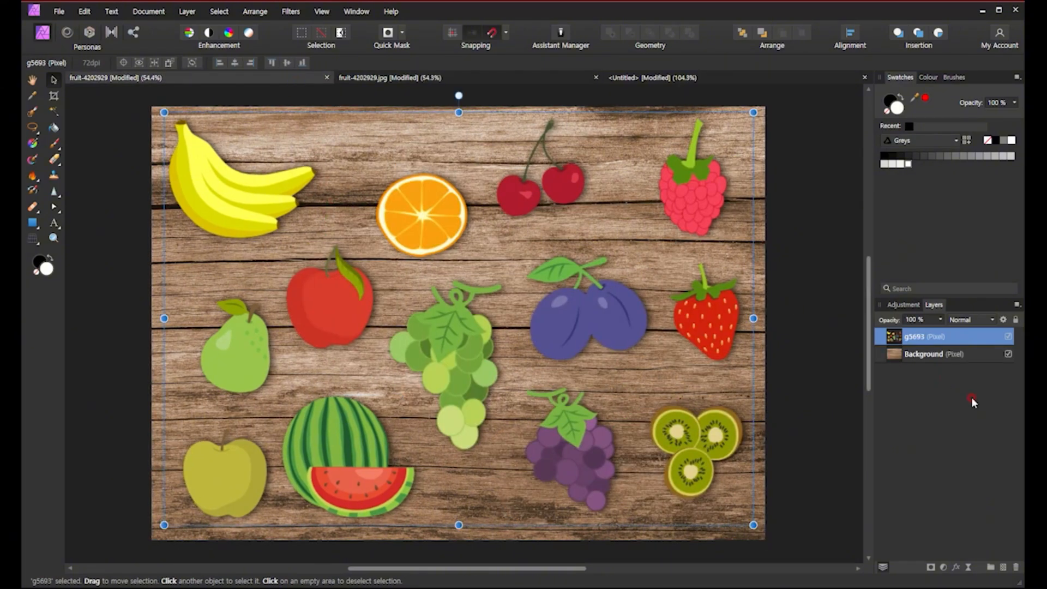
- Toggle the visibility of the Background and g5693 layers in turn, leave the Background hidden, and clear the selection
left_click(1007, 354)
left_click(1006, 355)
left_click(1008, 337)
left_click(1008, 337)
left_click(1009, 354)
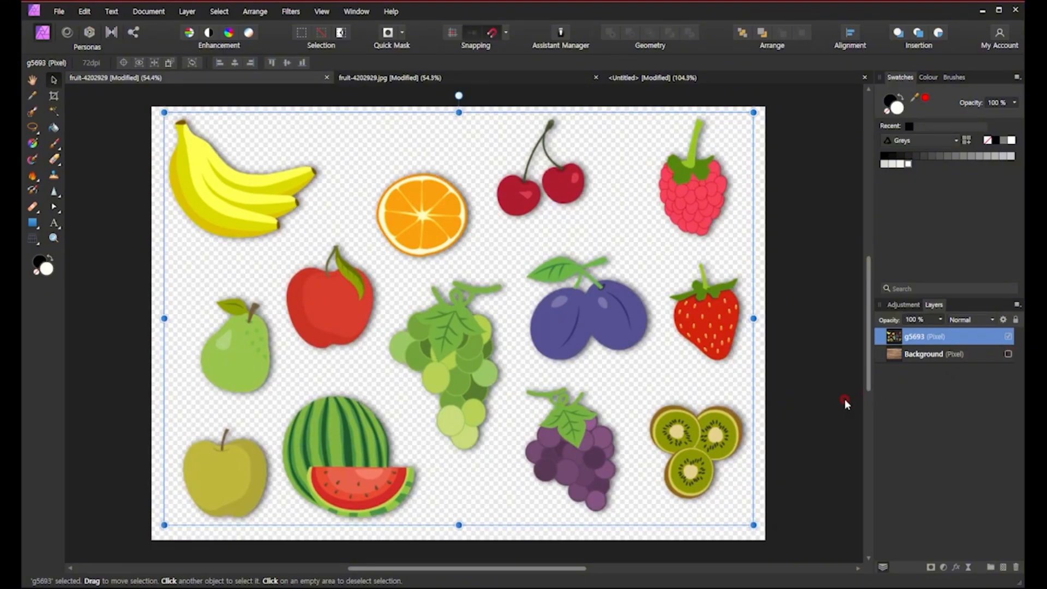
left_click(830, 408)
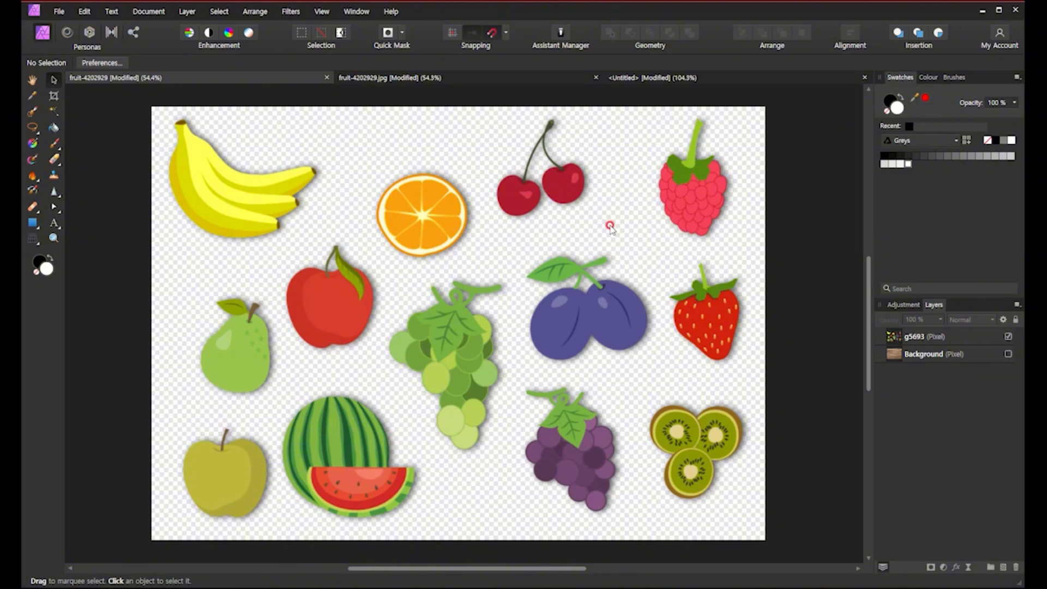
- Shift the flattened Background image slightly down in fruit-4202929.jpg for comparison, and return to the fruit-4202929 document
left_click(459, 217)
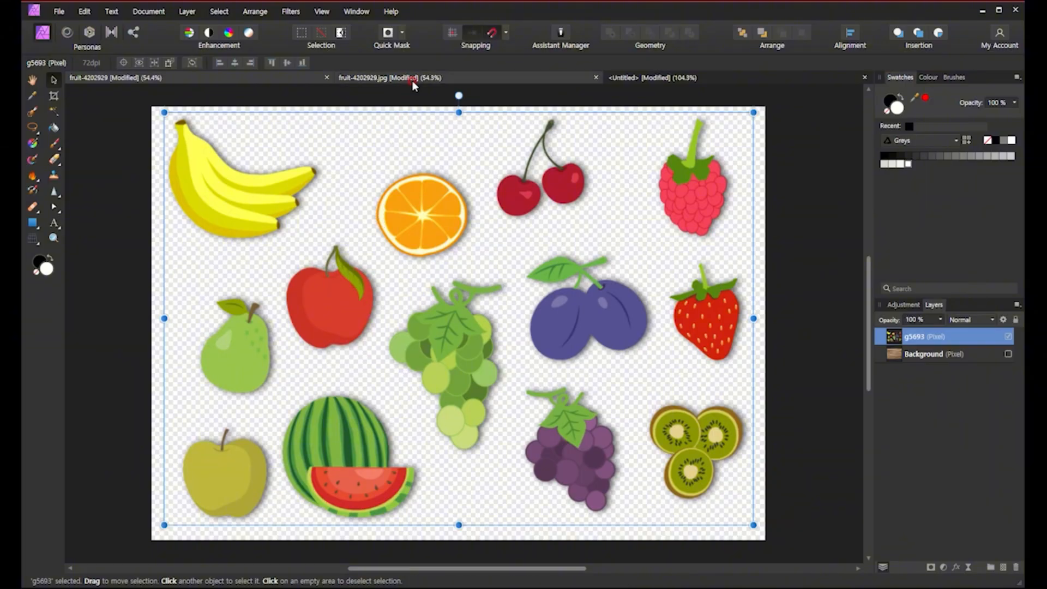
left_click(390, 77)
mouse_move(453, 198)
left_mouse_down()
mouse_move(440, 196)
mouse_move(450, 202)
left_mouse_up()
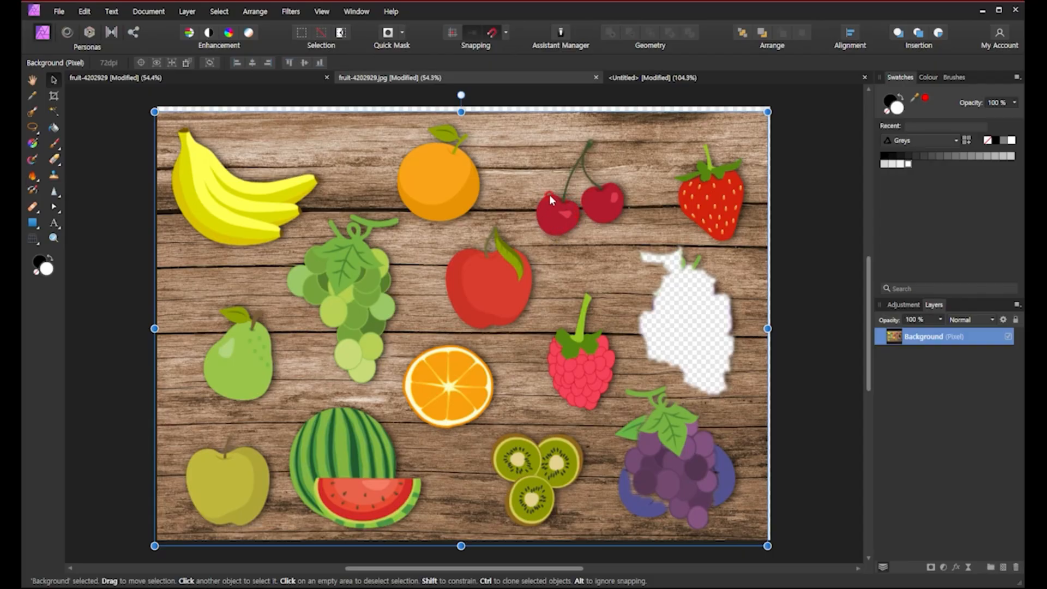
left_click(273, 79)
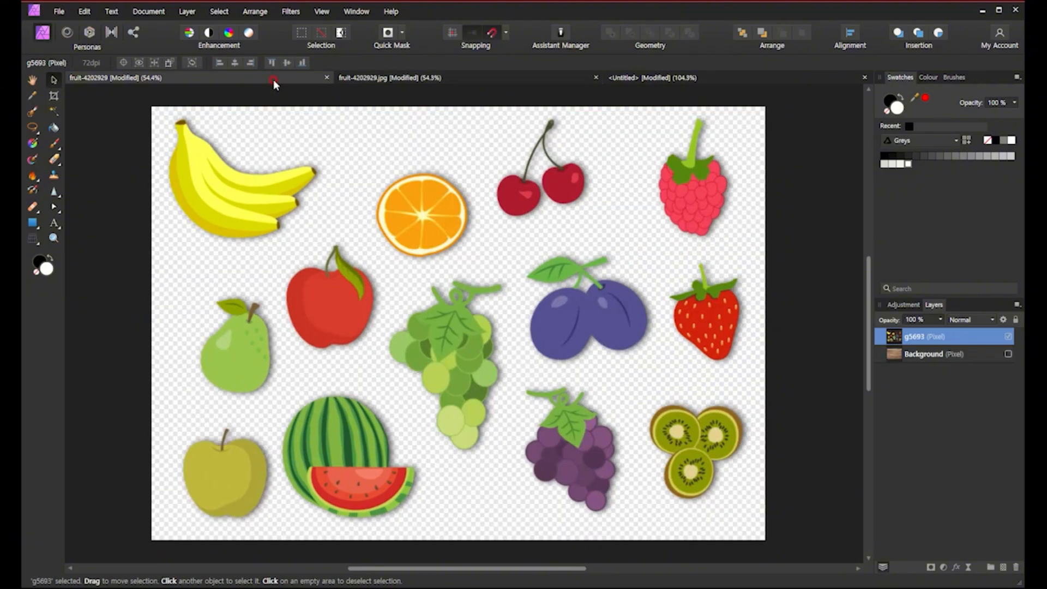
- Select the merged fruit layer g5693 on the canvas, clear the selection, and select it again to examine its extent
left_click(389, 152)
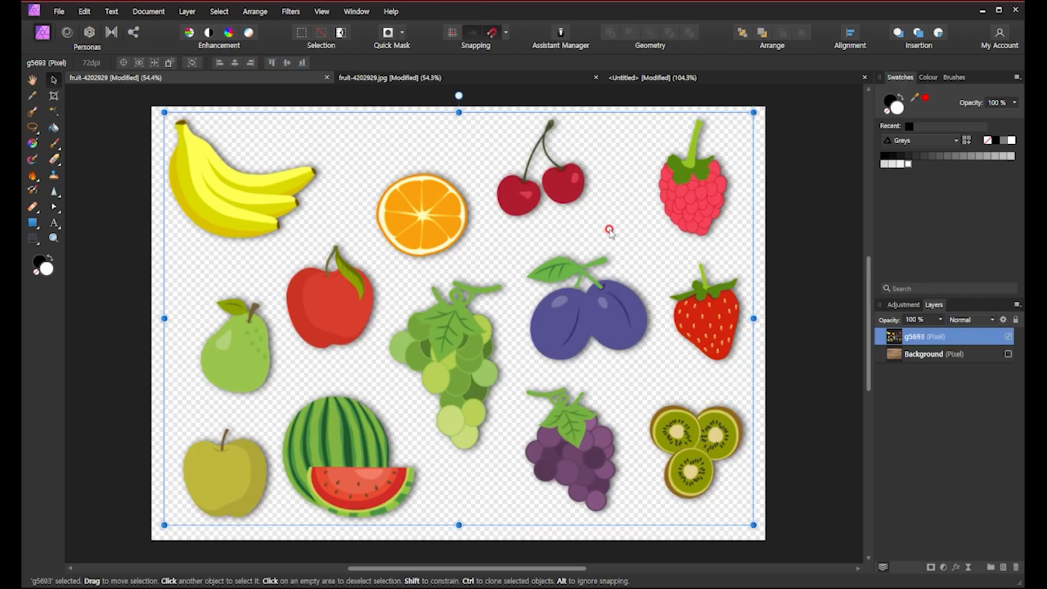
left_click(791, 242)
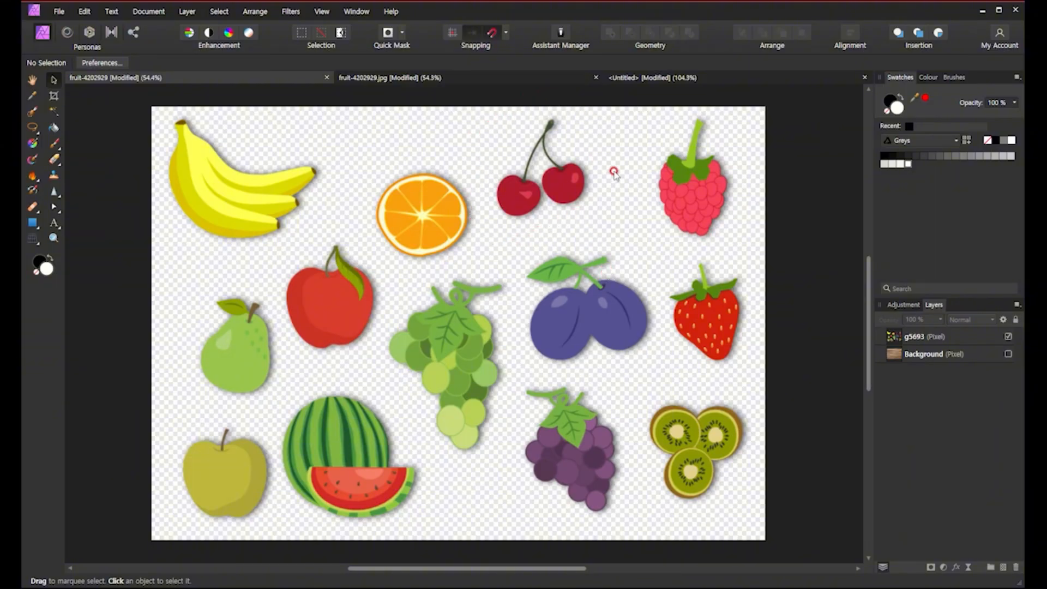
left_click(685, 195)
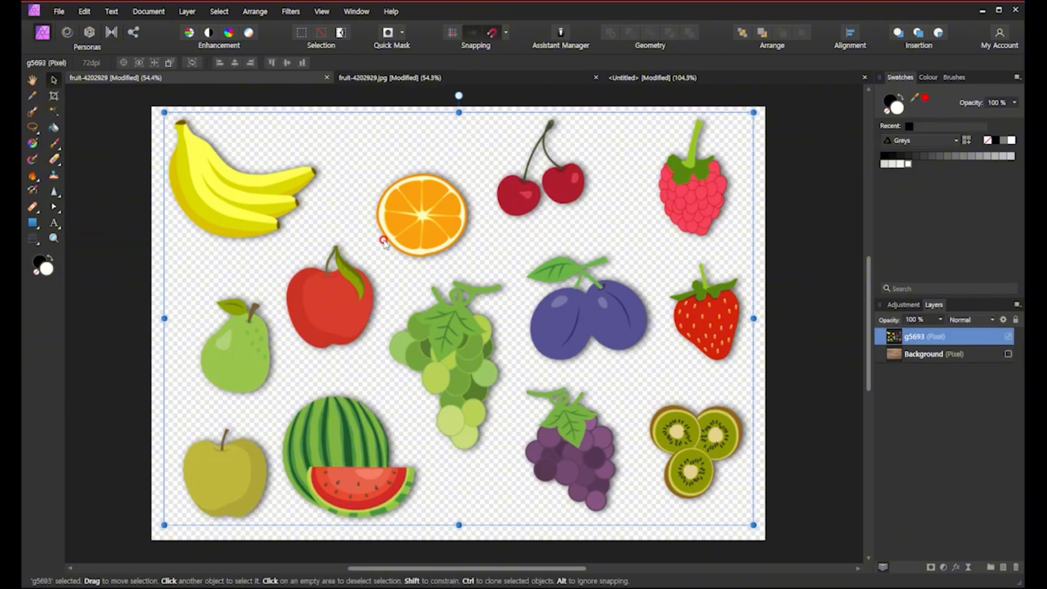
left_click(516, 283)
left_click(908, 382)
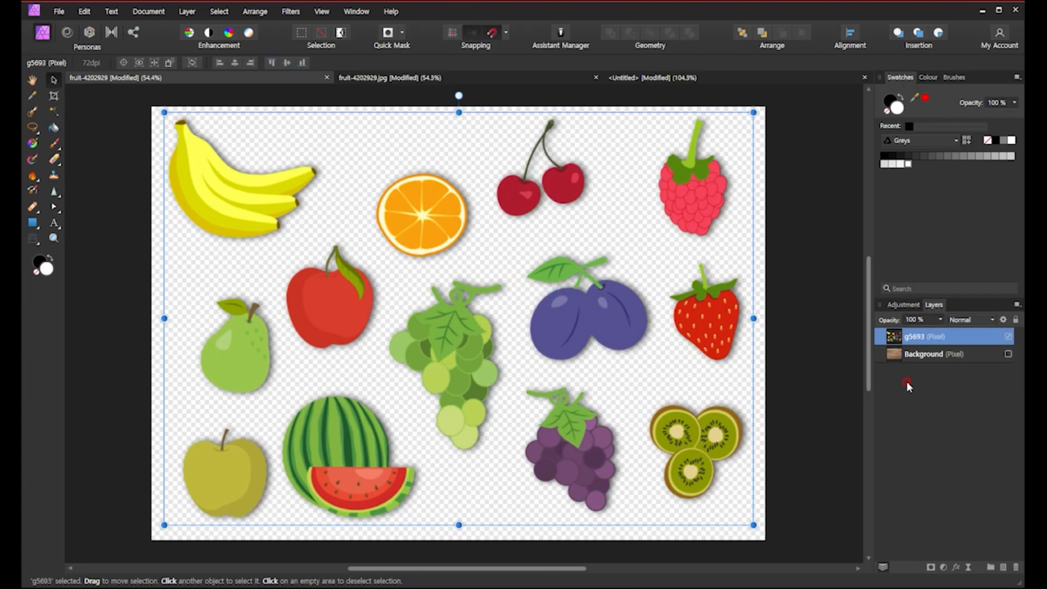
- Move the flattened Background image in fruit-4202929.jpg back so that it fits the canvas
left_click(506, 80)
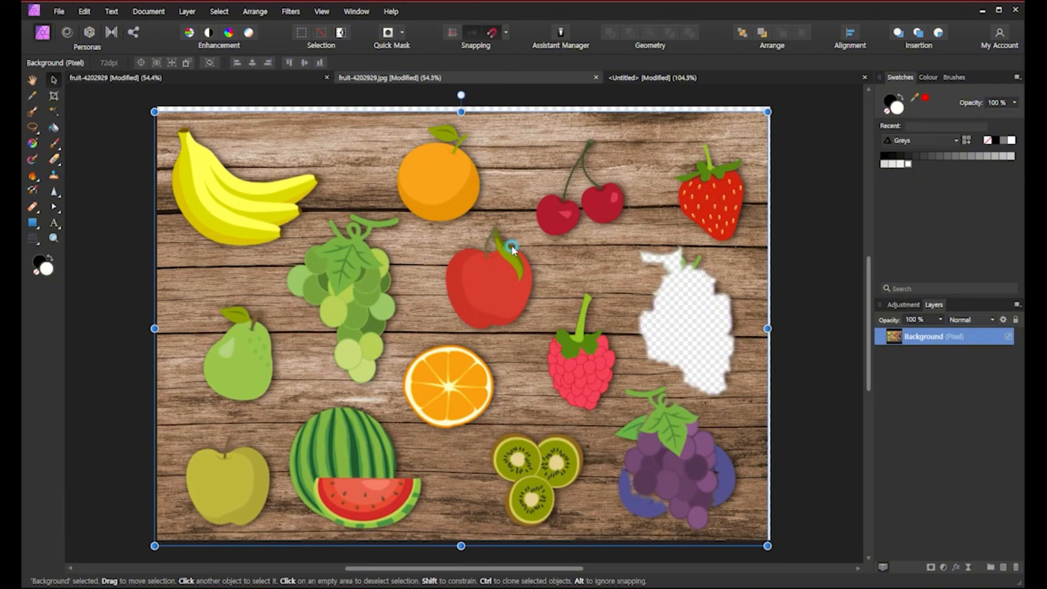
left_click_drag(508, 250, 512, 244)
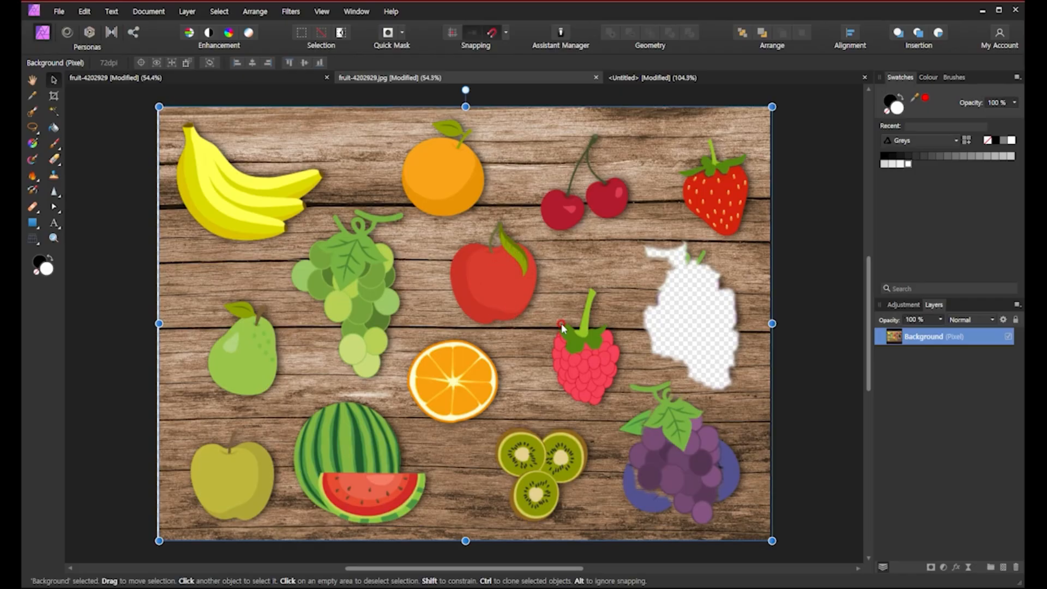
left_click_drag(562, 326, 560, 326)
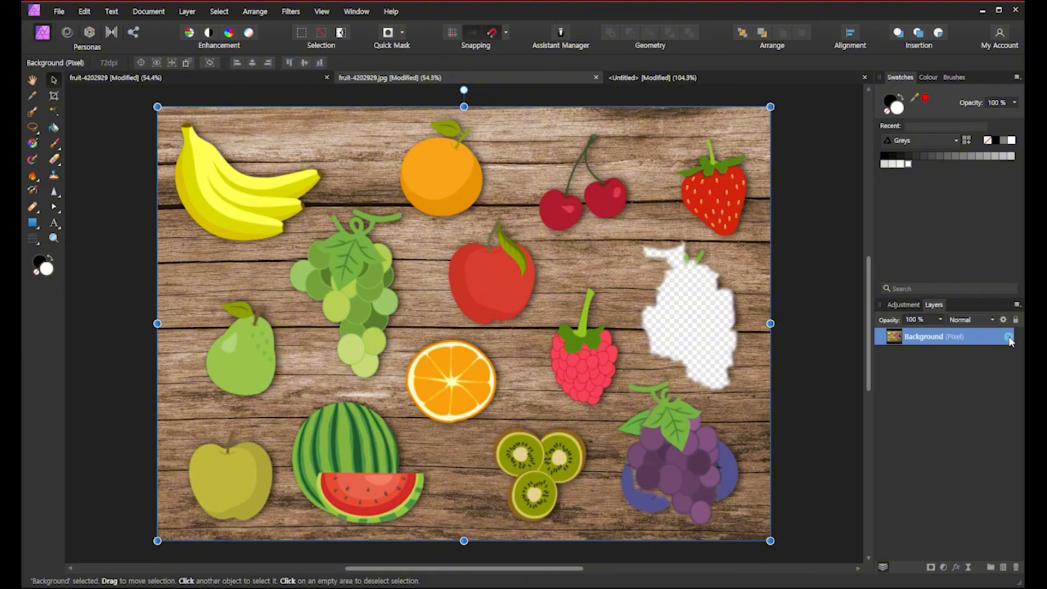
- Hide and show the flattened Background layer twice to examine what the single layer holds
left_click(1008, 337)
left_click(1009, 338)
left_click(1008, 337)
left_click(1009, 337)
- Activate the Zoom tool and zoom the fruit image out to 50 %
left_click(54, 240)
left_click(141, 252)
key("z")
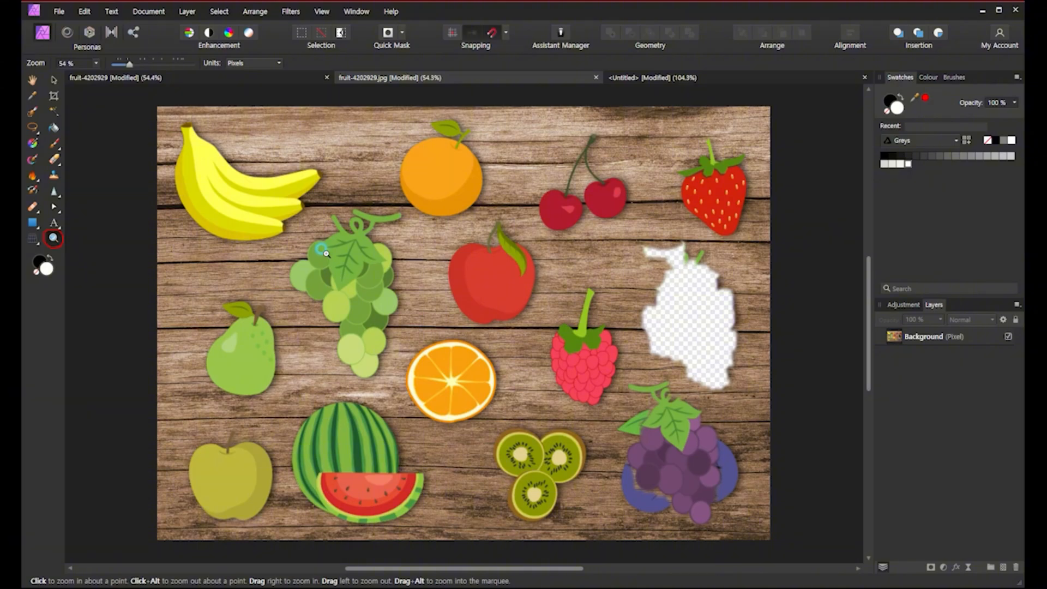
left_click_drag(326, 253, 283, 262)
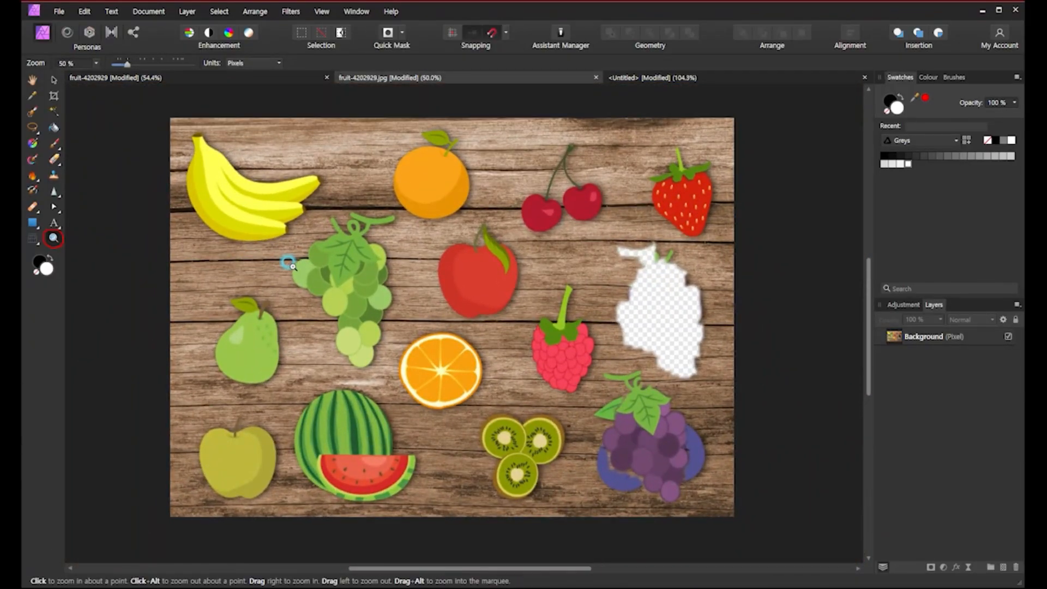
- Zoom in step by step on the wood between the green grapes and the red apple, up to 500 %
left_click(398, 281)
left_click(398, 281)
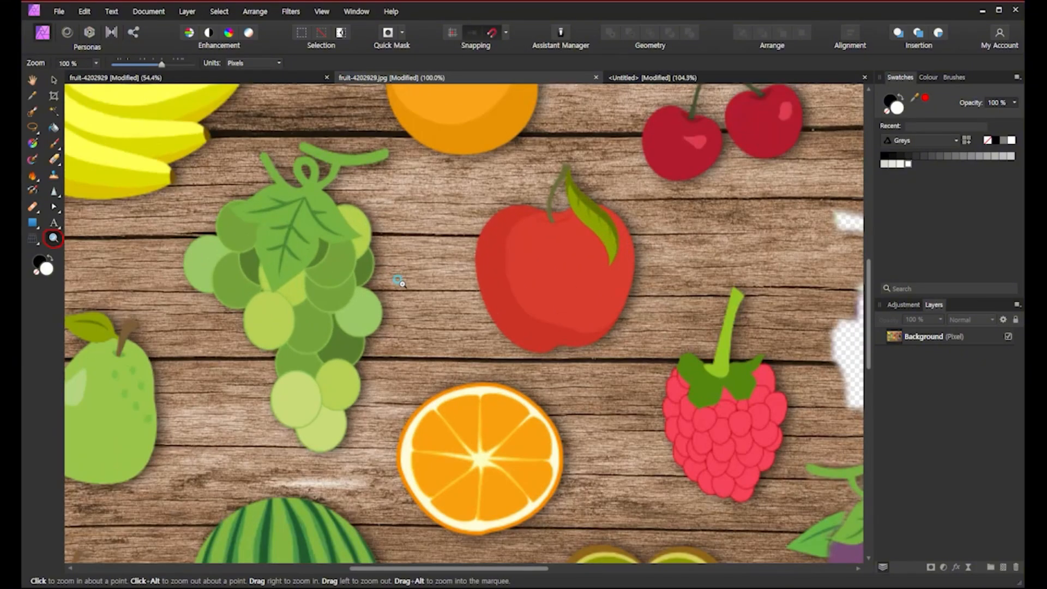
left_click(399, 281)
left_click(399, 281)
left_click(399, 281)
left_click(398, 281)
left_click(398, 281)
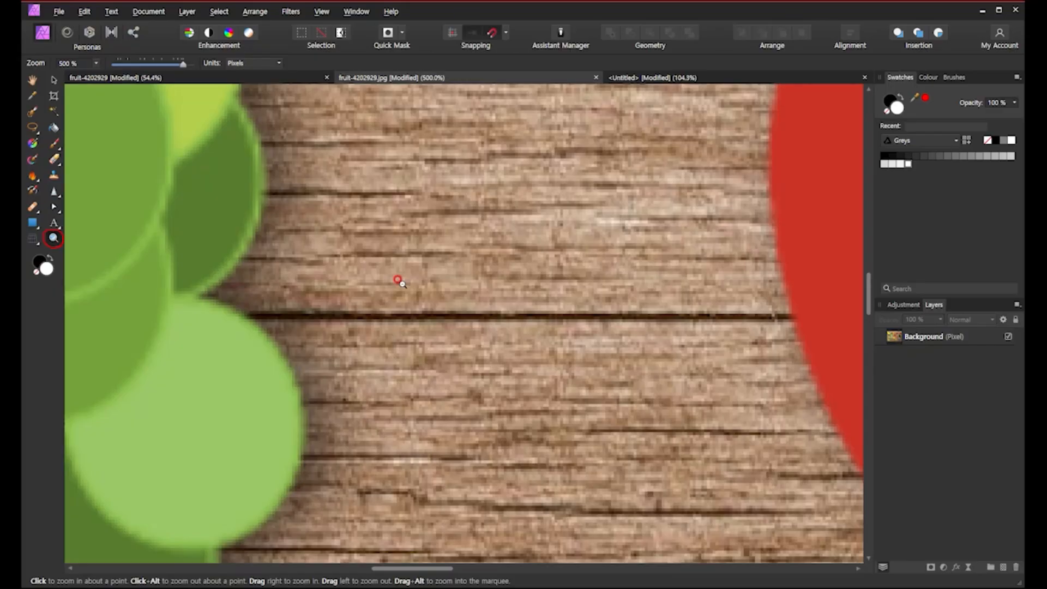
- Zoom out step by step from the same point to 25 %, and zoom back in to 50 %
key("alt")
key("alt")
key("alt")
key("alt")
left_click(398, 281, "alt")
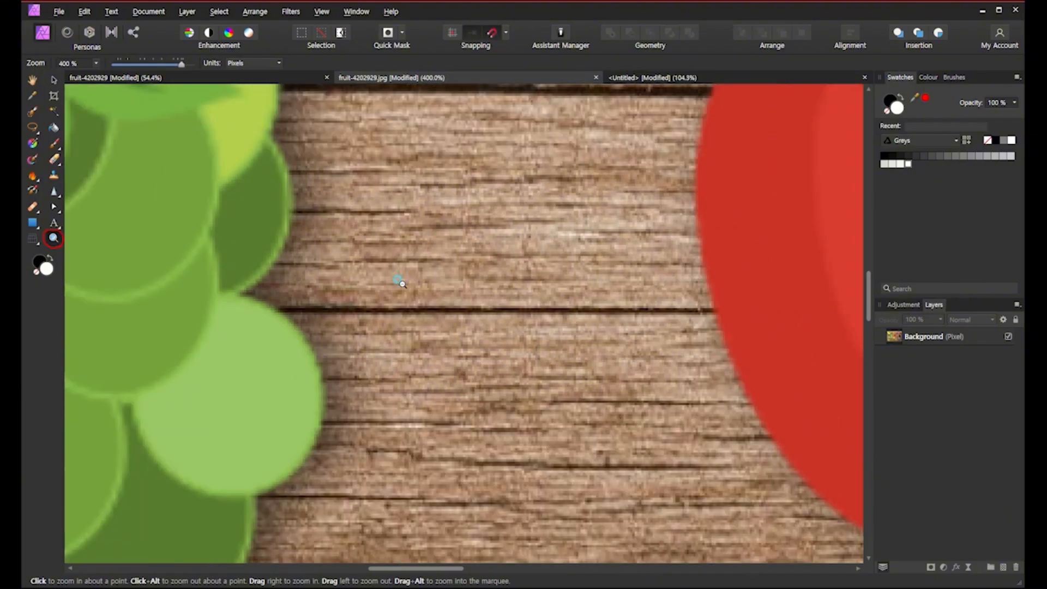
left_click(399, 281, "alt")
left_click(399, 281, "alt")
left_click(399, 281, "alt")
left_click(399, 281, "alt")
left_click(398, 281, "alt")
left_click(399, 281, "alt")
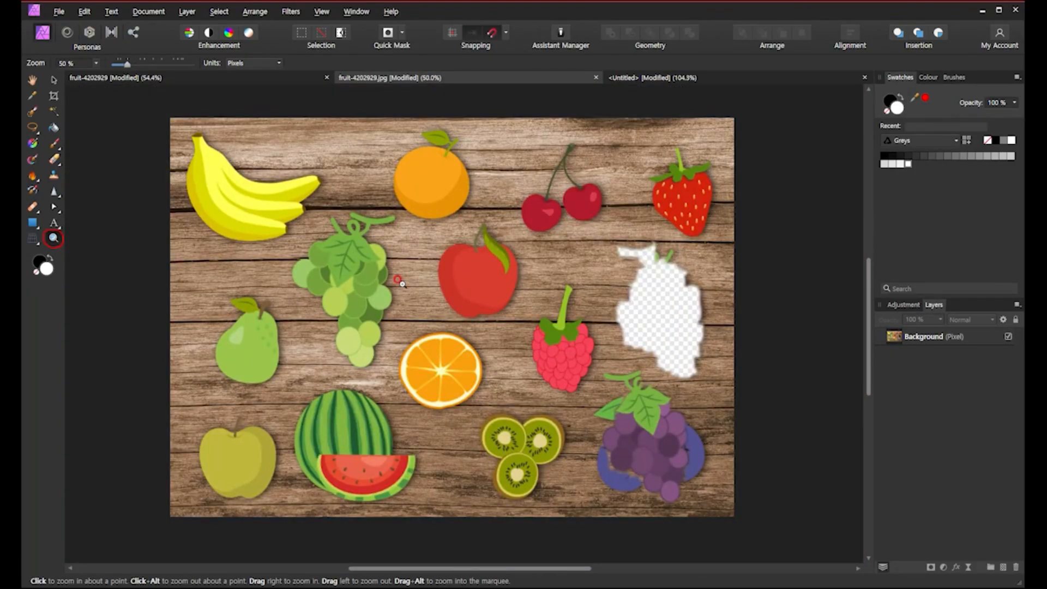
left_click(399, 281, "alt")
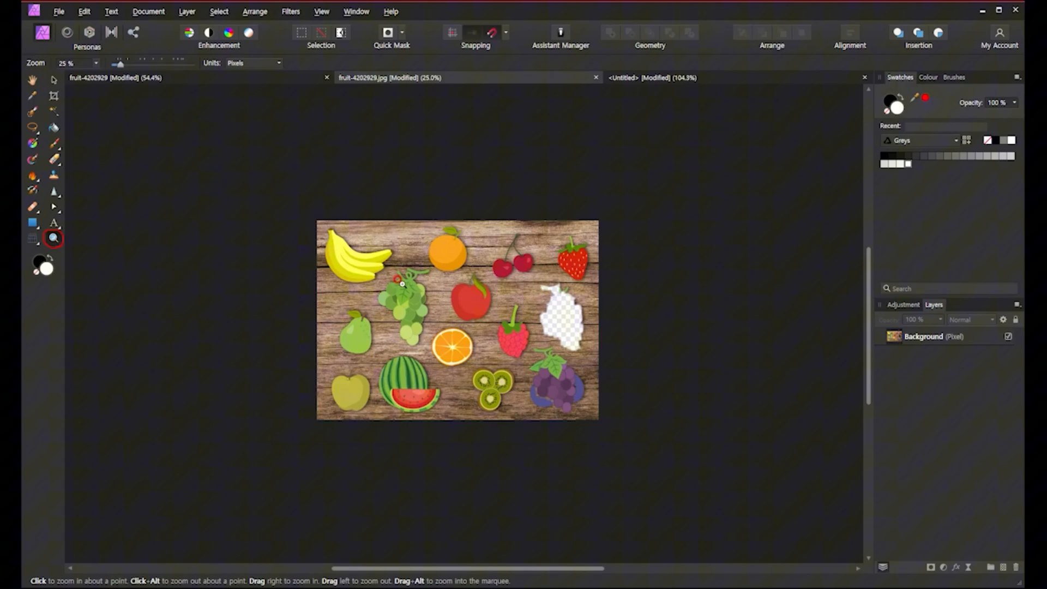
left_click(399, 281)
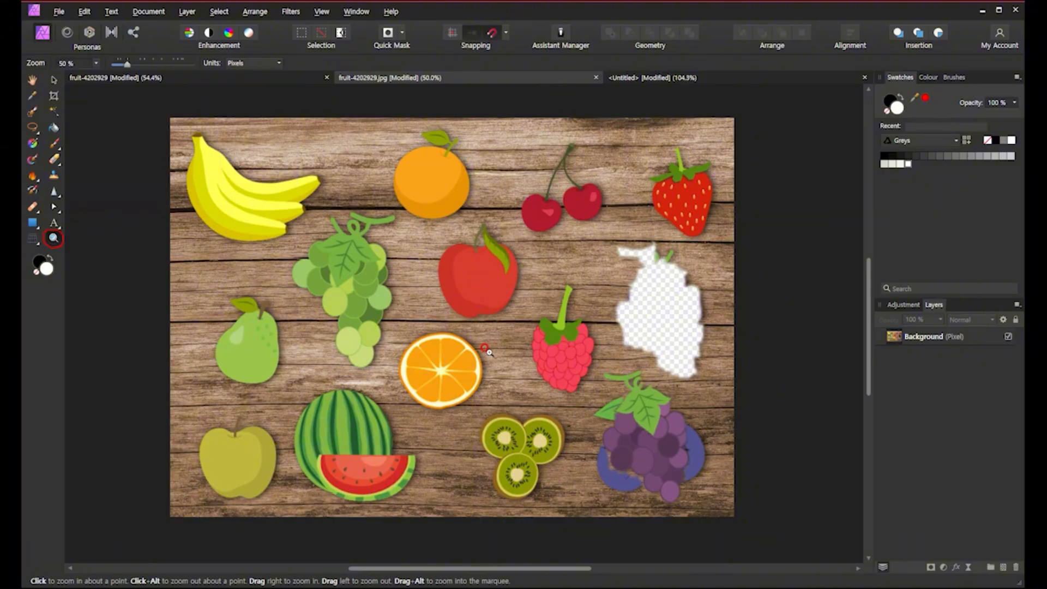
- Zoom continuously out to 10 %, in on the area beside the orange slice to 447 %, and back out to 48 %
scroll(487, 351, "down", 6)
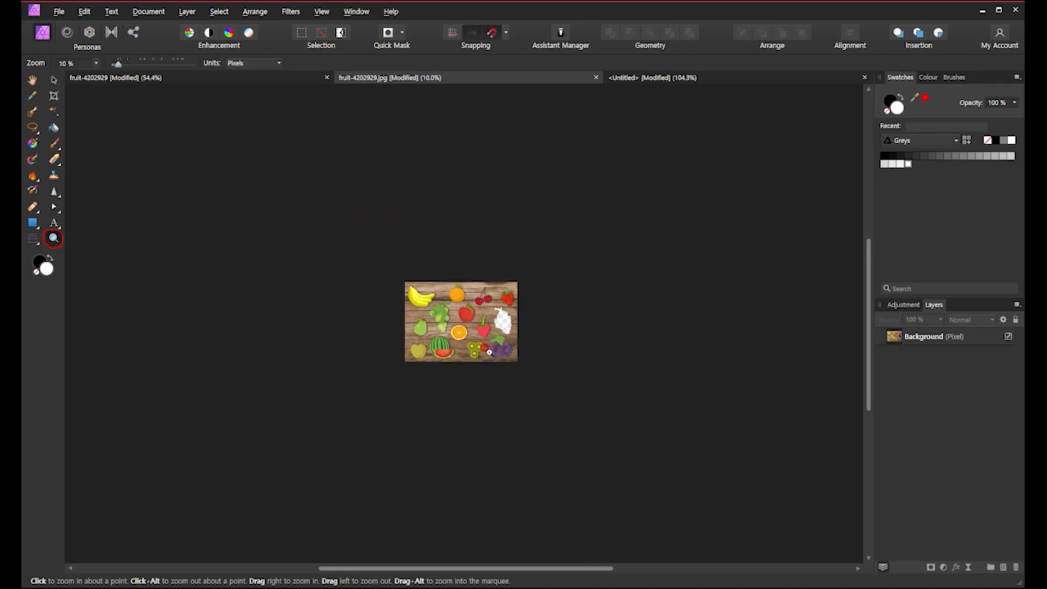
scroll(487, 351, "up", 8)
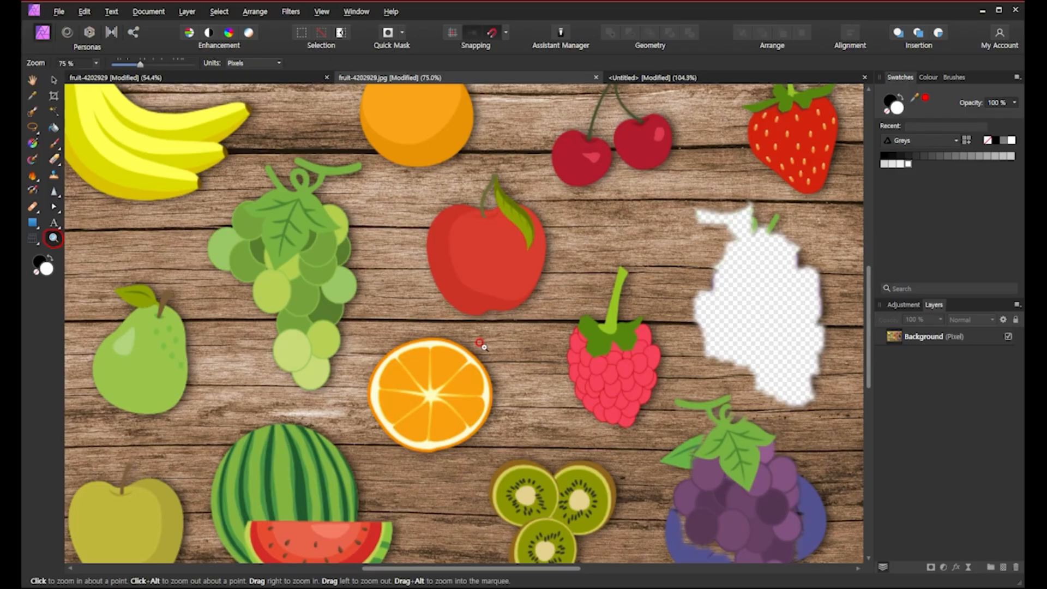
scroll(480, 344, "up", 8)
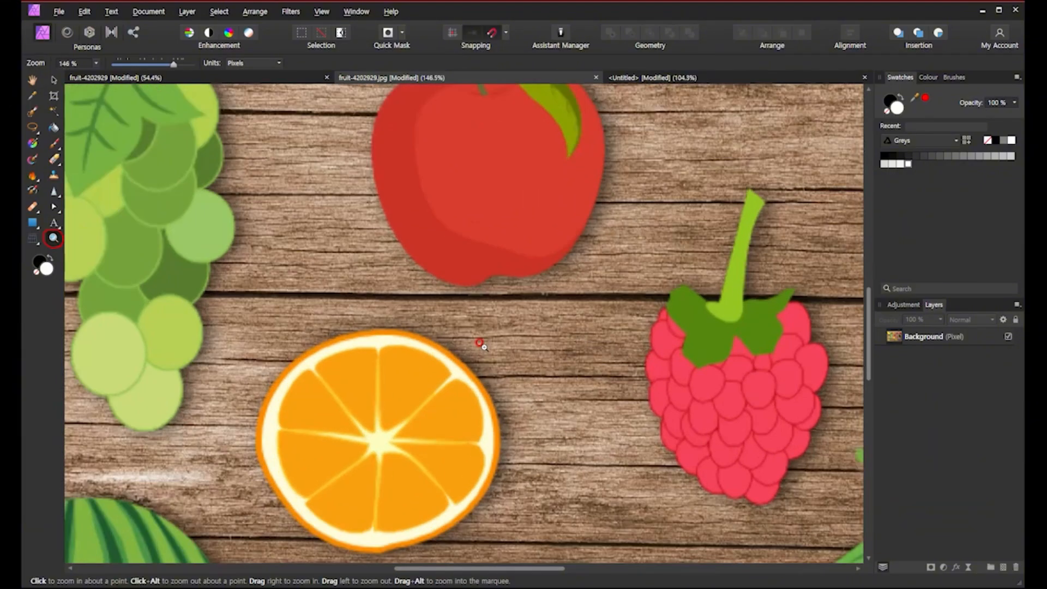
scroll(480, 344, "down", 8)
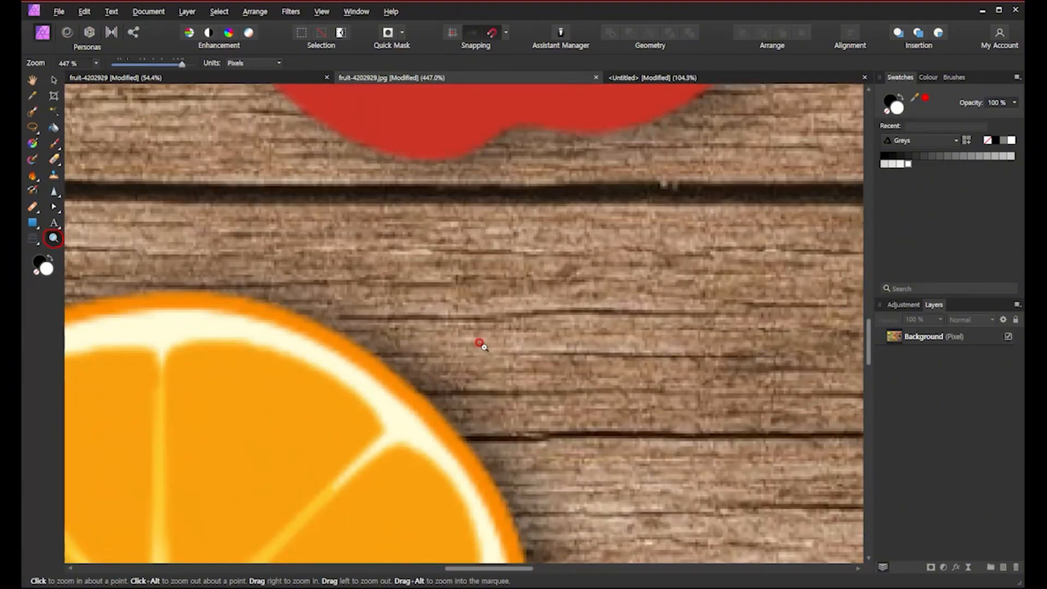
scroll(480, 344, "down", 1)
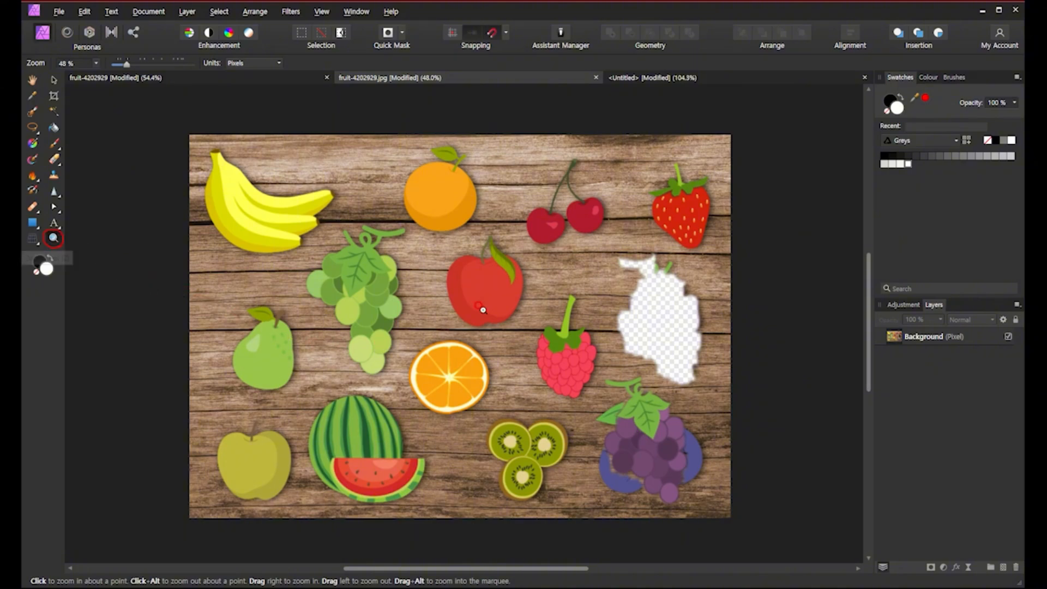
- Zoom the fruit image in to 50 %, then step in about the raspberry's stem to 75 %
mouse_move(430, 311)
left_mouse_down()
mouse_move(661, 300)
mouse_move(407, 320)
mouse_move(445, 319)
left_mouse_up()
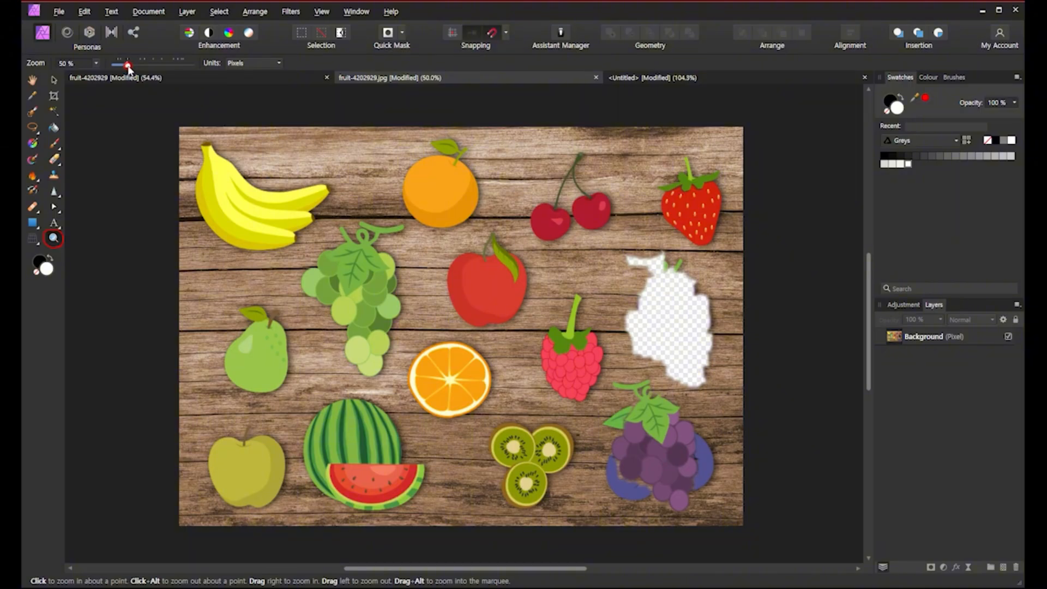
mouse_move(126, 66)
left_mouse_down()
mouse_move(173, 66)
mouse_move(129, 66)
left_mouse_up()
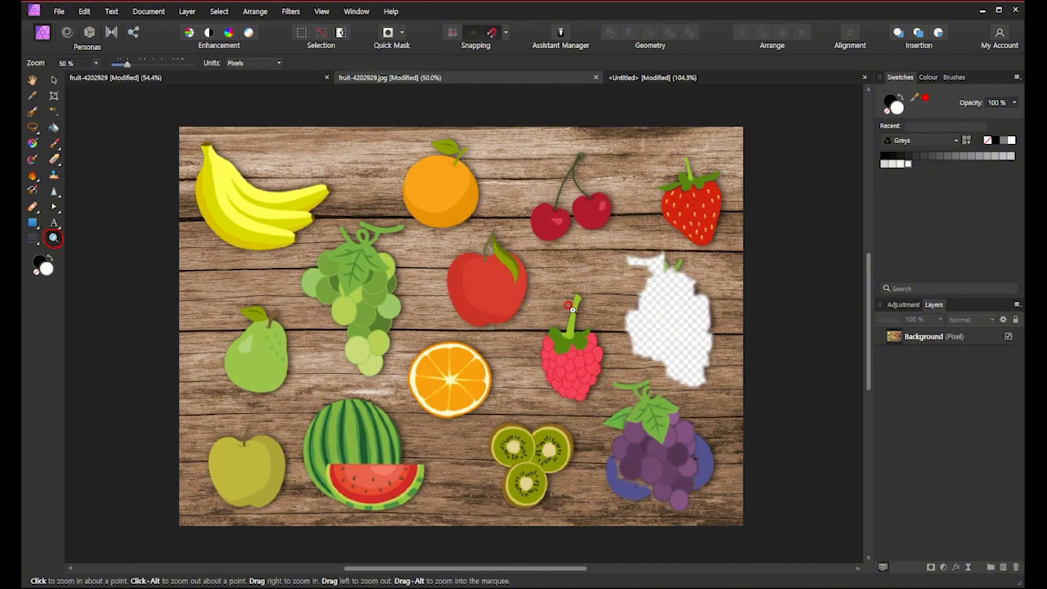
left_click(569, 307, "alt")
left_click(569, 308)
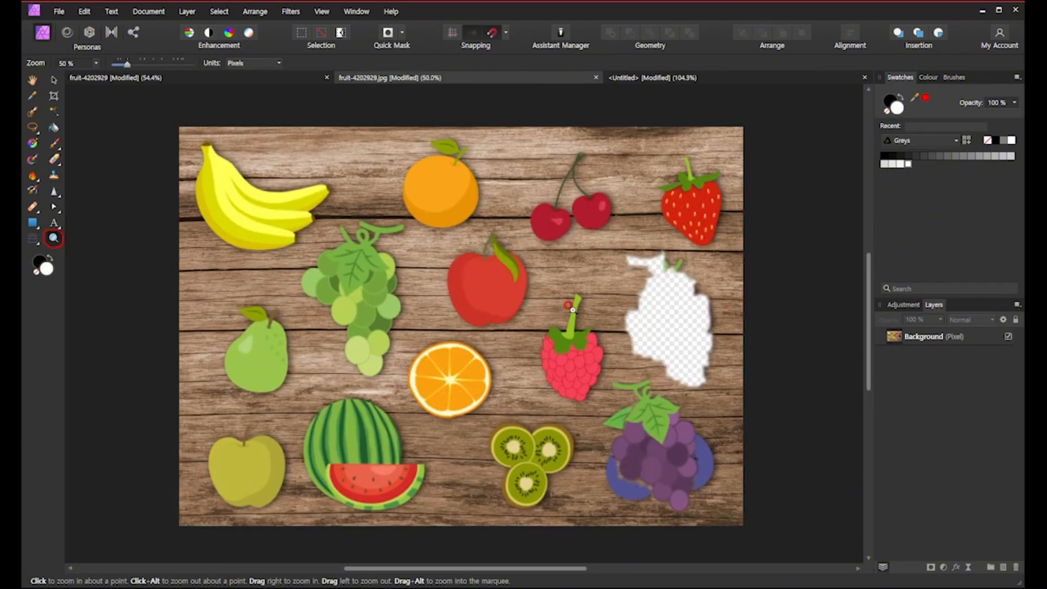
left_click(569, 307)
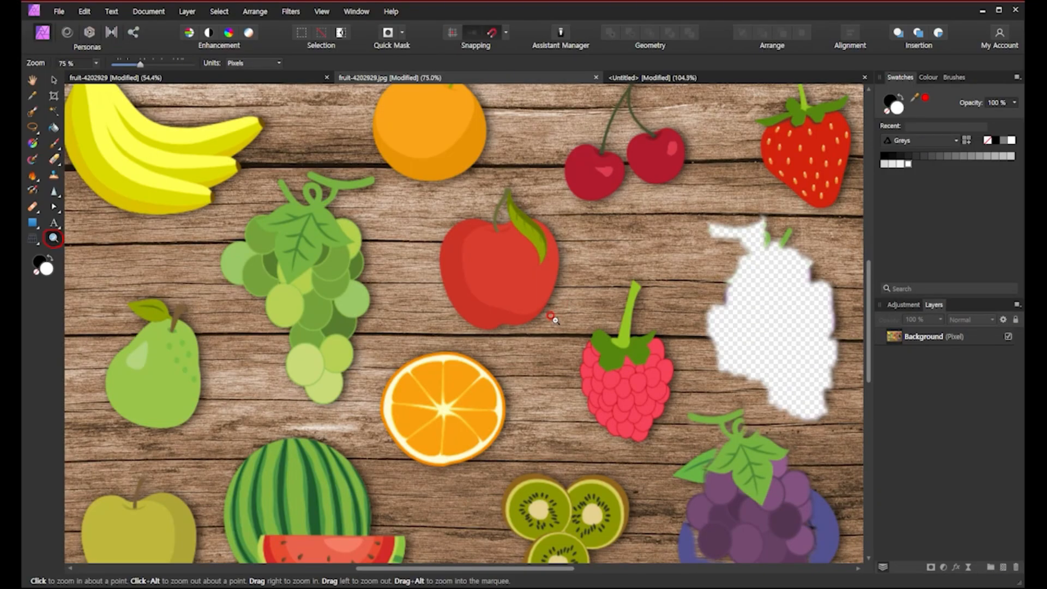
- Zoom in and out repeatedly on the wood between the apple and the raspberry, ranging from 48 % to 94 %
scroll(552, 318, "up", 5)
scroll(552, 318, "down", 7)
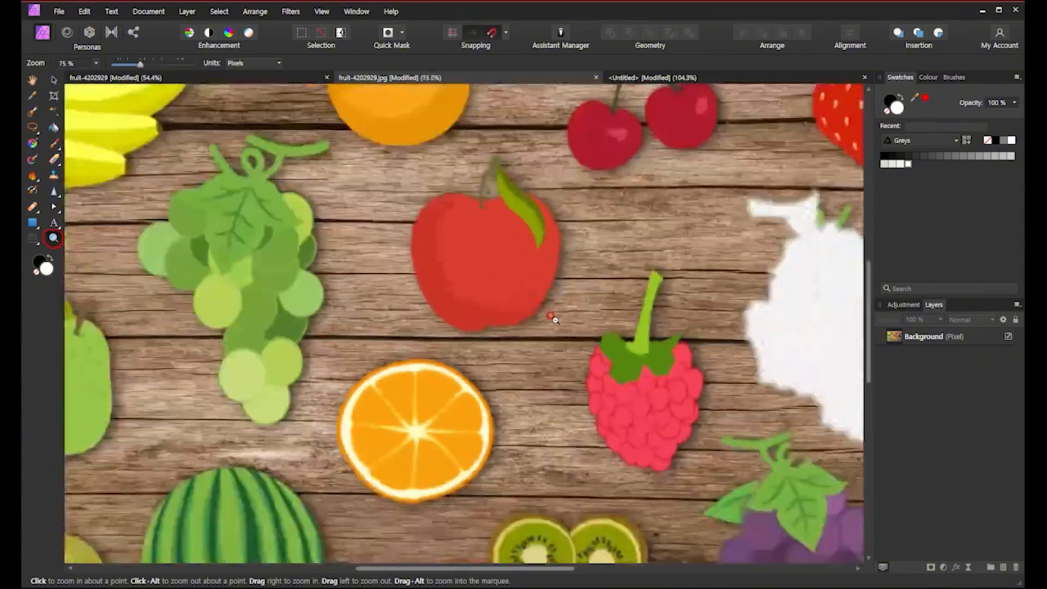
scroll(552, 318, "down", 1)
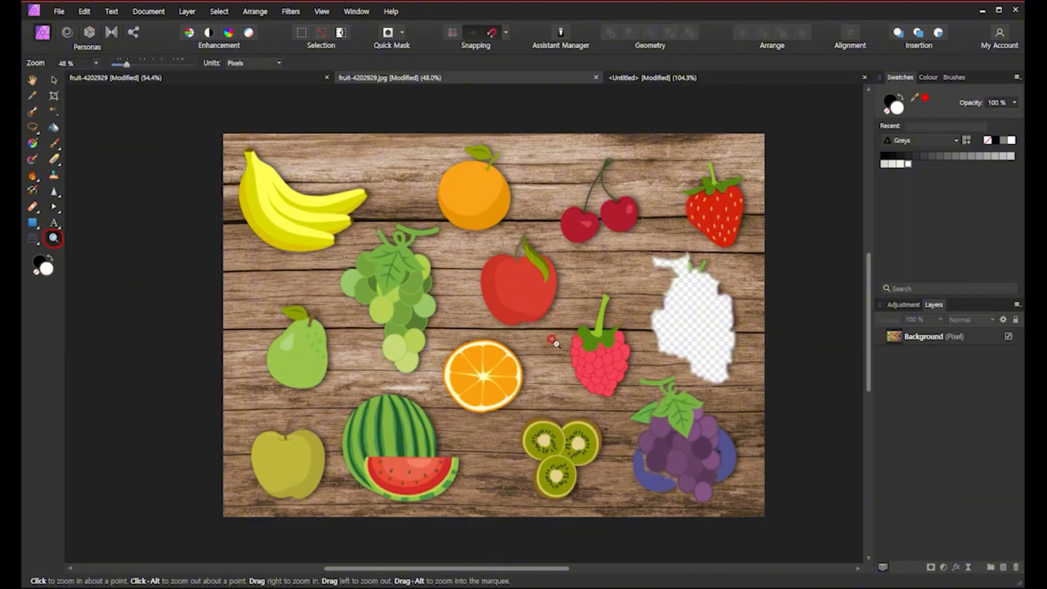
left_click(554, 342)
left_click(554, 342, "alt")
left_click(553, 342)
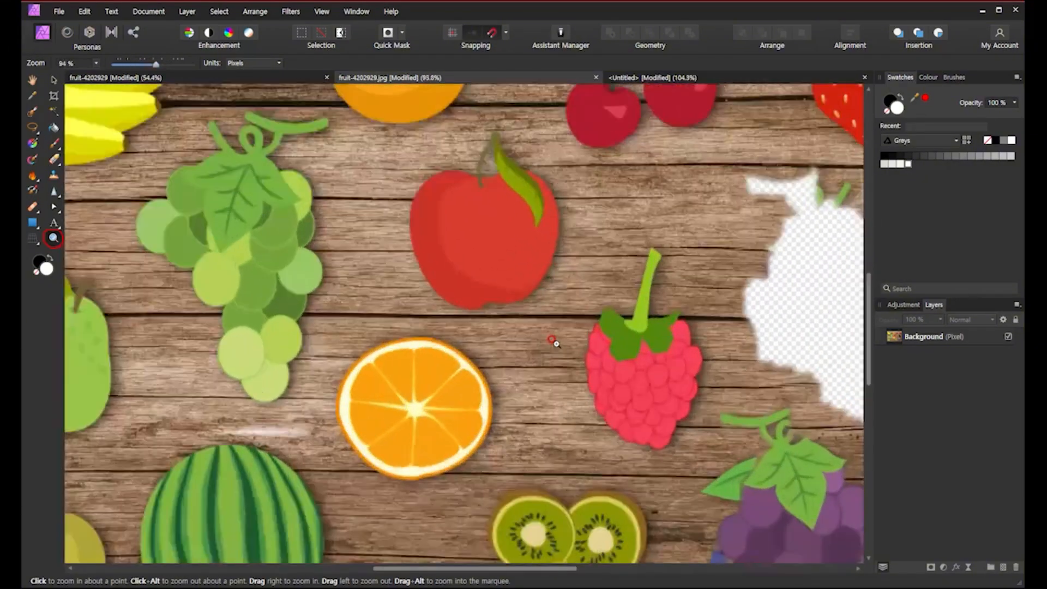
left_click(554, 342, "alt")
left_click(554, 342)
left_click(554, 342, "alt")
left_click(553, 342)
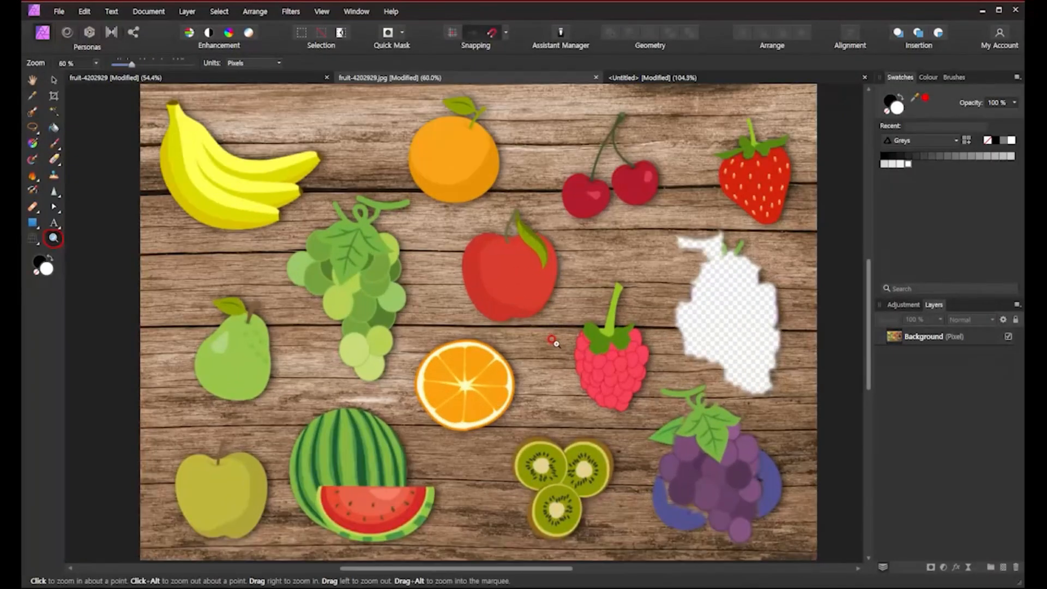
- Zoom in on the pear and back out to 48 %, then zoom the transparent cut-out to 60 % and return to 48 %
scroll(242, 337, "up", 8)
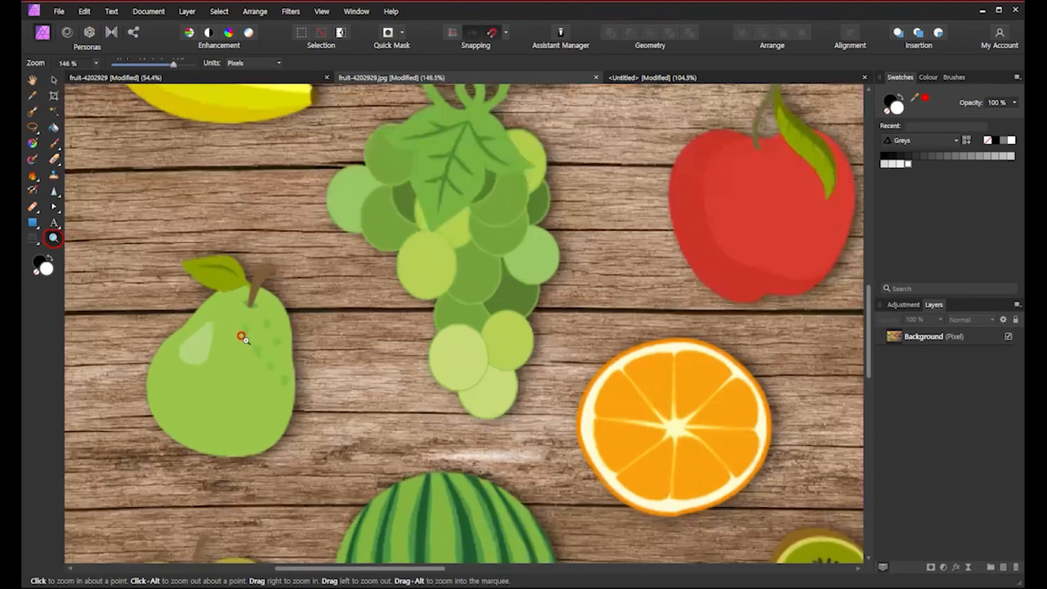
scroll(242, 336, "down", 4)
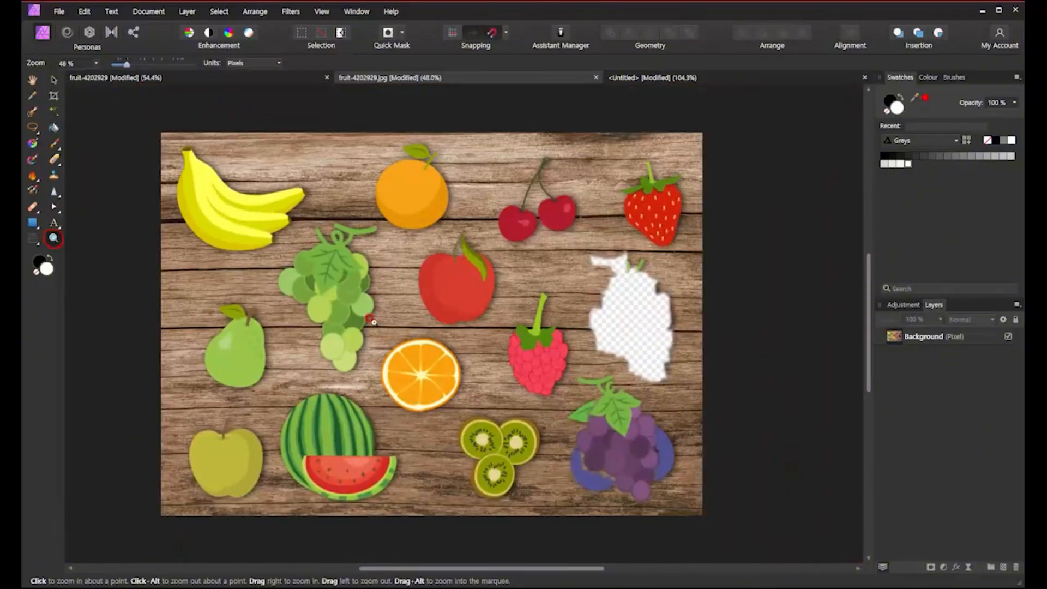
left_click_drag(654, 314, 673, 325)
left_click(673, 324, "alt")
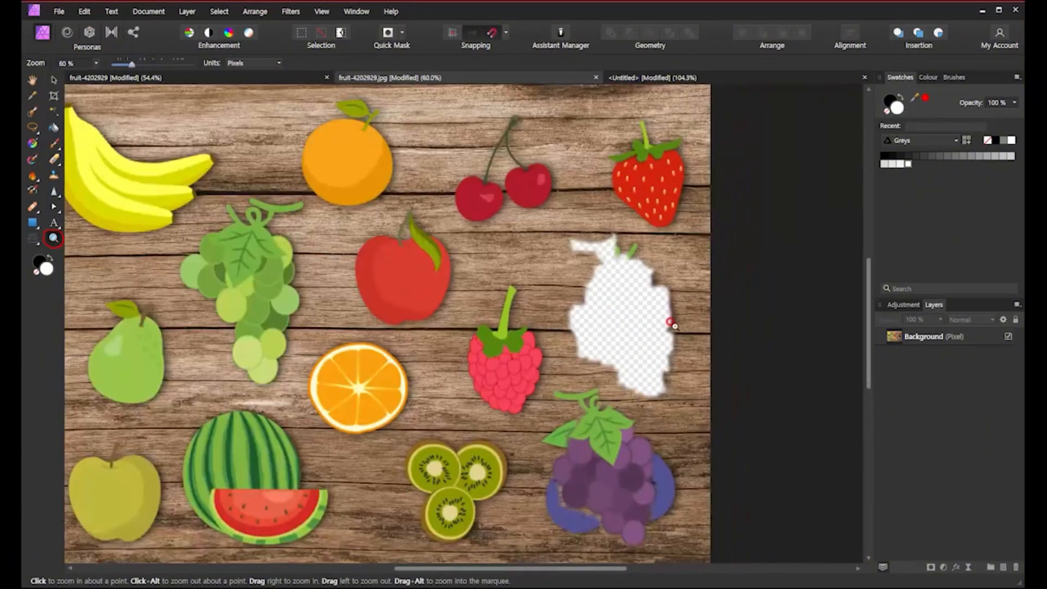
left_click(672, 325, "alt")
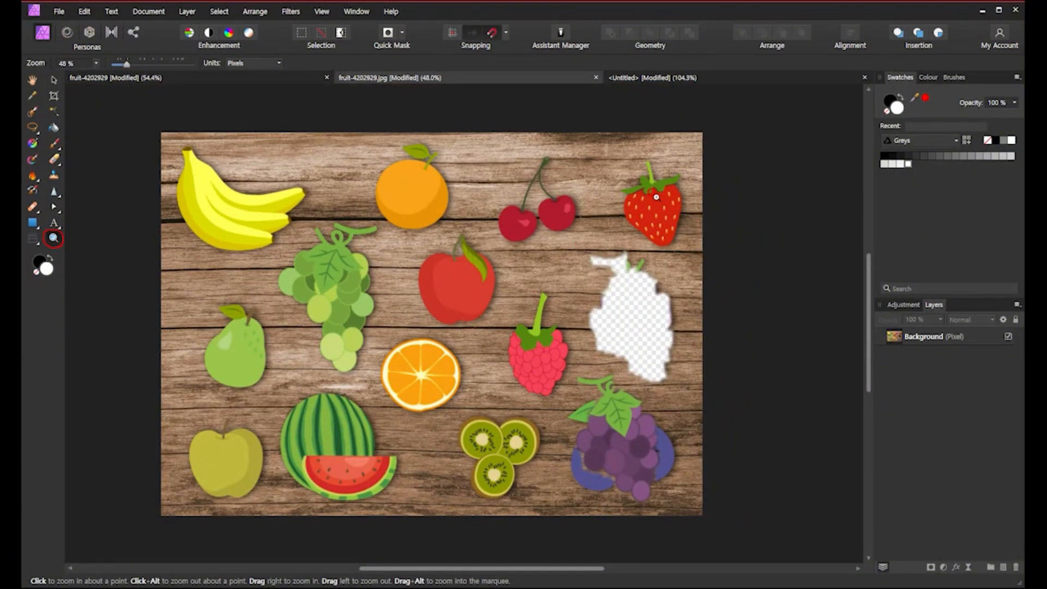
- Zoom in on the strawberry to 358 %, on the red apple and on the orange slice, returning to 48 % at the end
scroll(666, 198, "up", 9)
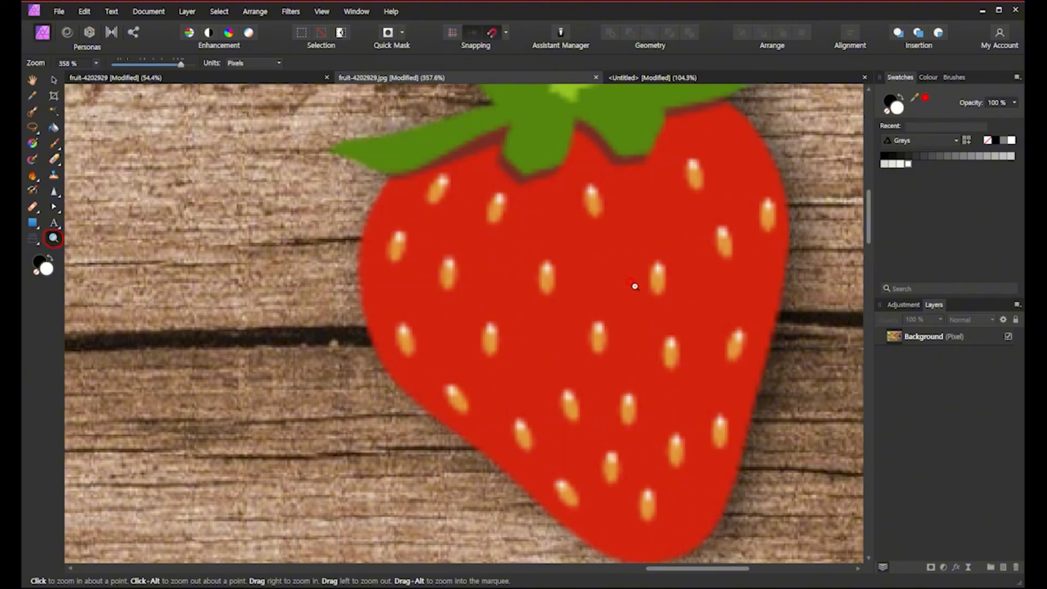
scroll(635, 286, "down", 9)
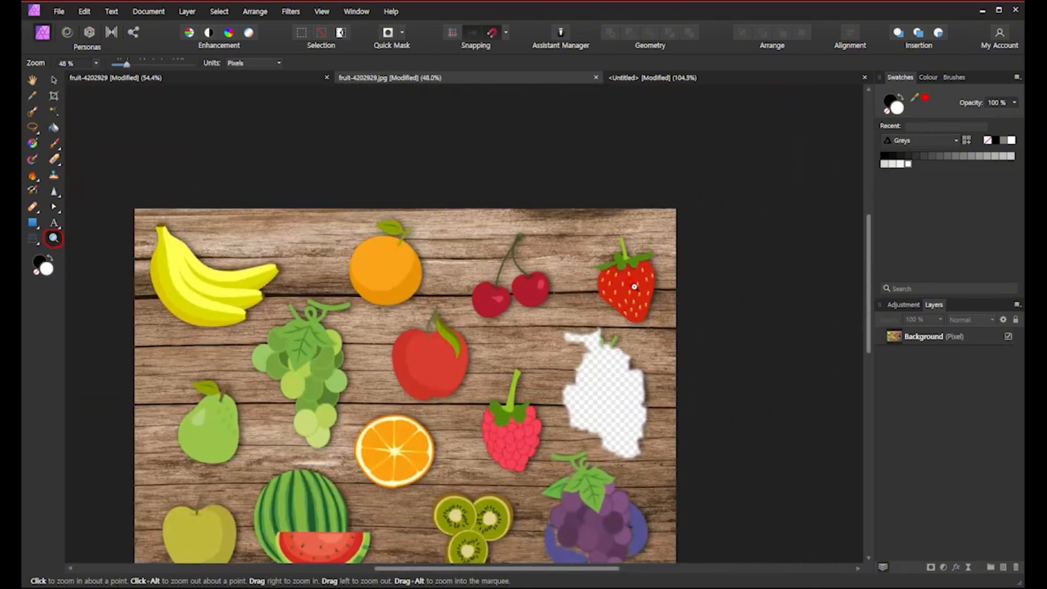
scroll(433, 370, "up", 4)
scroll(432, 370, "down", 1)
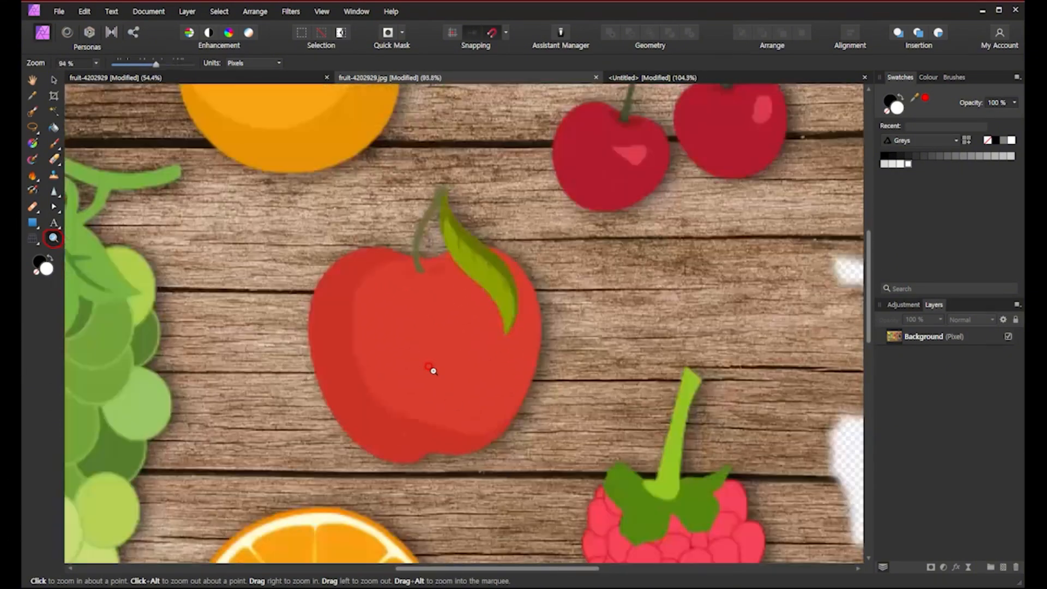
scroll(433, 371, "down", 3)
scroll(395, 430, "up", 5)
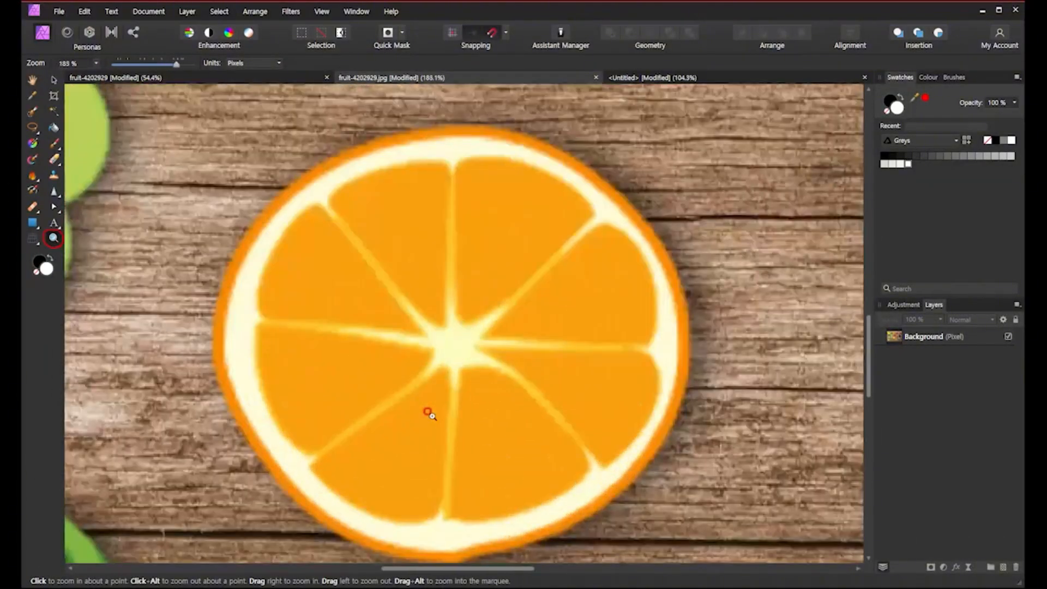
scroll(429, 413, "down", 5)
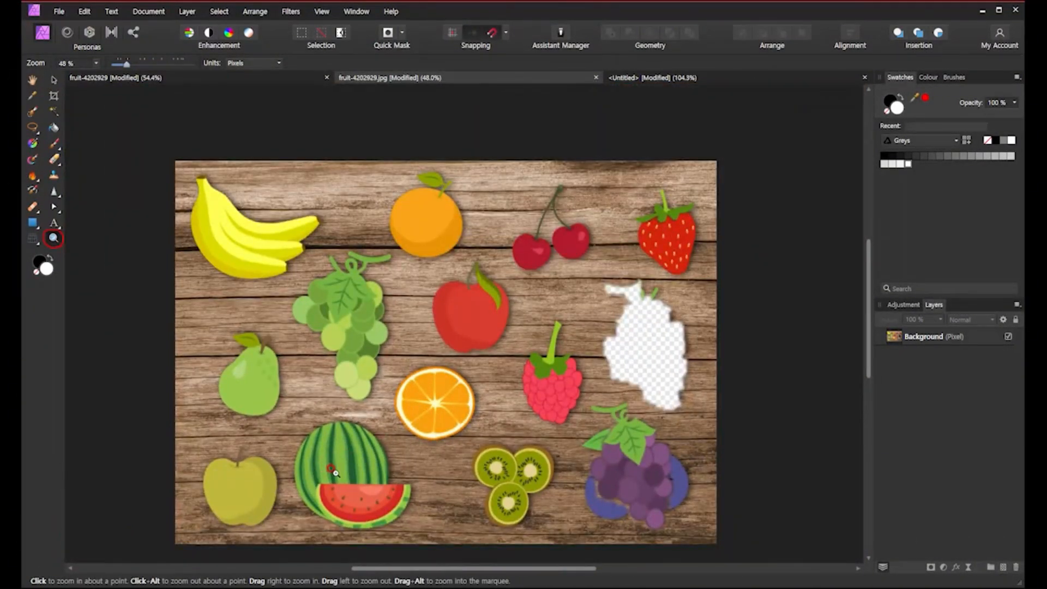
- Zoom in and out on the watermelon up to 447 %, then fit the whole image in the window
scroll(334, 476, "up", 7)
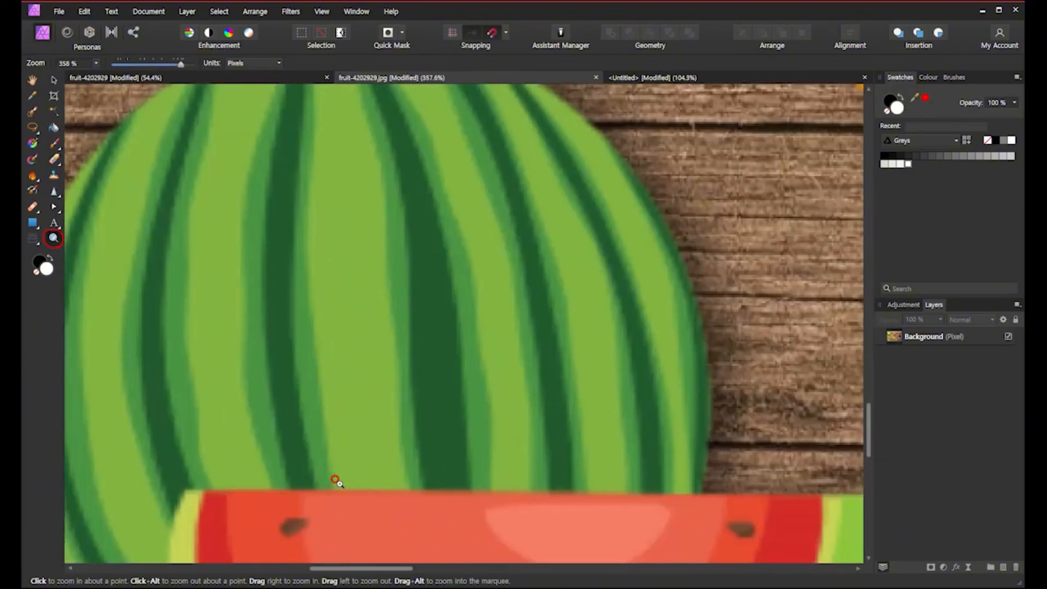
scroll(336, 480, "down", 7)
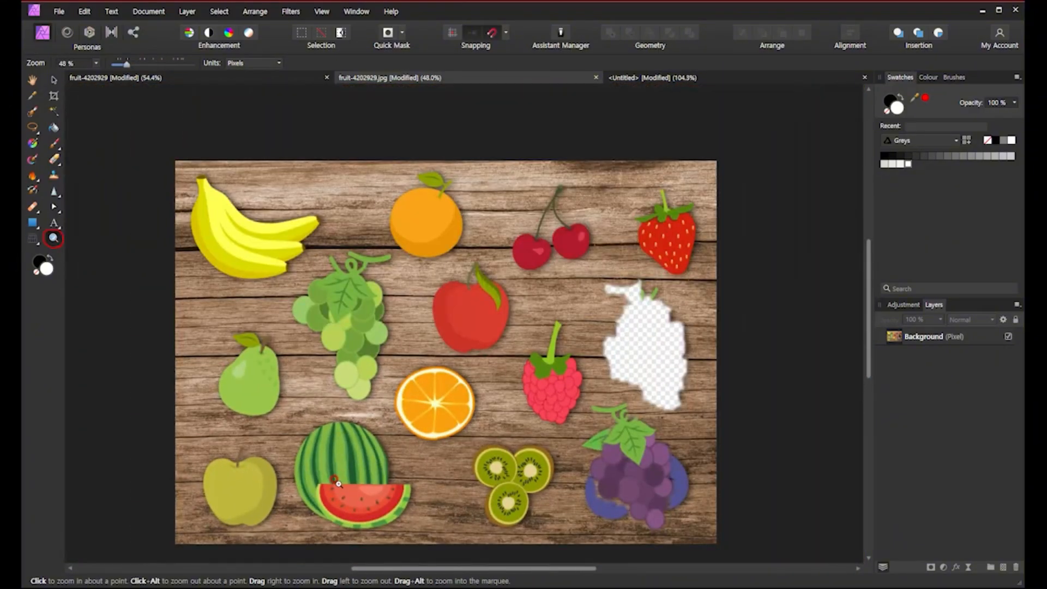
scroll(337, 483, "up", 1)
scroll(337, 484, "up", 6)
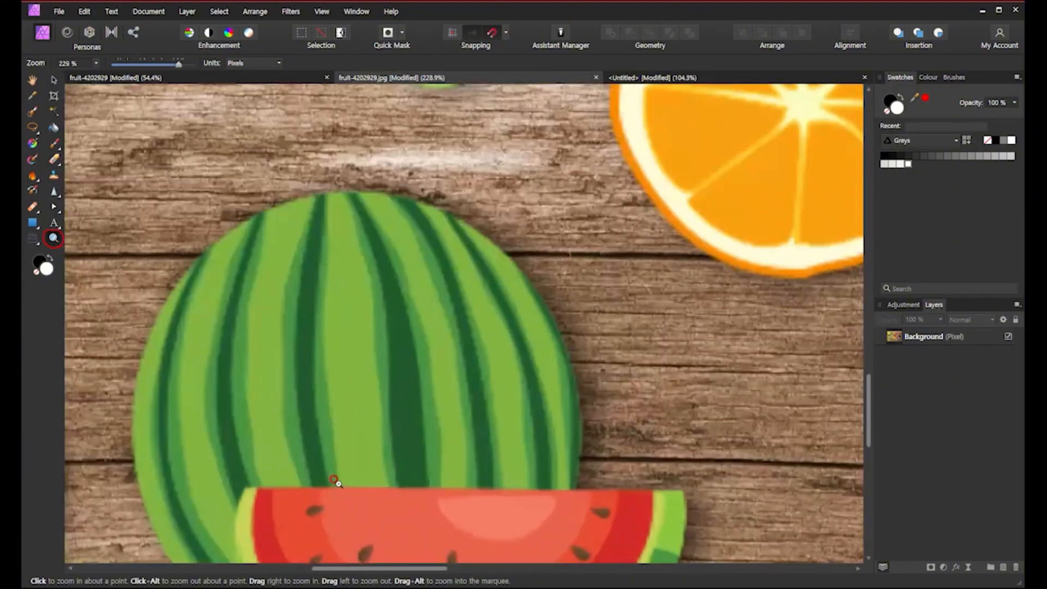
scroll(335, 481, "up", 3)
scroll(335, 481, "down", 3)
scroll(335, 481, "up", 3)
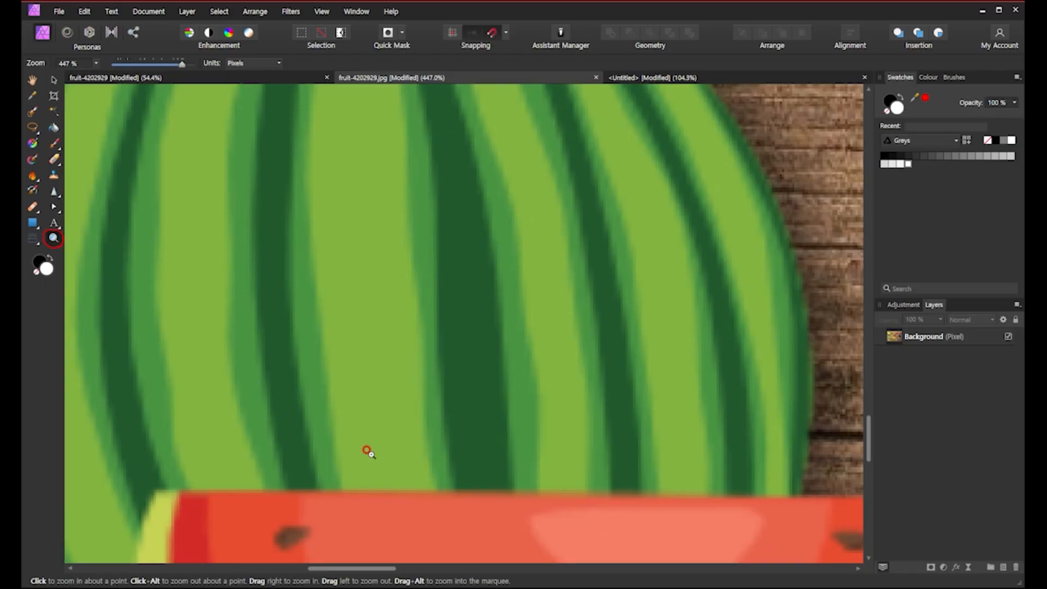
key("ctrl+0")
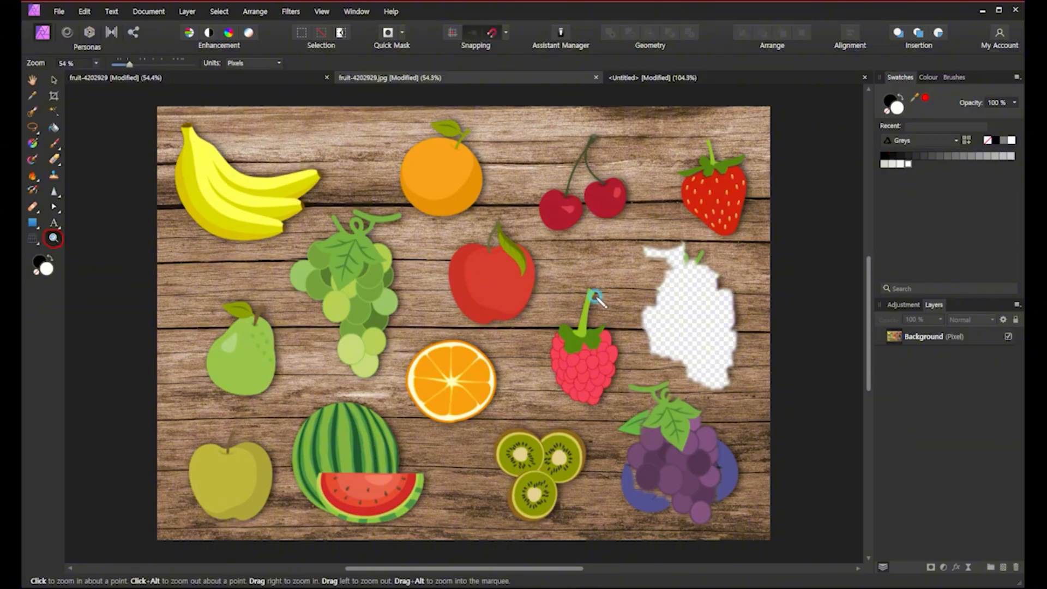
- Zoom in and out on the orange slice's lower edge up to 1545 %, then fit the whole image in the window again
mouse_move(596, 243)
left_mouse_down()
mouse_move(615, 252)
mouse_move(613, 264)
mouse_move(626, 239)
mouse_move(625, 260)
mouse_move(643, 250)
left_mouse_up()
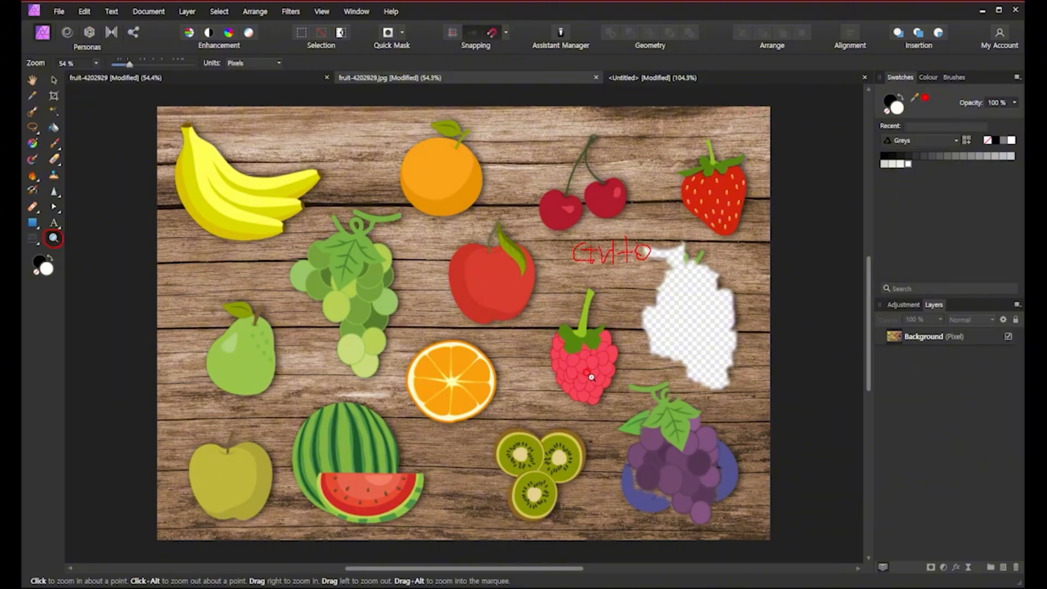
scroll(588, 376, "up", 7)
scroll(588, 377, "down", 6)
scroll(470, 416, "up", 7)
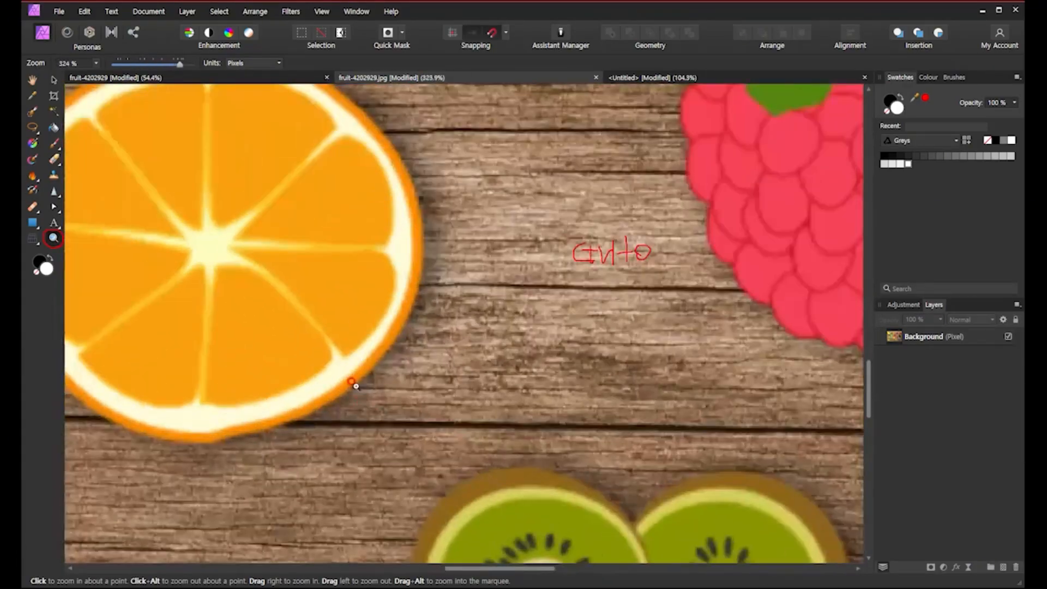
scroll(417, 429, "down", 8)
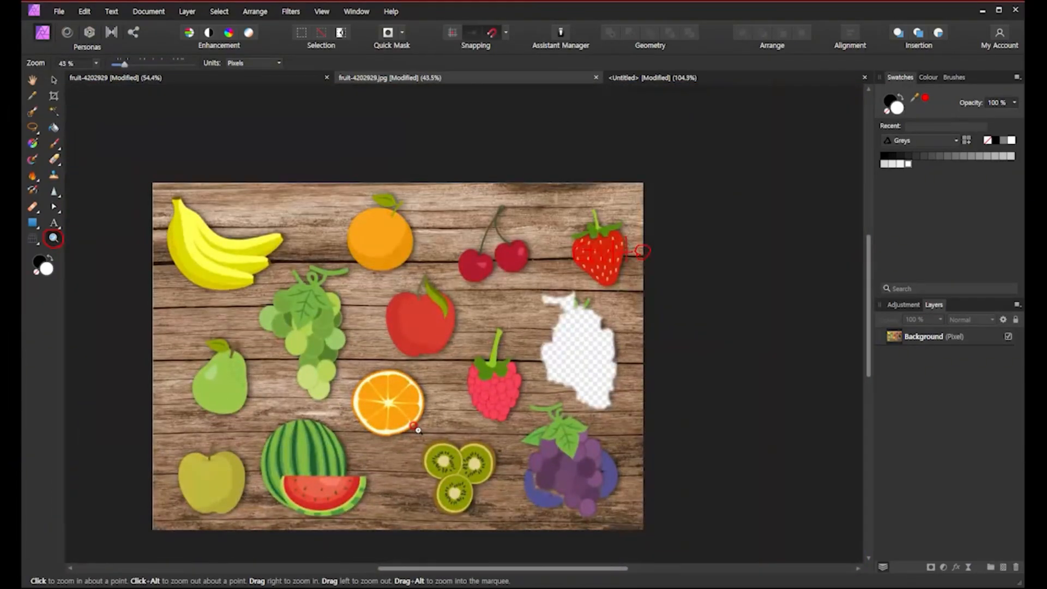
scroll(417, 429, "up", 14)
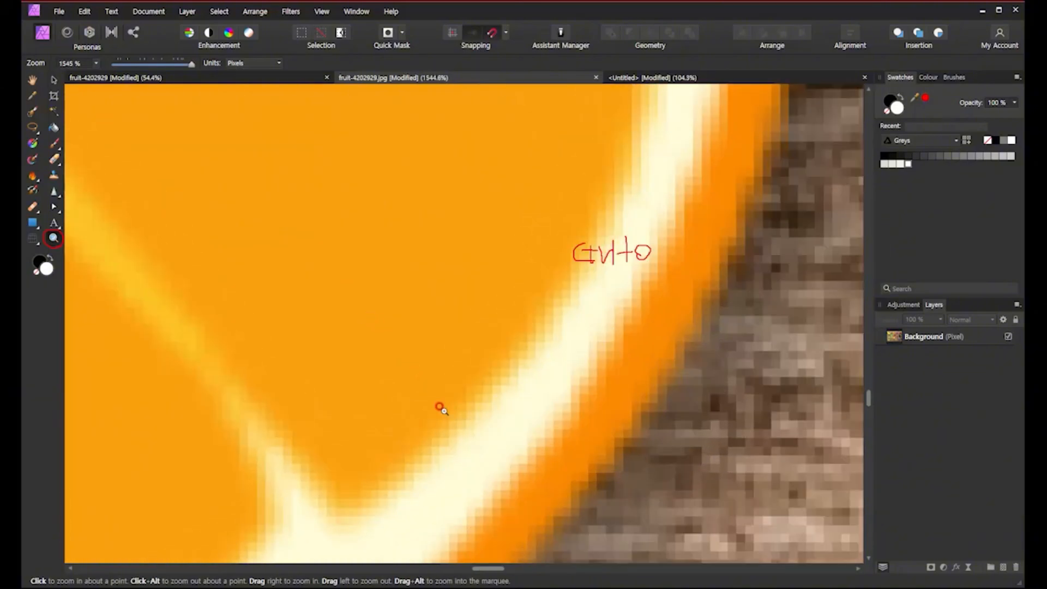
scroll(439, 408, "down", 7)
scroll(439, 408, "up", 5)
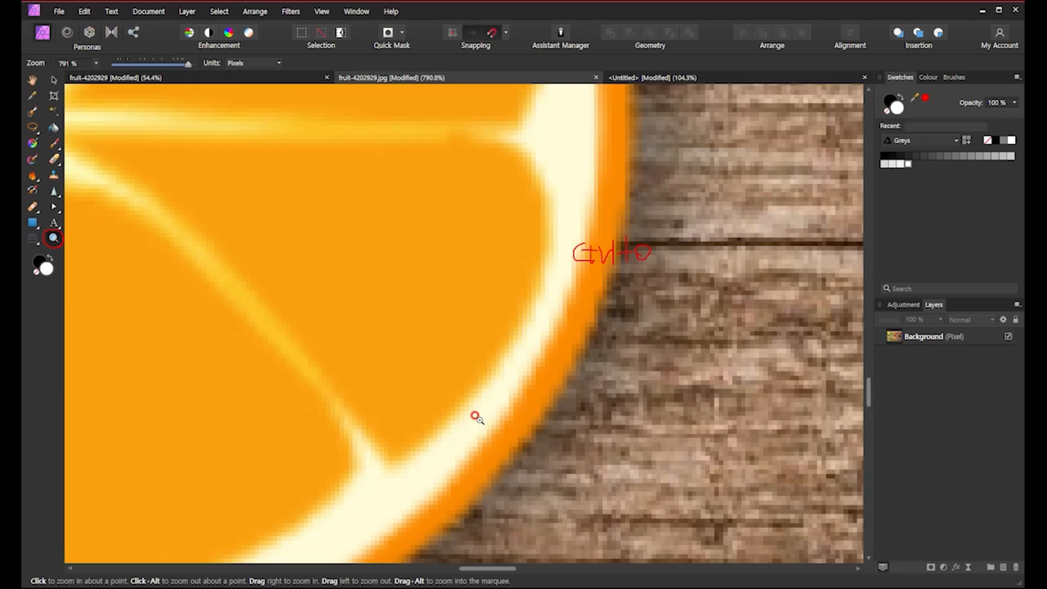
scroll(557, 420, "up", 1)
key("ctrl+0")
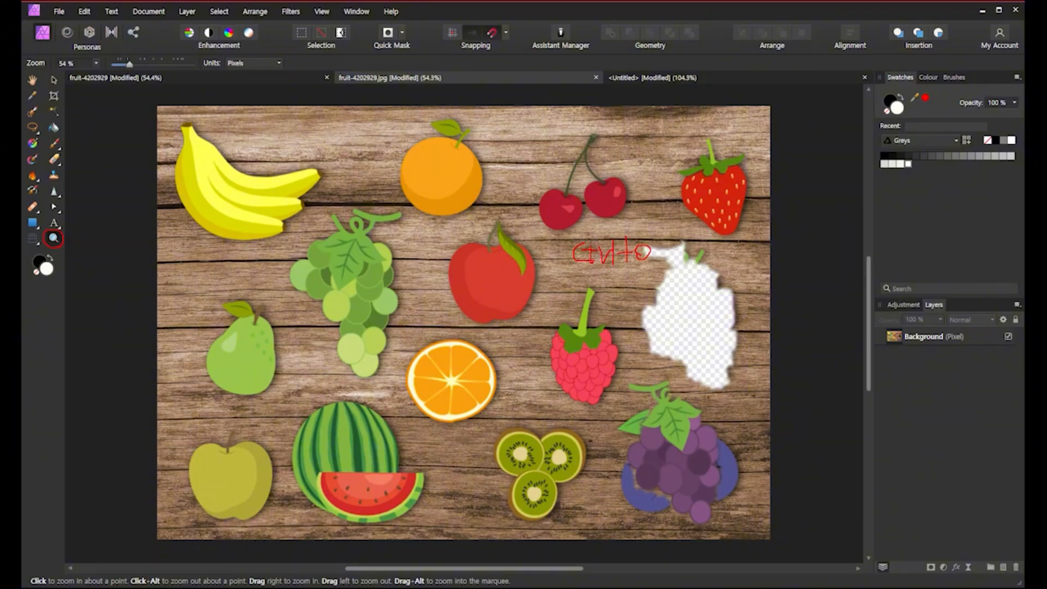
- Activate the hand tool for panning and move the view around the fruit image, ending with the image roughly centred
key("ctrl+z")
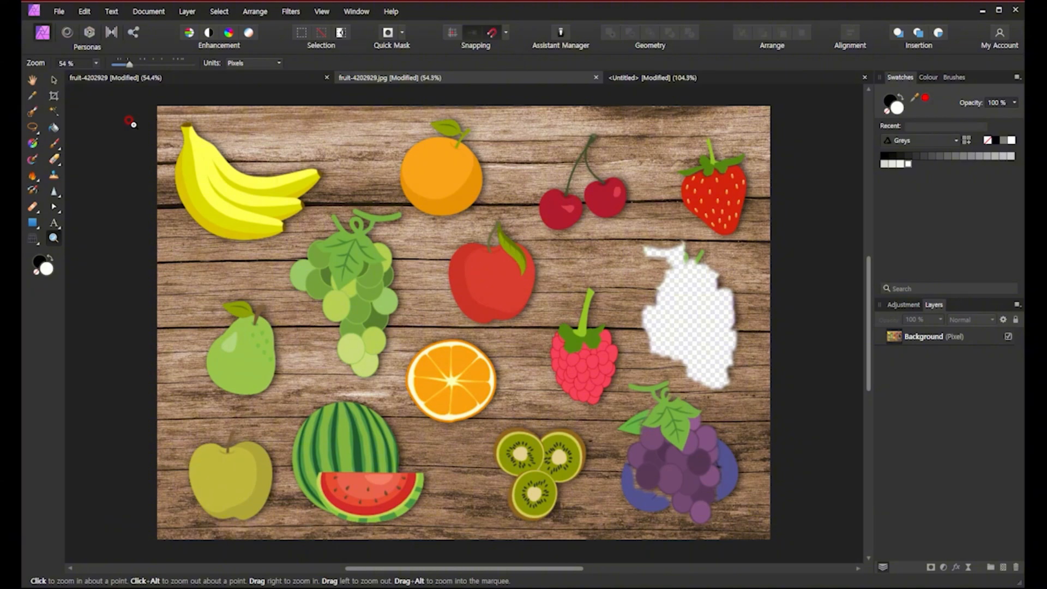
left_click(31, 81)
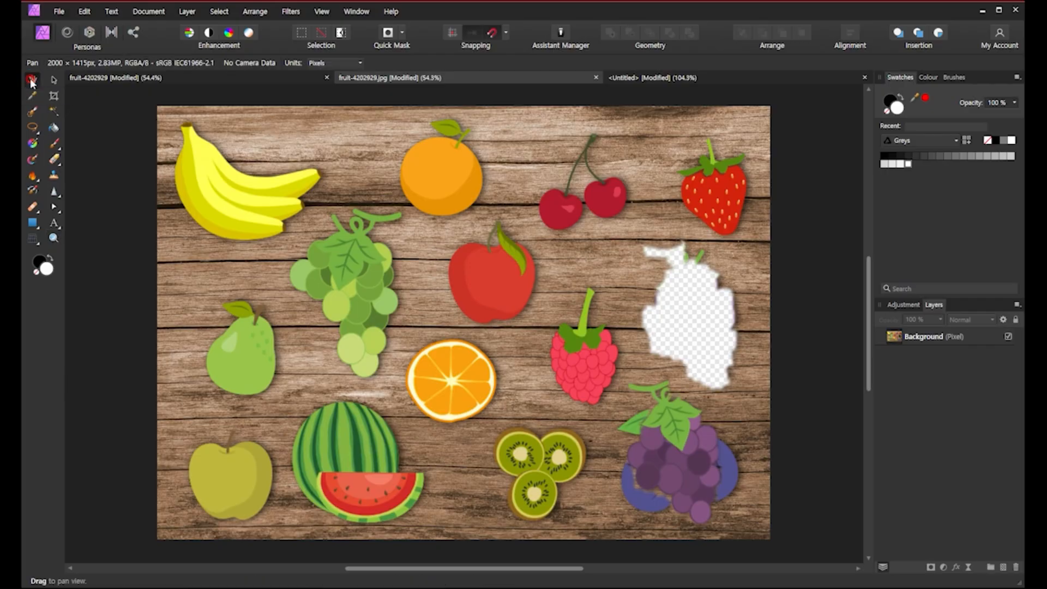
left_click_drag(264, 215, 473, 327)
left_click_drag(693, 424, 346, 273)
mouse_move(697, 470)
left_mouse_down()
mouse_move(612, 449)
mouse_move(694, 453)
left_mouse_up()
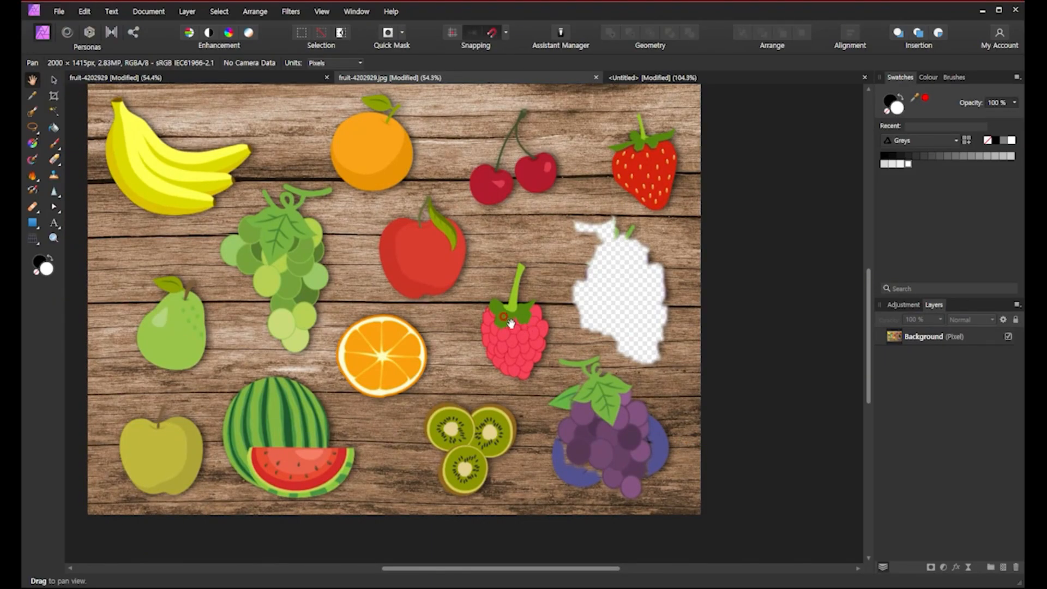
left_click_drag(439, 273, 499, 301)
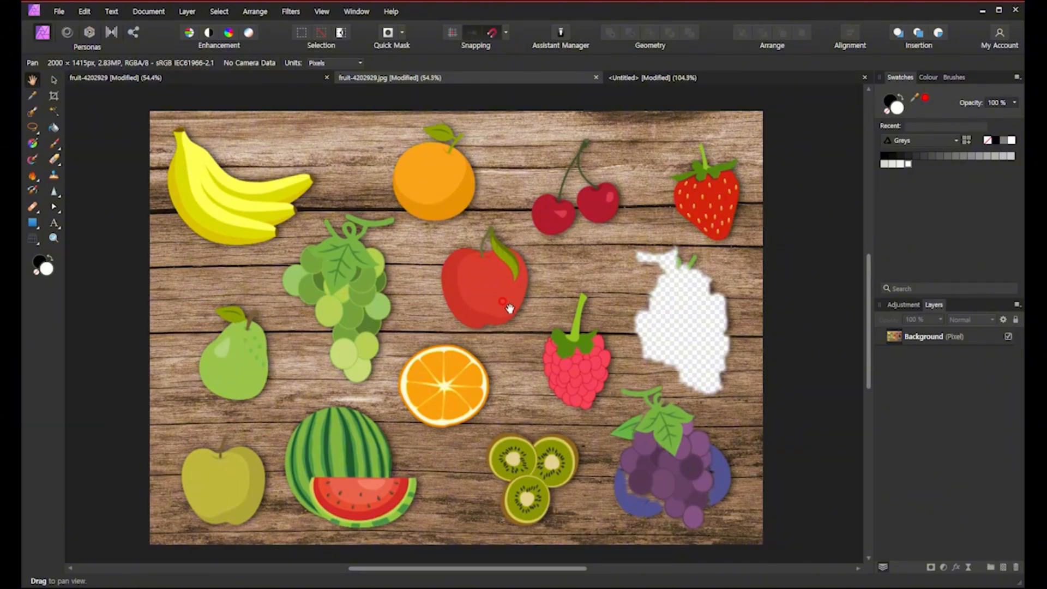
- Zoom in on the red apple and trace a freehand selection around its lower part, closing it at the starting point
scroll(508, 309, "up", 5)
scroll(509, 308, "up", 5)
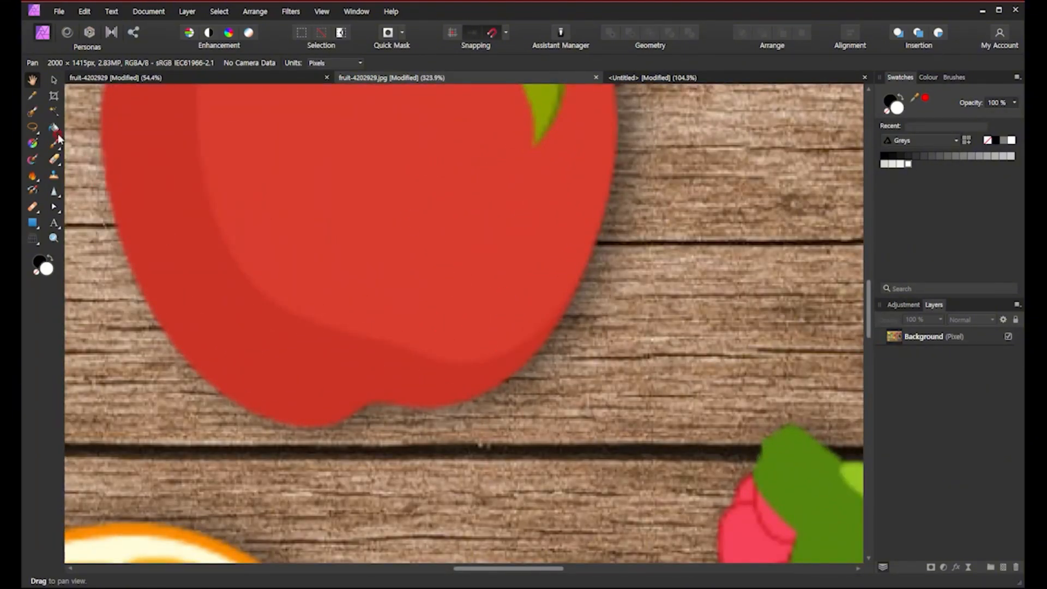
left_click(35, 130)
left_click(90, 188)
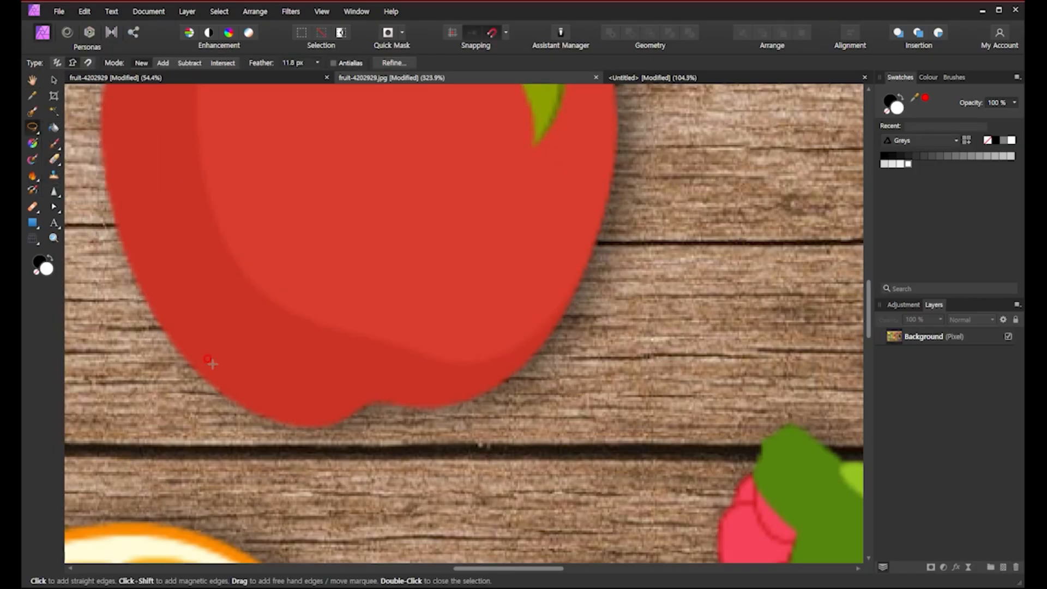
mouse_move(99, 100)
left_mouse_down()
mouse_move(122, 274)
mouse_move(193, 381)
mouse_move(299, 442)
mouse_move(364, 415)
mouse_move(467, 405)
mouse_move(539, 289)
mouse_move(614, 115)
mouse_move(592, 274)
mouse_move(521, 363)
mouse_move(458, 394)
mouse_move(564, 254)
mouse_move(613, 80)
mouse_move(566, 96)
mouse_move(219, 100)
mouse_move(101, 100)
left_mouse_up()
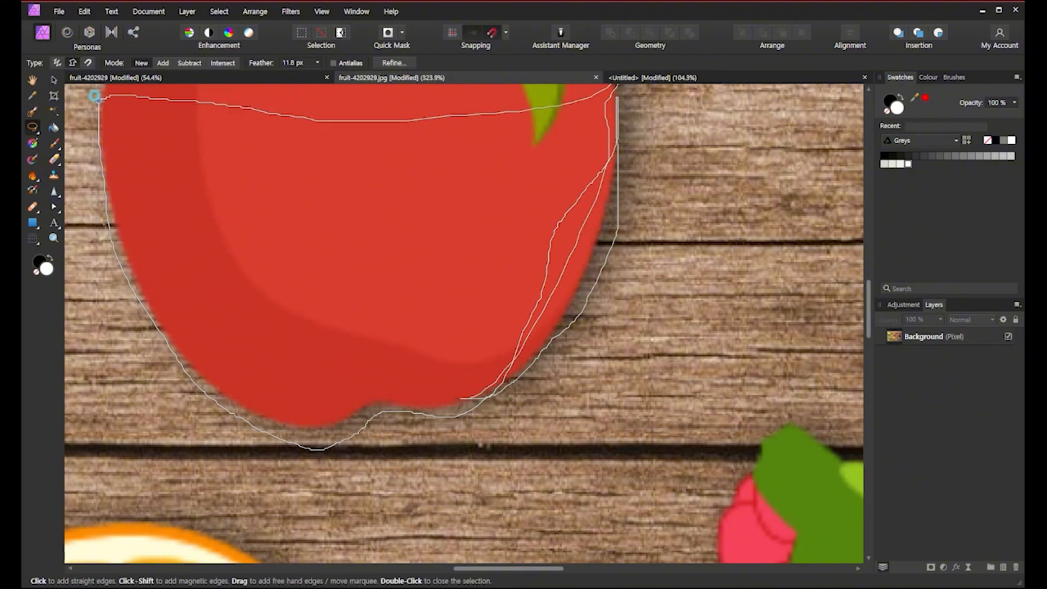
left_click(100, 100)
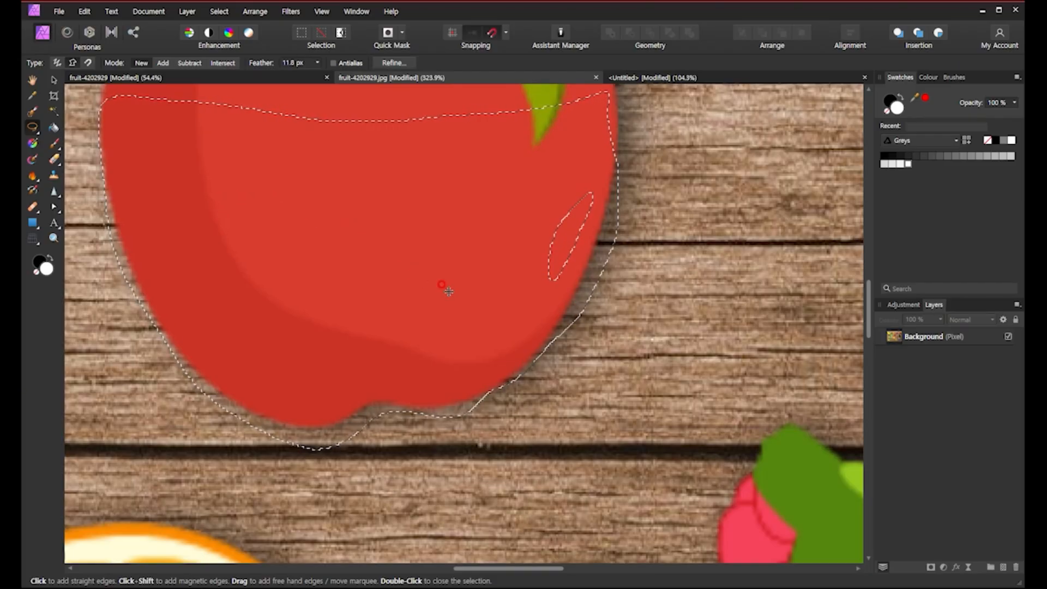
- Zoom out to the whole red apple and back in to 323.9 % to examine the selection outline
scroll(451, 323, "down", 5)
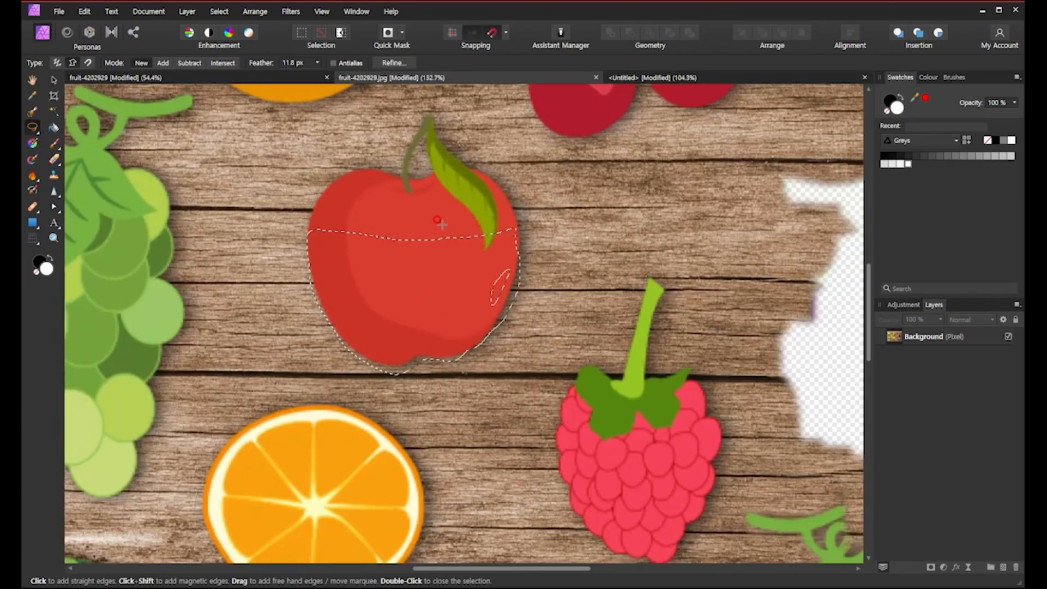
scroll(439, 221, "down", 1)
scroll(439, 221, "up", 4)
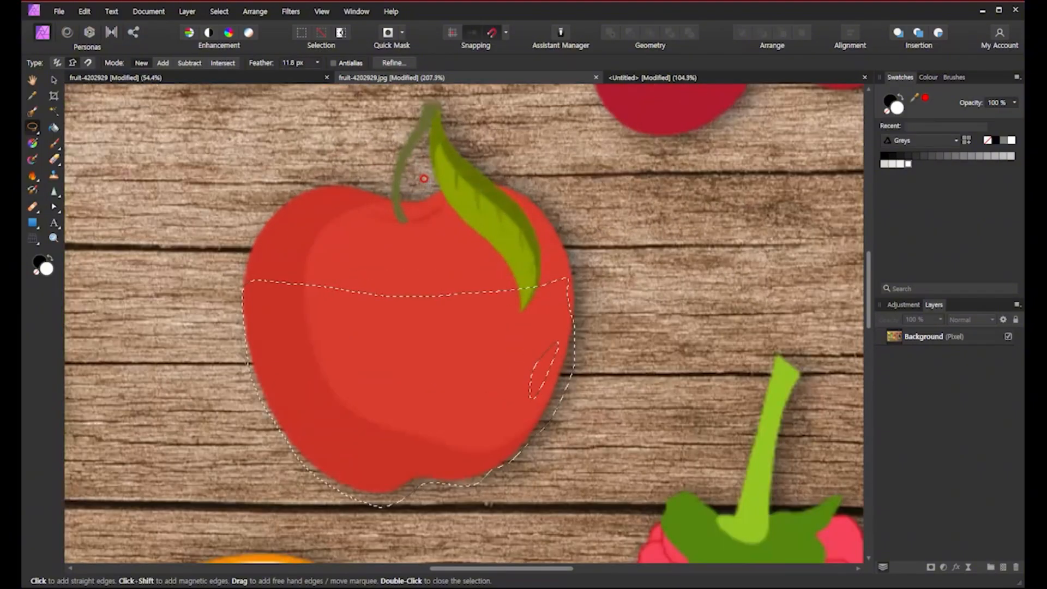
scroll(452, 367, "up", 3)
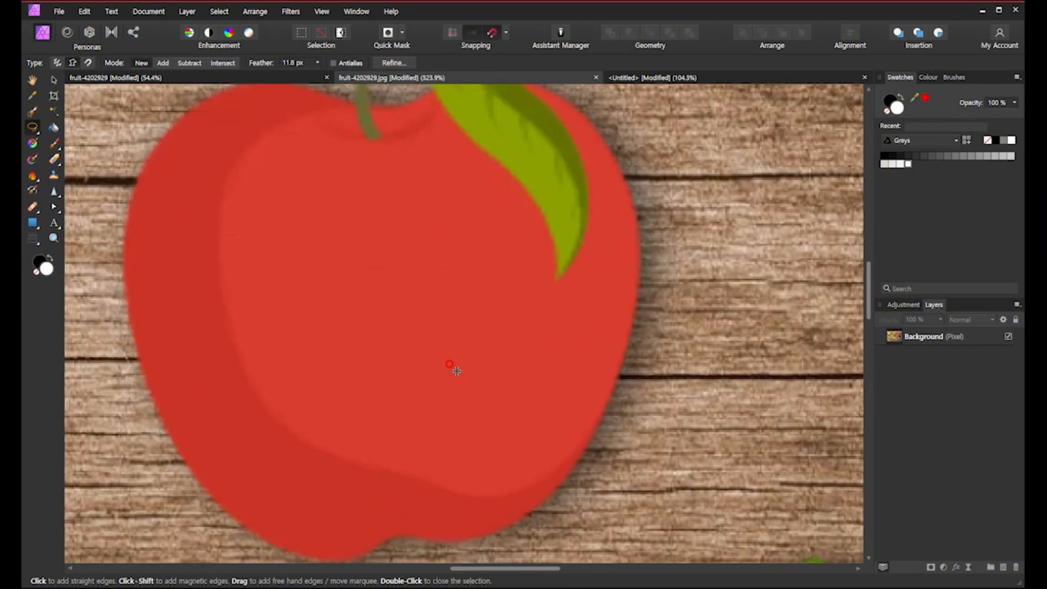
scroll(452, 366, "down", 1)
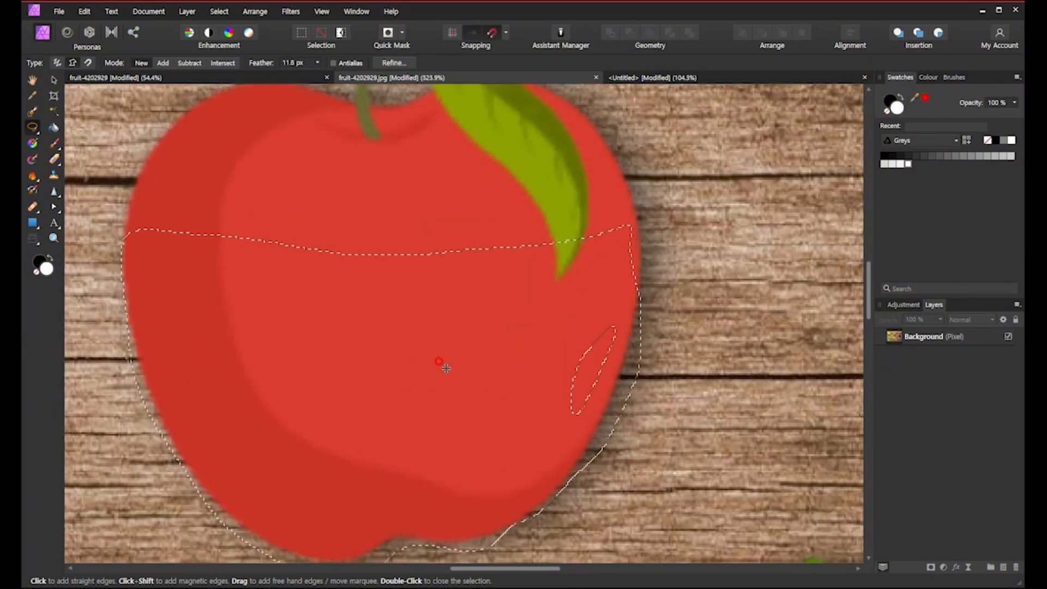
- Pan to the apple's upper part, try tracing a new freehand selection around it, and undo that selection
left_click(32, 81)
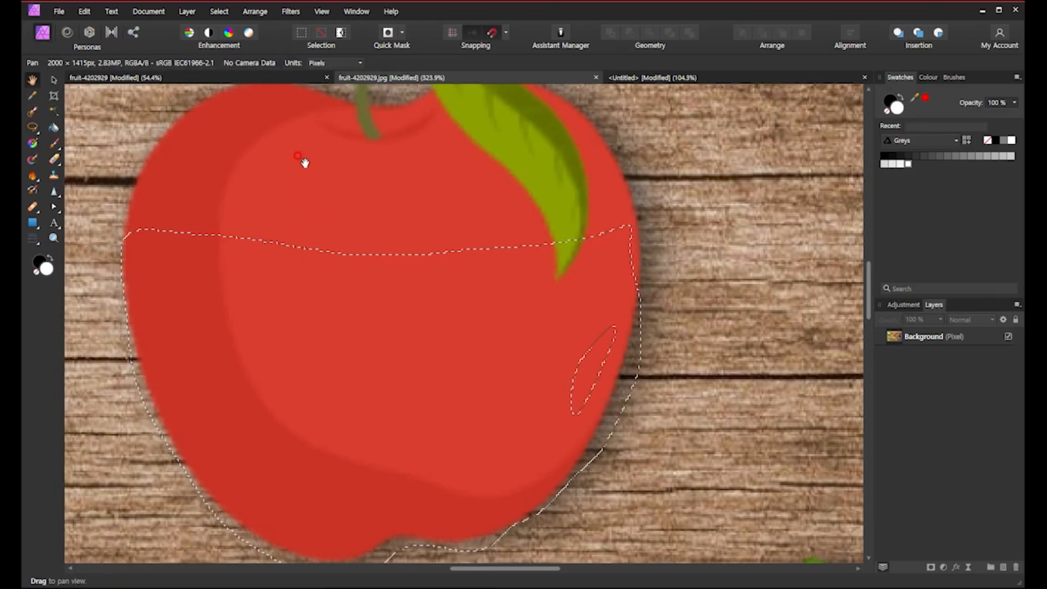
left_click_drag(304, 164, 341, 351)
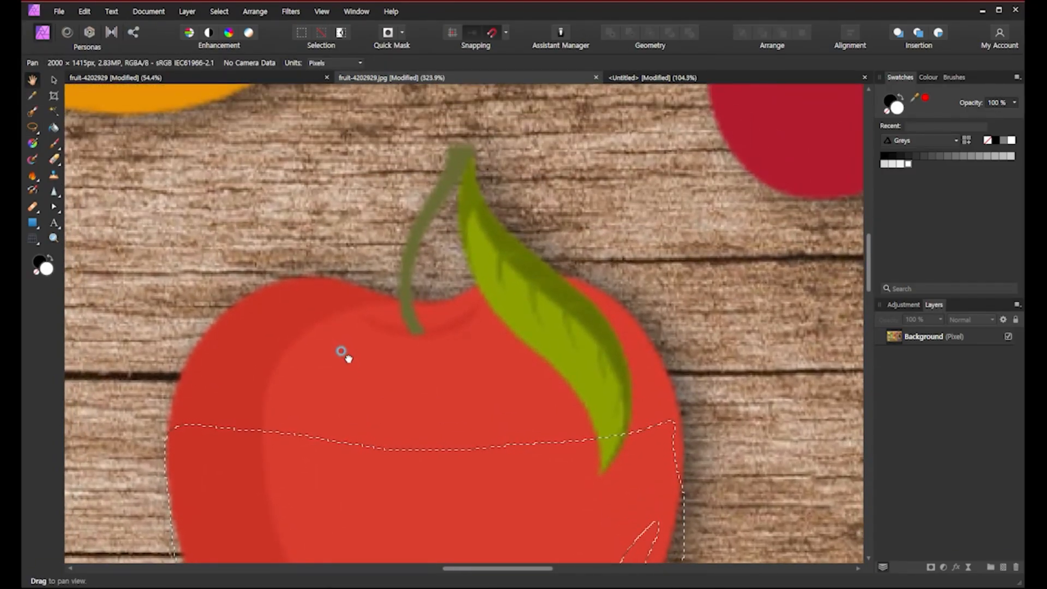
left_click(33, 128)
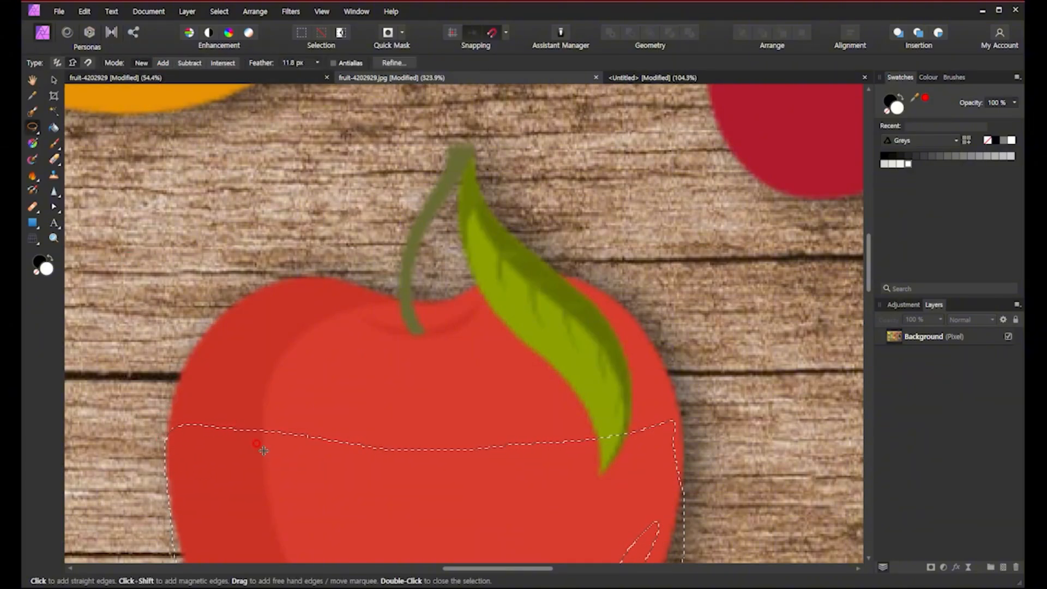
mouse_move(169, 401)
left_mouse_down()
mouse_move(234, 308)
mouse_move(426, 296)
mouse_move(541, 268)
mouse_move(663, 328)
mouse_move(672, 405)
mouse_move(659, 439)
mouse_move(219, 523)
mouse_move(121, 458)
mouse_move(159, 435)
left_mouse_up()
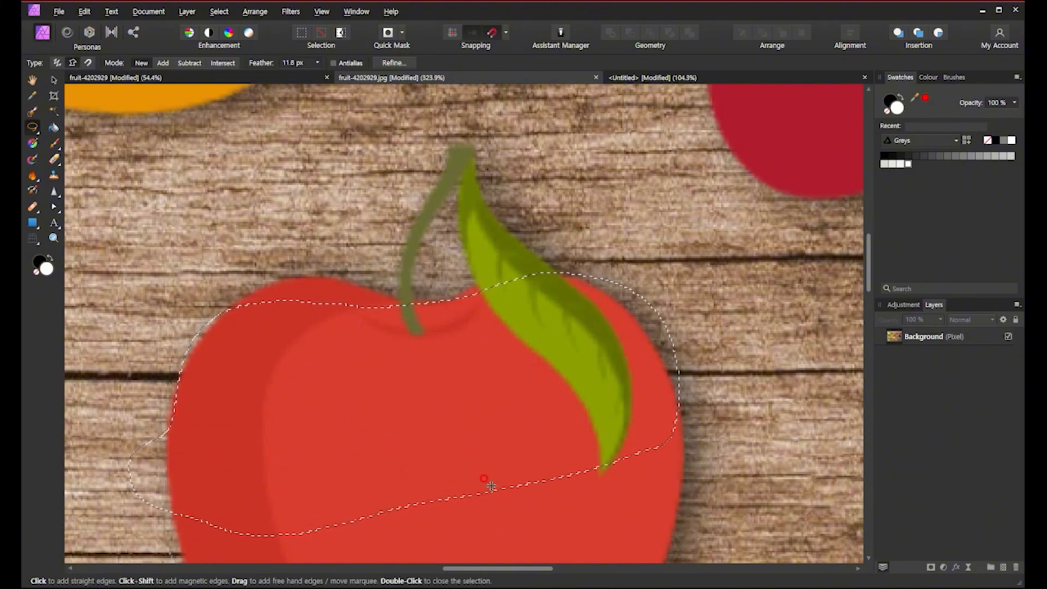
key("ctrl+z")
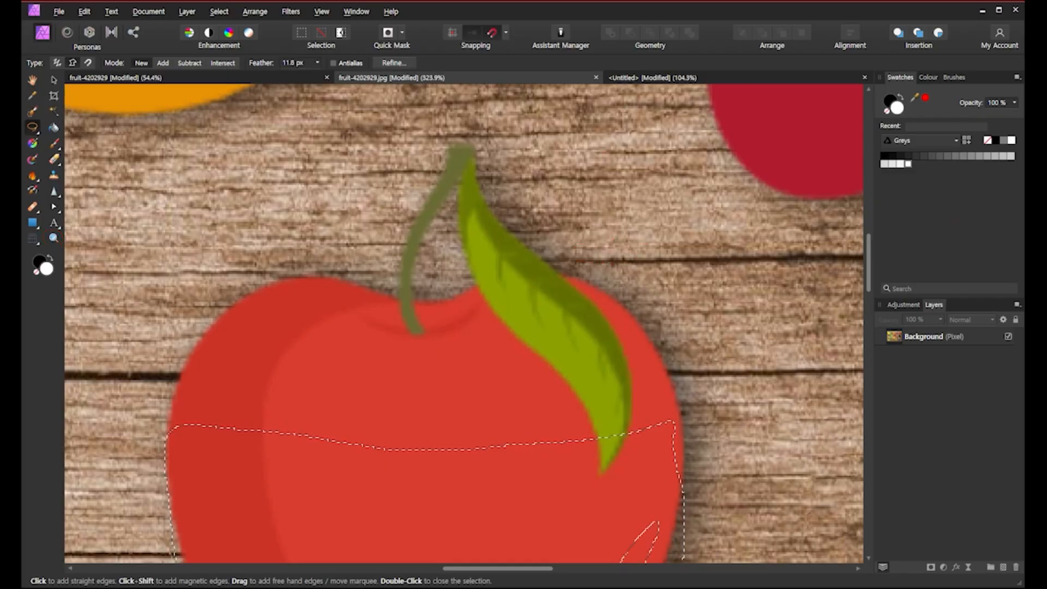
left_click(34, 81)
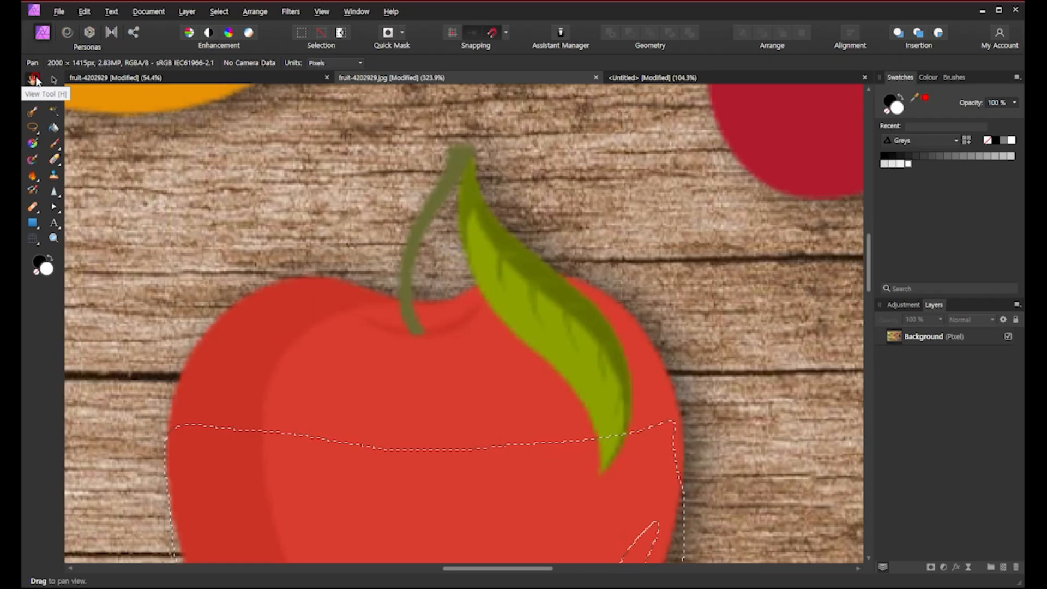
left_click(439, 279)
left_click(54, 80)
left_click(396, 277)
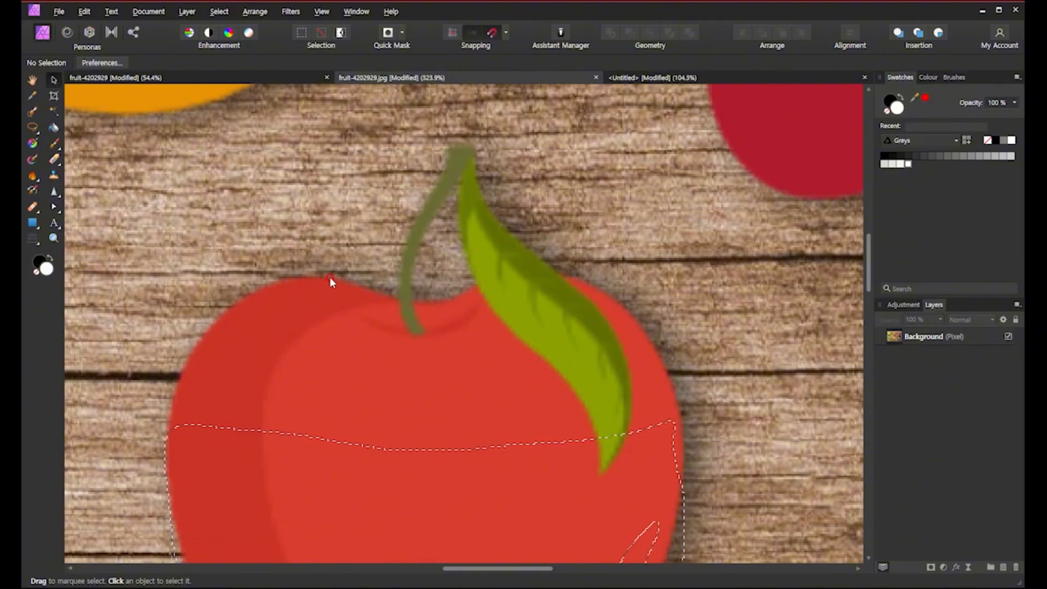
left_click(31, 80)
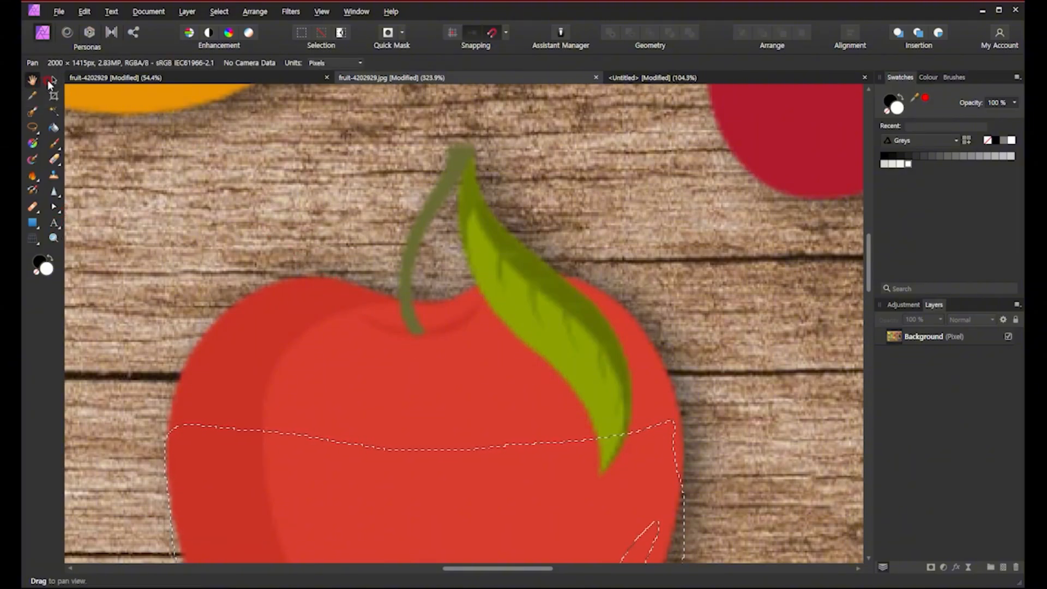
left_click(205, 195)
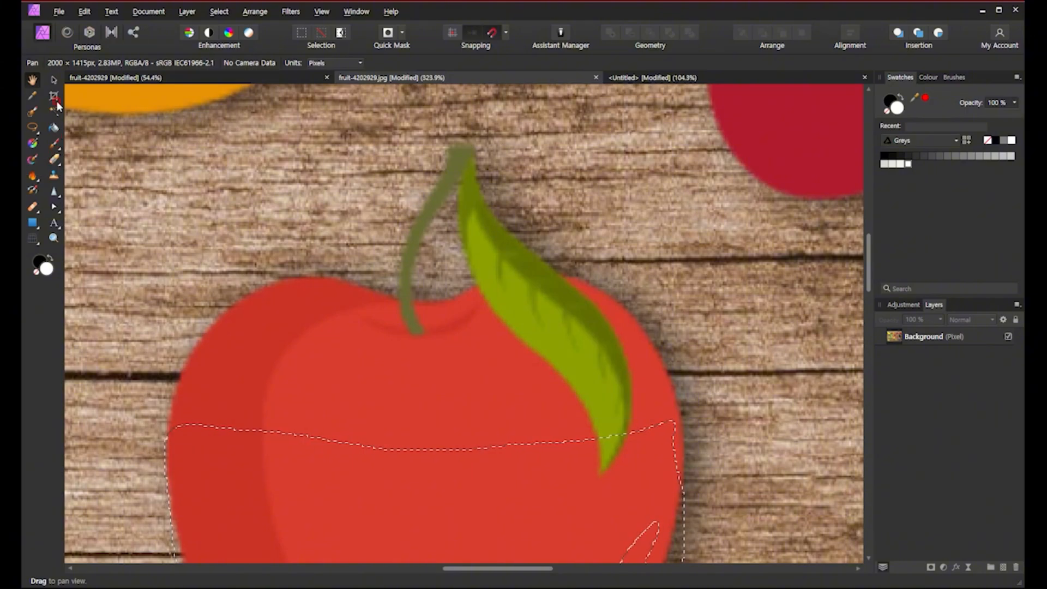
left_click(54, 80)
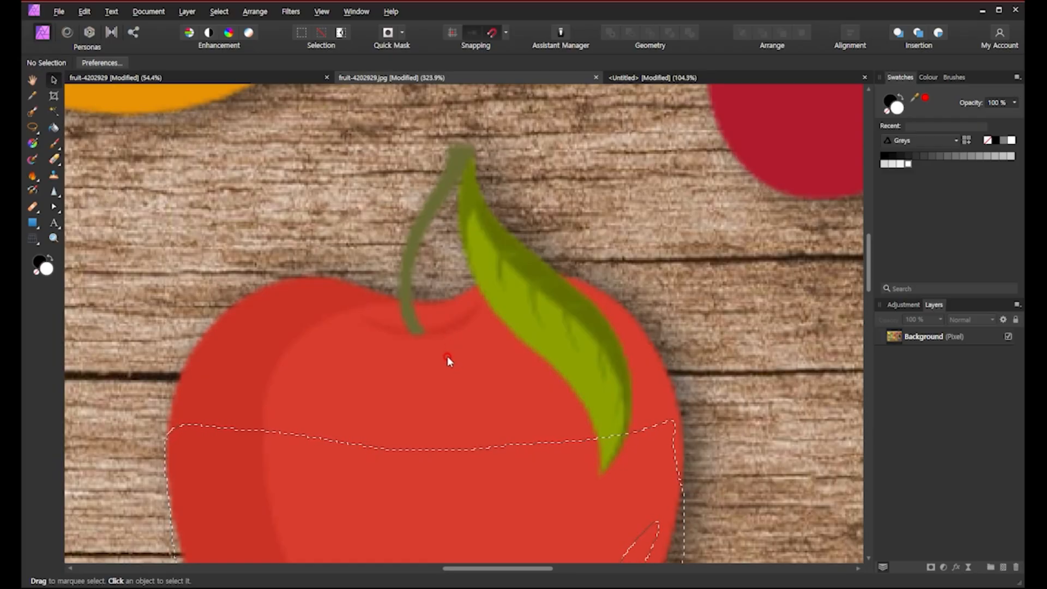
- With the Paint Brush tool active, pan temporarily from the apple past the raspberry to the purple grapes and back to the apple
left_click(54, 142)
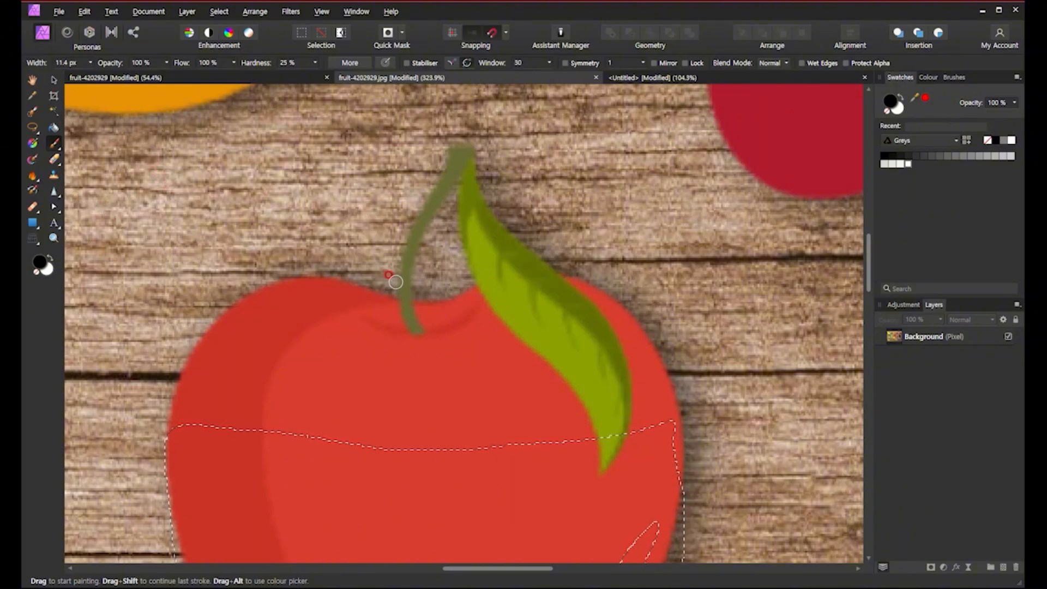
key("space")
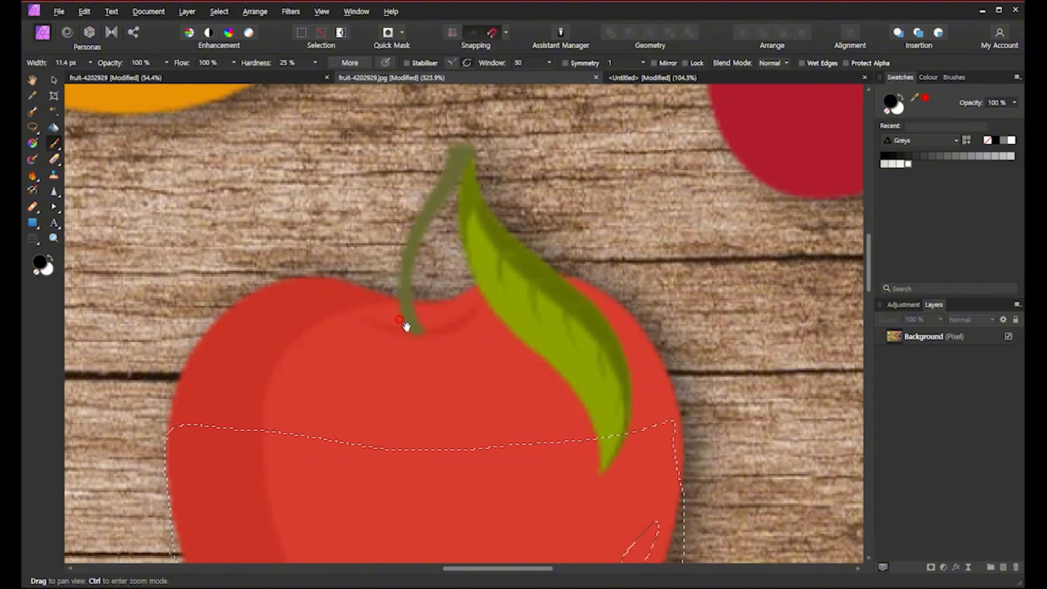
left_click_drag(252, 346, 530, 273)
left_click_drag(693, 472, 414, 311)
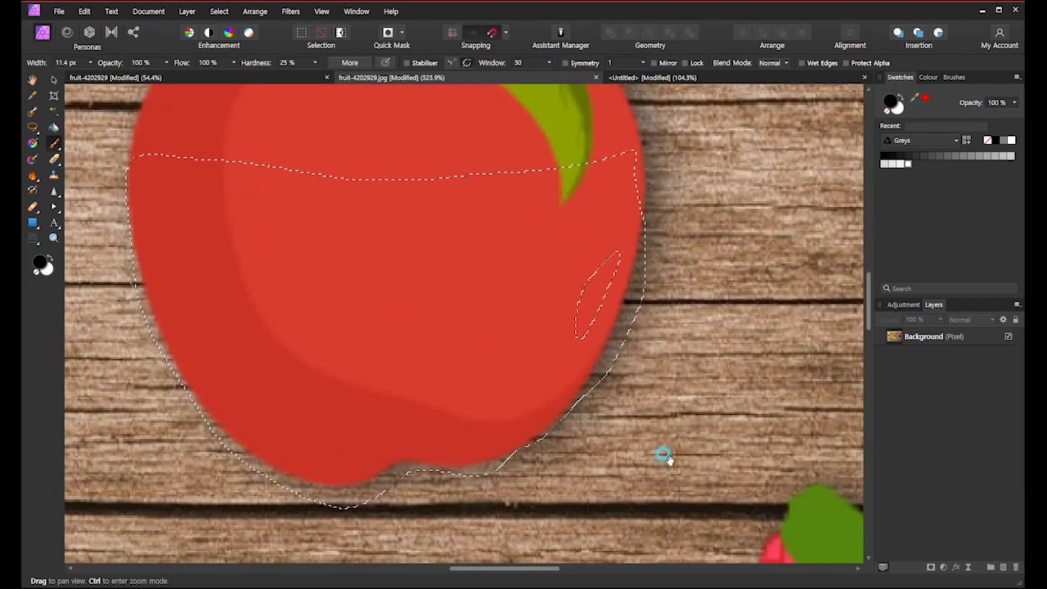
left_click_drag(664, 456, 436, 197)
left_click_drag(777, 433, 521, 304)
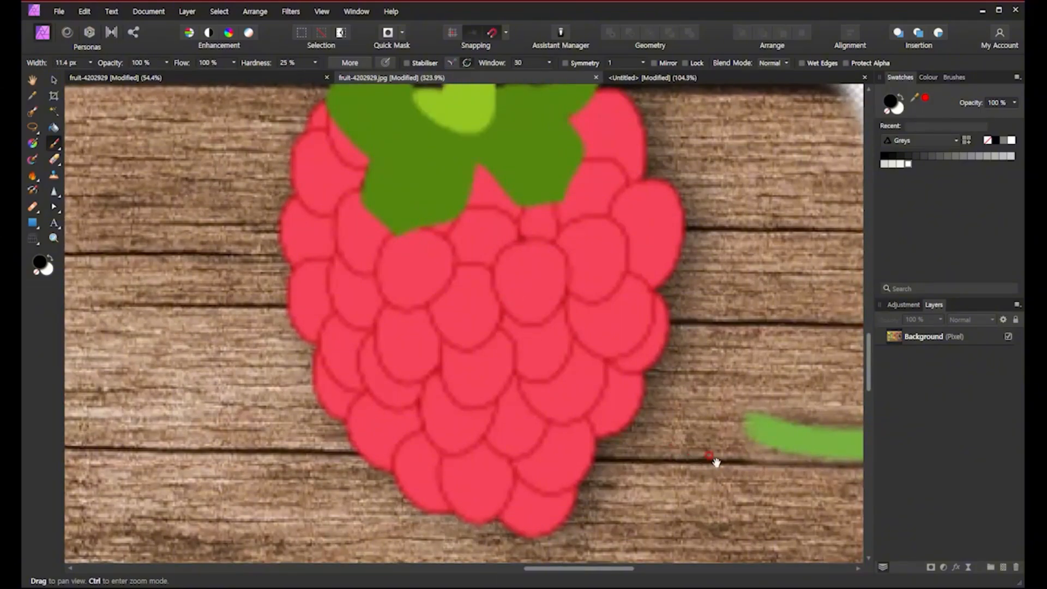
left_click_drag(712, 460, 329, 365)
left_click_drag(604, 433, 515, 132)
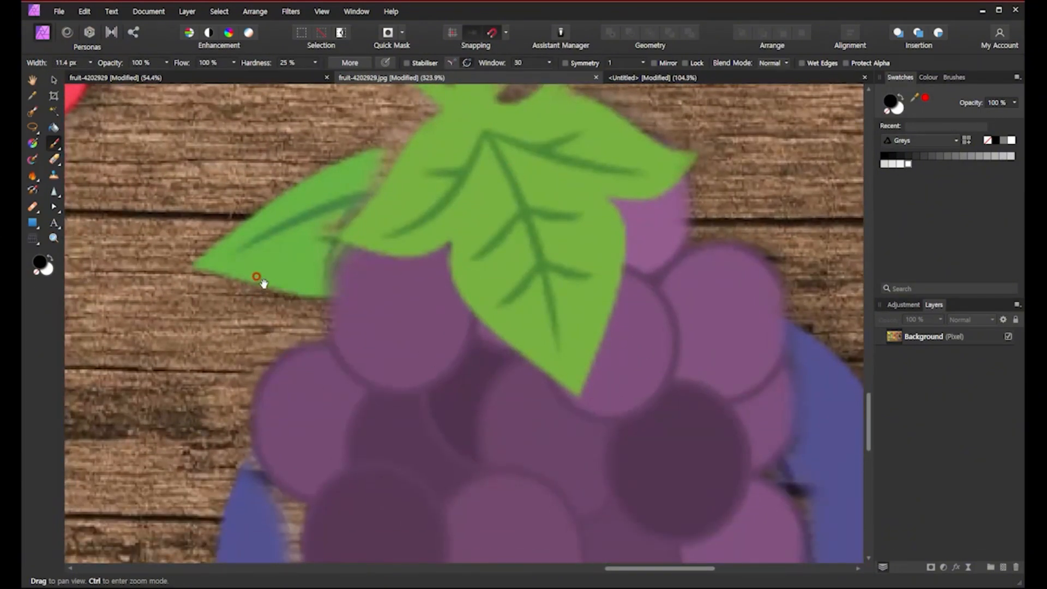
left_click_drag(251, 270, 728, 510)
left_click_drag(344, 158, 576, 529)
left_click_drag(429, 320, 636, 567)
left_click_drag(286, 189, 411, 421)
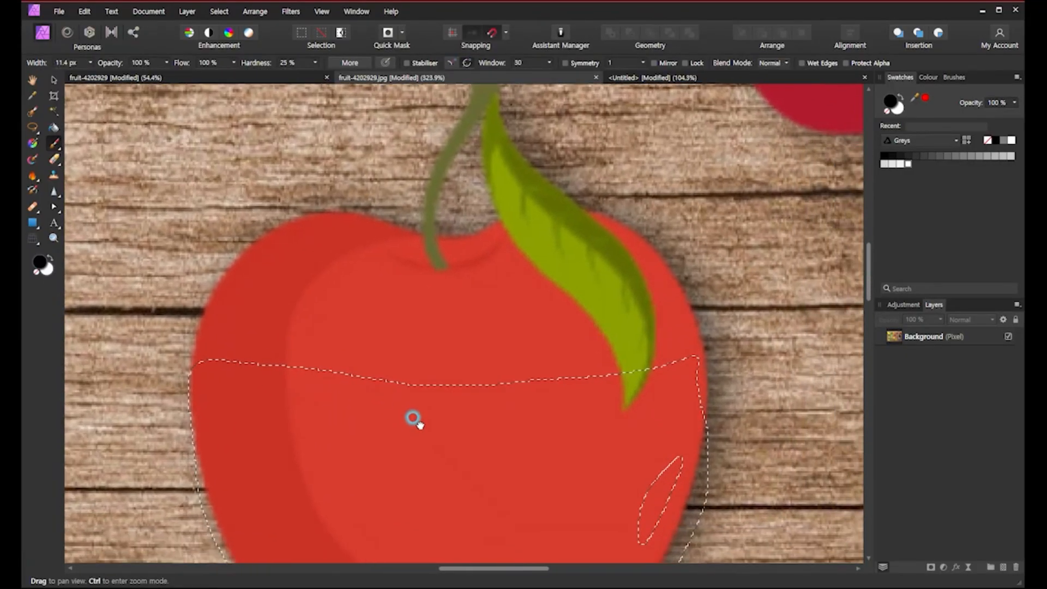
left_click_drag(522, 153, 526, 300)
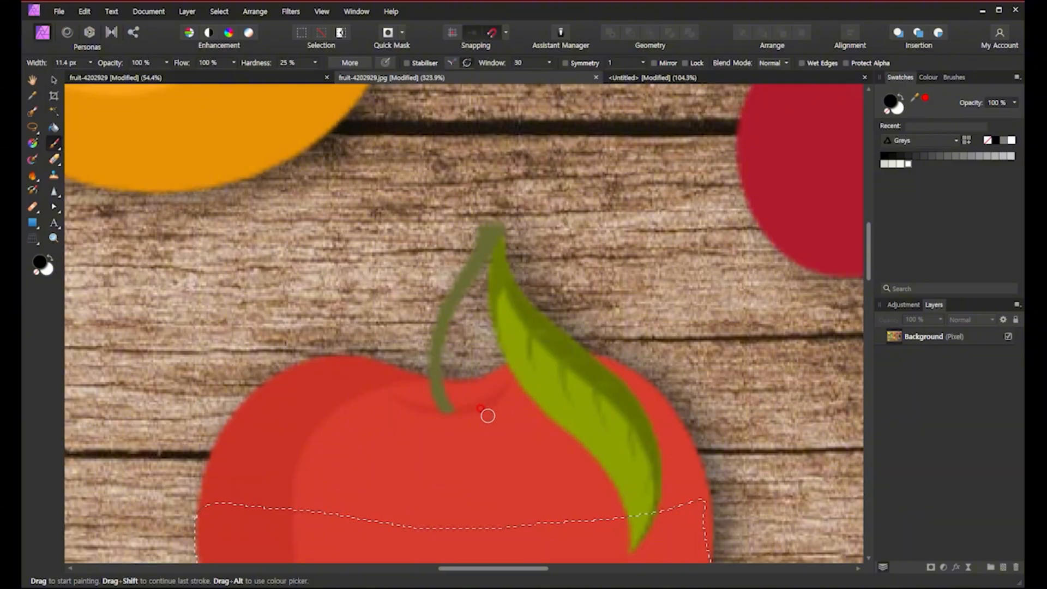
- Zoom on the apple to 259.1 % and pan temporarily with the brush still active until the selected area is in view
scroll(488, 416, "up", 1)
scroll(488, 415, "down", 5)
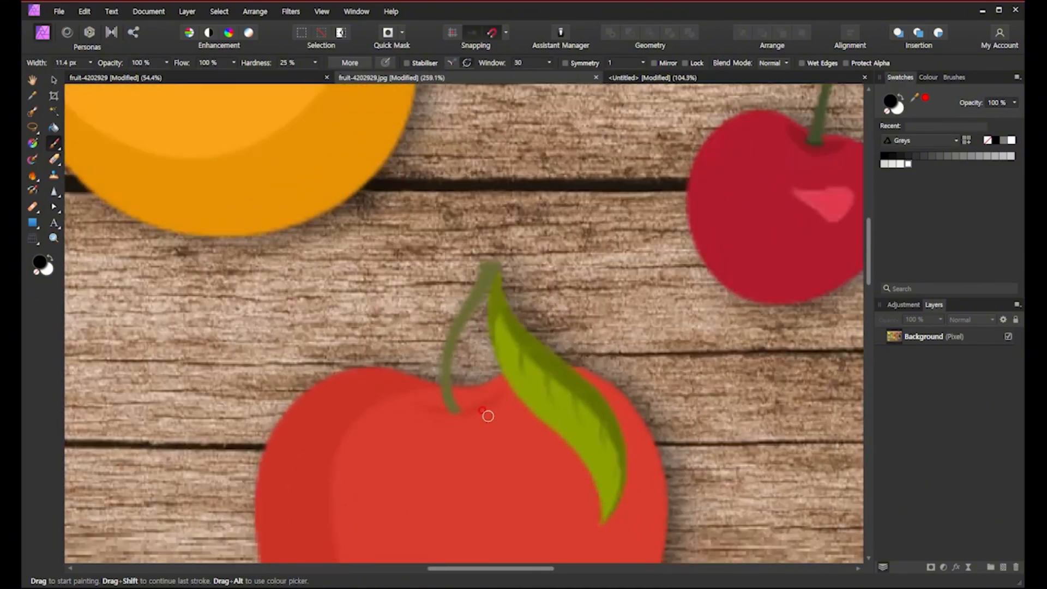
scroll(488, 415, "up", 5)
scroll(488, 415, "down", 2)
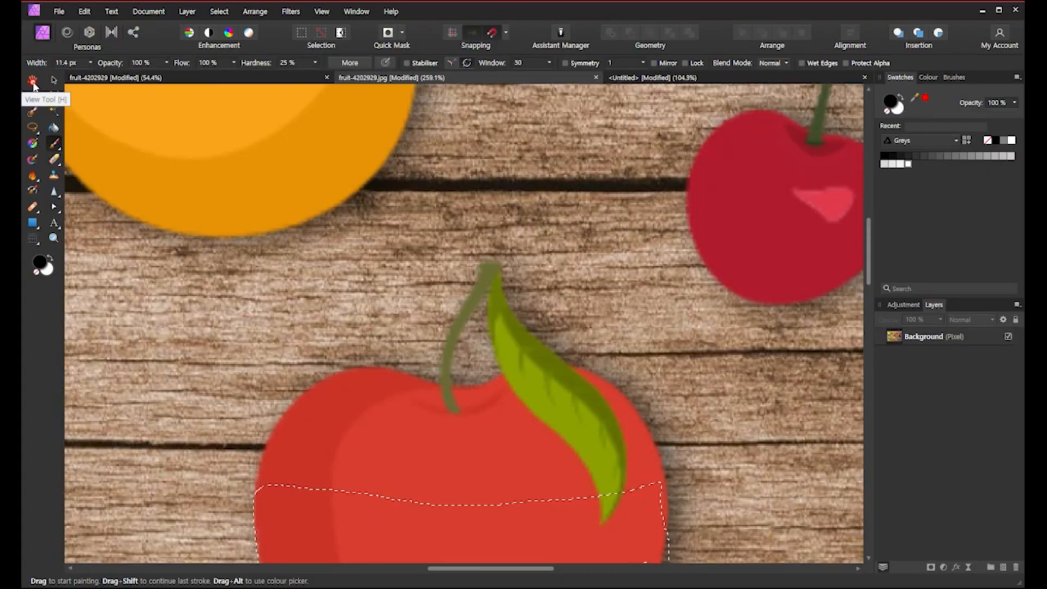
key("space")
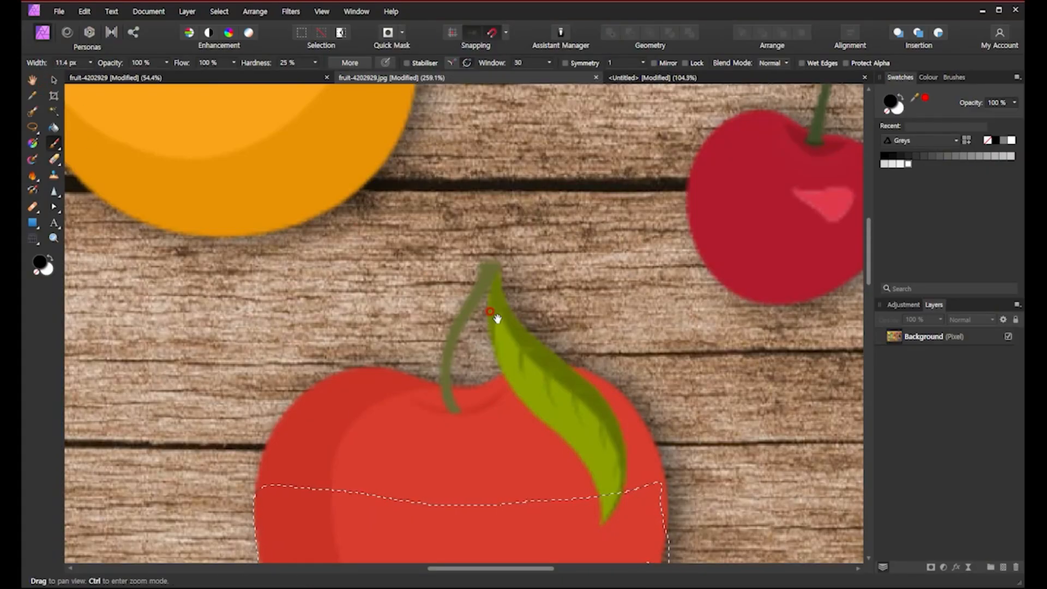
left_click_drag(571, 236, 514, 108)
mouse_move(352, 359)
left_mouse_down()
mouse_move(258, 359)
mouse_move(231, 316)
left_mouse_up()
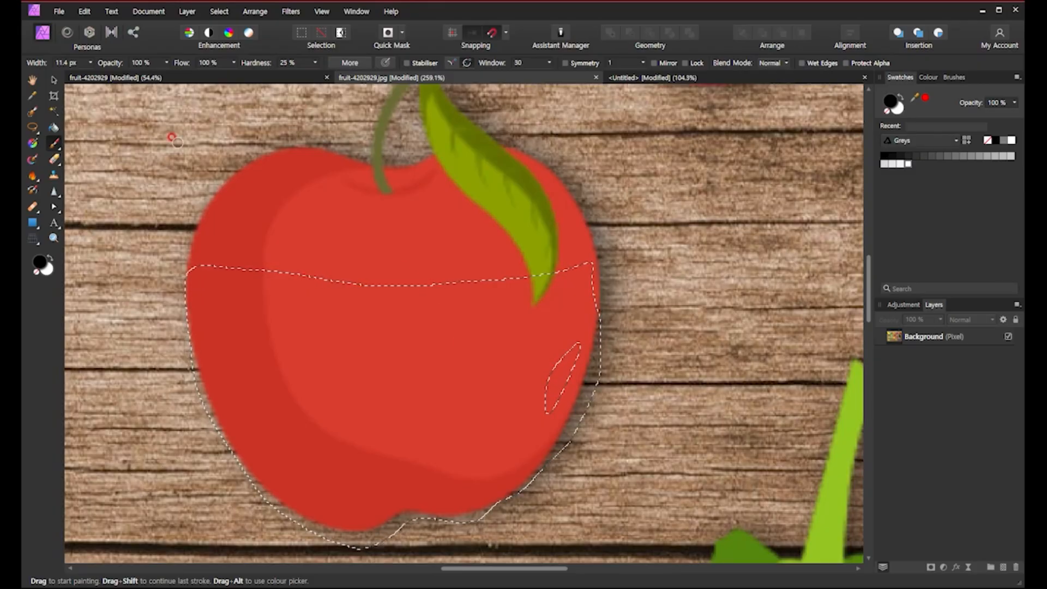
- Try moving the selected part of the apple slightly with the Move tool, and undo the move
left_click(55, 79)
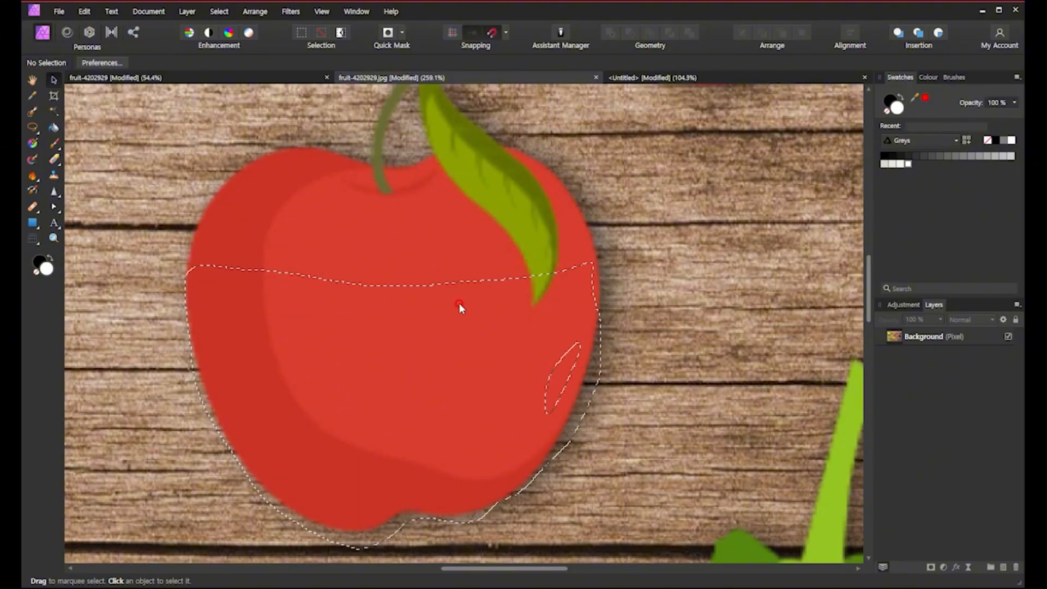
scroll(528, 344, "down", 1)
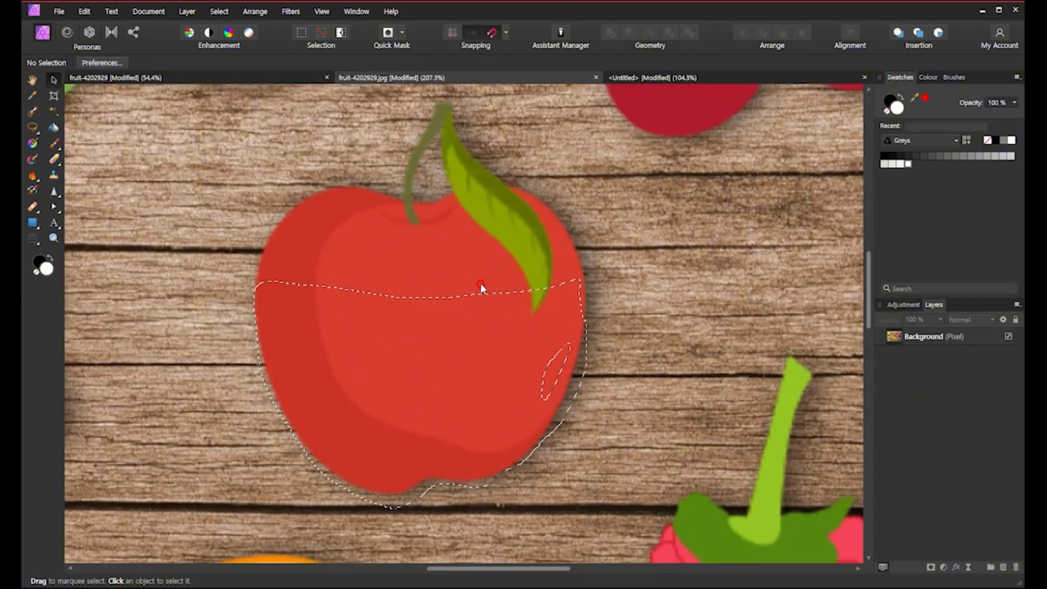
left_click_drag(480, 283, 495, 299)
key("ctrl+z")
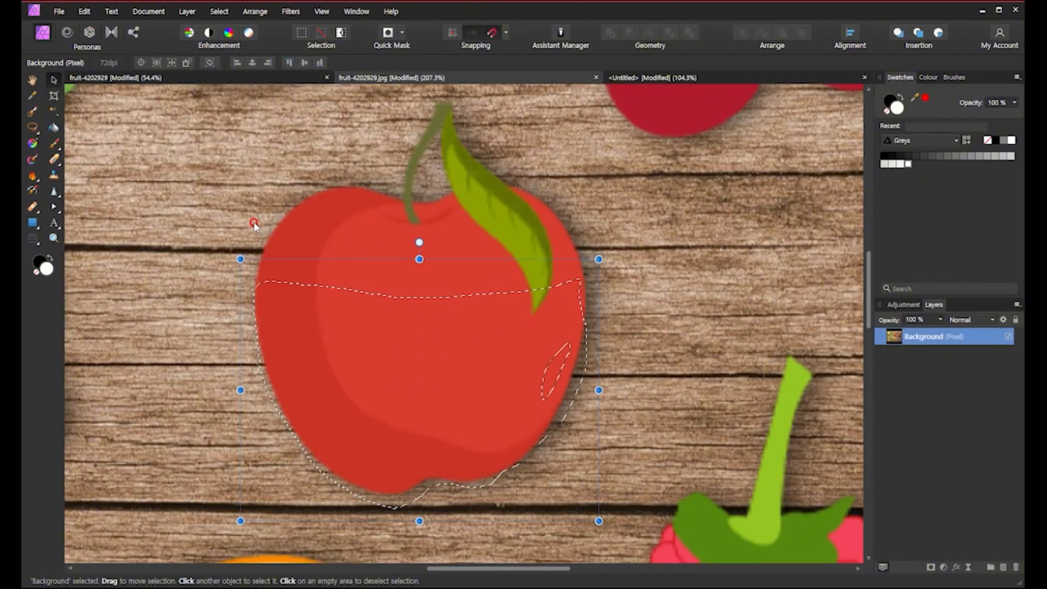
- Deselect the area on the apple and activate the Freehand Selection Tool
key("ctrl+d")
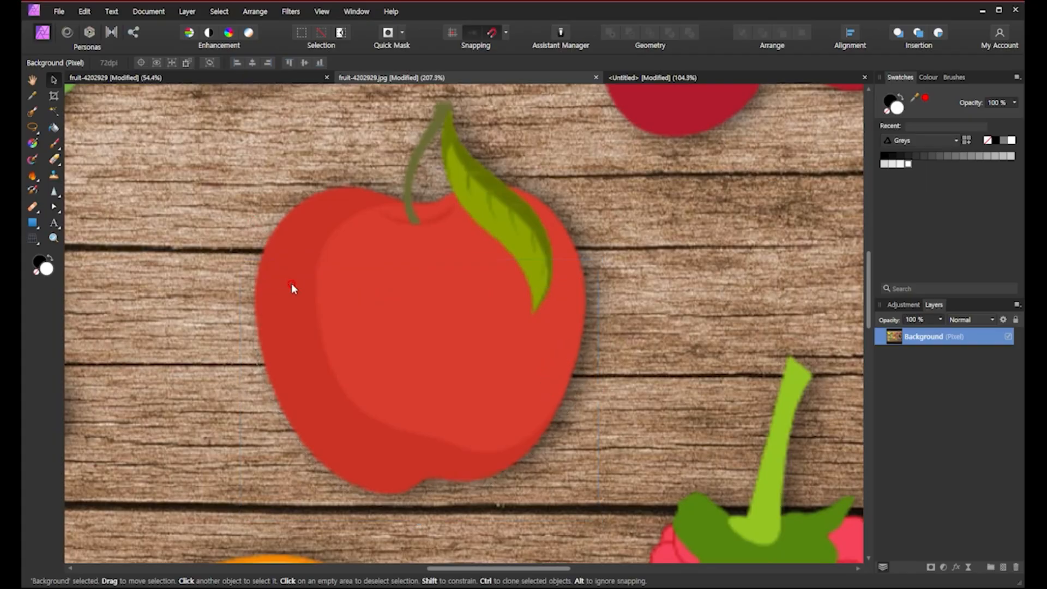
left_click(34, 130)
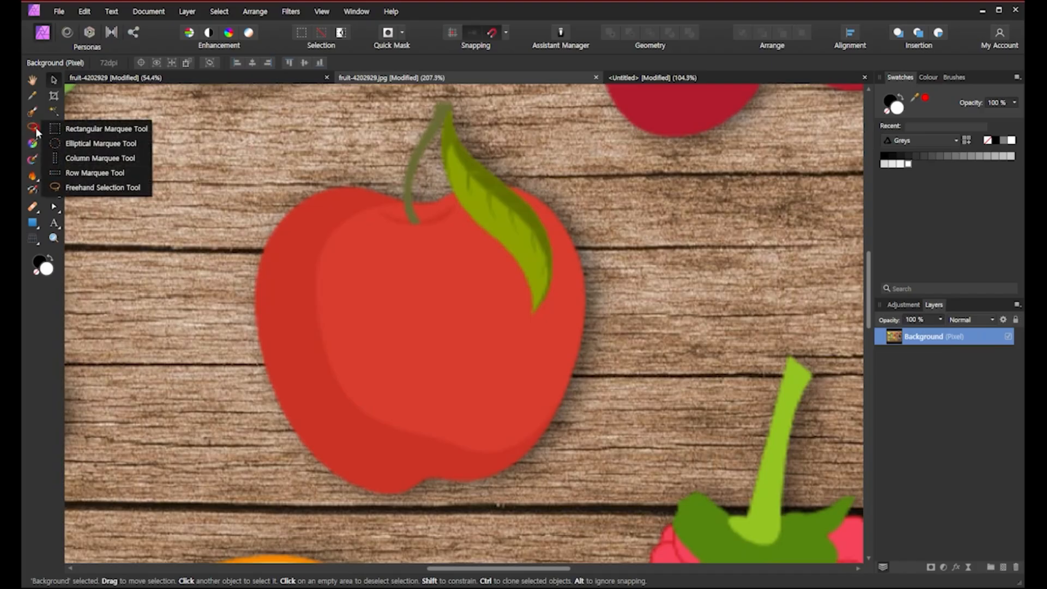
left_click(109, 187)
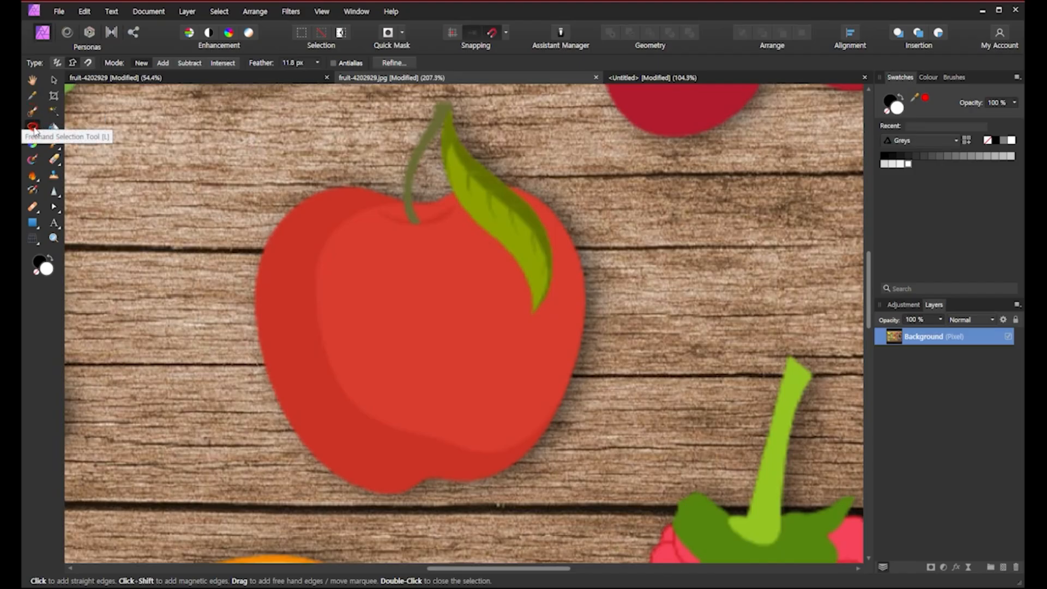
- Choose the Freehand Selection Tool and, with it active, pan temporarily and zoom in on the apple's bottom edge to 988.6 %
left_click(33, 128)
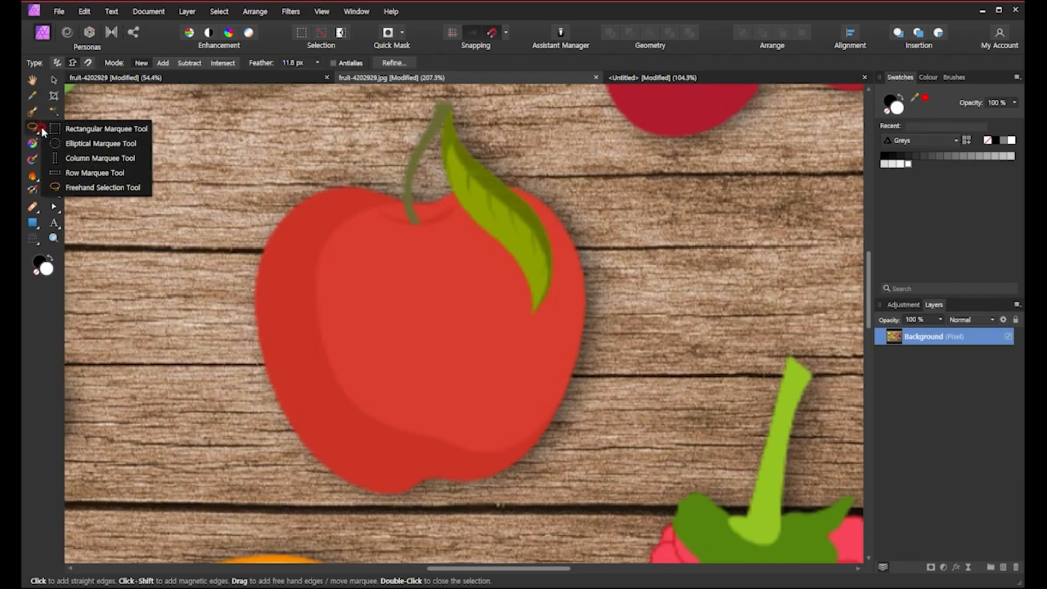
left_click(96, 189)
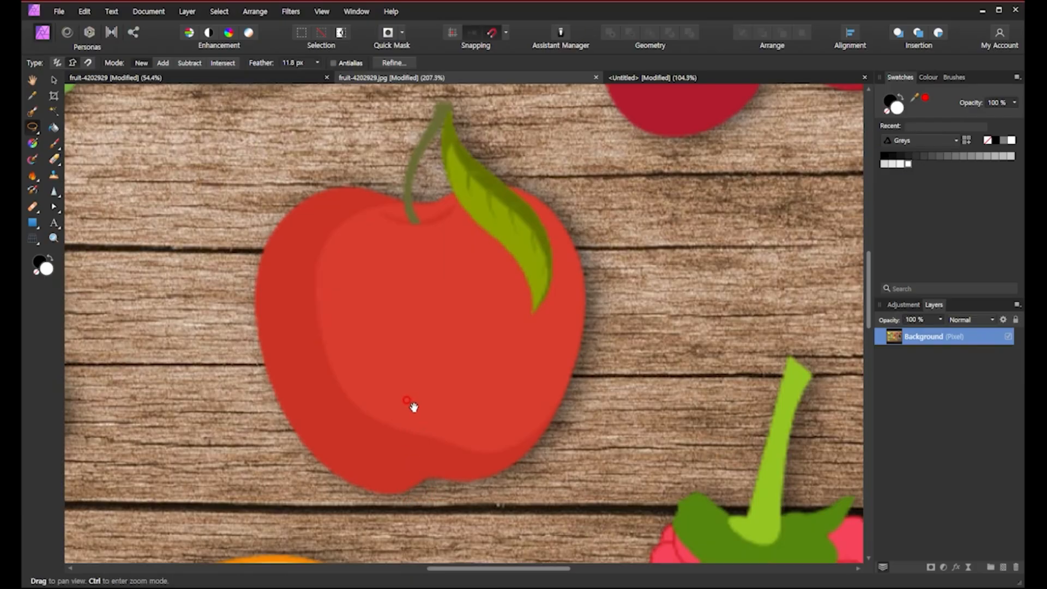
left_click_drag(413, 407, 465, 442)
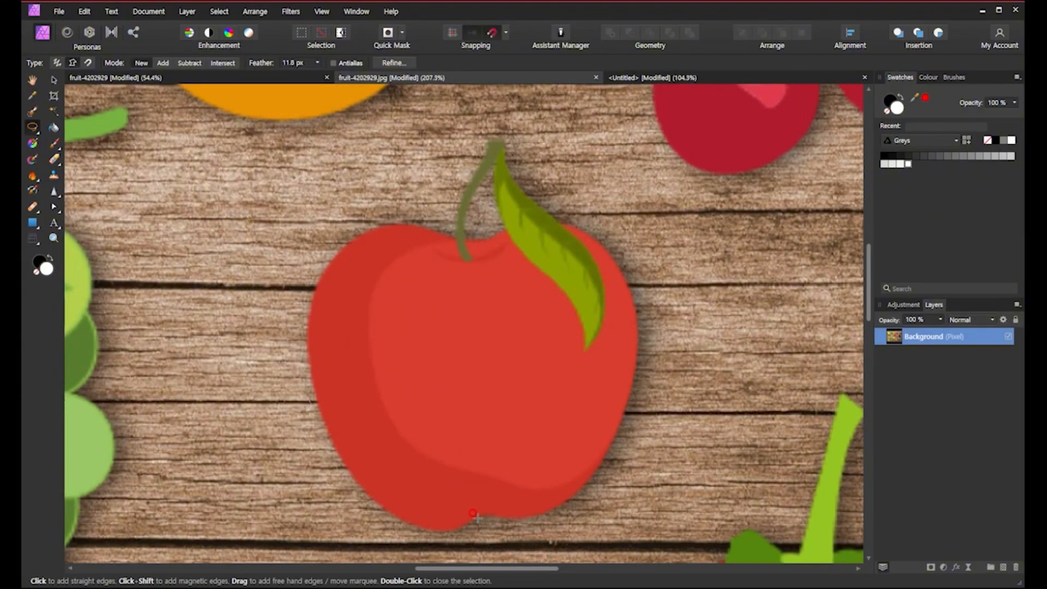
scroll(480, 546, "up", 4)
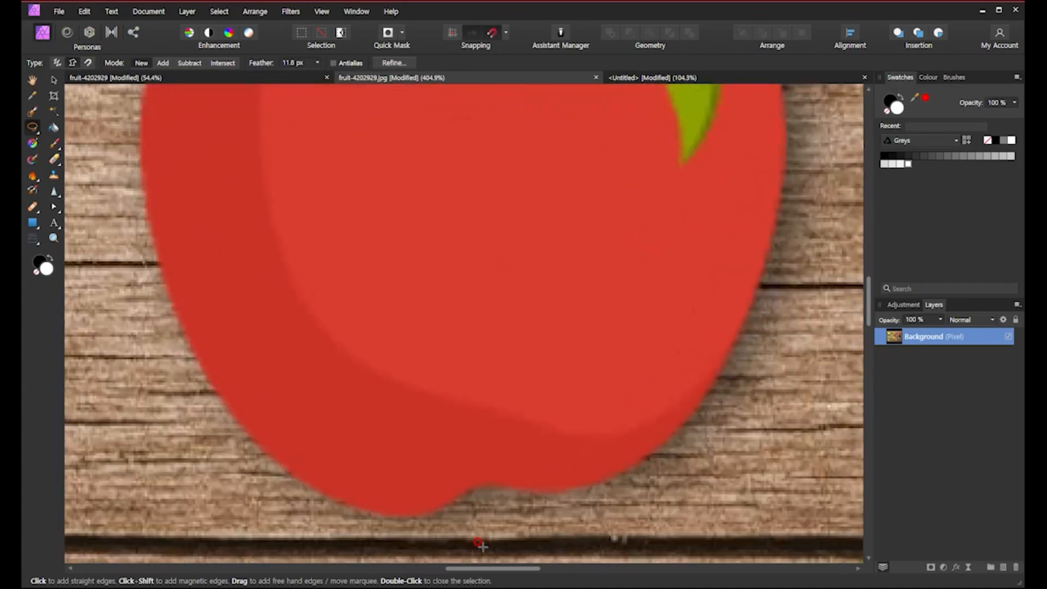
scroll(479, 545, "up", 3)
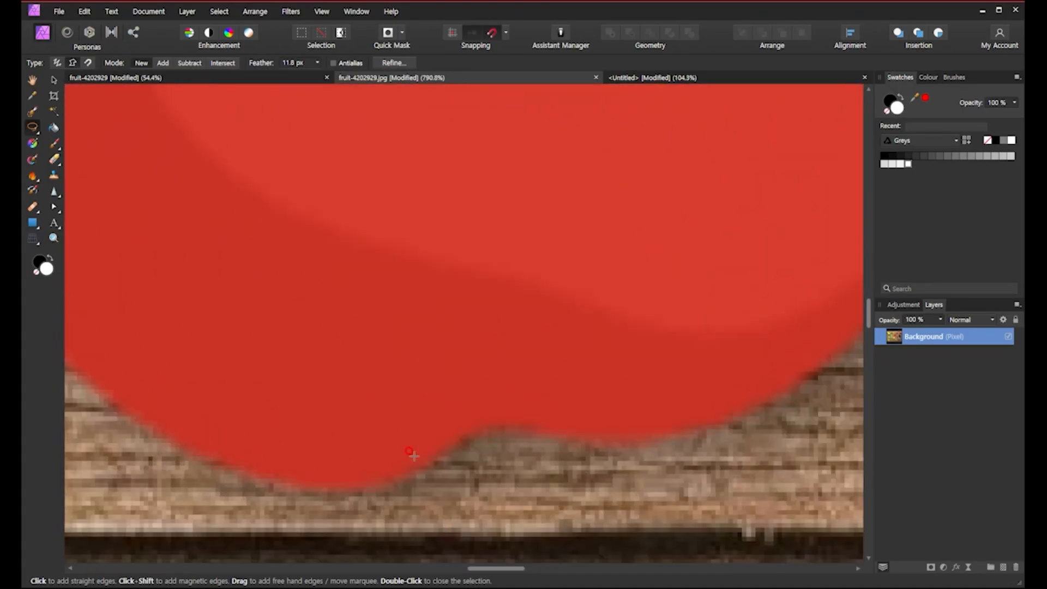
left_click_drag(412, 455, 561, 430)
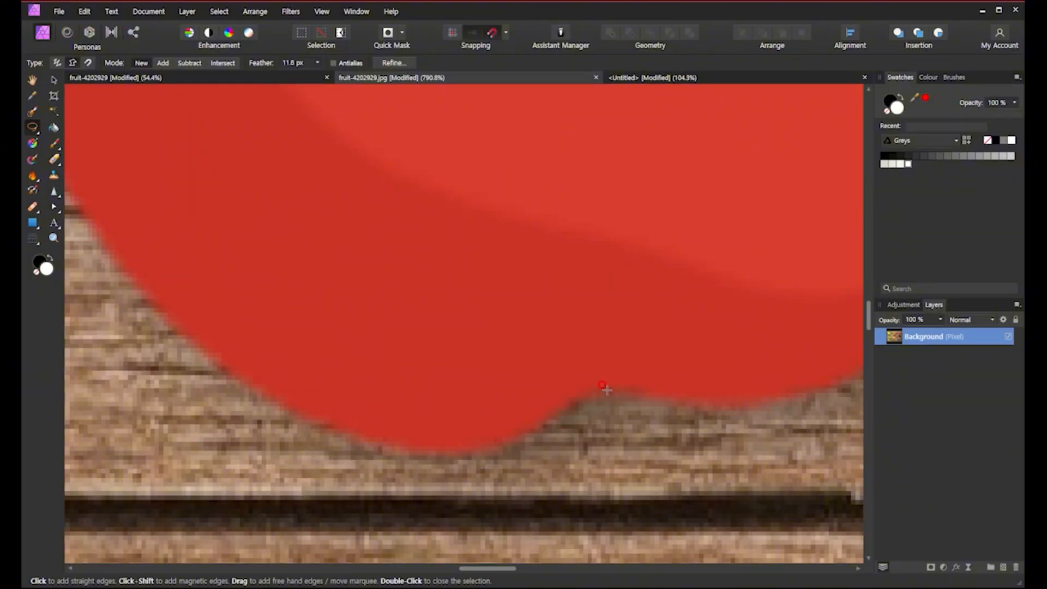
scroll(545, 464, "up", 1)
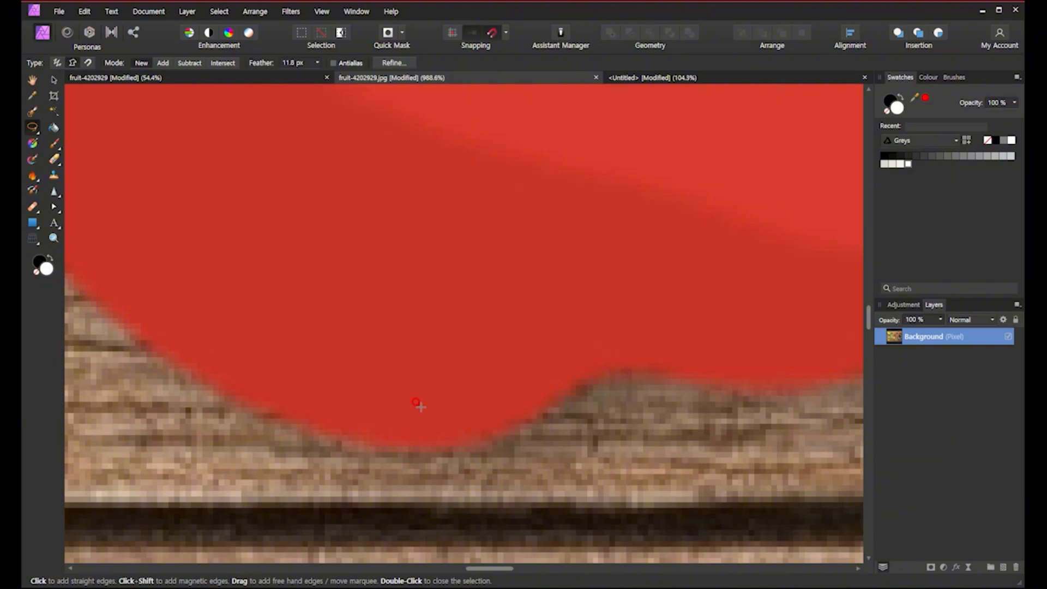
left_click(502, 434)
left_click(469, 445)
left_click(385, 446)
left_click(295, 423)
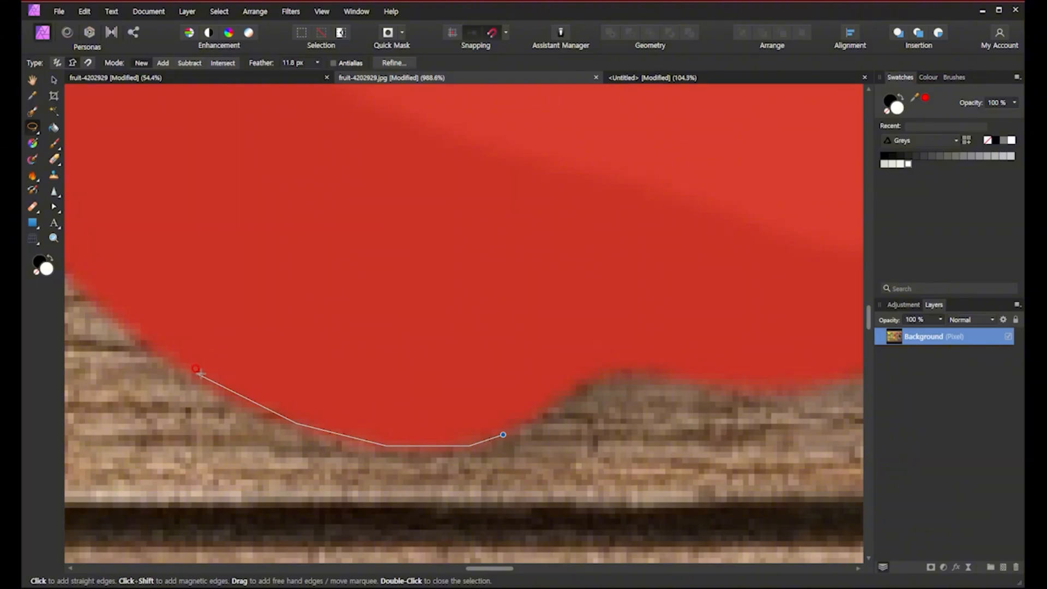
key("ctrl+z")
key("ctrl+z")
key("ctrl+z")
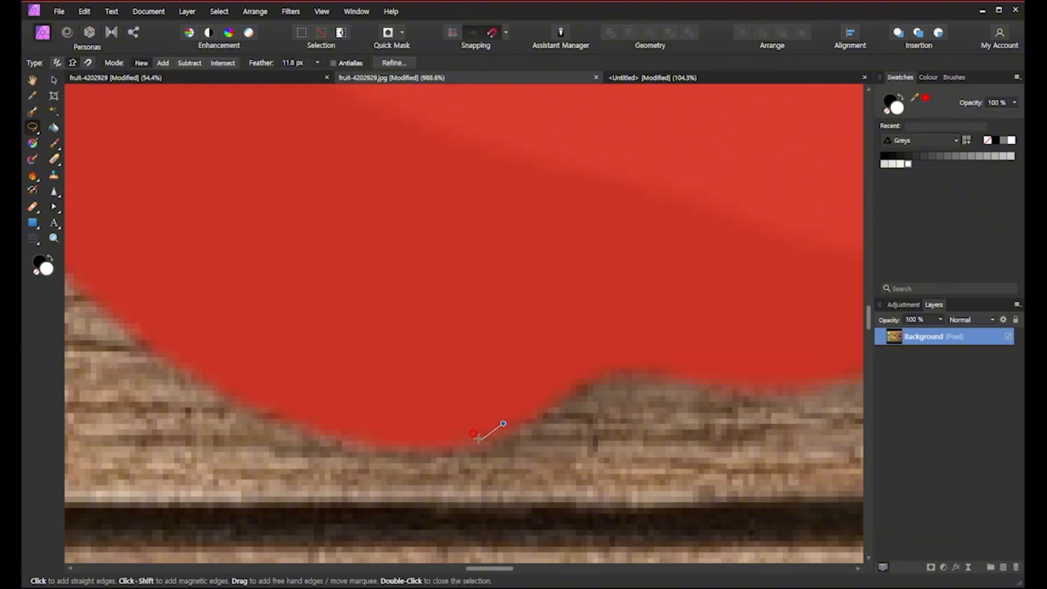
- Trace the apple's lower-left edge with straight freehand-selection segments, starting beside the notch at its base and working up the left side
left_click(475, 439)
left_click(431, 444)
left_click(369, 445)
left_click(223, 389)
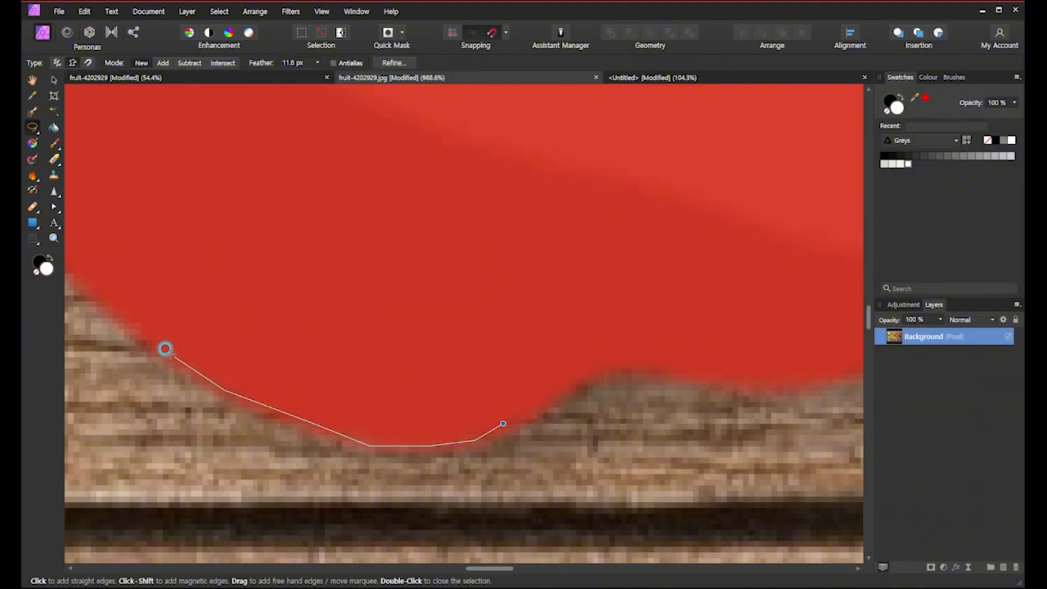
left_click(145, 334)
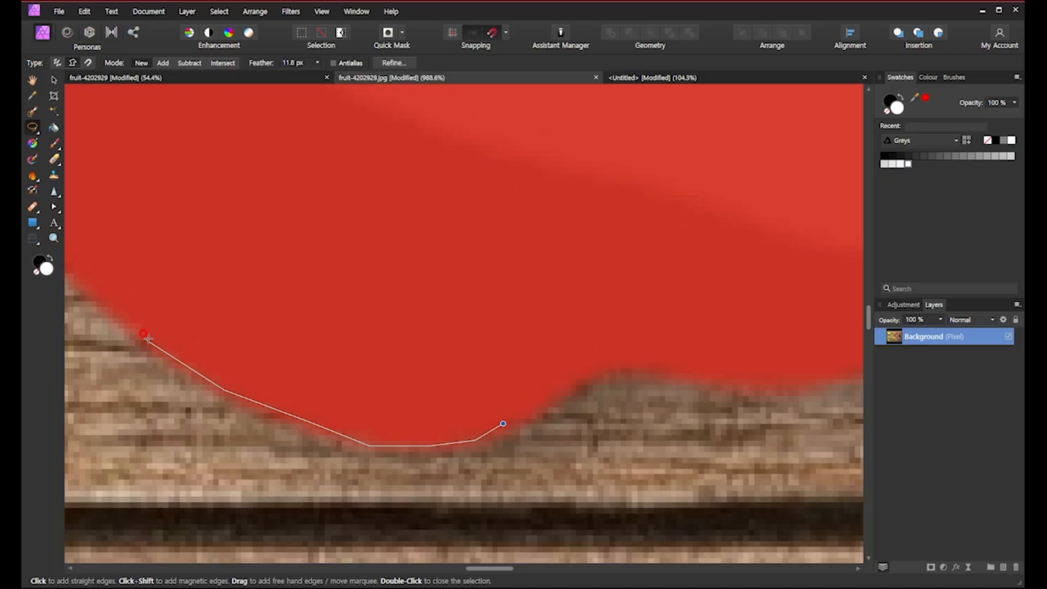
left_click(82, 280)
left_click(99, 269)
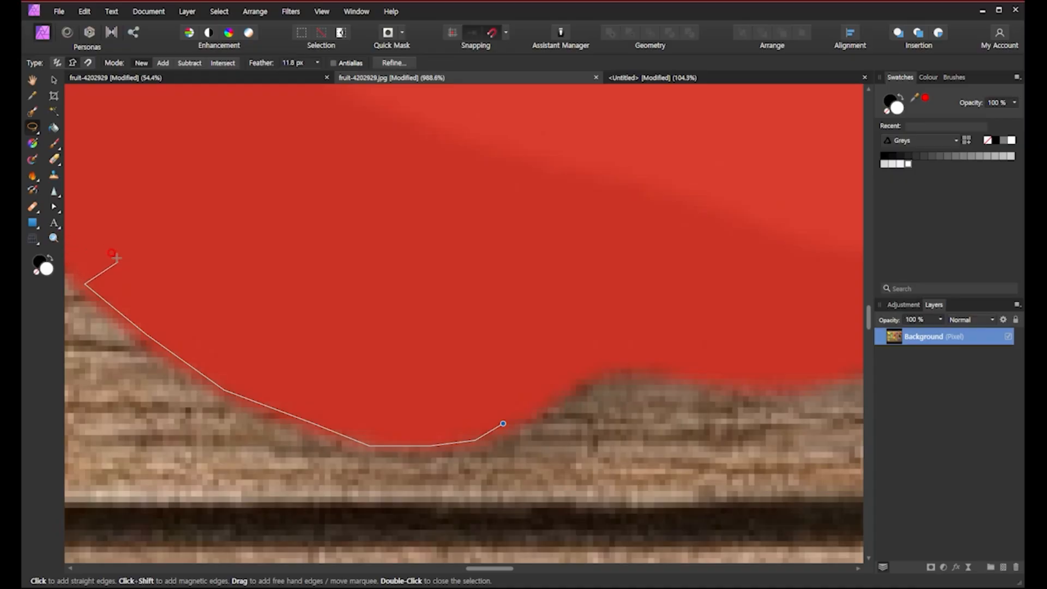
- Continue the polygonal selection outline up the apple's lower-left edge, placing points just inside the red skin
left_click(103, 241)
key("space")
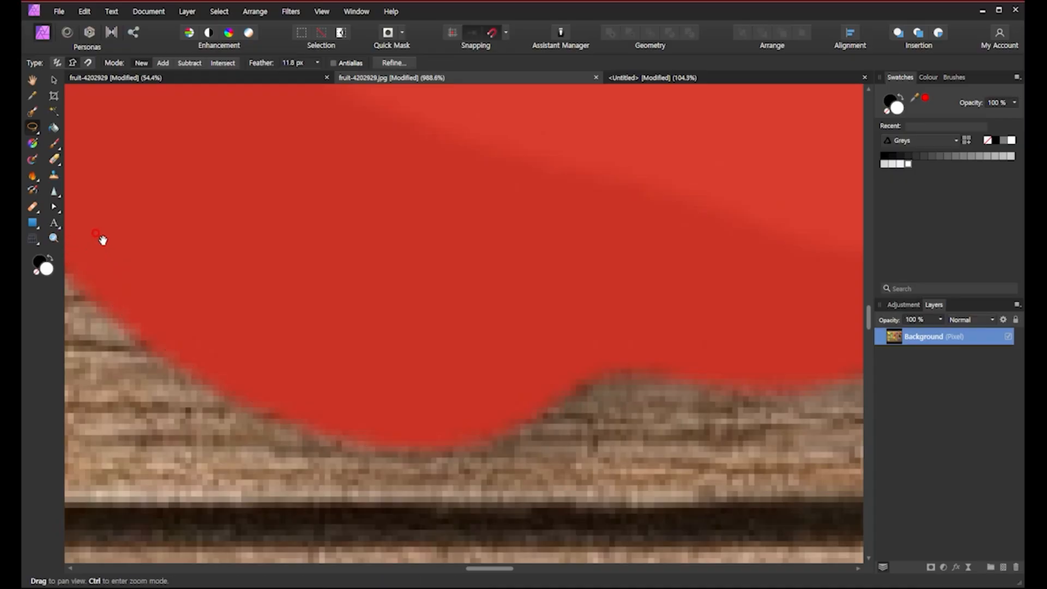
left_click_drag(103, 240, 222, 316)
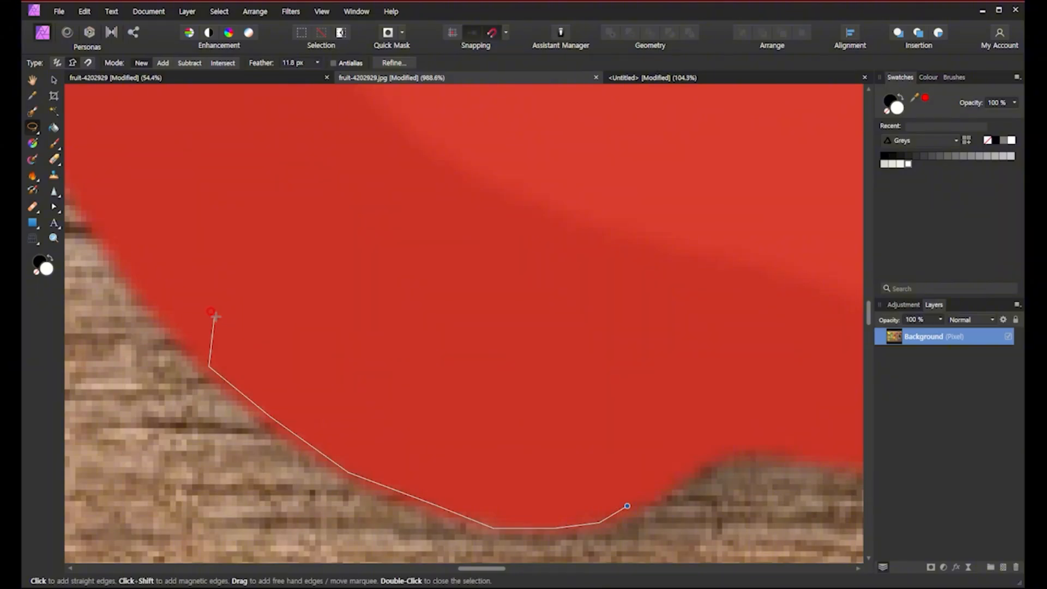
left_click_drag(175, 265, 286, 318)
left_click_drag(320, 419, 268, 336)
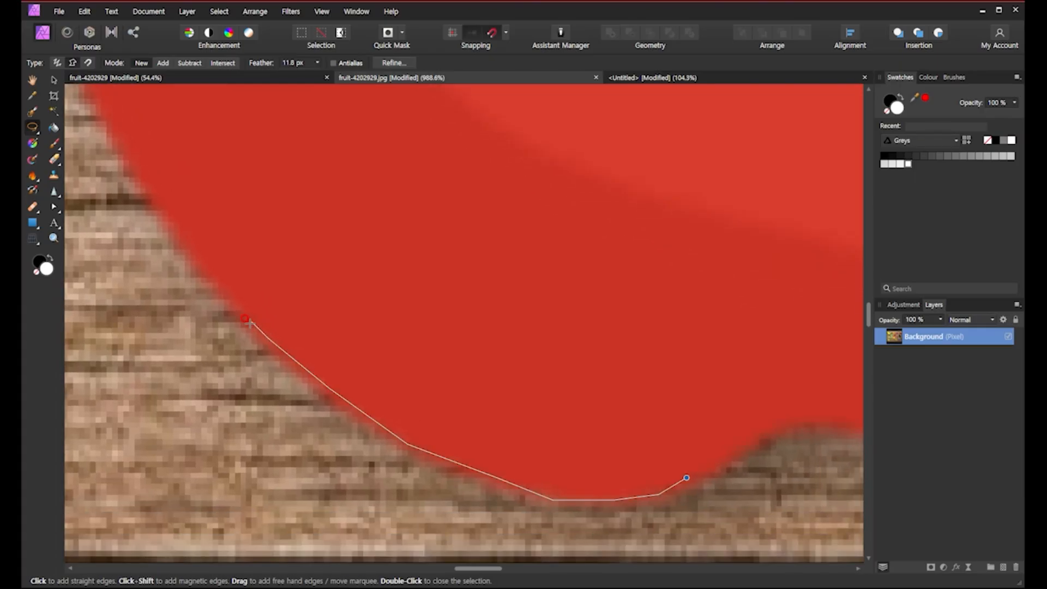
key("Escape")
mouse_move(246, 321)
left_mouse_down()
mouse_move(339, 370)
mouse_move(374, 403)
left_mouse_up()
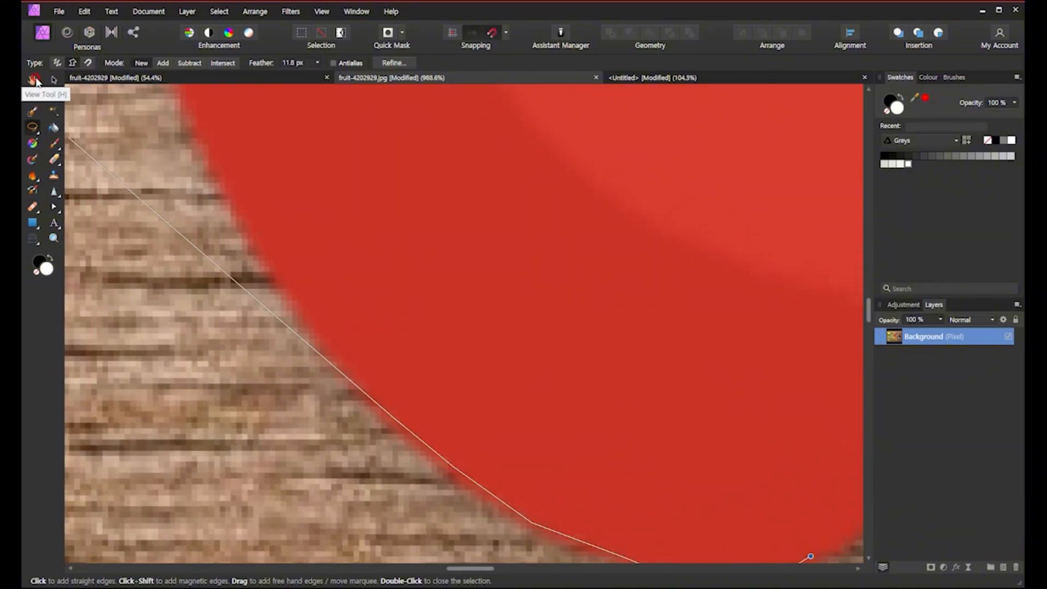
left_click(391, 418)
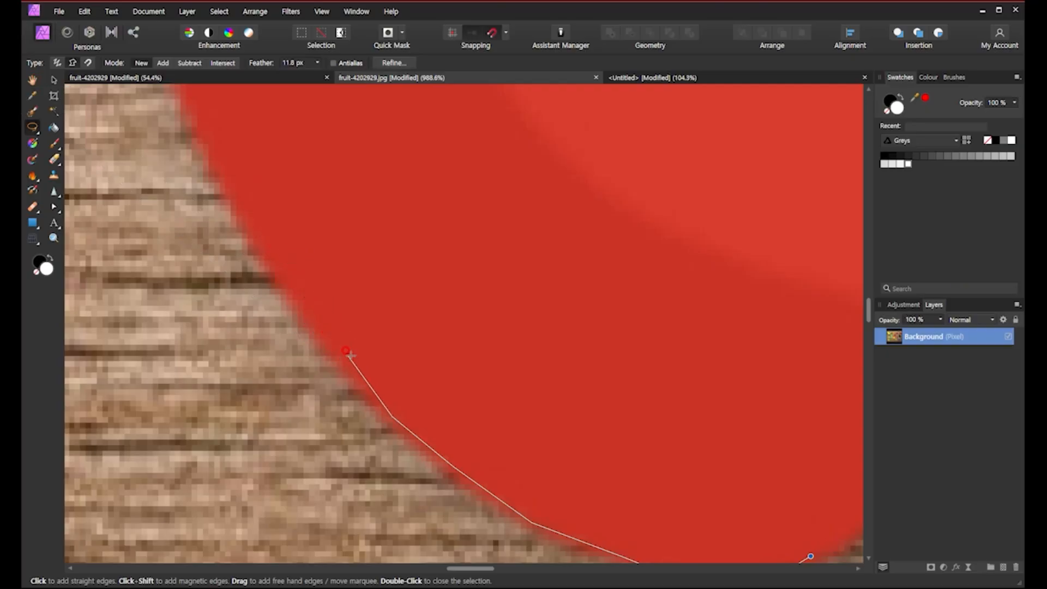
left_click(314, 326)
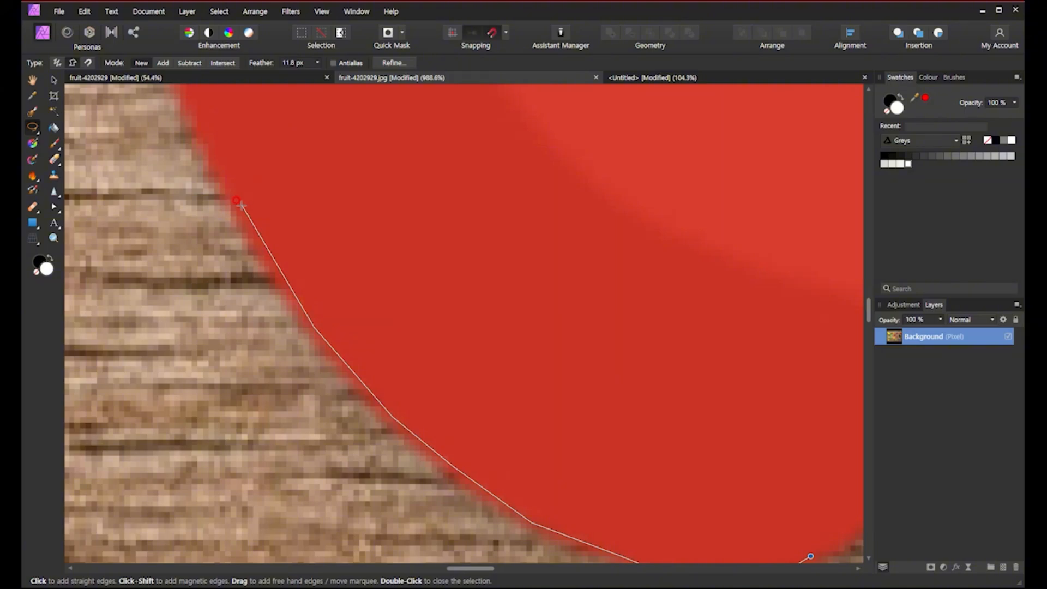
- Extend the selection outline up the apple's left side, keeping the points just inside the edge
mouse_move(238, 168)
left_mouse_down()
mouse_move(382, 416)
mouse_move(387, 461)
left_mouse_up()
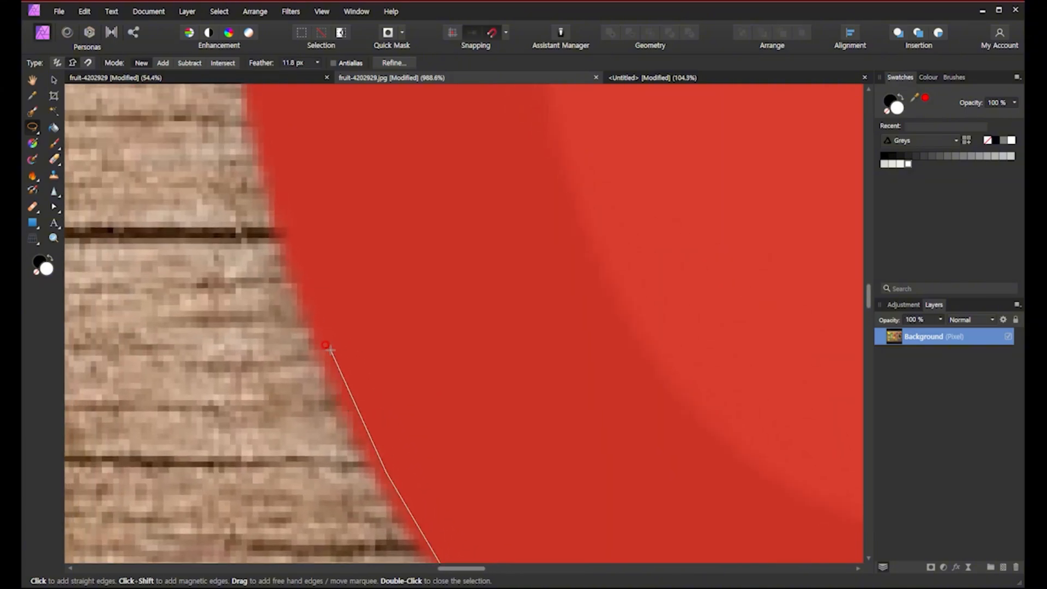
left_click(319, 333)
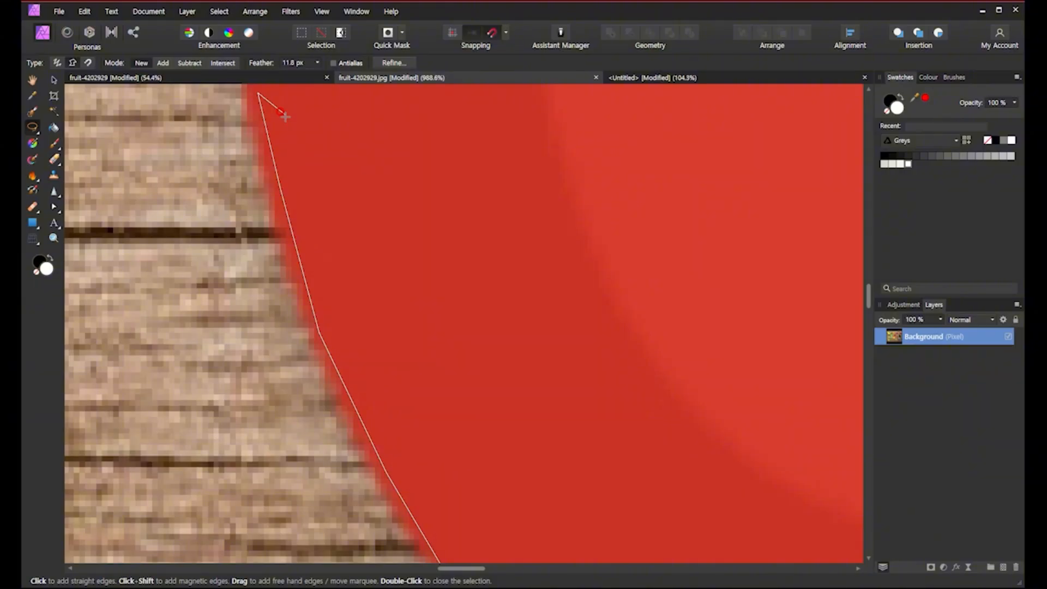
key("space")
left_click_drag(294, 106, 311, 456)
left_click(277, 439)
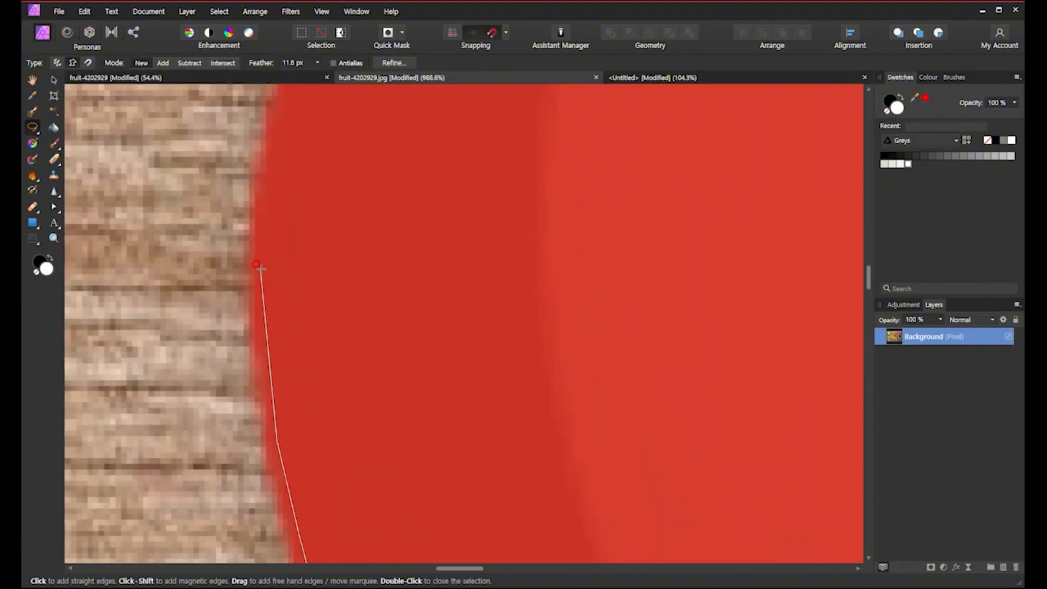
left_click(261, 284)
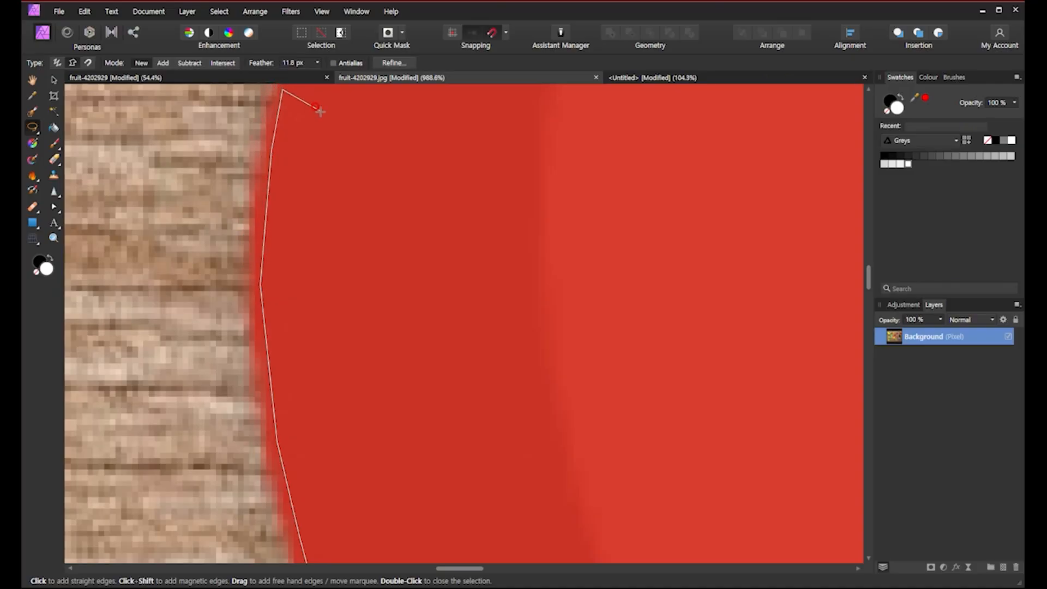
- Trace the selection outline around the curve of the apple's upper-left shoulder
left_click_drag(315, 105, 314, 406)
left_click(281, 409)
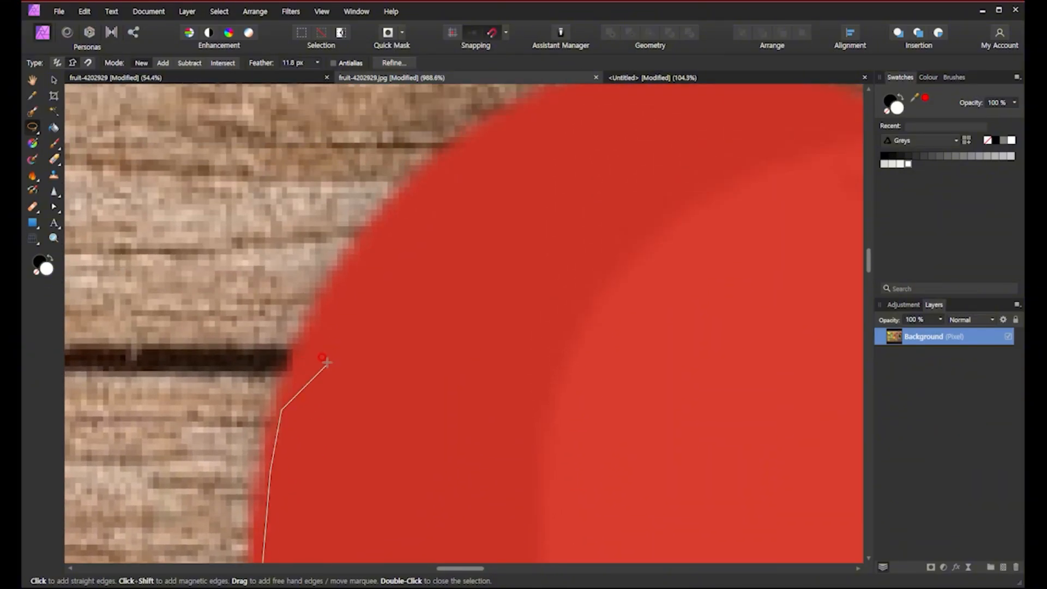
left_click(325, 311)
left_click(399, 209)
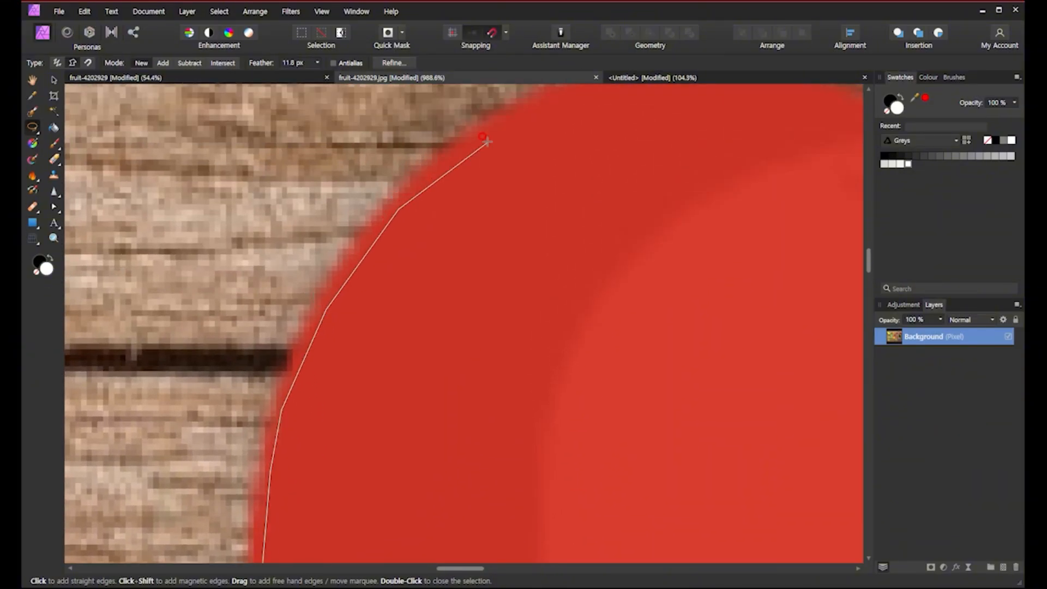
left_click(491, 131)
- Carry the selection outline over the apple's top-left hump and down to the base of the stem
mouse_move(622, 128)
left_mouse_down()
mouse_move(524, 283)
mouse_move(385, 421)
left_mouse_up()
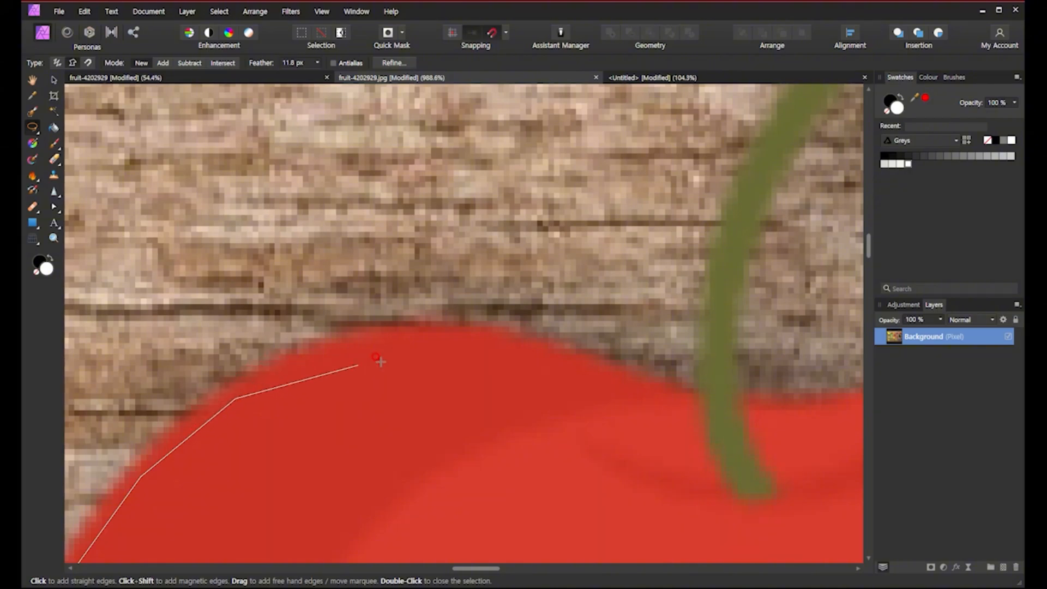
left_click(341, 349)
left_click(437, 331)
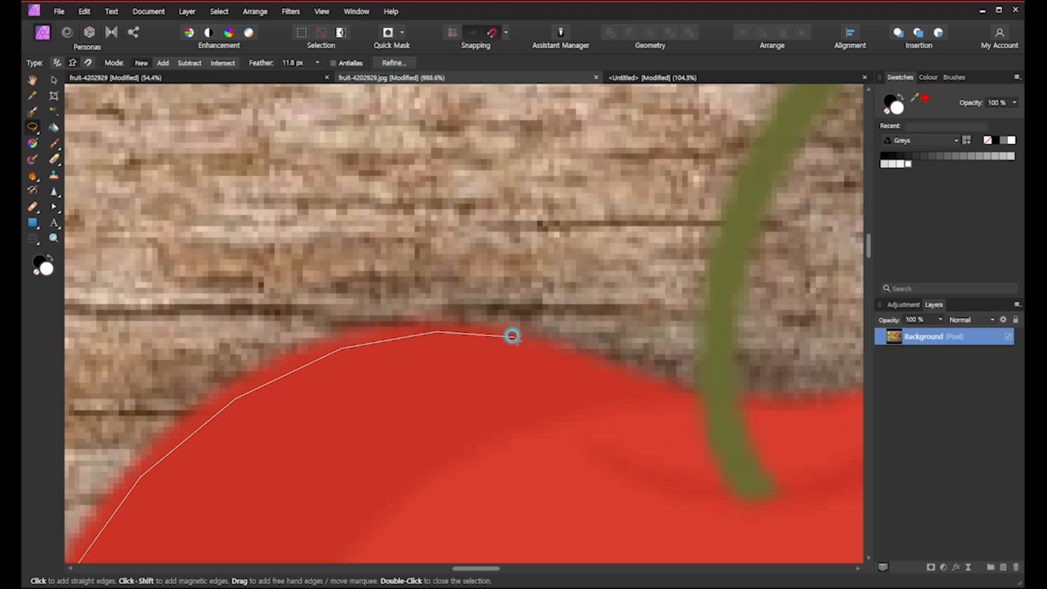
left_click(519, 337)
left_click_drag(664, 427, 376, 390)
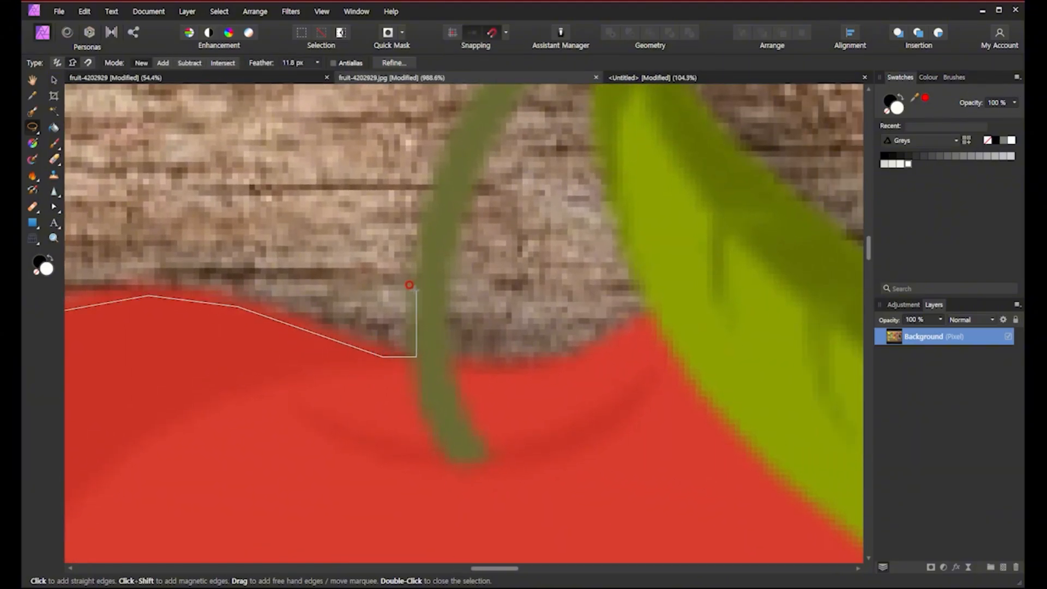
- Trace the selection outline up the outer left edge of the green stem to its tip
left_click_drag(418, 245, 397, 394)
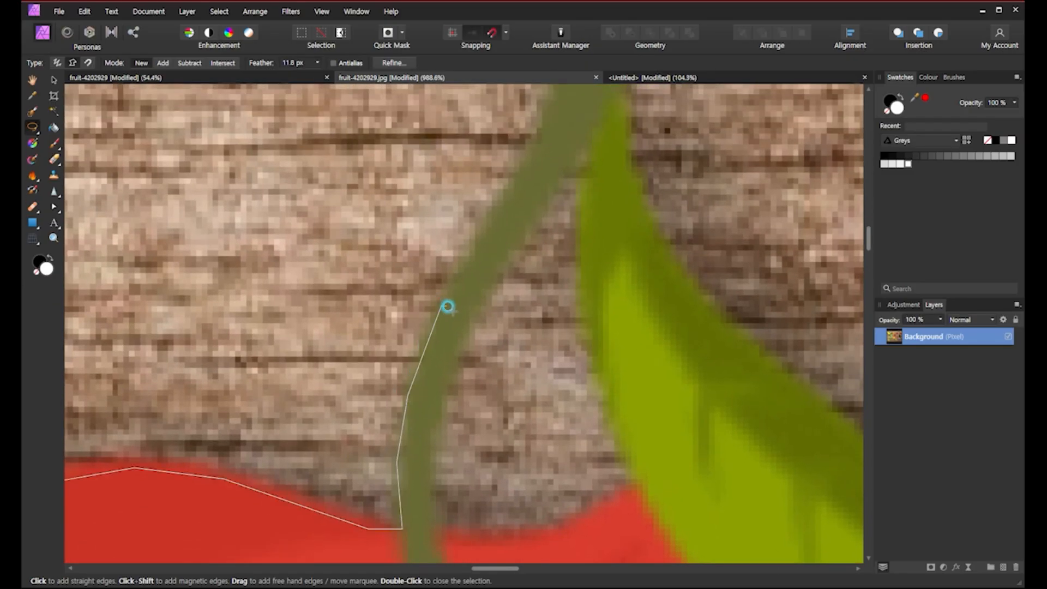
left_click(448, 306)
left_click_drag(447, 306, 447, 343)
left_click(451, 348)
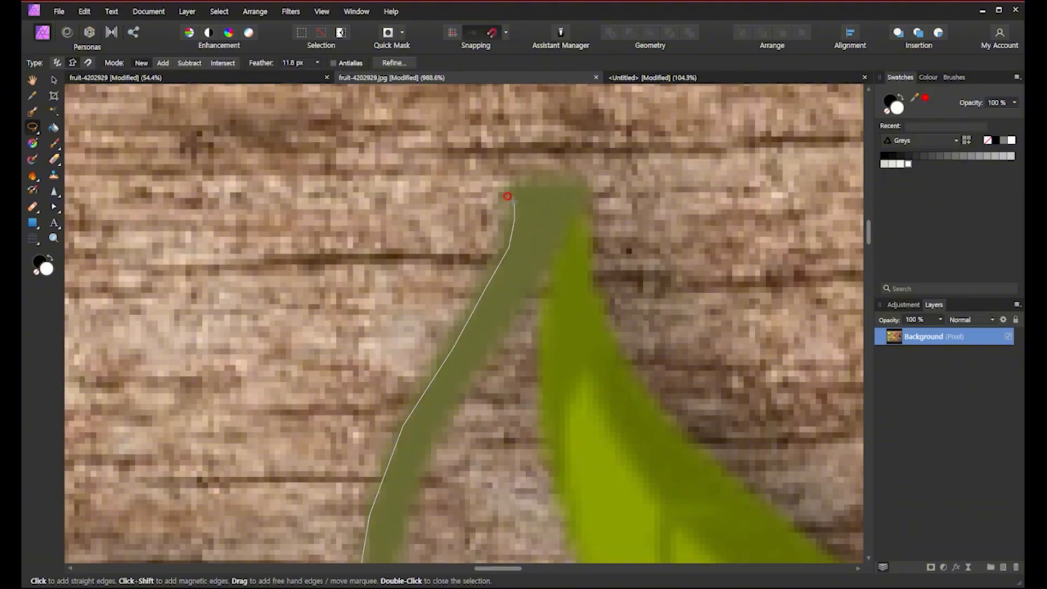
left_click(516, 186)
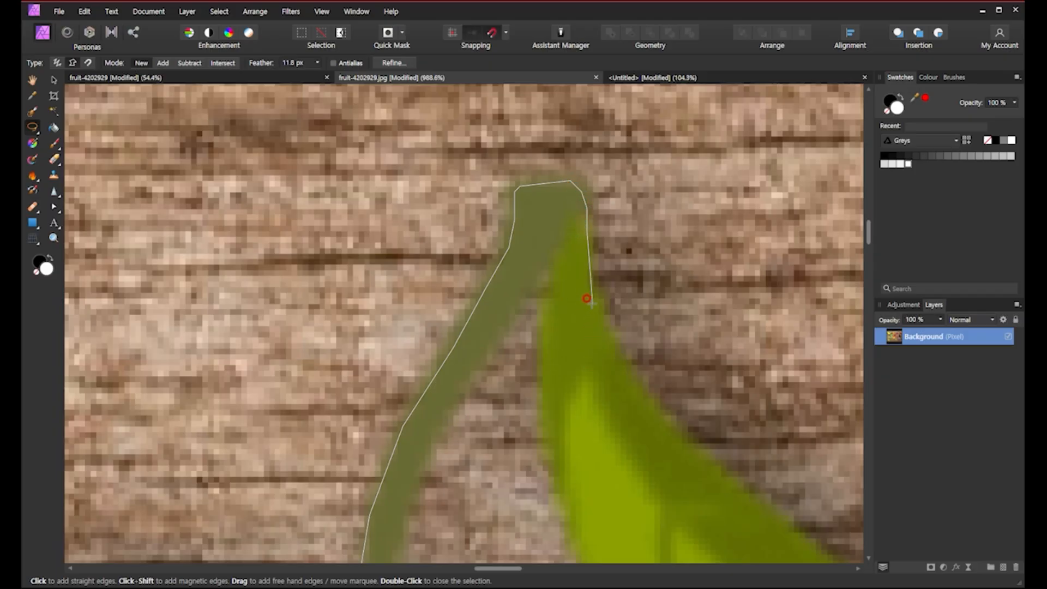
- Continue the selection outline down the leaf's outer right edge to where it meets the red apple
left_click(625, 371)
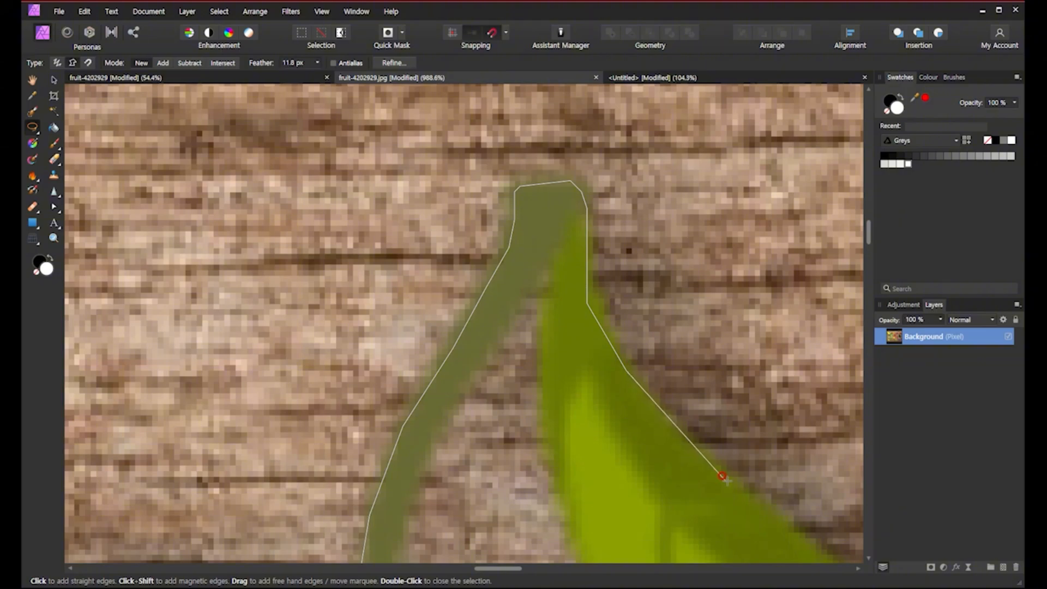
left_click_drag(719, 477, 493, 281)
left_click(504, 280)
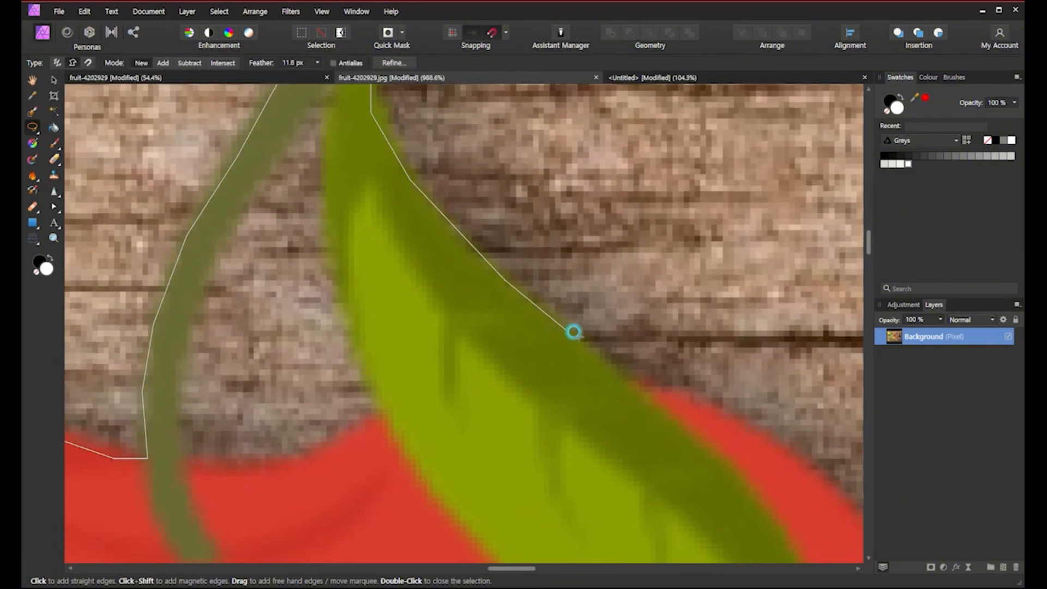
left_click(627, 377)
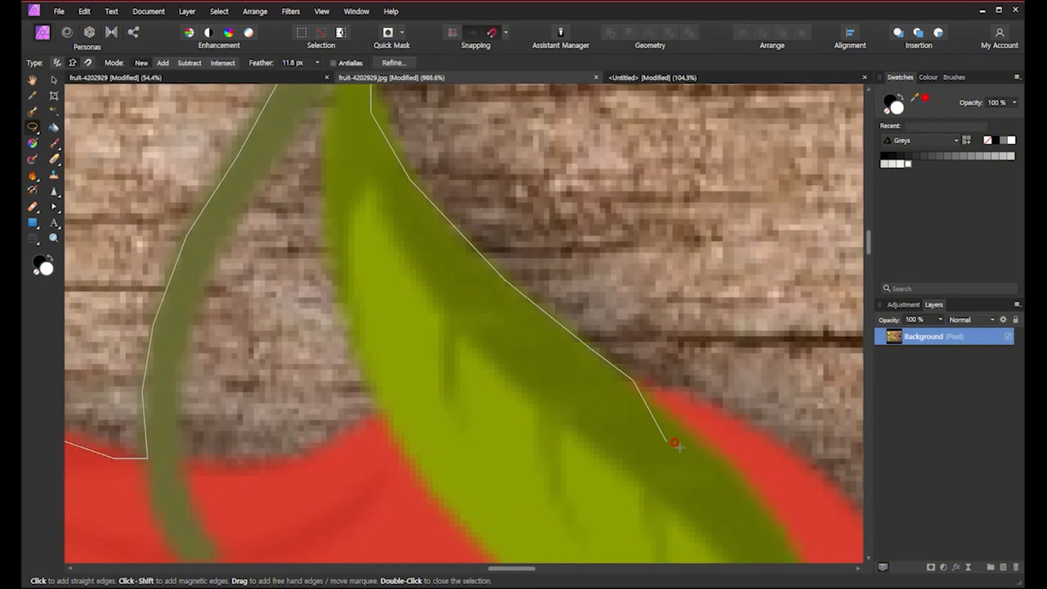
- Trace the selection outline around the apple's right shoulder and down its right side past the leaf tip
mouse_move(673, 436)
left_mouse_down()
mouse_move(528, 346)
mouse_move(460, 241)
left_mouse_up()
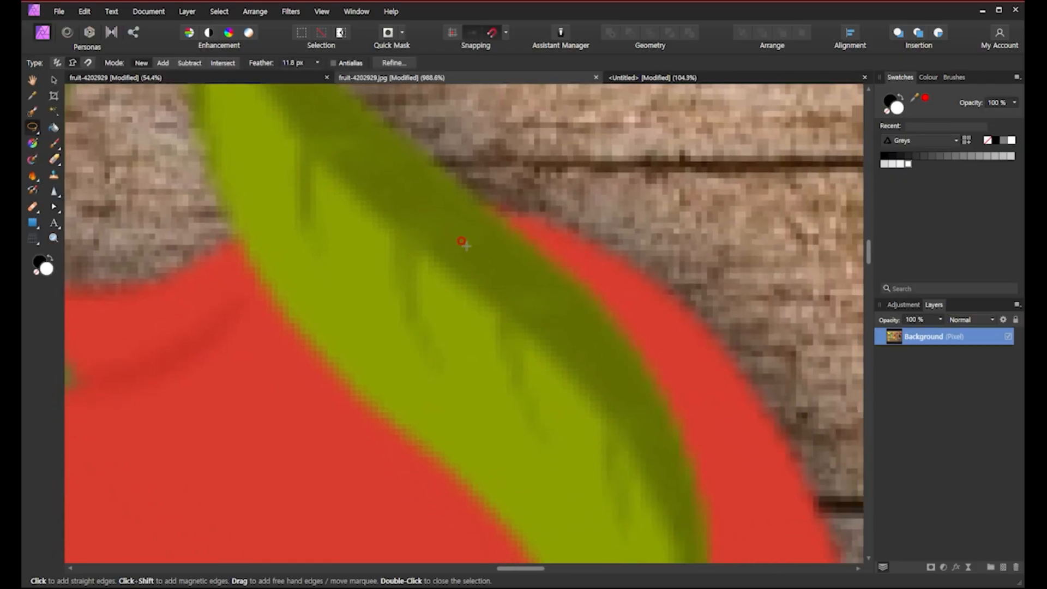
left_click(566, 231)
left_click(661, 293)
mouse_move(701, 379)
left_mouse_down()
mouse_move(748, 509)
mouse_move(591, 306)
mouse_move(569, 172)
left_mouse_up()
left_click(570, 179)
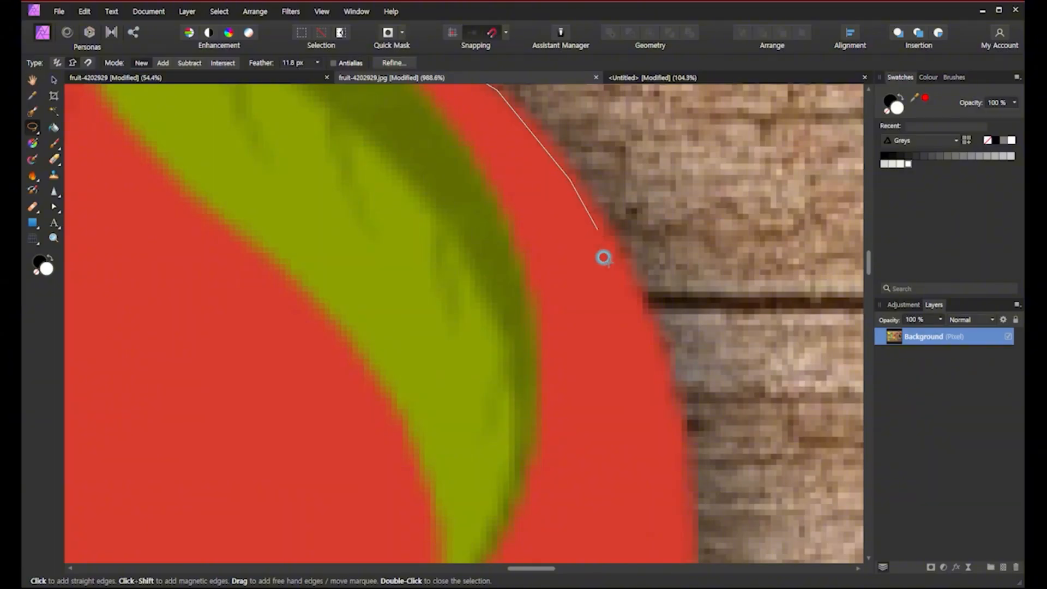
mouse_move(620, 266)
left_mouse_down()
mouse_move(666, 374)
mouse_move(678, 526)
mouse_move(632, 306)
mouse_move(643, 280)
mouse_move(642, 289)
left_mouse_up()
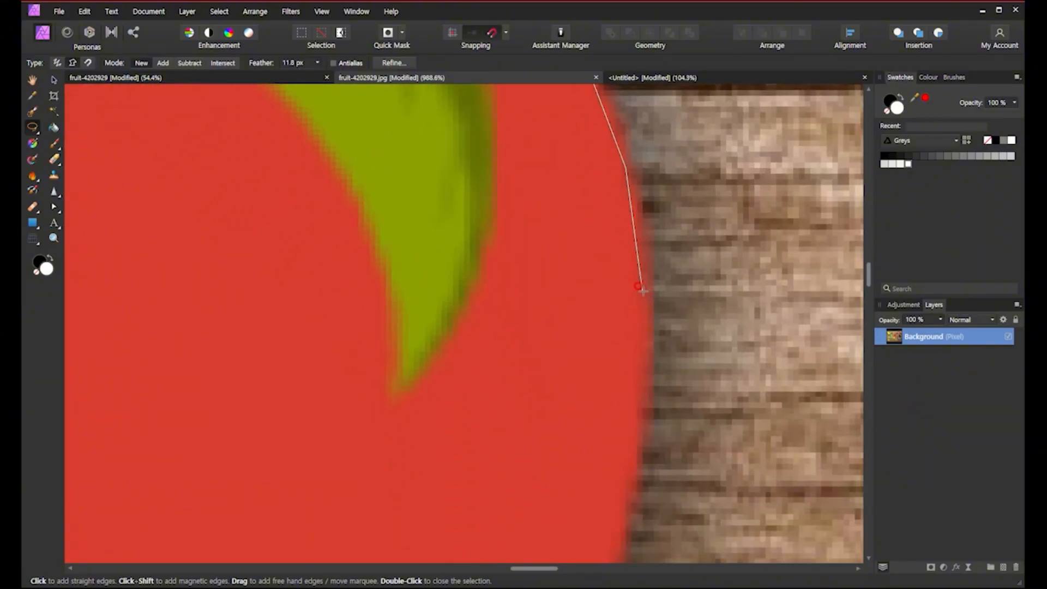
left_click(641, 289)
- Extend the selection outline down the apple's lower-right edge toward its base
scroll(633, 420, "down", 5)
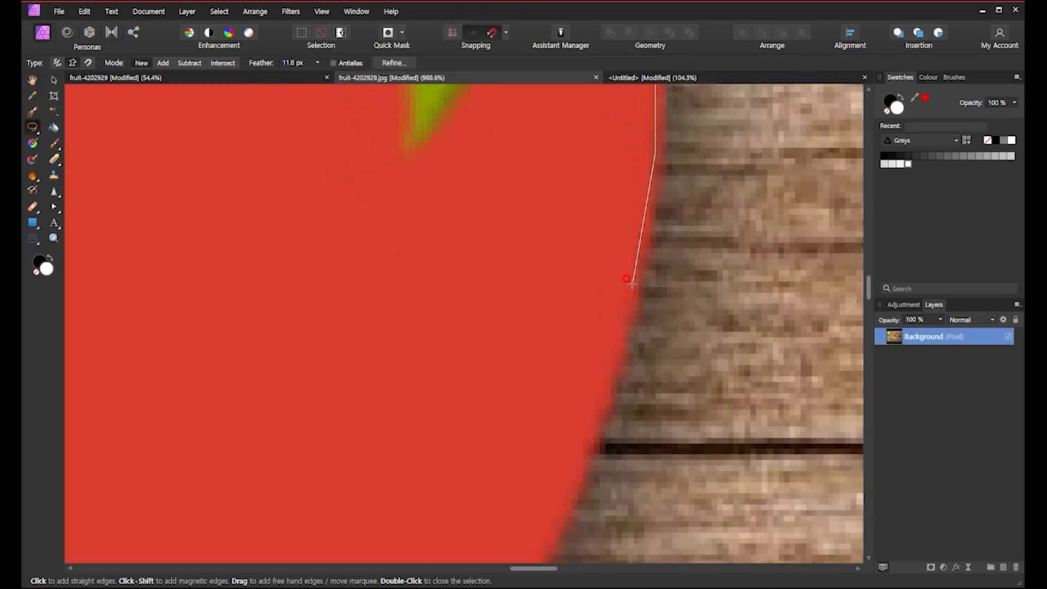
left_click(629, 293)
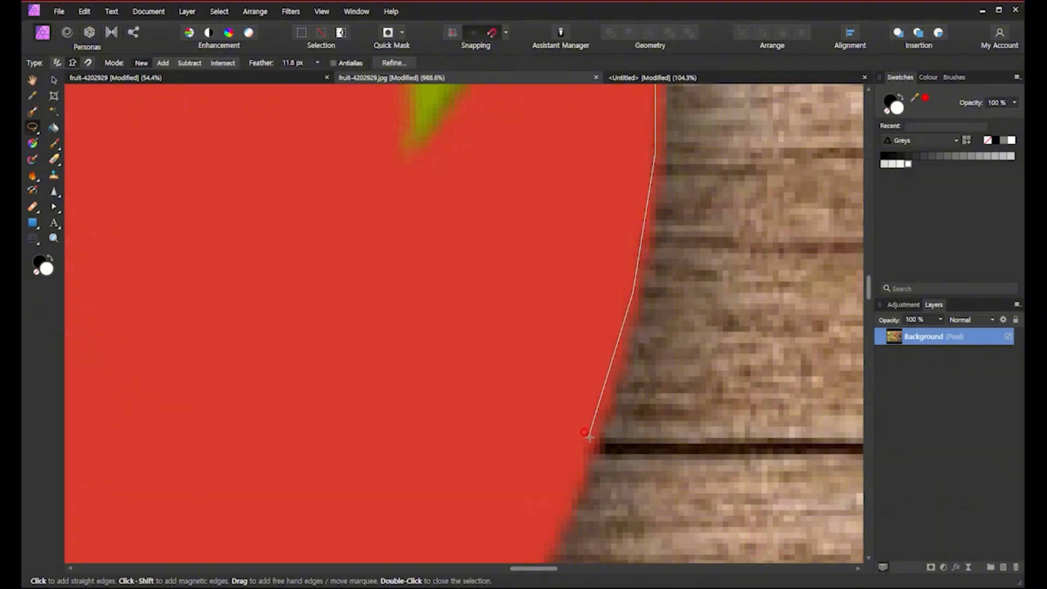
scroll(581, 455, "down", 5)
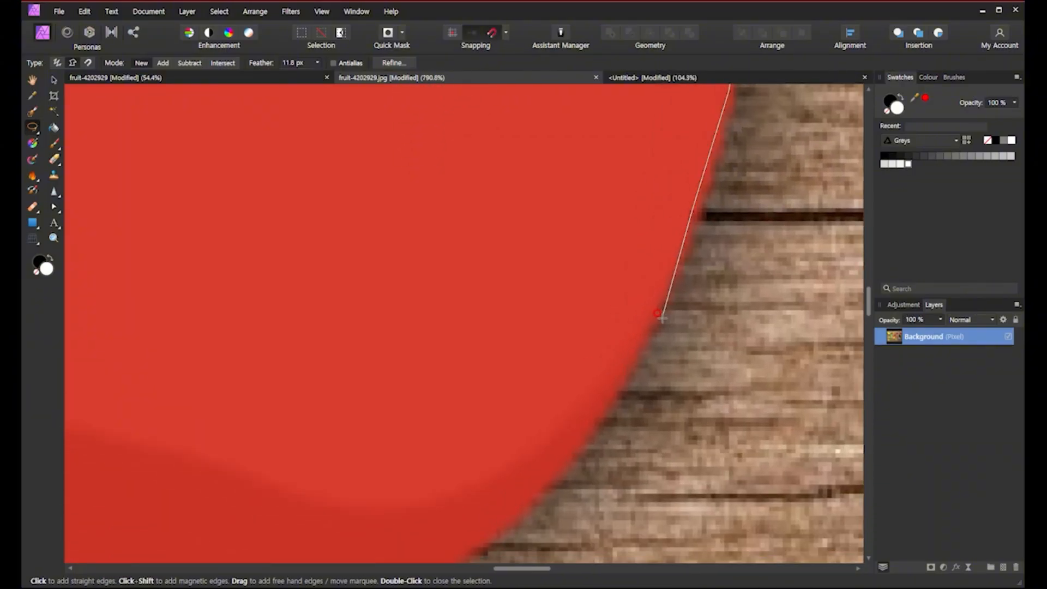
left_click(654, 319)
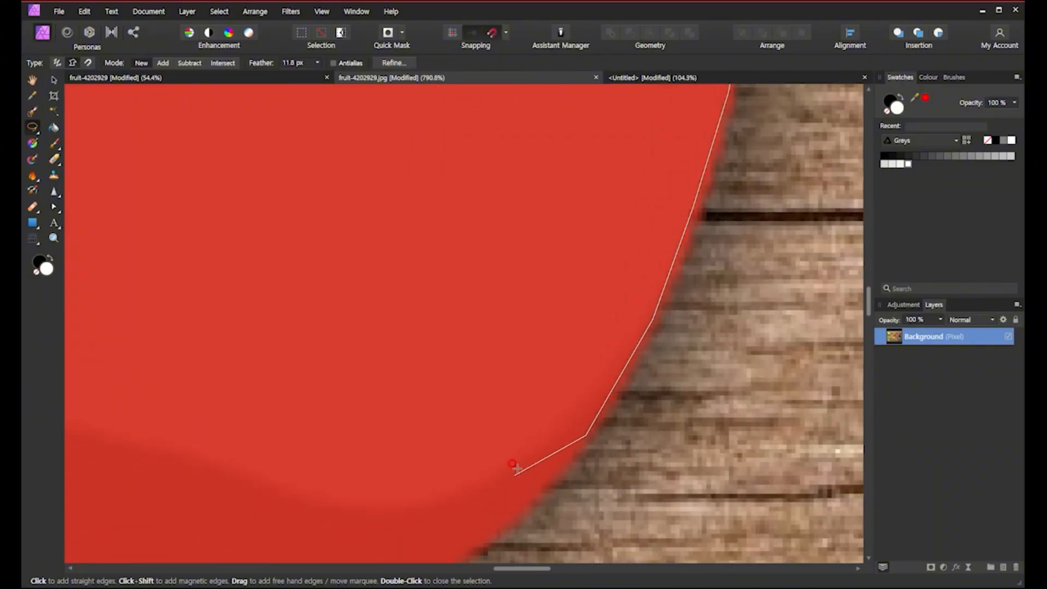
- Trace the apple's bottom edge back to the starting point and close the outline into a selection
left_click_drag(515, 468, 701, 182)
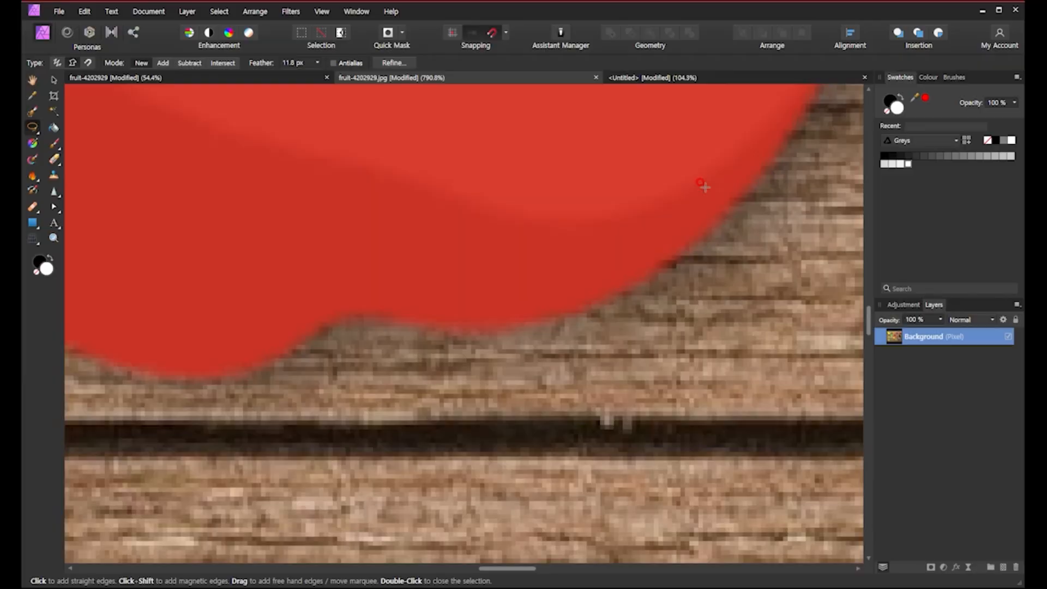
left_click(689, 238)
left_click(605, 295)
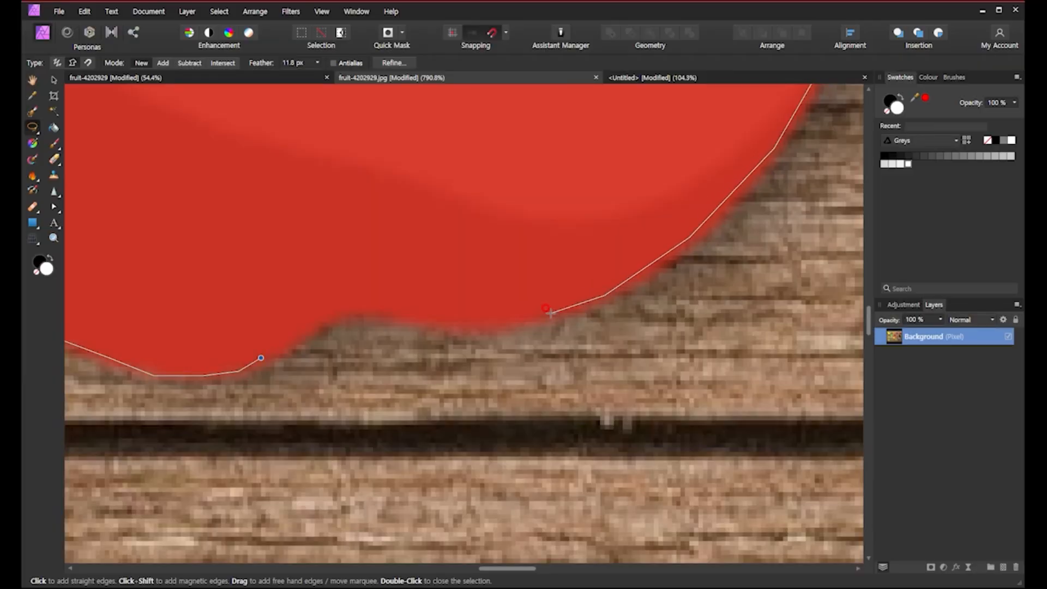
left_click(485, 322)
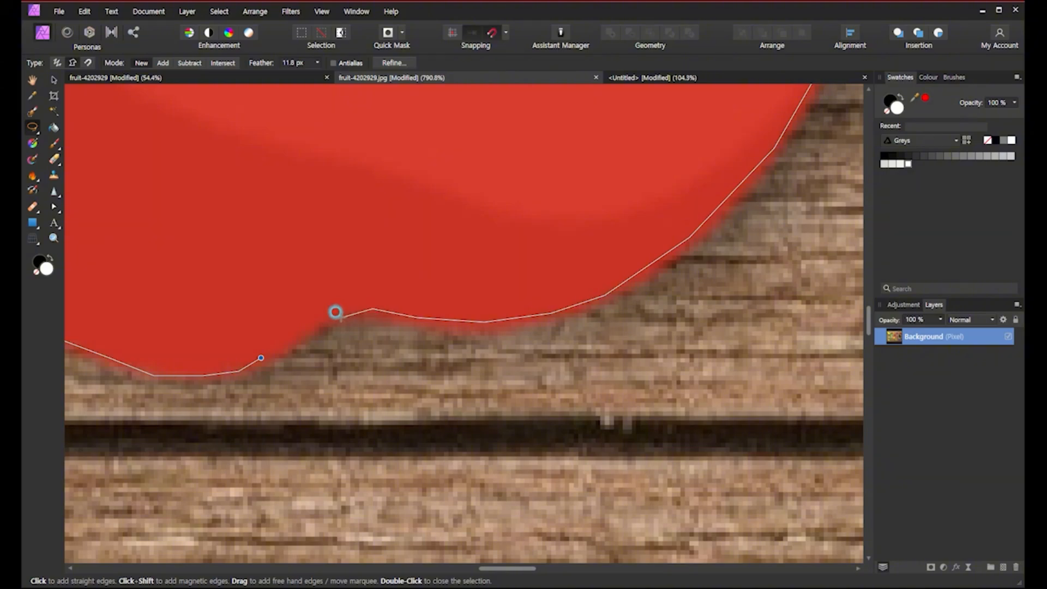
left_click(261, 355)
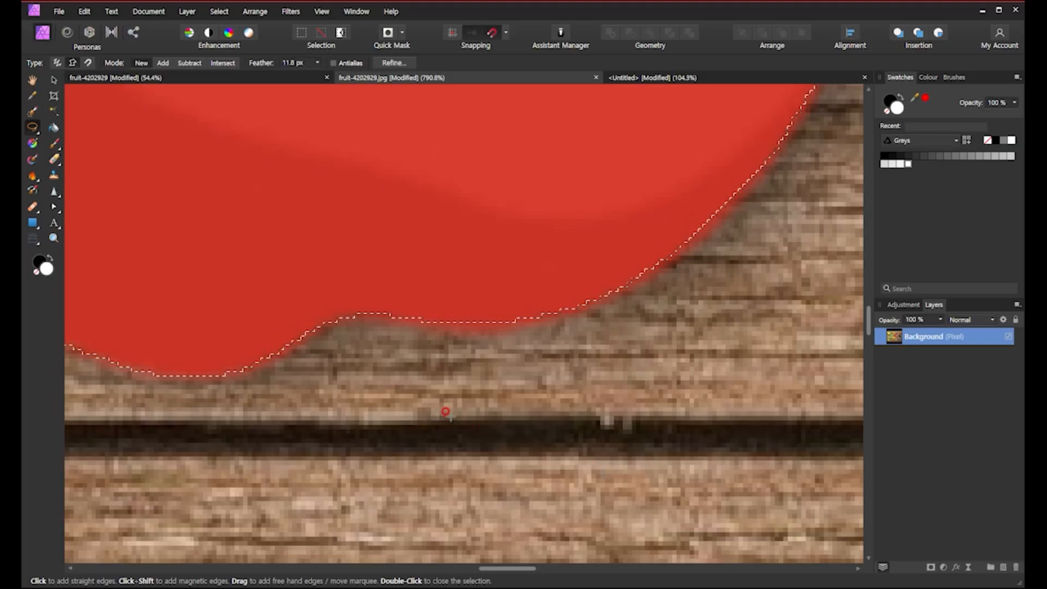
- Trace the wooden gap between the apple's stem and leaf and subtract it from the selection
scroll(446, 413, "down", 8)
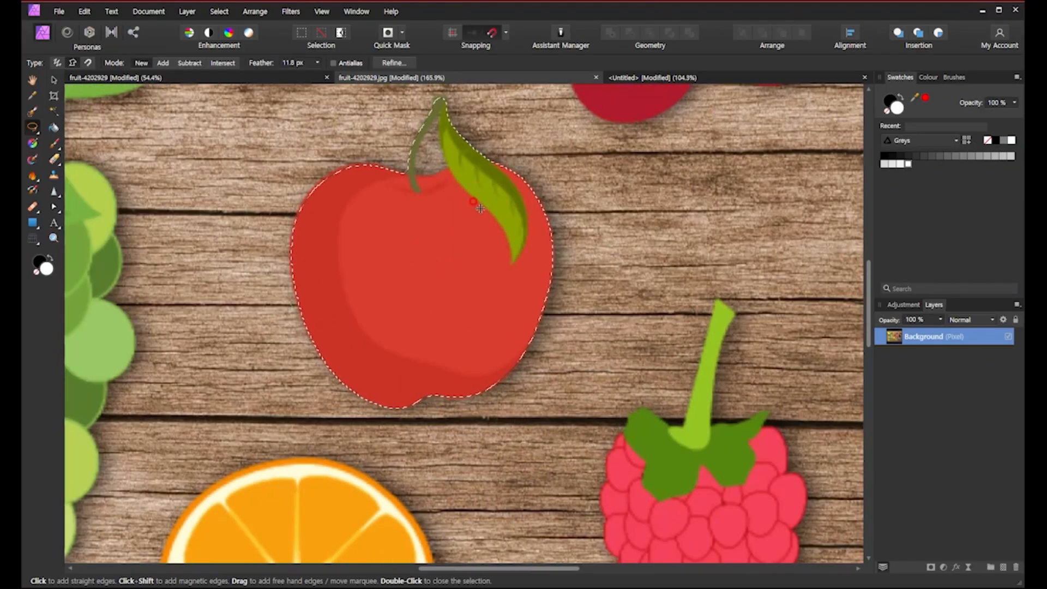
scroll(480, 208, "up", 3)
scroll(480, 209, "left", 2)
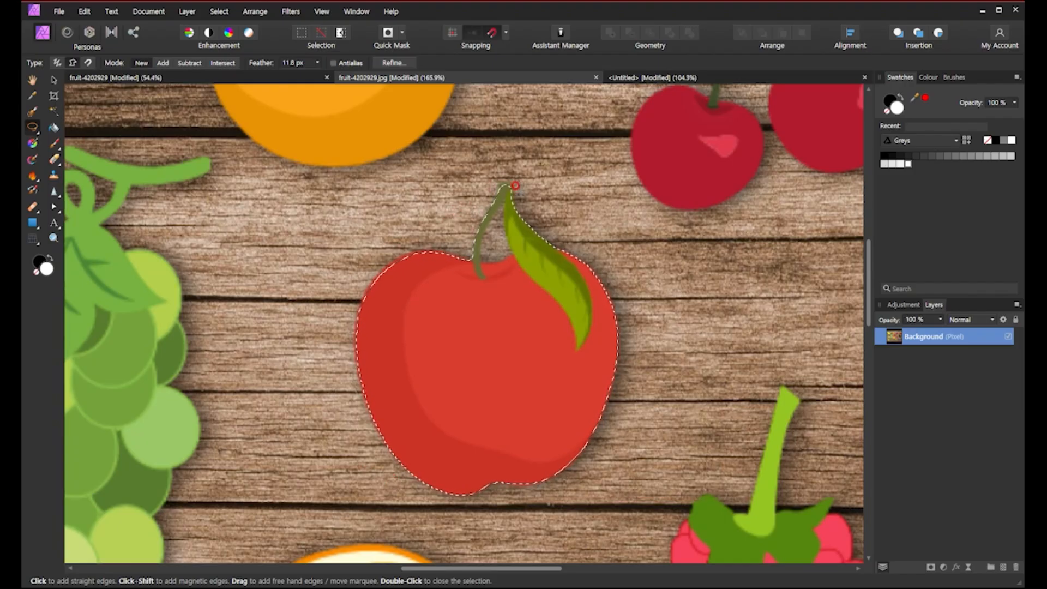
scroll(515, 186, "up", 5)
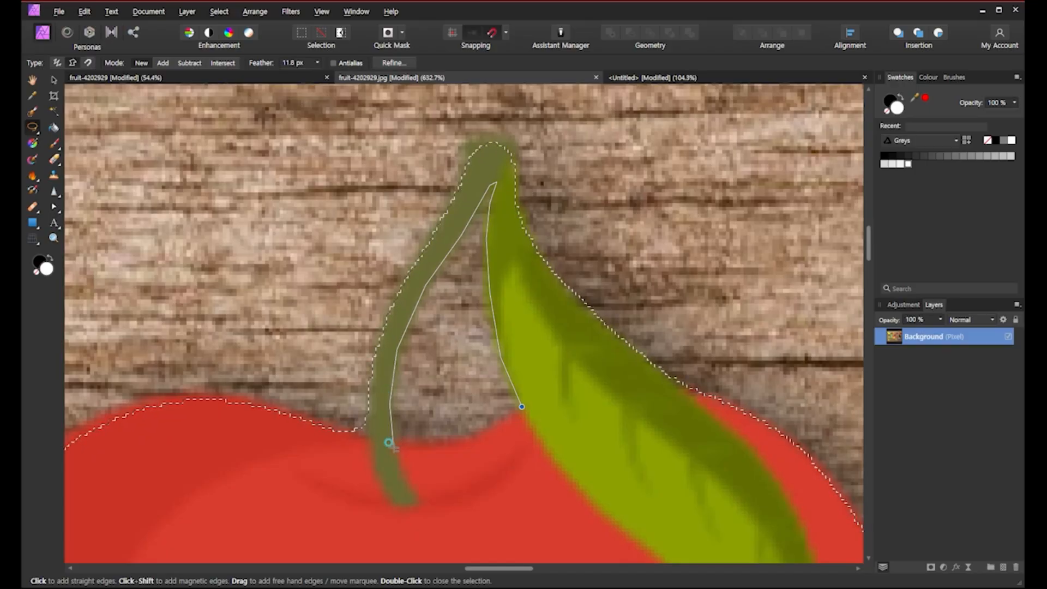
left_click(428, 449)
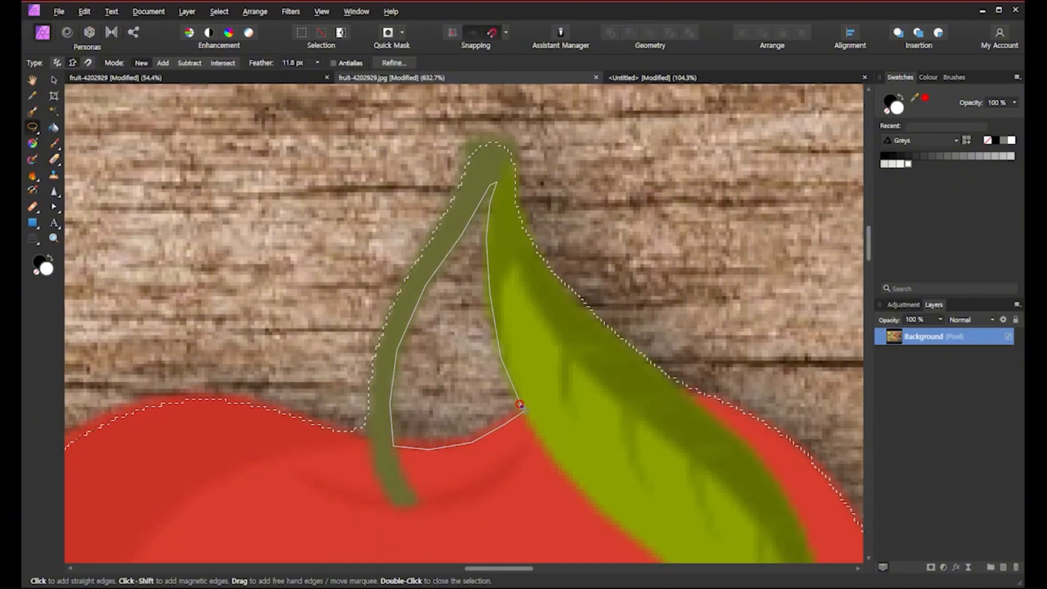
left_click(518, 403)
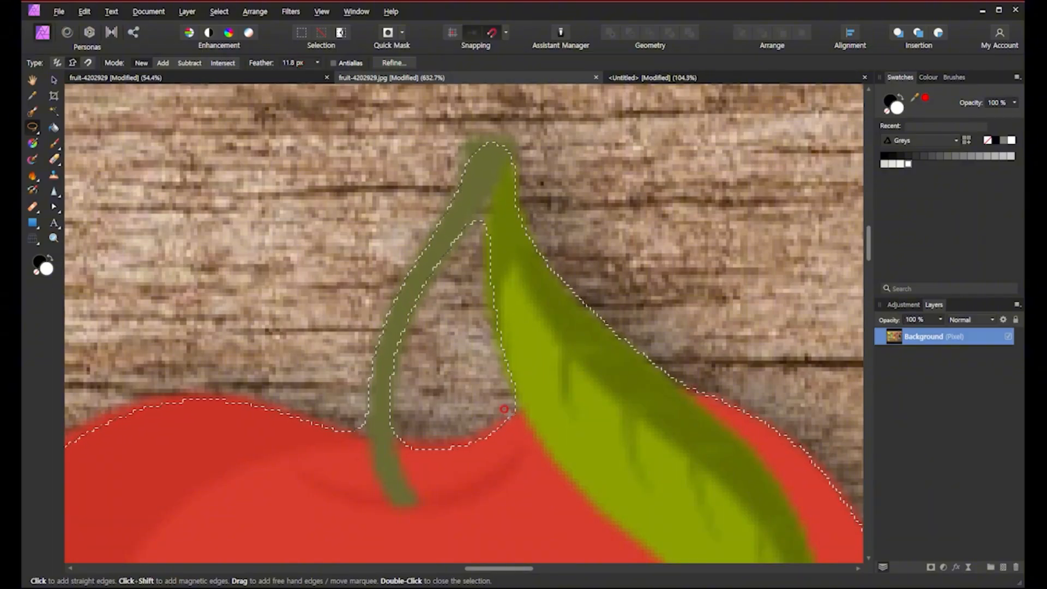
- Try to move the selected apple pixels to the right directly on the background layer, then undo the move
scroll(505, 409, "down", 5)
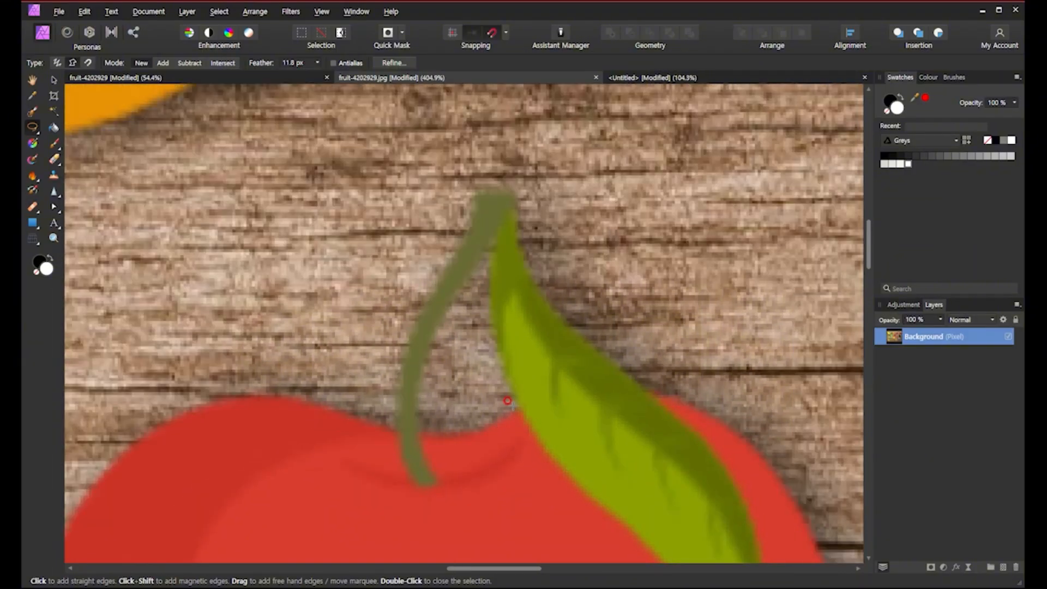
scroll(507, 401, "down", 2)
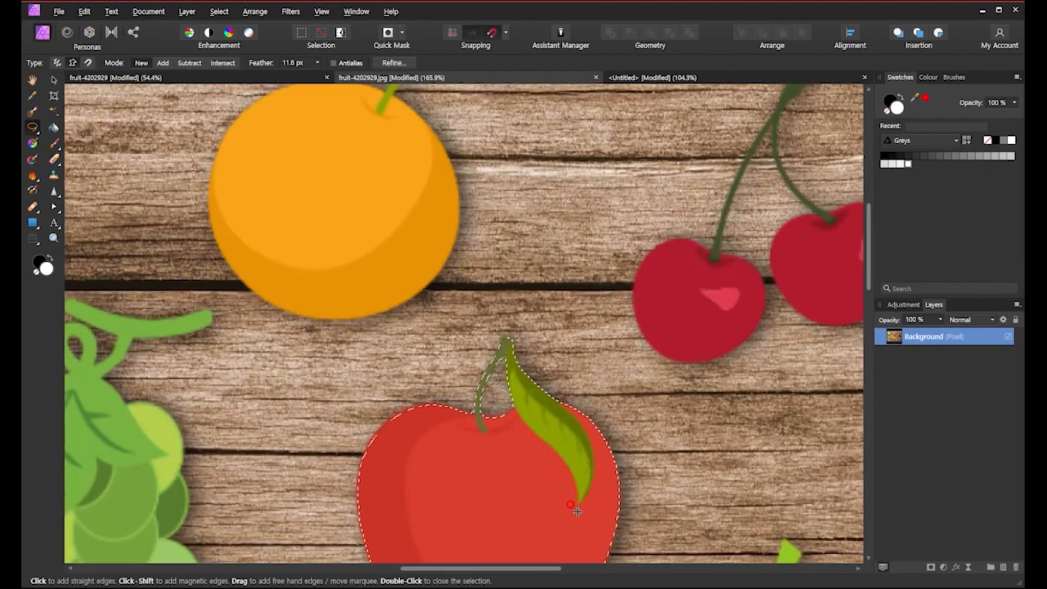
scroll(555, 316, "down", 3)
scroll(555, 327, "up", 2)
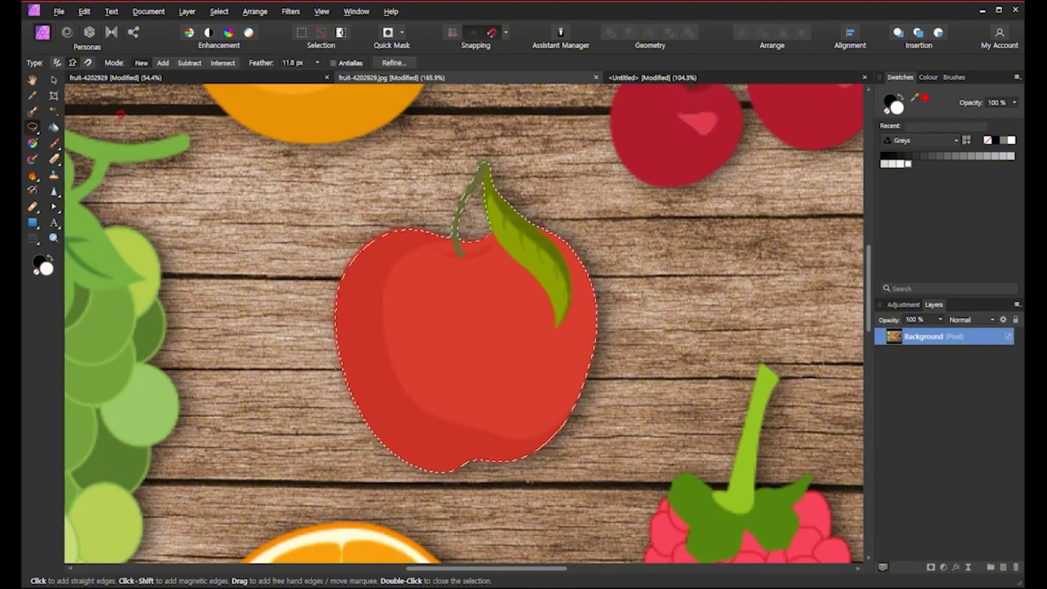
left_click(59, 80)
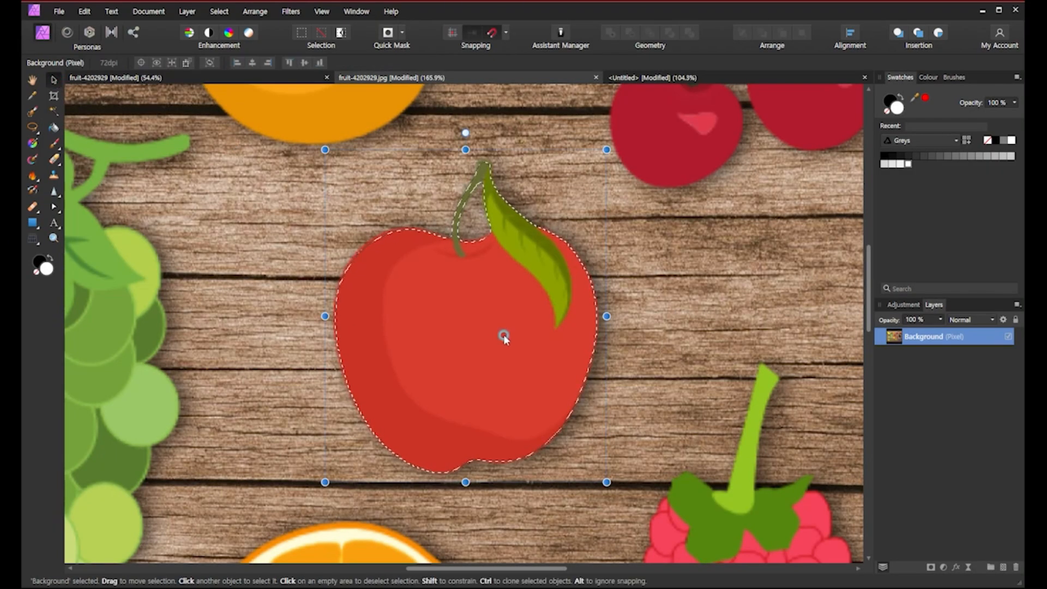
left_click_drag(503, 335, 621, 353)
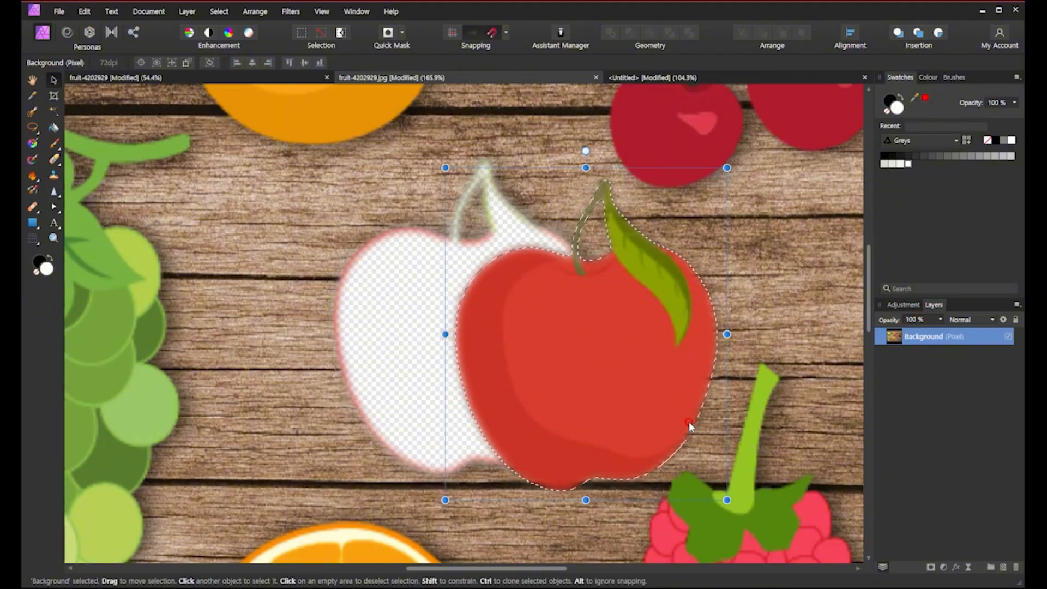
key("ctrl+z")
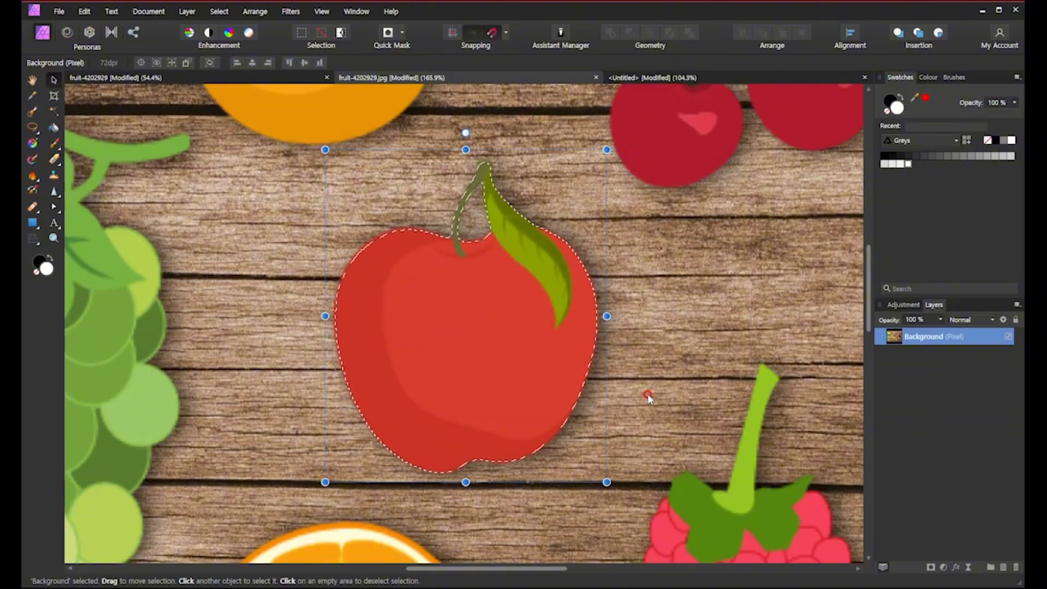
- Duplicate the selected apple onto a new layer above the background and keep that new layer active
key("ctrl+j")
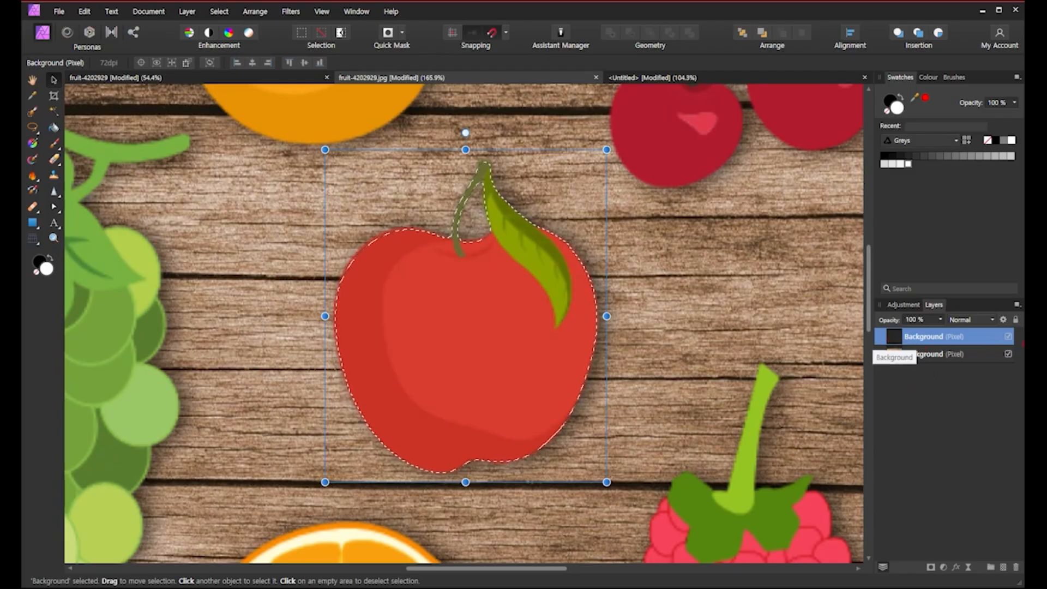
left_click(1007, 338)
left_click_drag(606, 338, 748, 353)
key("ctrl+z")
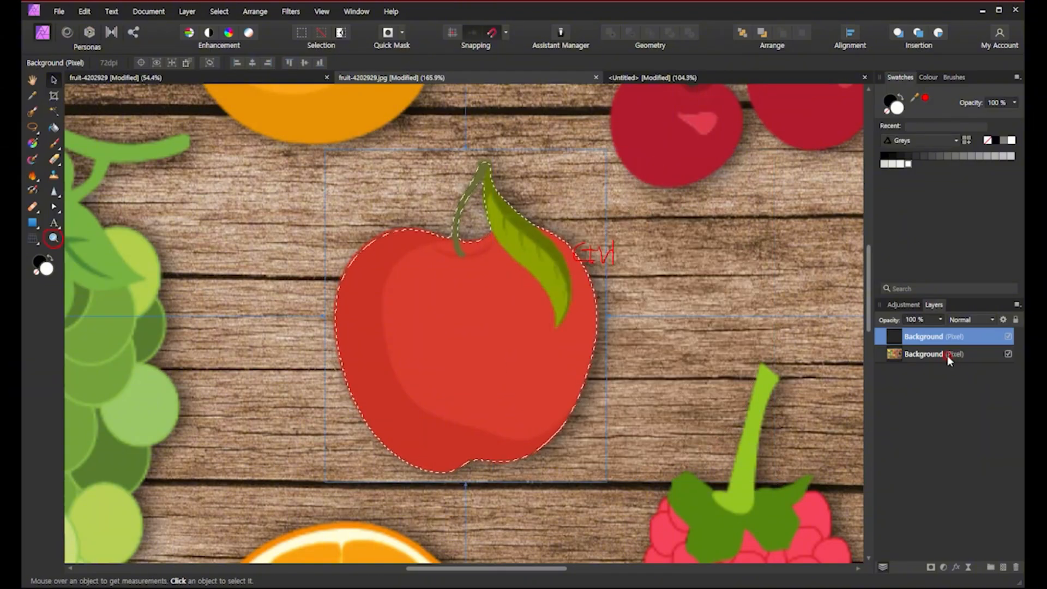
left_click(920, 335)
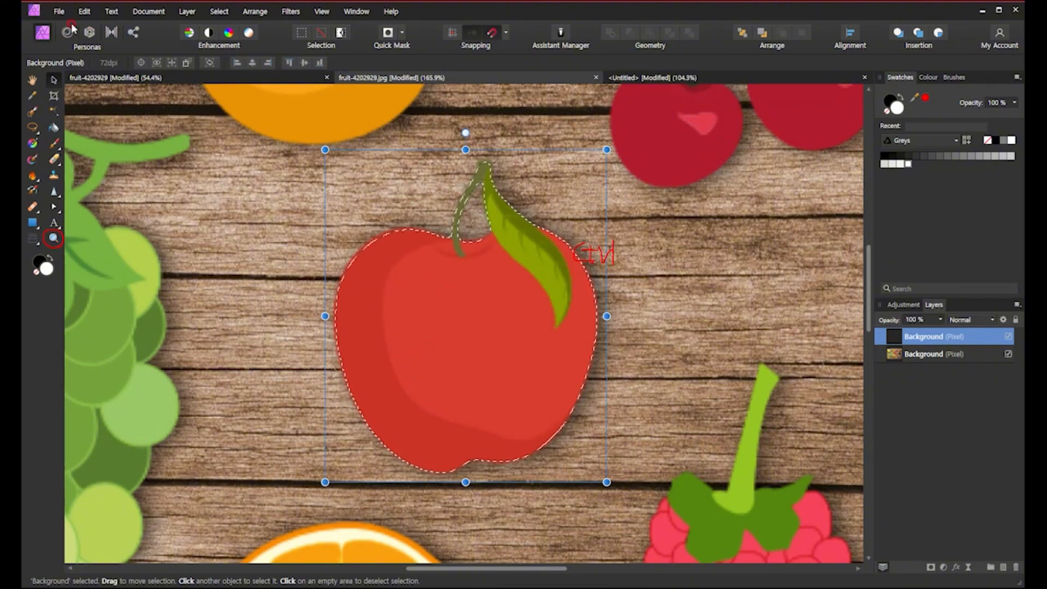
- Try to move the apple copy to the right so it partly overlaps the original apple
left_click_drag(444, 297, 617, 327)
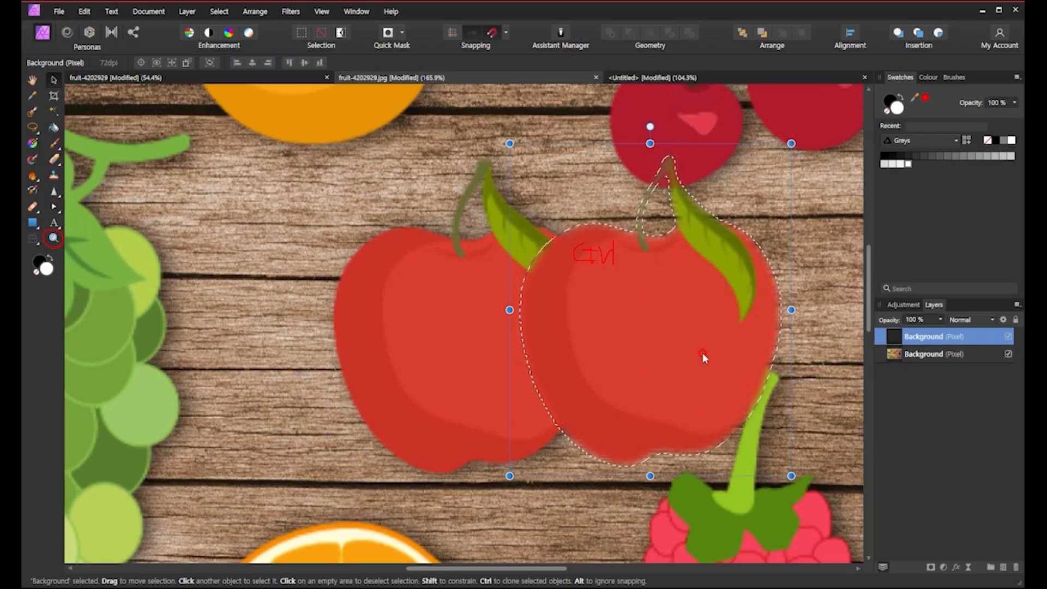
left_click_drag(704, 356, 705, 360)
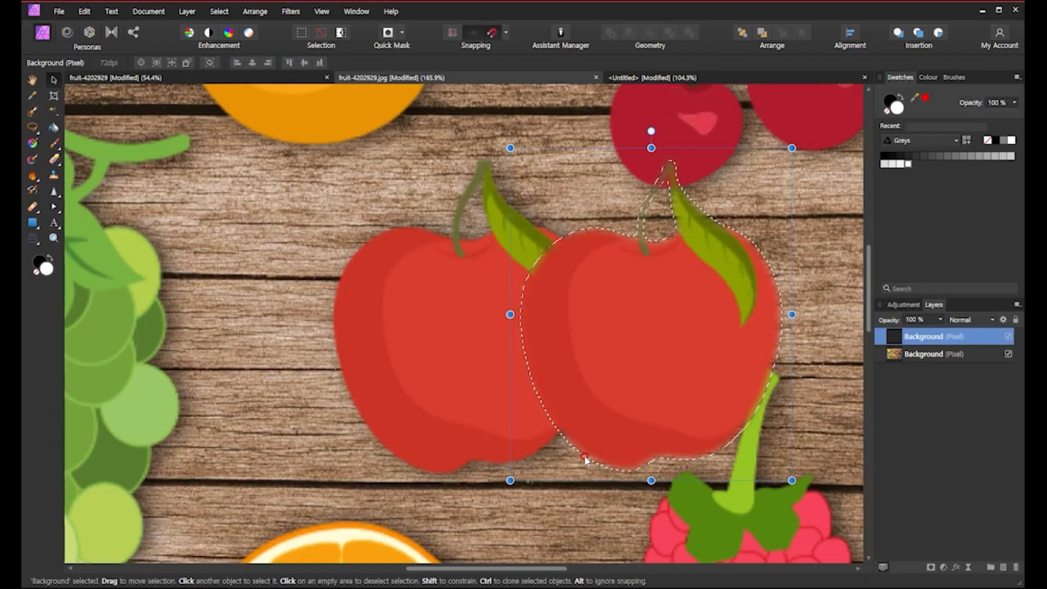
scroll(584, 456, "down", 5)
scroll(584, 456, "down", 1)
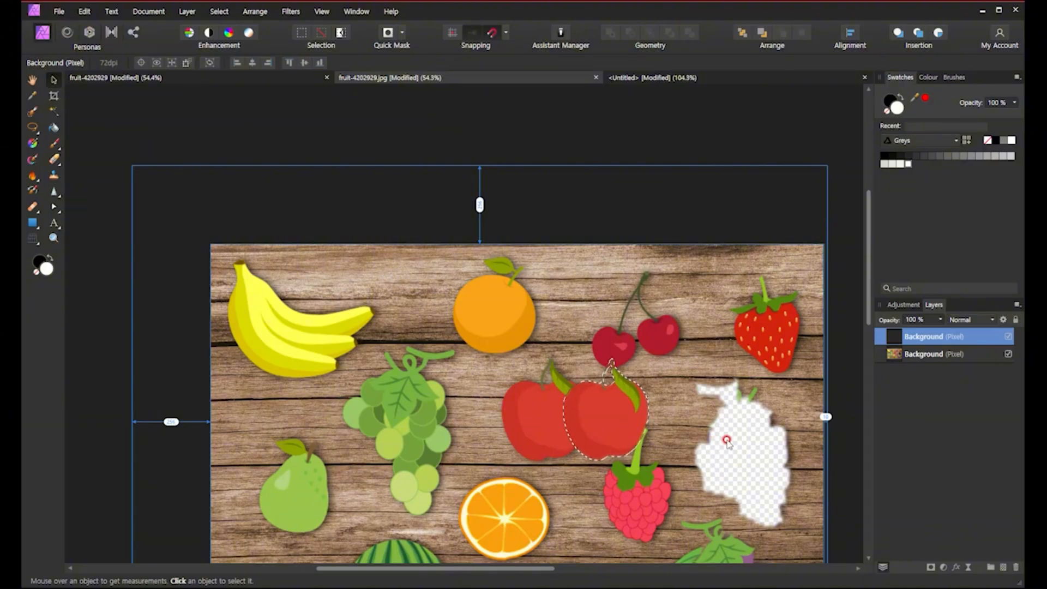
- Undo the accidental background move and place the apple copy over the green grapes
key("v")
left_click_drag(714, 470, 711, 437)
key("ctrl+z")
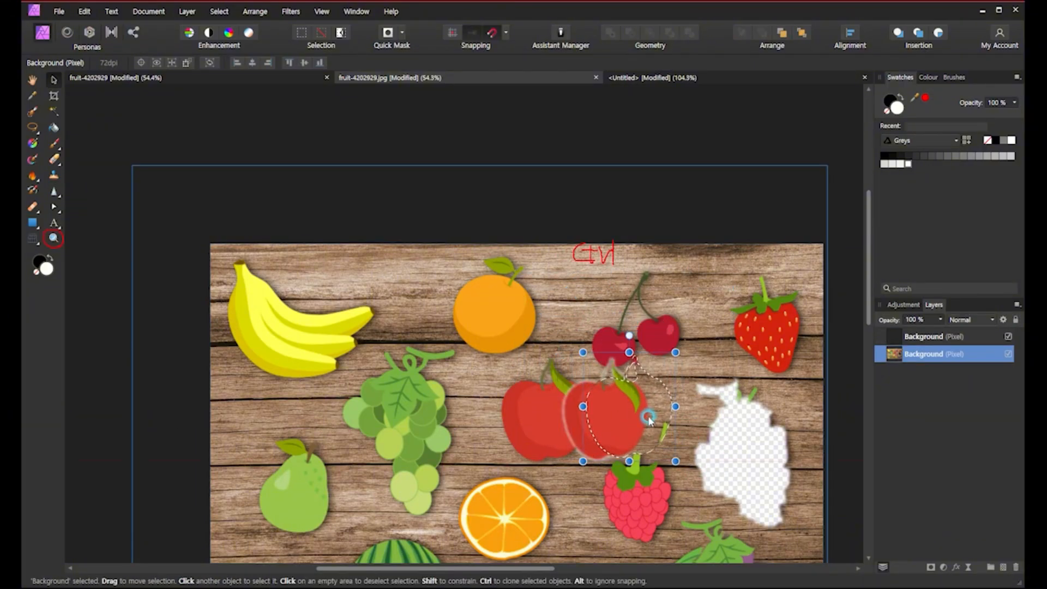
left_click_drag(601, 431, 429, 400)
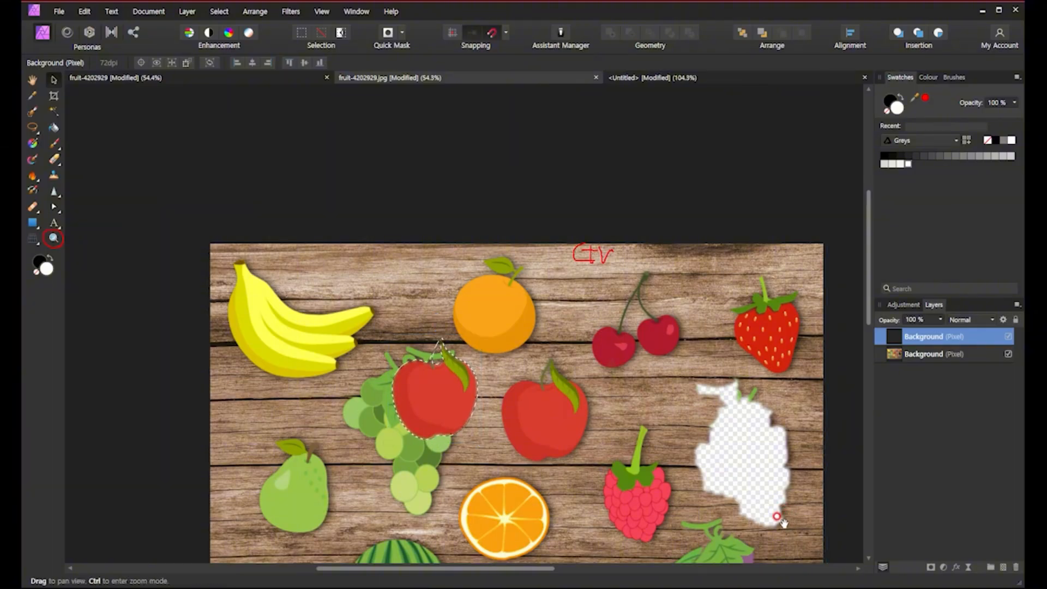
left_click_drag(783, 511, 741, 397)
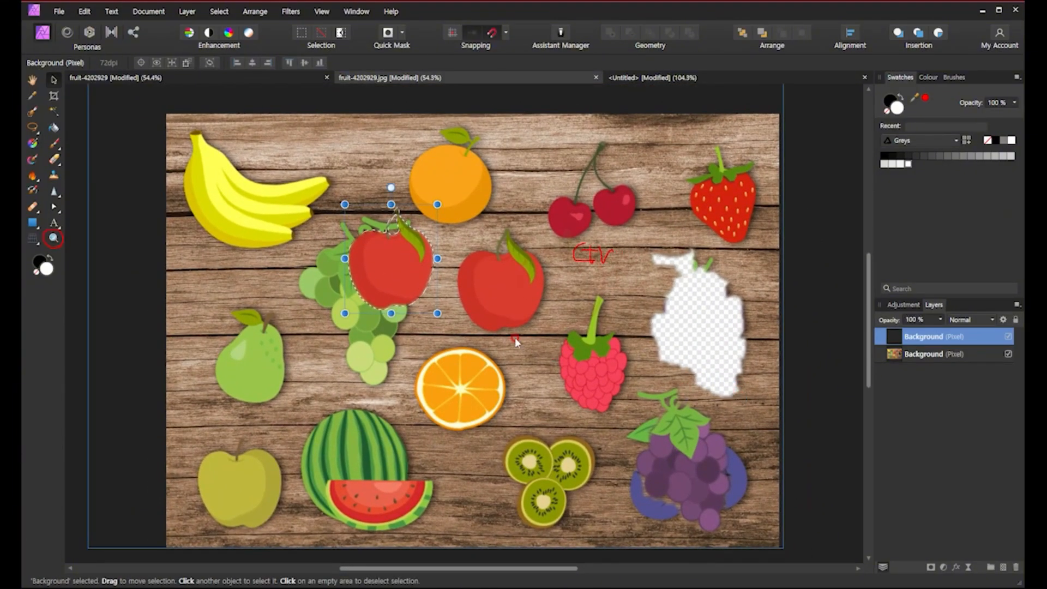
- Deselect and try to move the apple copy from the grapes toward the orange slice, then undo
key("ctrl+d")
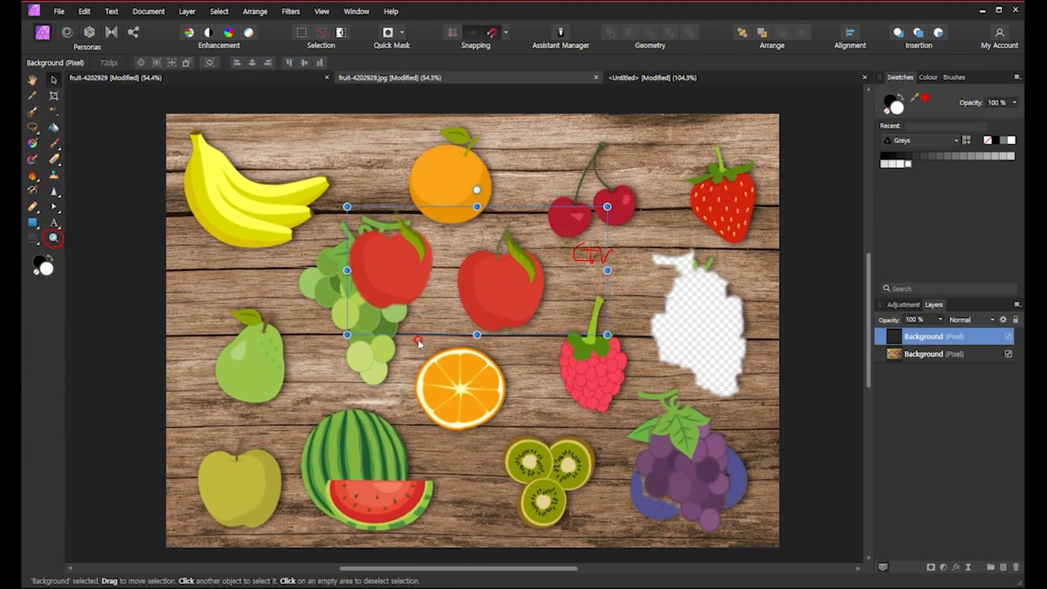
left_click(395, 278)
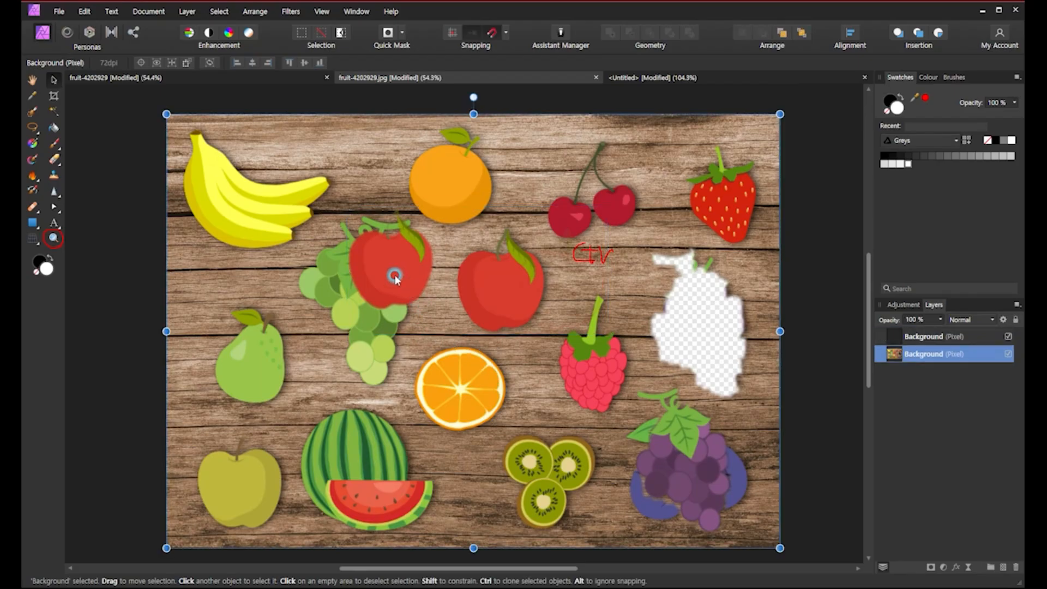
left_click_drag(396, 279, 470, 321)
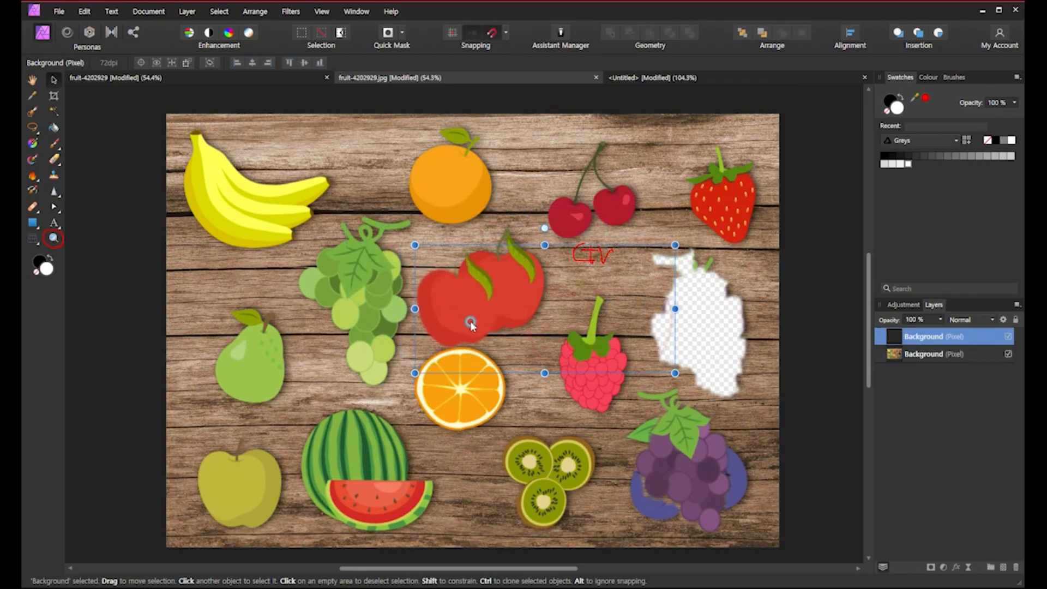
key("ctrl+z")
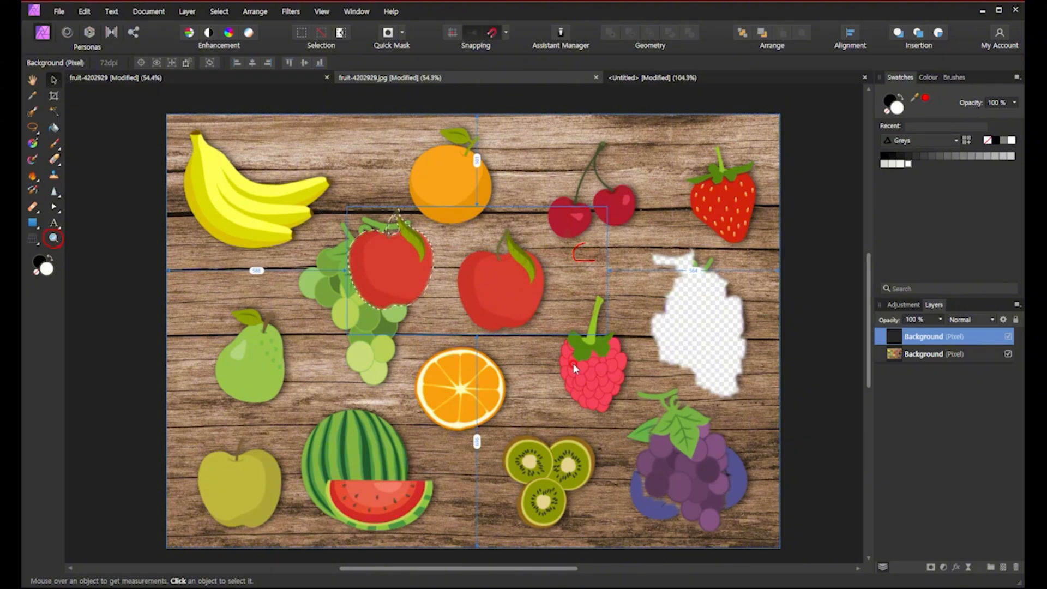
- Try deselecting and moving the apple copy down toward the raspberry, then undo until it is back over the original apple
key("ctrl+shift+z")
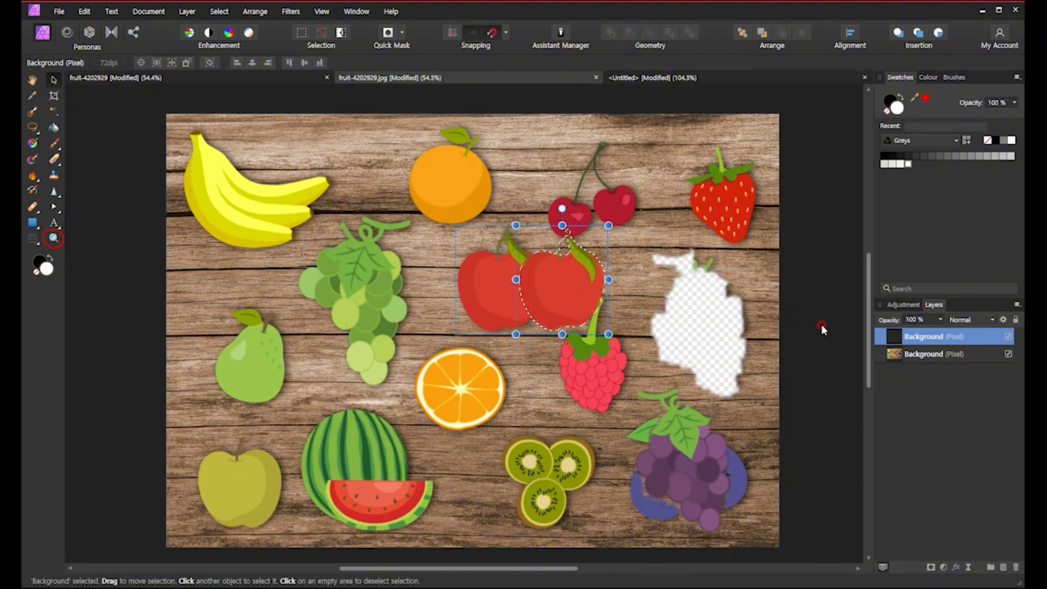
key("m")
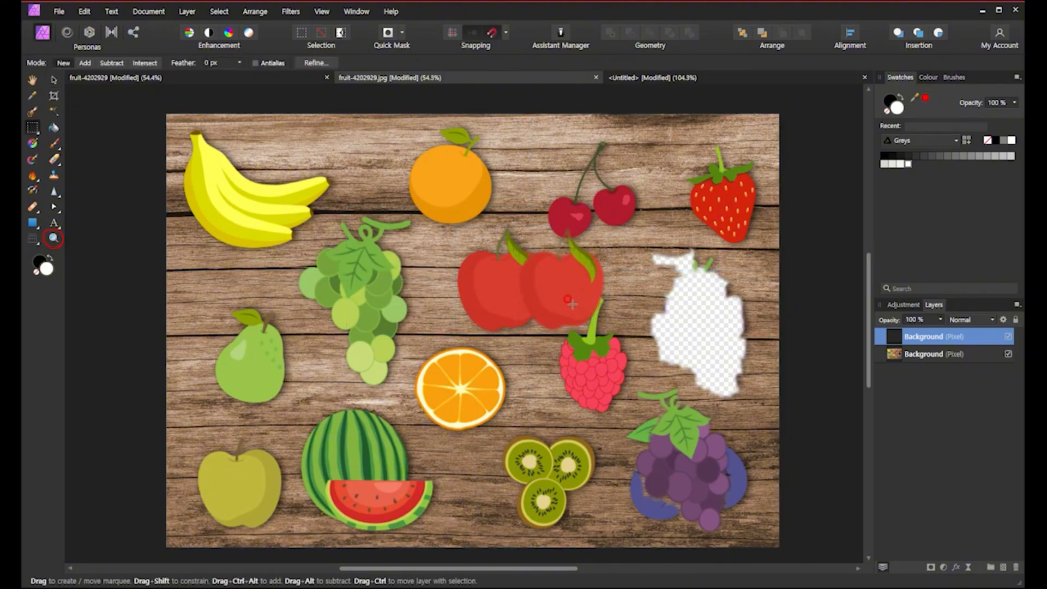
key("v")
left_click_drag(571, 290, 561, 319)
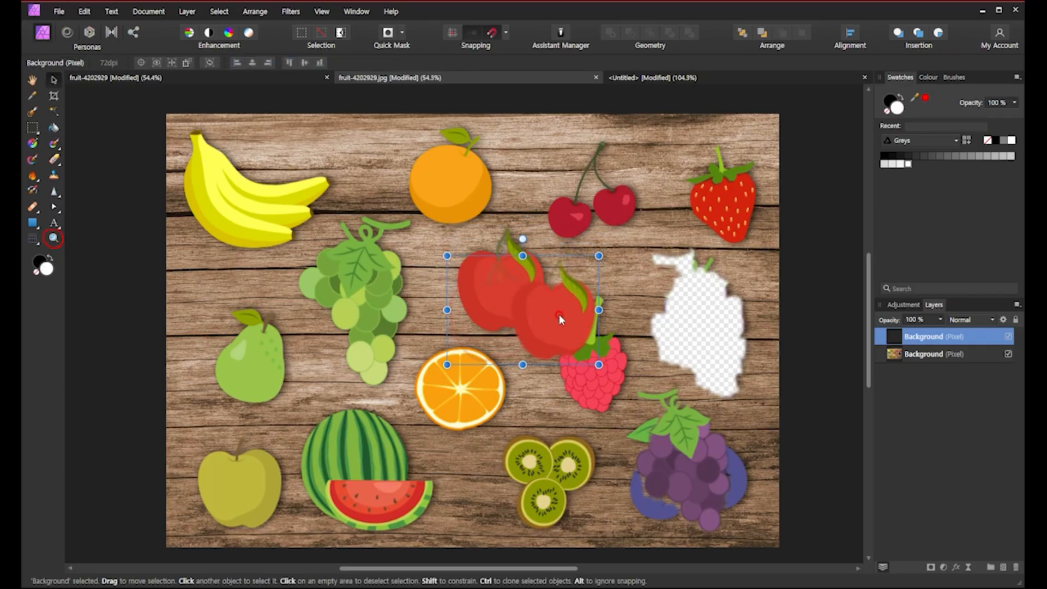
key("ctrl+z")
key("ctrl+z")
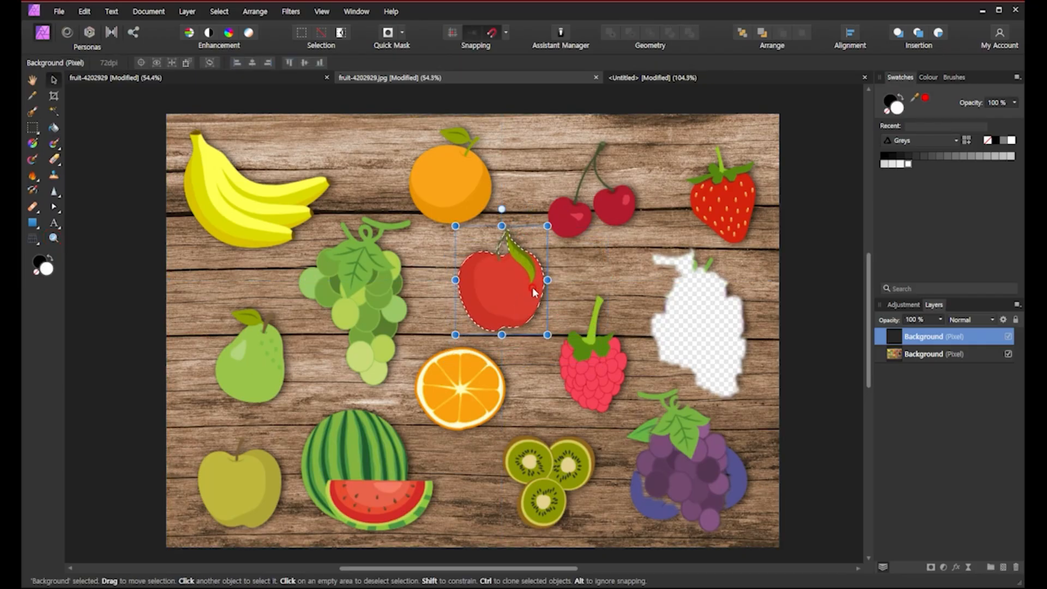
- Deselect the outline and move the apple copy left of the original, partly over the green grapes
key("m")
key("v")
mouse_move(514, 293)
left_mouse_down()
mouse_move(554, 319)
mouse_move(670, 308)
mouse_move(439, 322)
mouse_move(375, 244)
mouse_move(374, 187)
mouse_move(436, 256)
mouse_move(432, 287)
left_mouse_up()
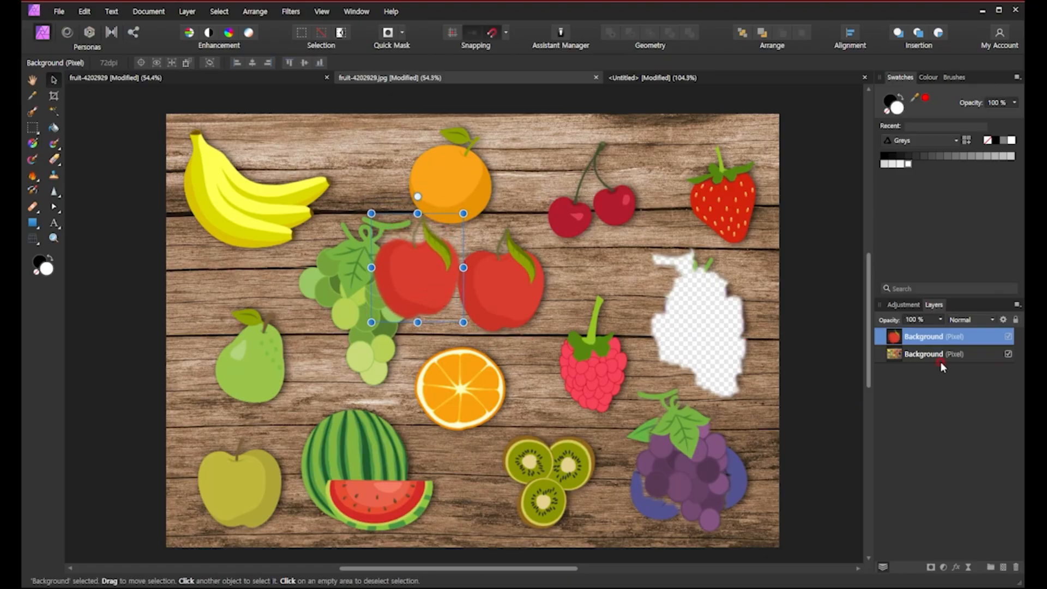
- Hide the original fruit picture layer and reposition the cut-out apple near the upper centre of the transparent canvas
left_click(1006, 355)
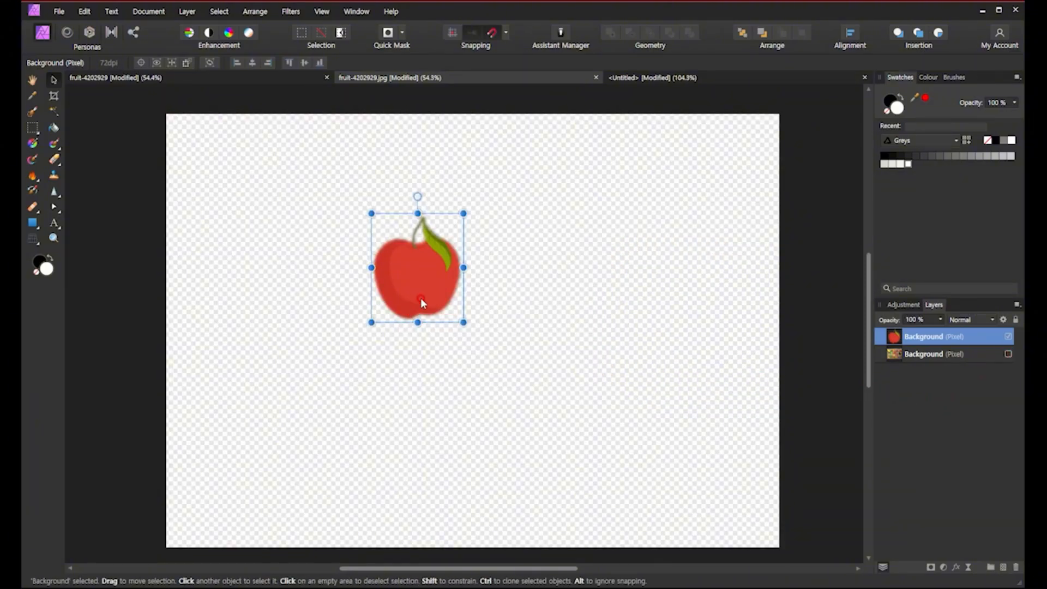
left_click_drag(423, 303, 464, 340)
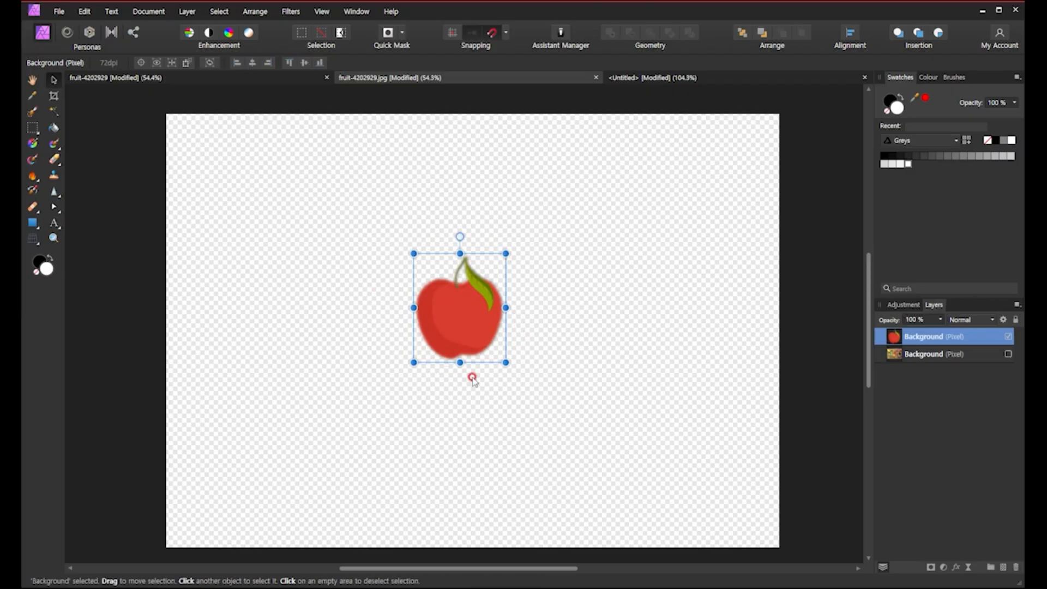
left_click_drag(476, 319, 508, 290)
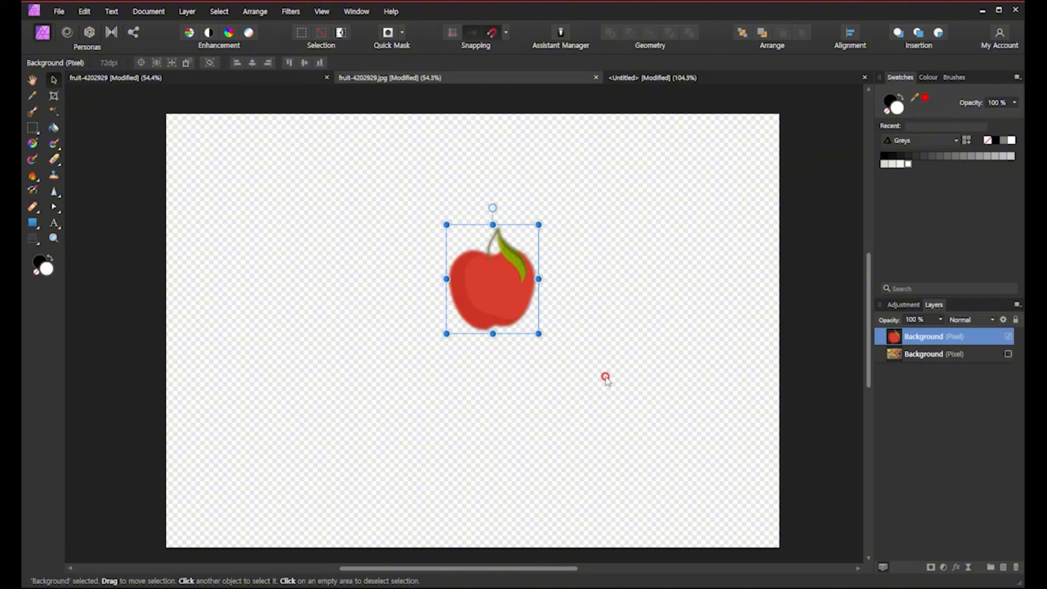
left_click_drag(499, 310, 481, 306)
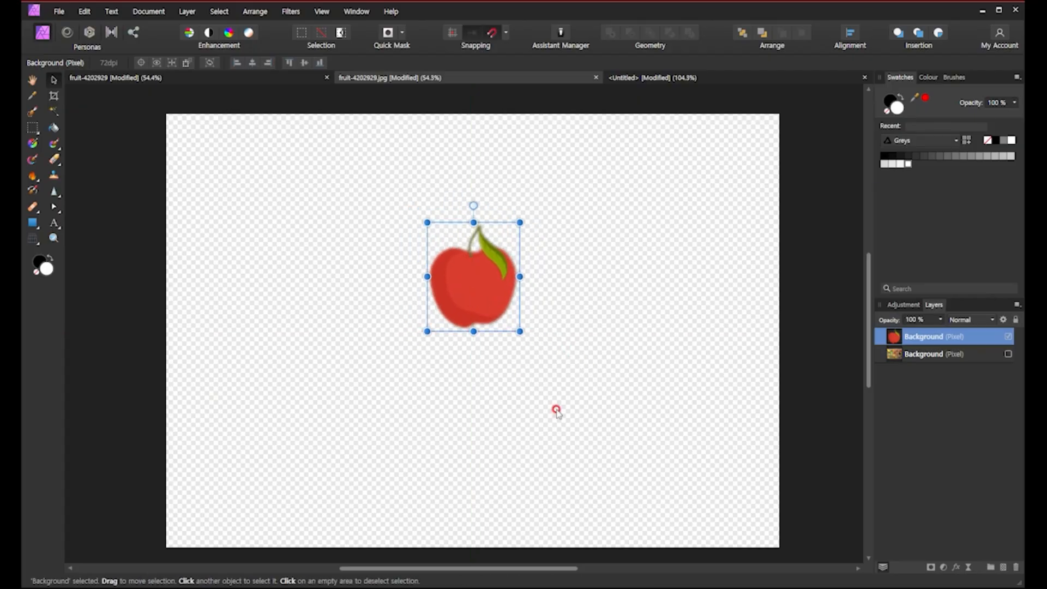
- Compare with the cut-out fruits in the fruit-4202929 document, then return to fruit-4202929.jpg
left_click(216, 82)
left_click_drag(414, 196, 417, 220)
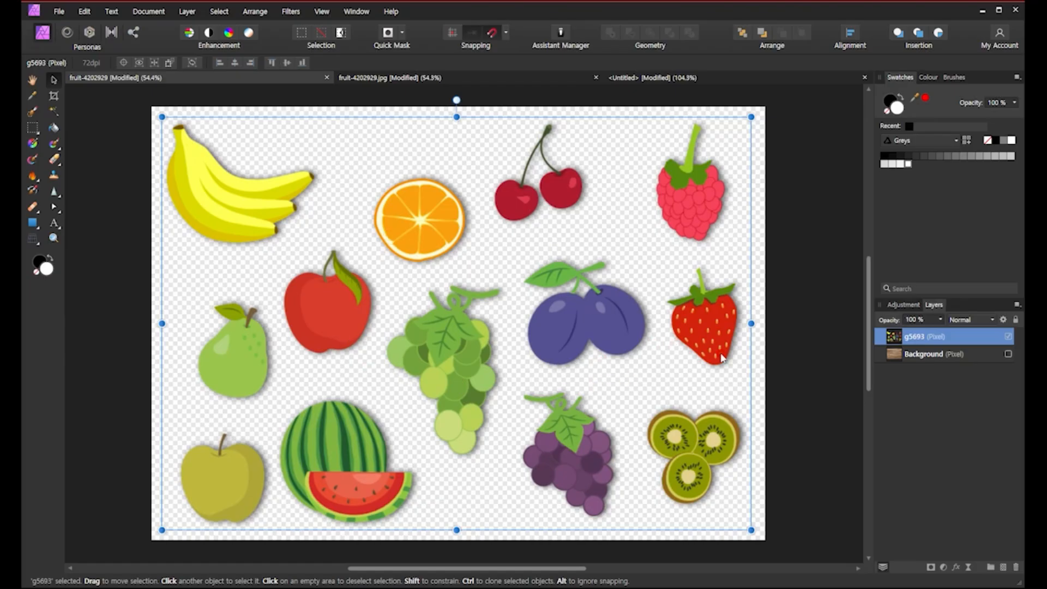
left_click(478, 84)
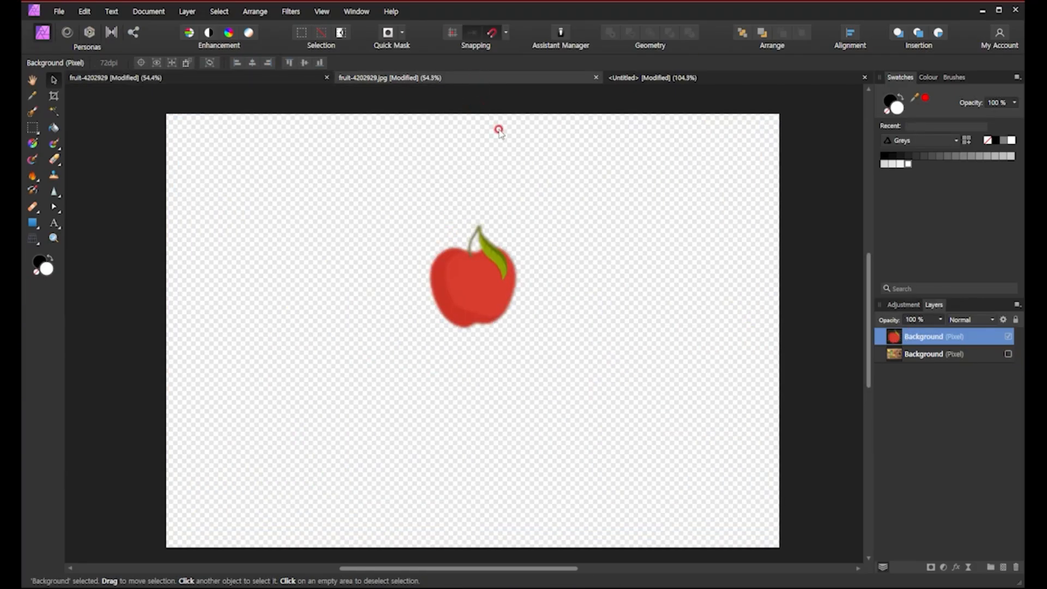
- Show the original fruit picture layer again and move the apple copy to the right of the original apple, just above the raspberry
left_click(1008, 354)
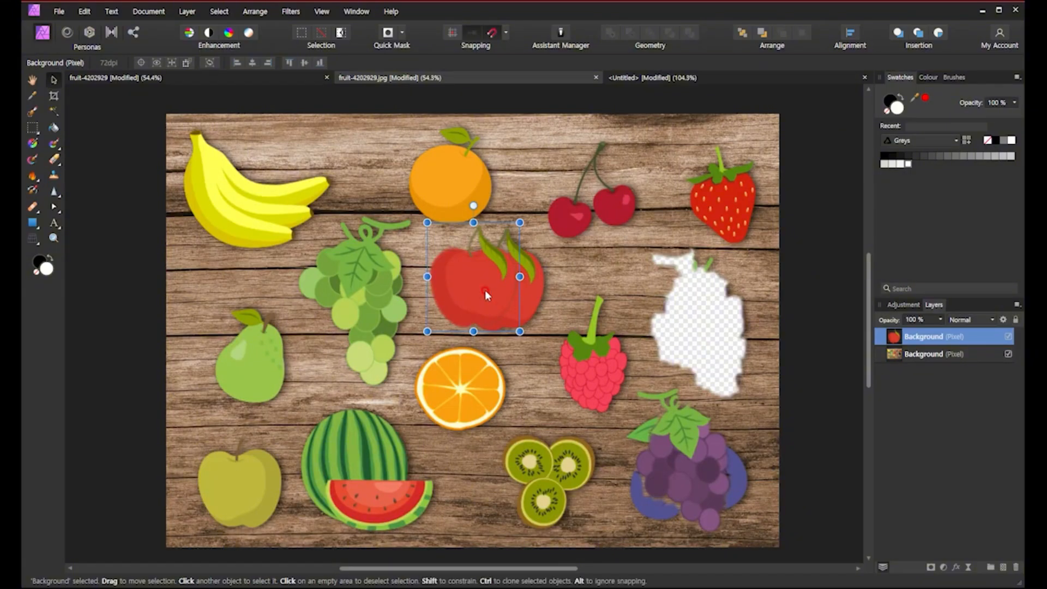
left_click_drag(485, 290, 633, 298)
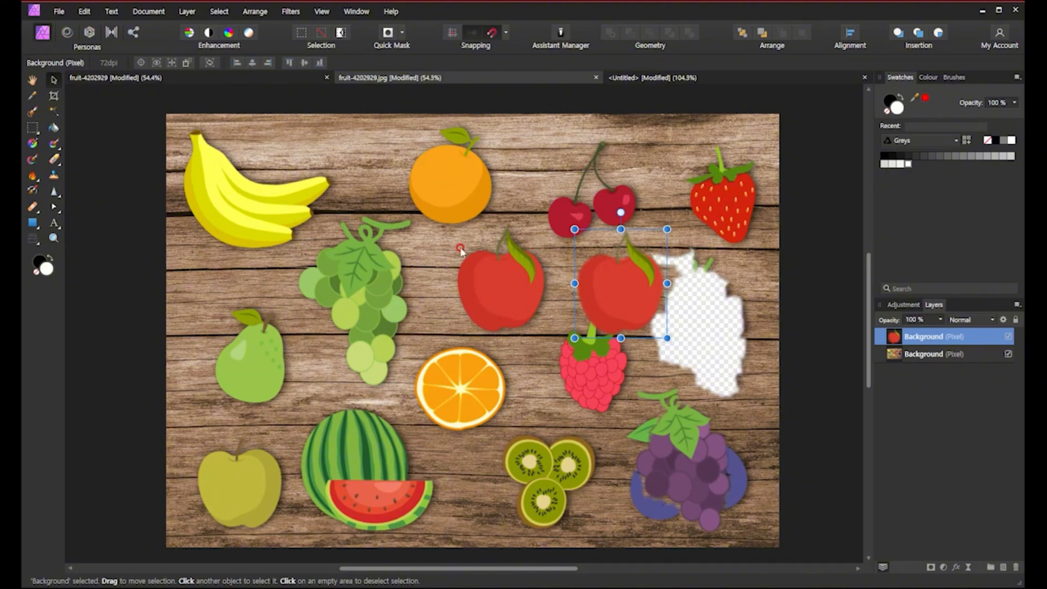
- Switch to the fruit-4202929 document and nudge the layer with all cut-out fruits slightly up and to the right, leaving it selected
left_click(284, 77)
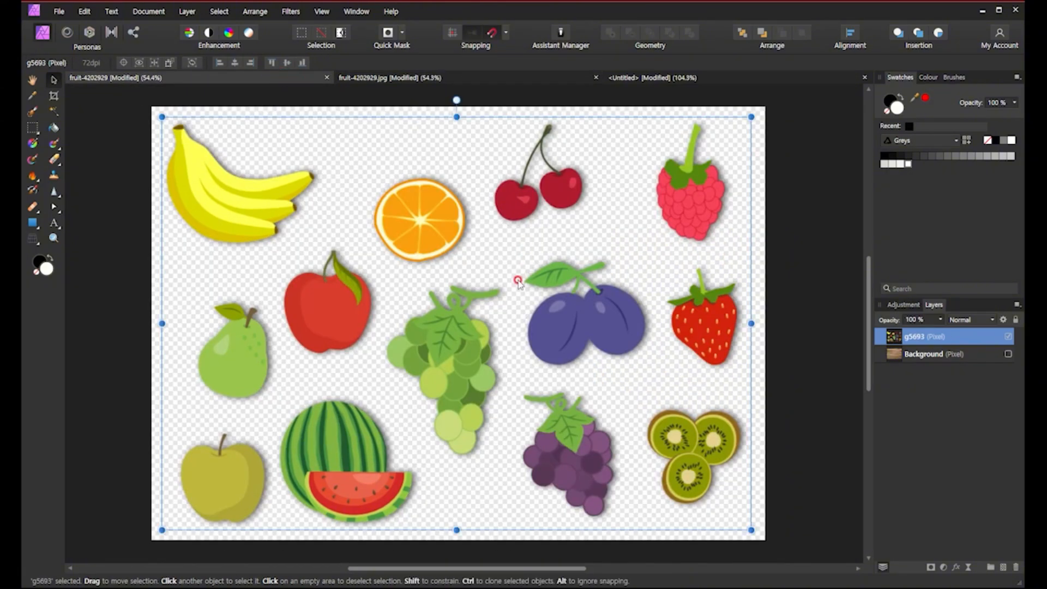
left_click_drag(439, 220, 445, 217)
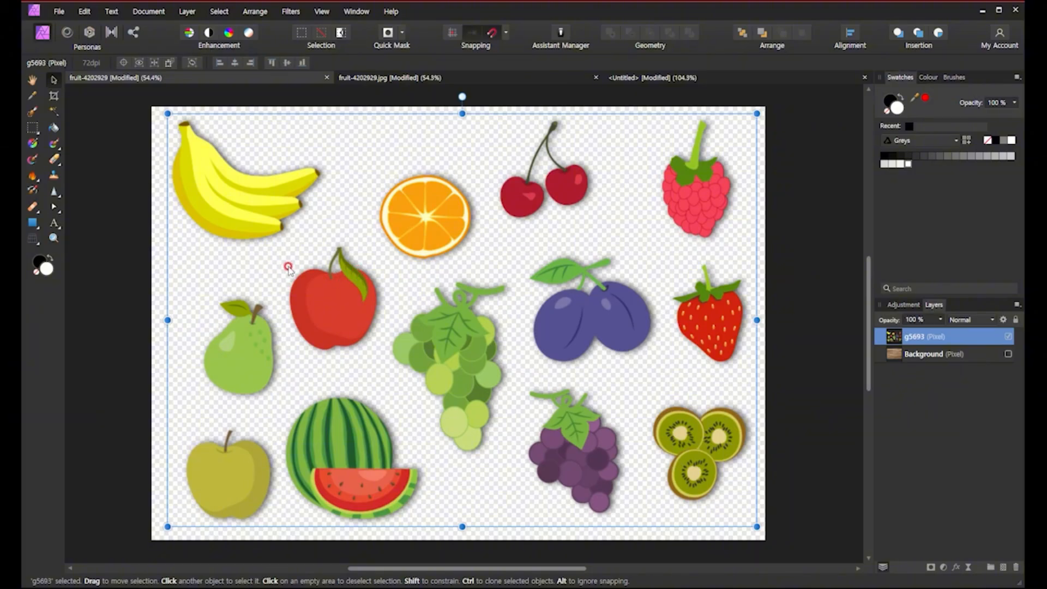
left_click(154, 258)
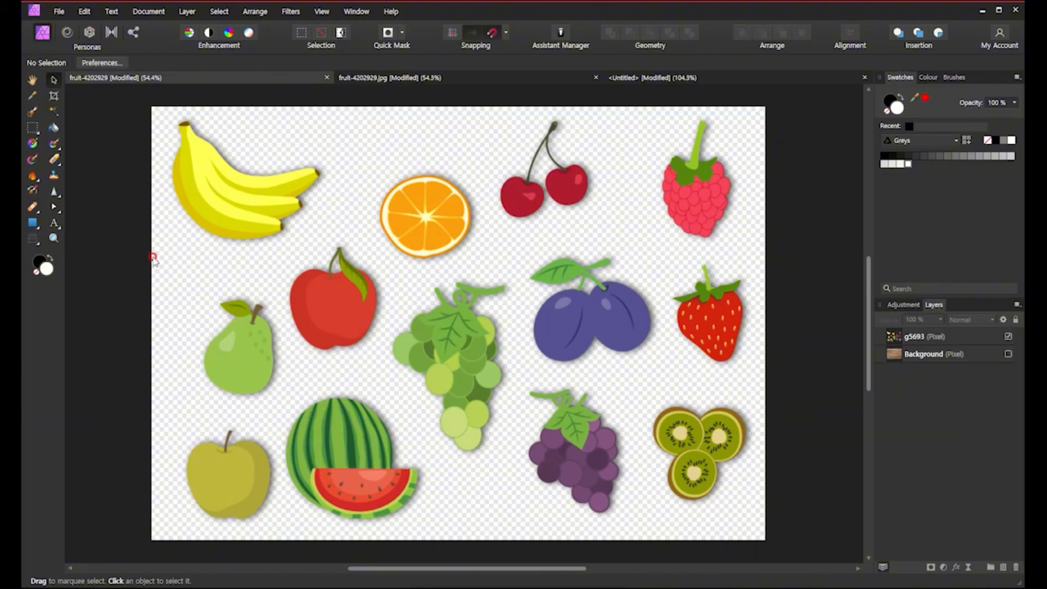
left_click(248, 226)
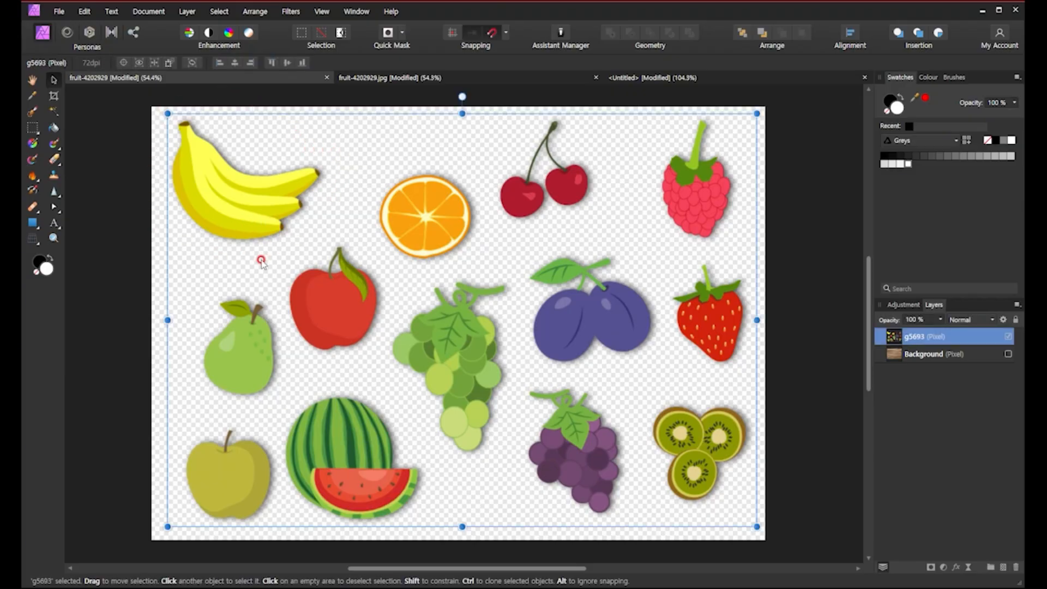
- Try a freehand outline around the bananas, then clear it after comparing with fruit-4202929.jpg
left_click(34, 134)
left_click(92, 185)
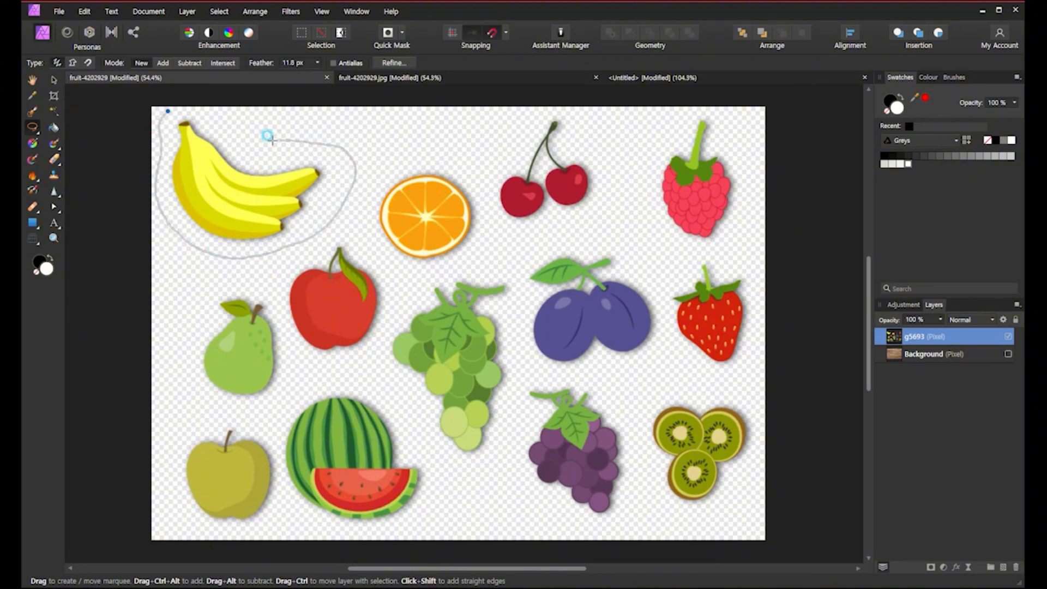
left_click_drag(163, 106, 164, 108)
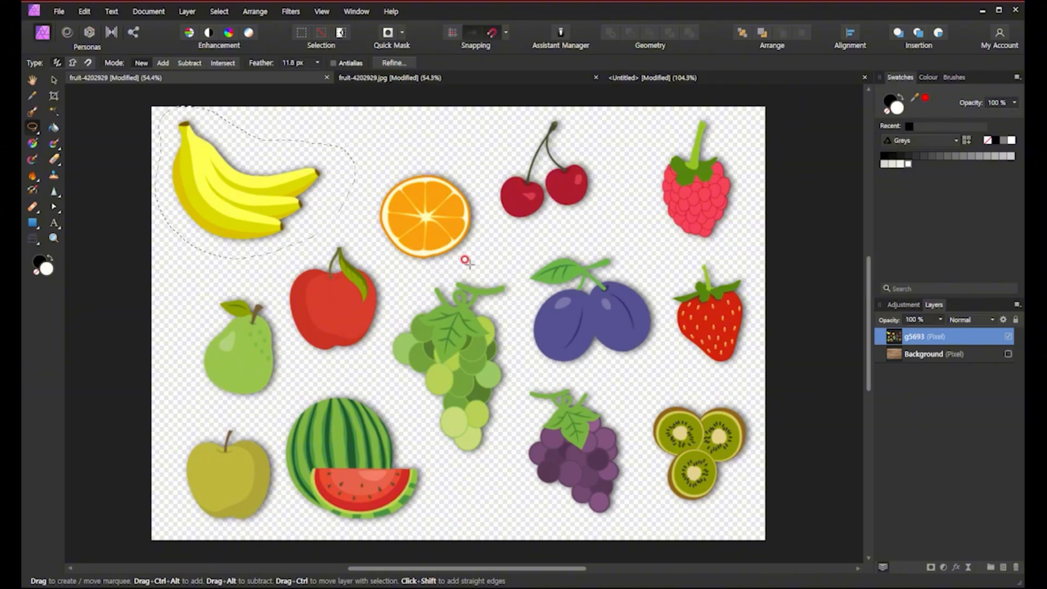
left_click(521, 77)
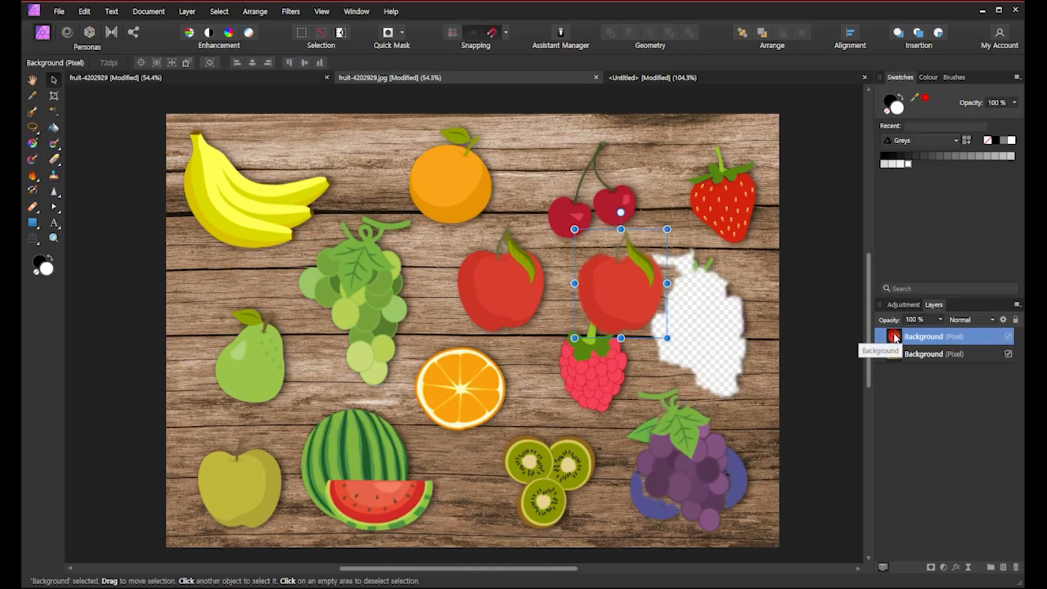
left_click(260, 79)
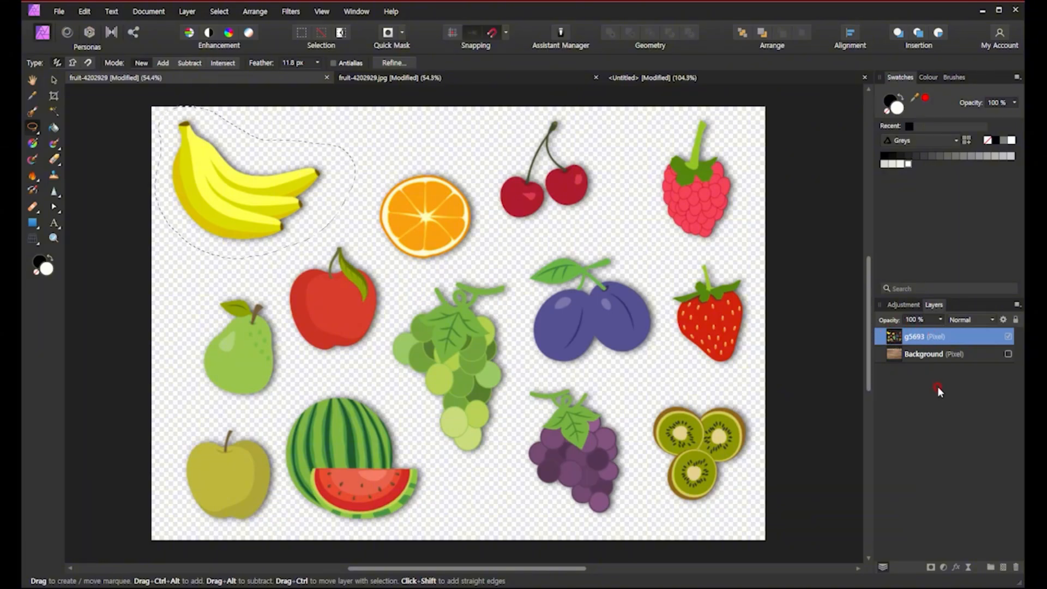
left_click(814, 420)
- Outline the bananas on the all-fruits layer with a freehand selection and duplicate them onto a new layer
left_click(983, 356)
double_click(966, 352)
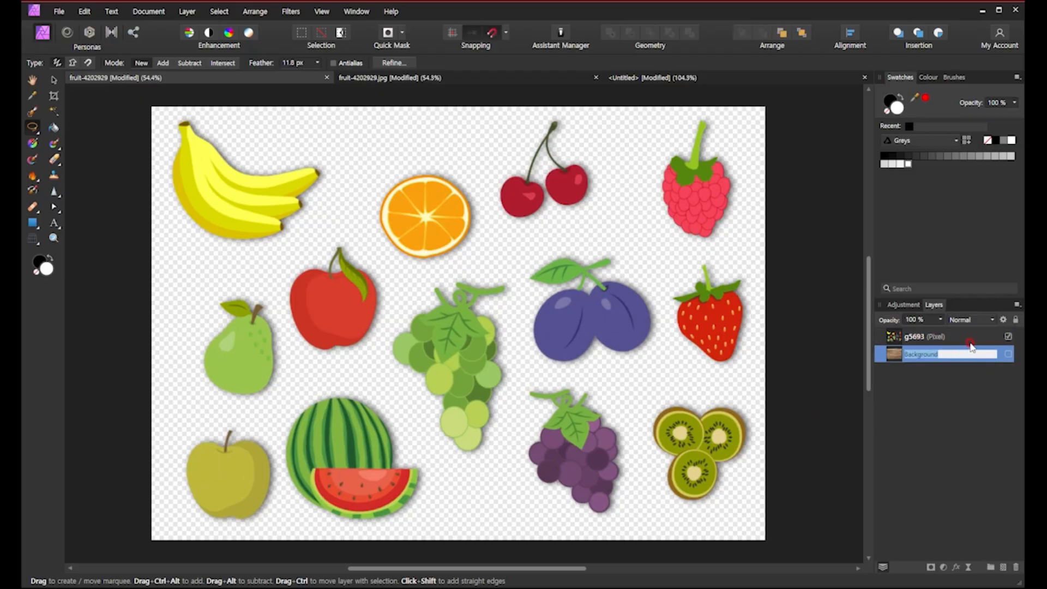
left_click(973, 337)
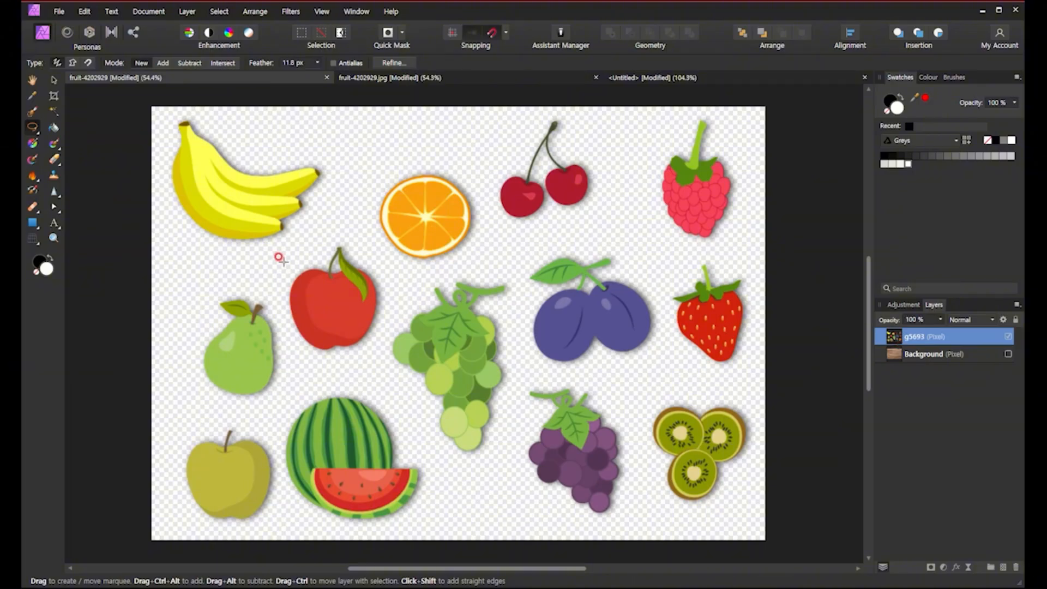
mouse_move(313, 248)
left_mouse_down()
mouse_move(184, 244)
mouse_move(152, 197)
mouse_move(170, 113)
mouse_move(206, 106)
mouse_move(333, 148)
mouse_move(346, 207)
mouse_move(312, 241)
left_mouse_up()
key("ctrl+j")
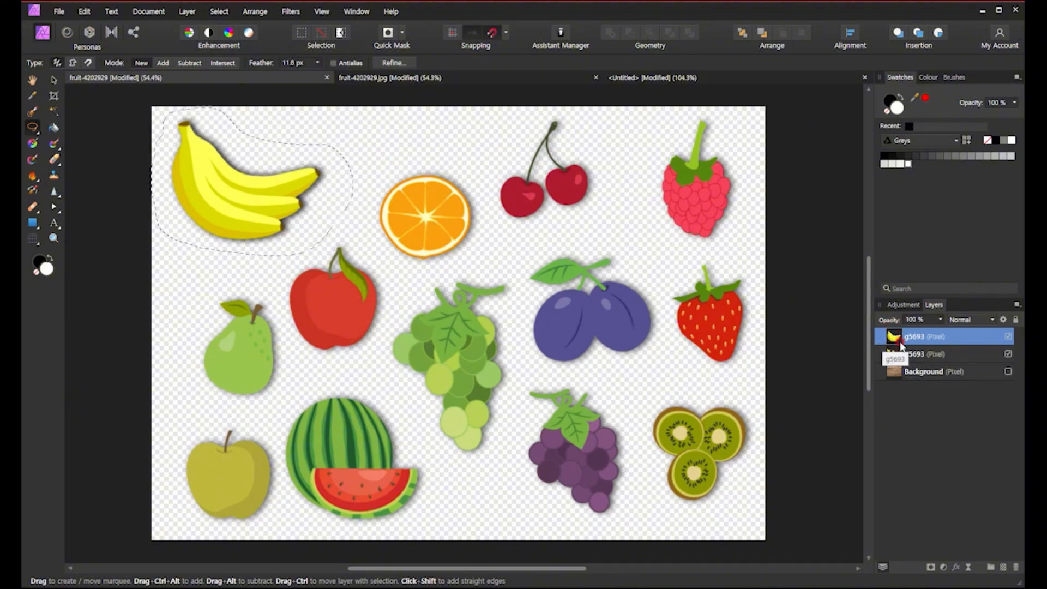
- Hide the all-fruits layer to isolate the banana copy on the transparent canvas
left_click(992, 380)
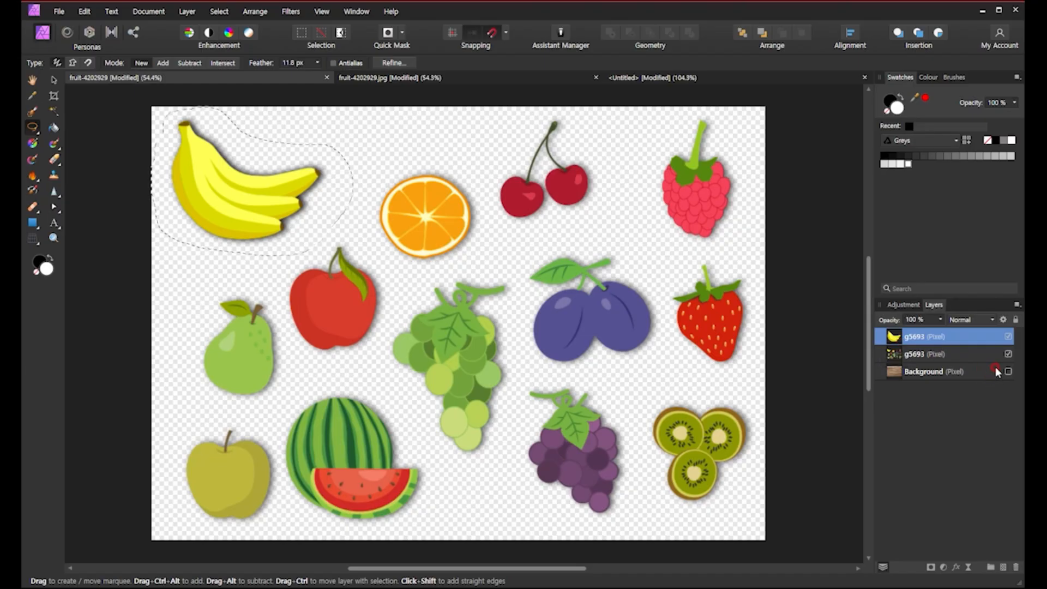
left_click(970, 355)
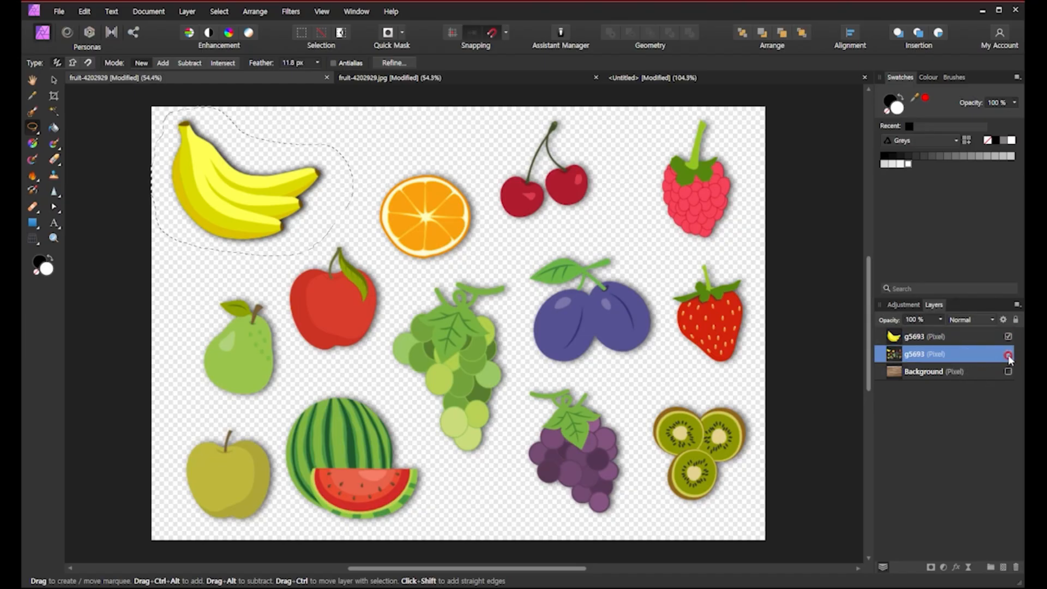
left_click(1009, 355)
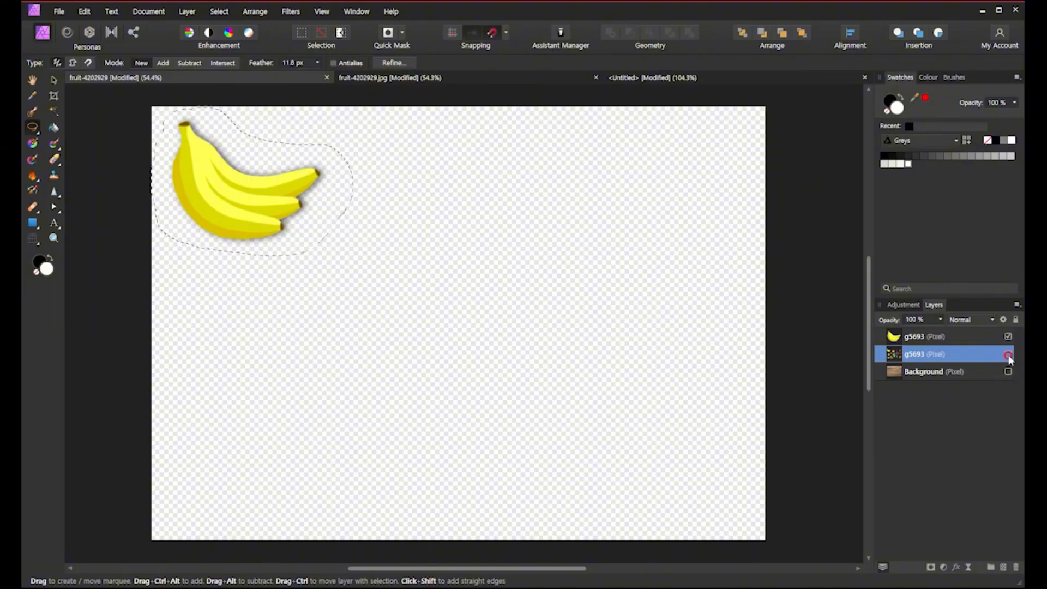
- Select the banana copy's layer, clear the selection outline around it and activate the Move tool
left_click(914, 336)
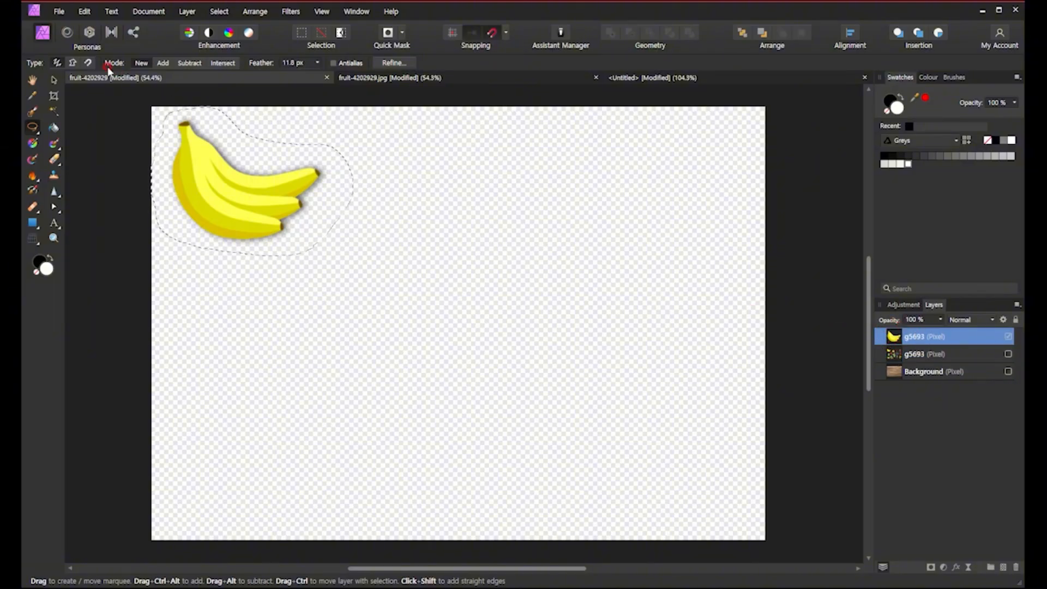
left_click(55, 81)
left_click(420, 233)
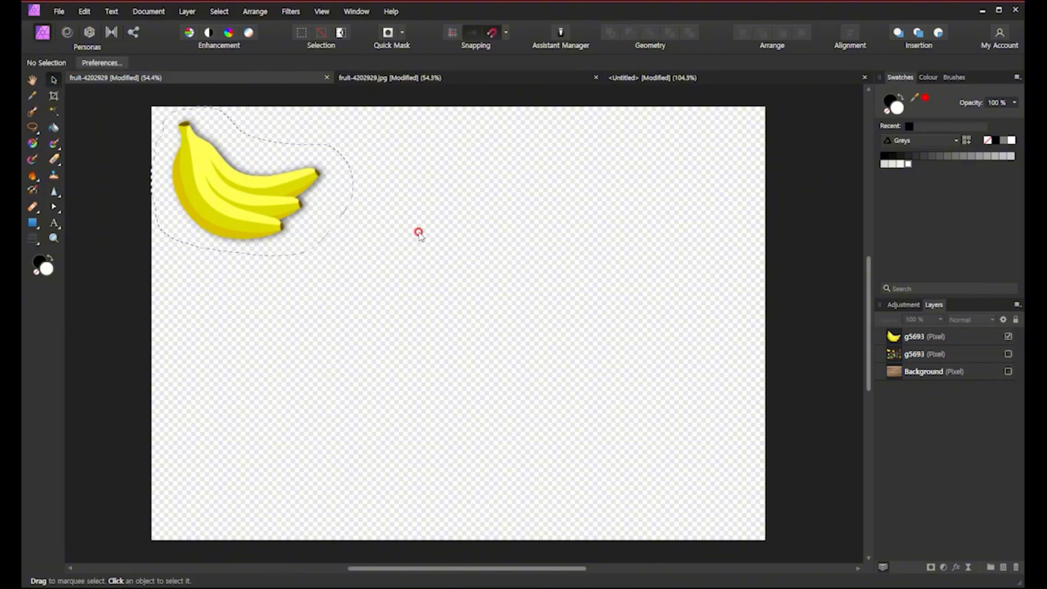
key("m")
left_click(451, 248)
key("b")
key("v")
- Try moving the banana copy to the centre of the canvas, undo the move and reselect the bananas
mouse_move(279, 210)
left_mouse_down()
mouse_move(420, 252)
mouse_move(469, 310)
left_mouse_up()
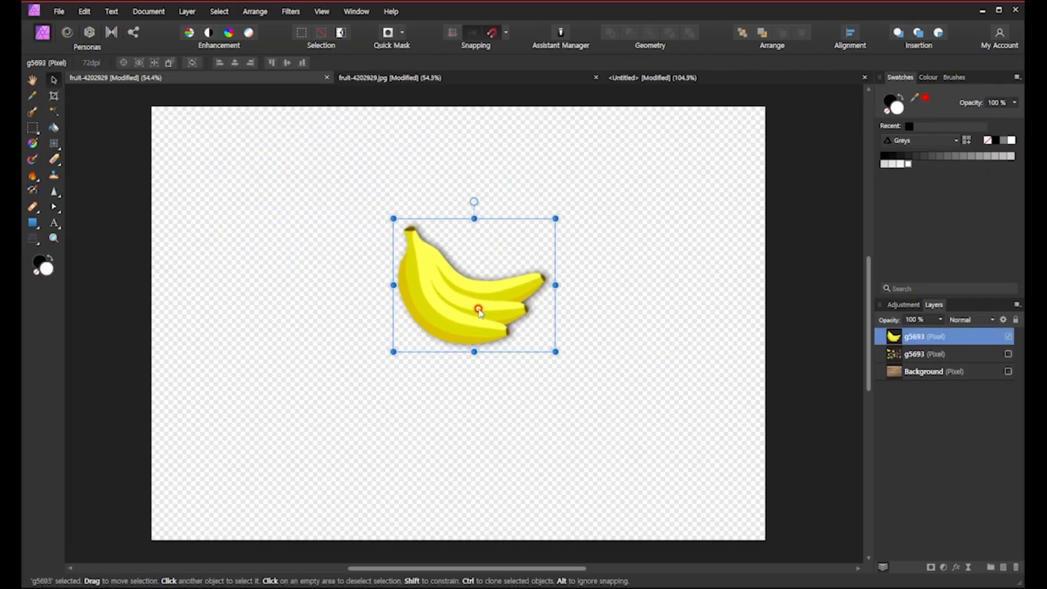
key("ctrl+z")
left_click(383, 232)
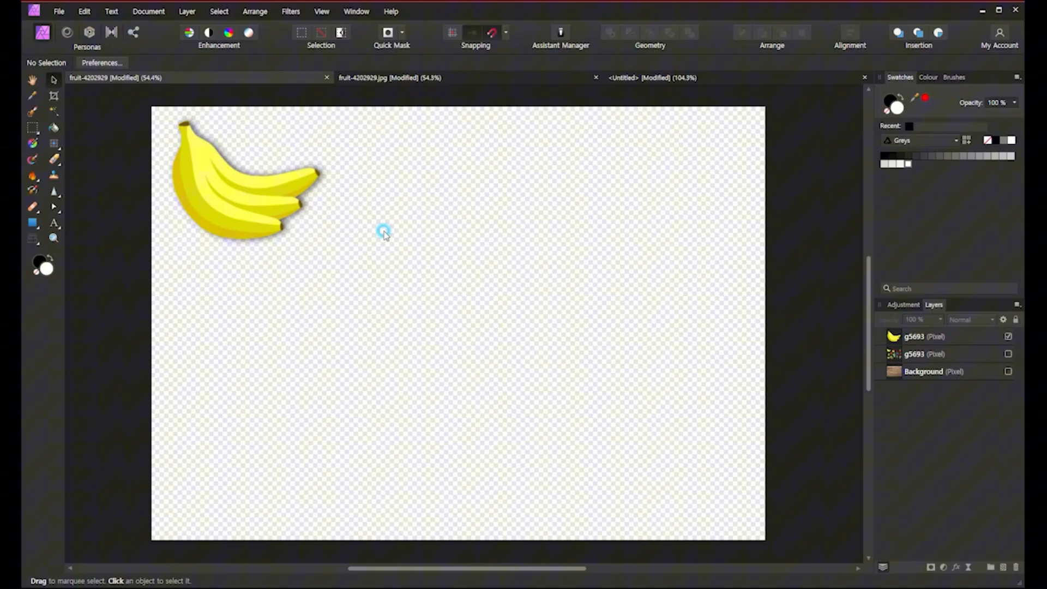
left_click(283, 204)
- Compare with the apple copy in fruit-4202929.jpg, then return to the fruit-4202929 document
left_click(384, 78)
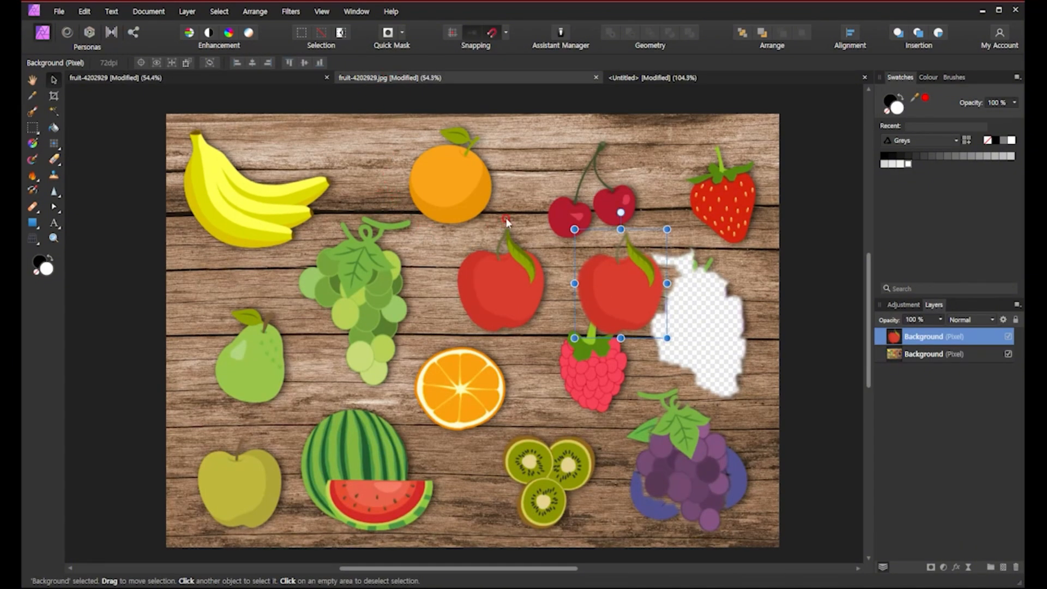
left_click(292, 79)
left_click(333, 140)
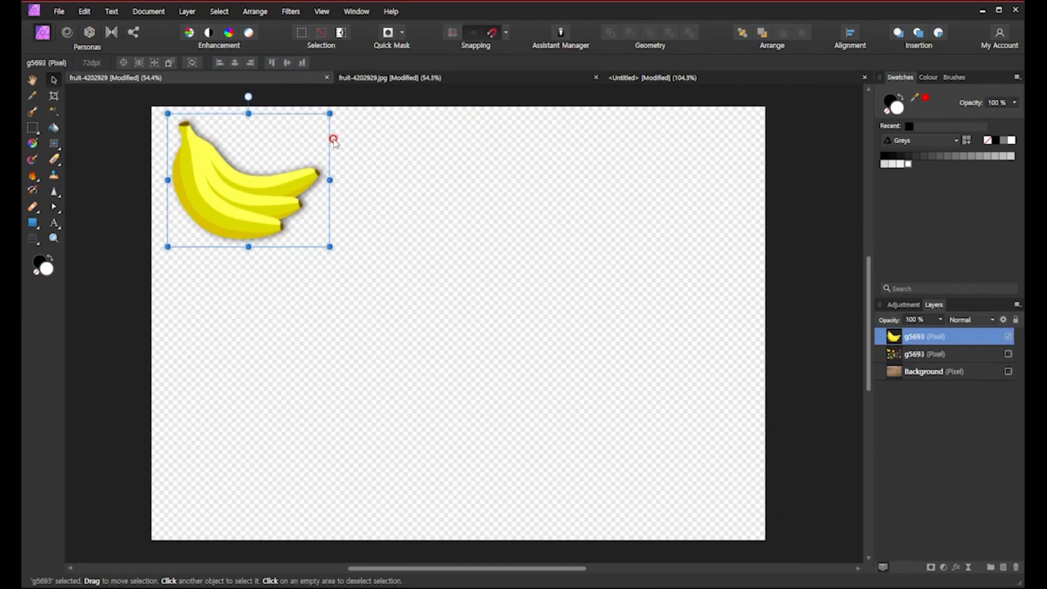
- Show the all-fruits layer again and select it, briefly showing the wooden Background layer for comparison before hiding it
left_click(1008, 355)
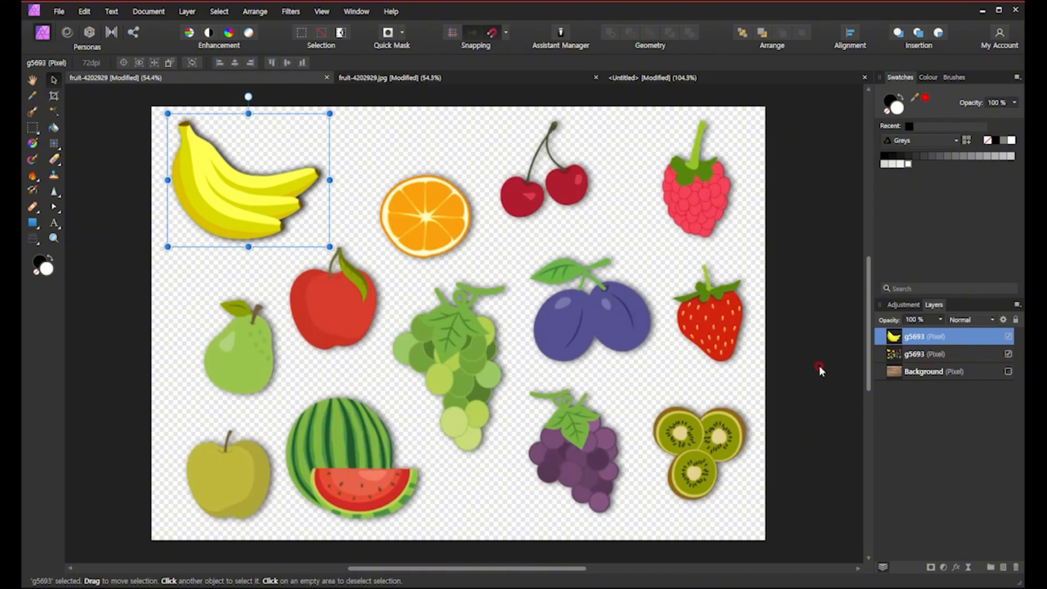
left_click(622, 370)
left_click(1007, 371)
left_click(970, 374)
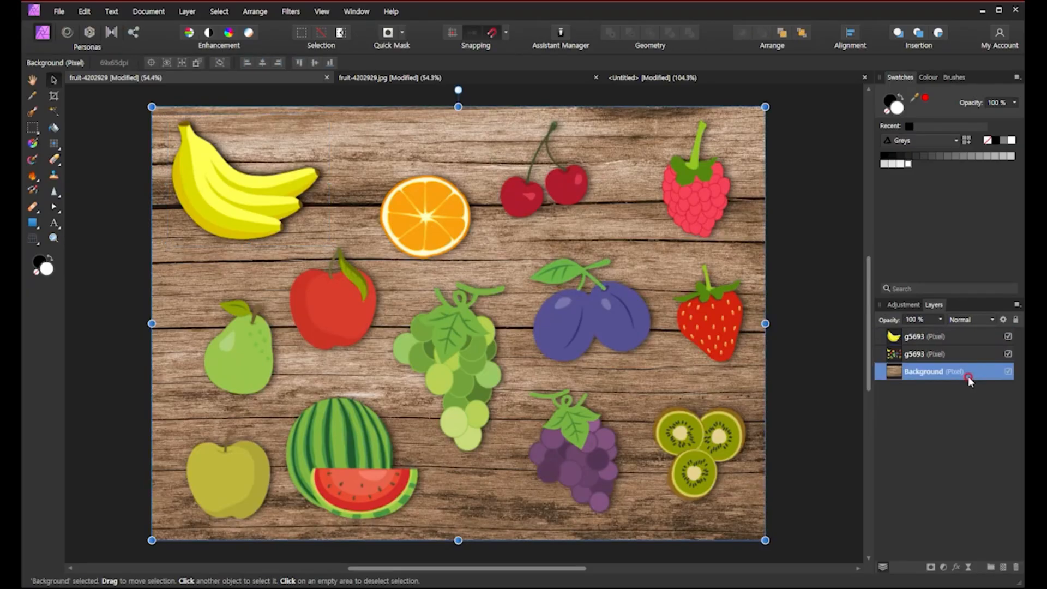
left_click(939, 356)
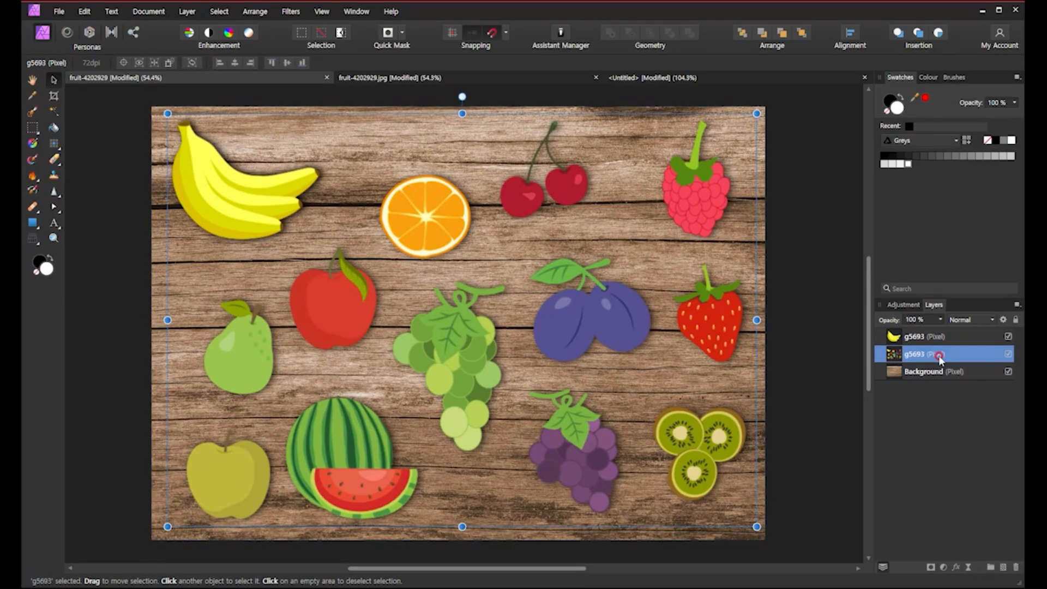
left_click(1006, 372)
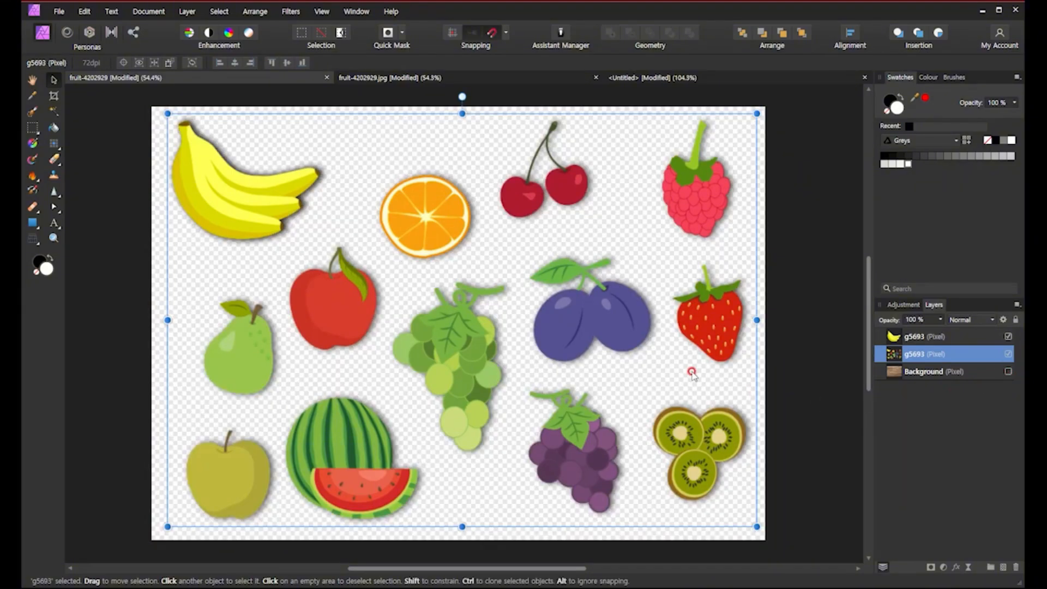
- Outline the orange slice on the all-fruits layer with the Freehand Selection Tool and duplicate it onto a new layer
left_click(548, 222)
left_click(35, 131)
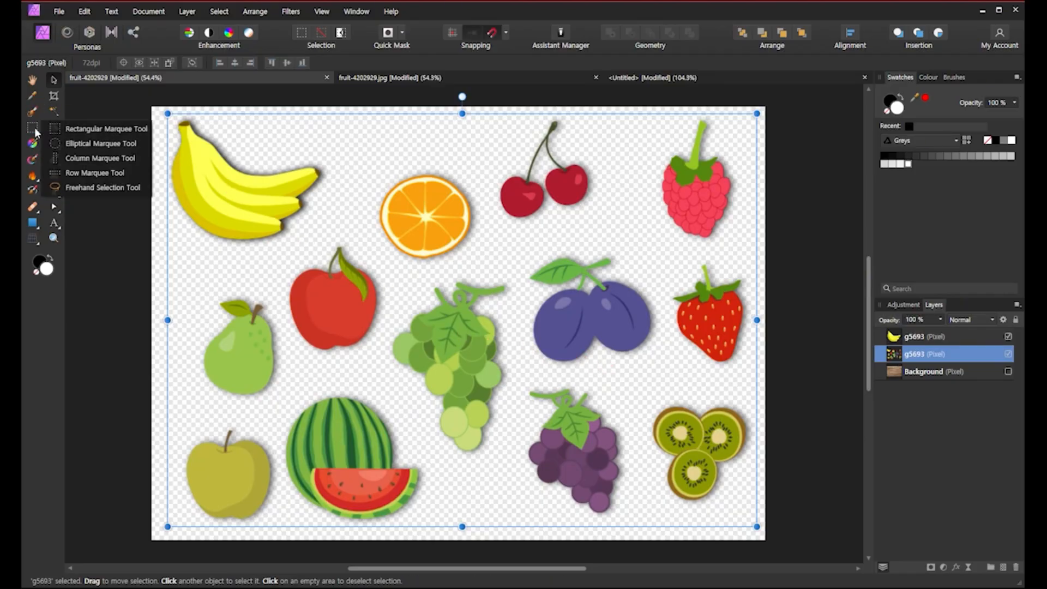
left_click(102, 187)
mouse_move(448, 266)
left_mouse_down()
mouse_move(369, 247)
mouse_move(356, 189)
mouse_move(456, 157)
mouse_move(493, 211)
left_mouse_up()
left_click_drag(446, 262, 447, 264)
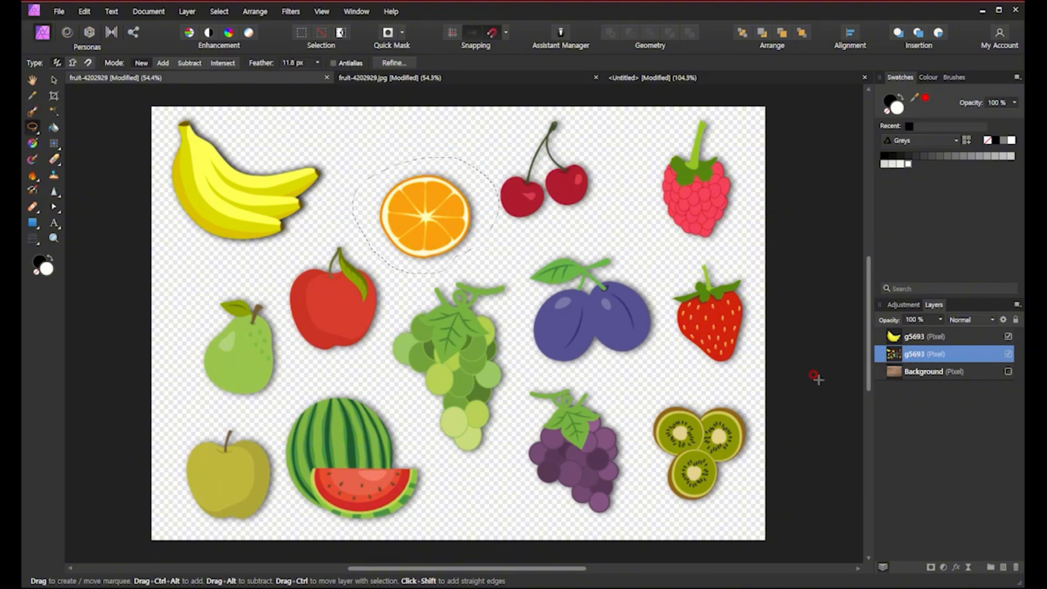
key("ctrl+j")
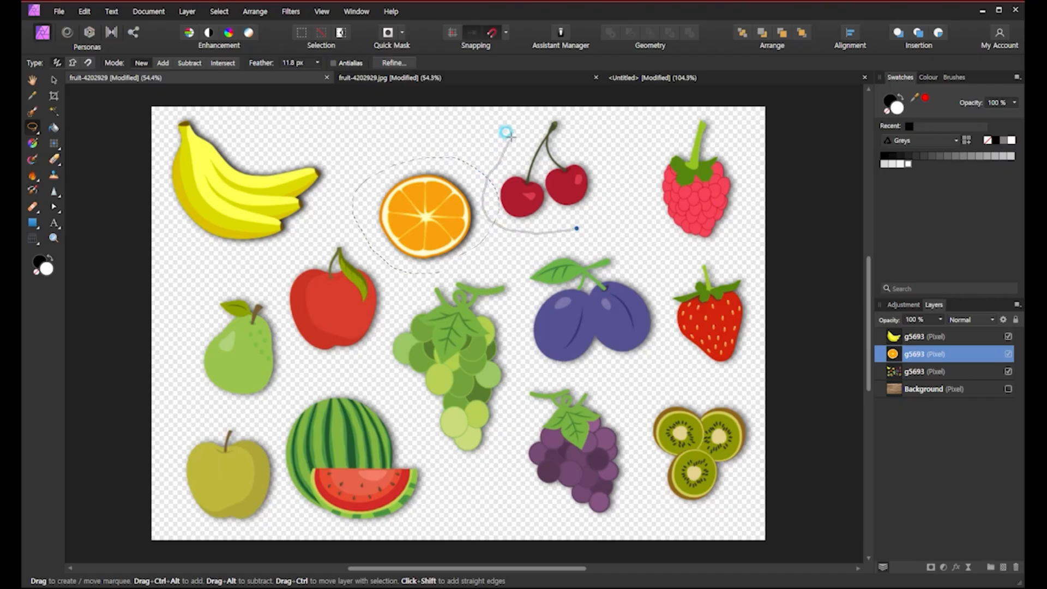
- Outline the cherries with a freehand selection and duplicate that area from the orange copy's layer
mouse_move(506, 133)
left_mouse_down()
mouse_move(577, 111)
mouse_move(596, 129)
mouse_move(614, 163)
mouse_move(602, 201)
mouse_move(581, 220)
left_mouse_up()
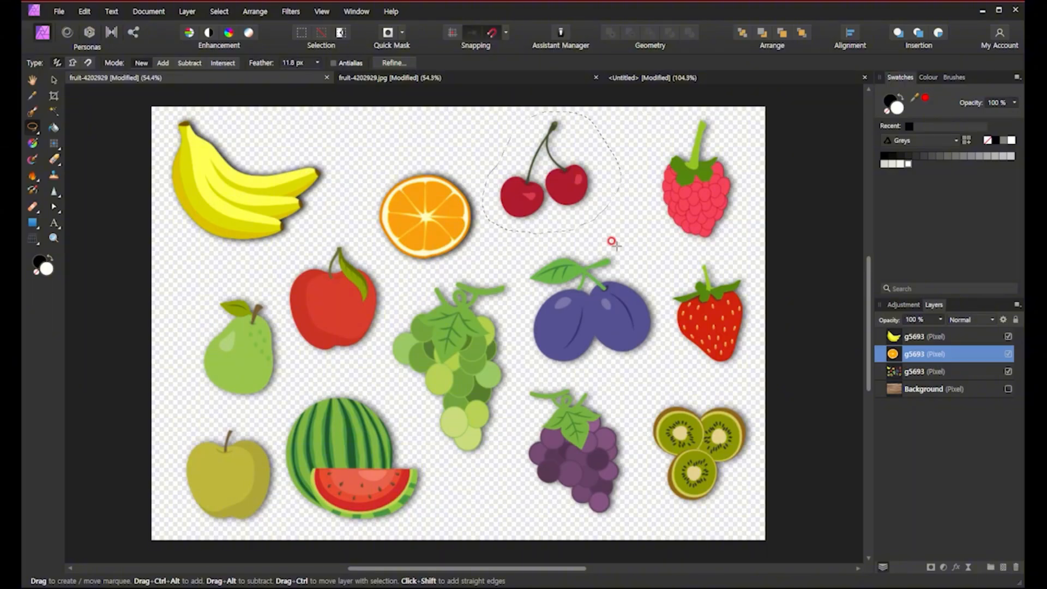
key("ctrl+j")
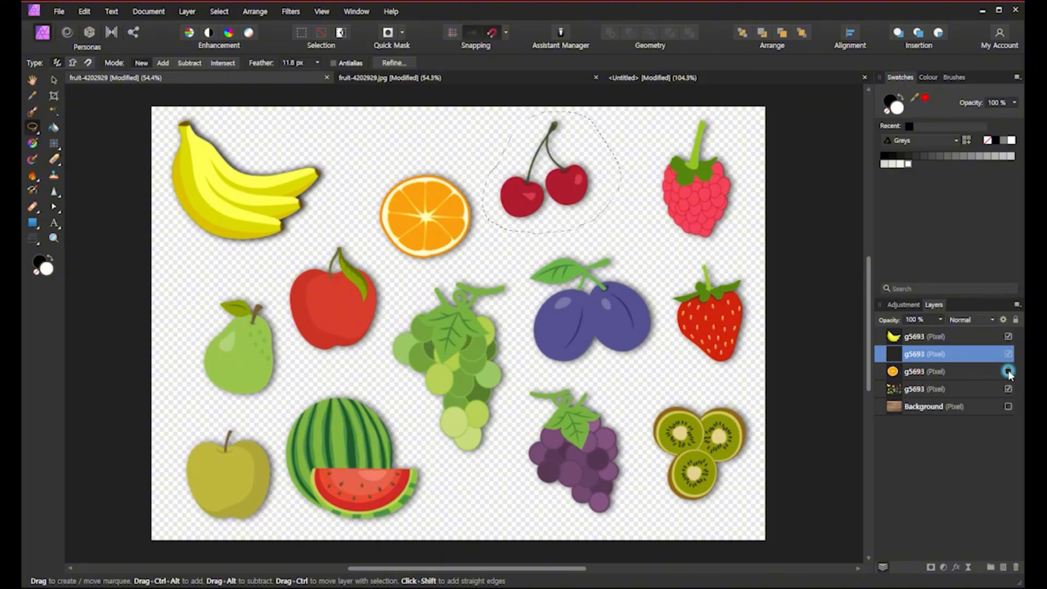
- Check the new layer by hiding the banana, orange and all-fruits layers, then show the orange again and select the new layer
left_click(1008, 371)
left_click(1008, 337)
left_click(1008, 389)
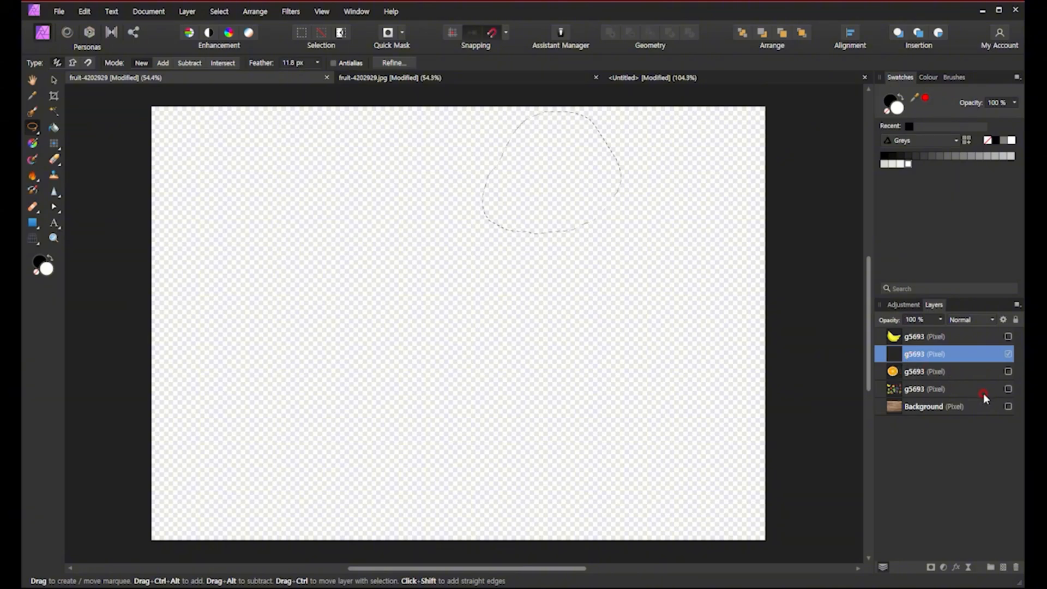
left_click(974, 371)
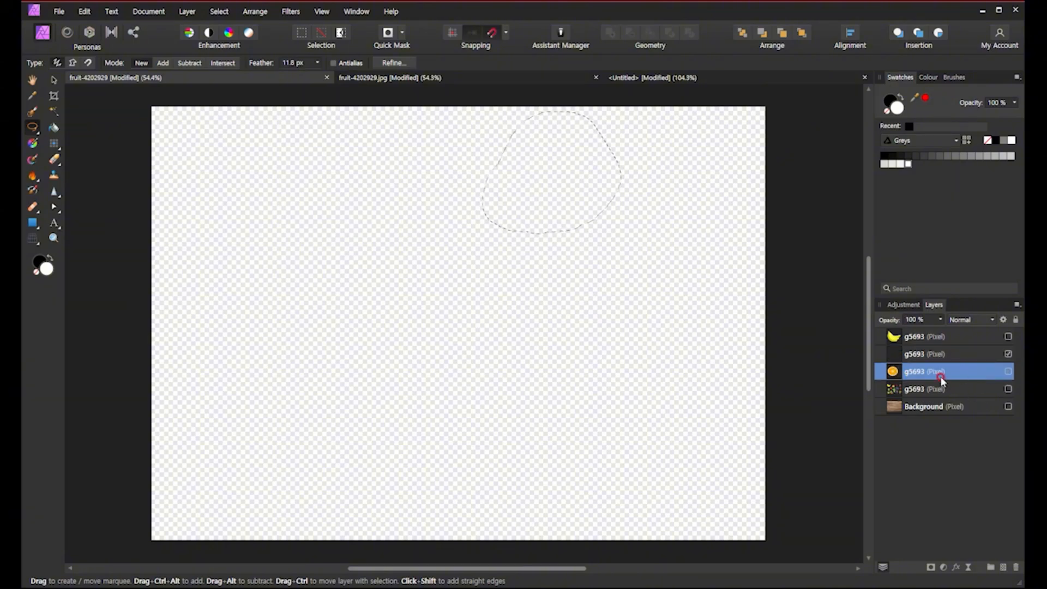
left_click(1008, 371)
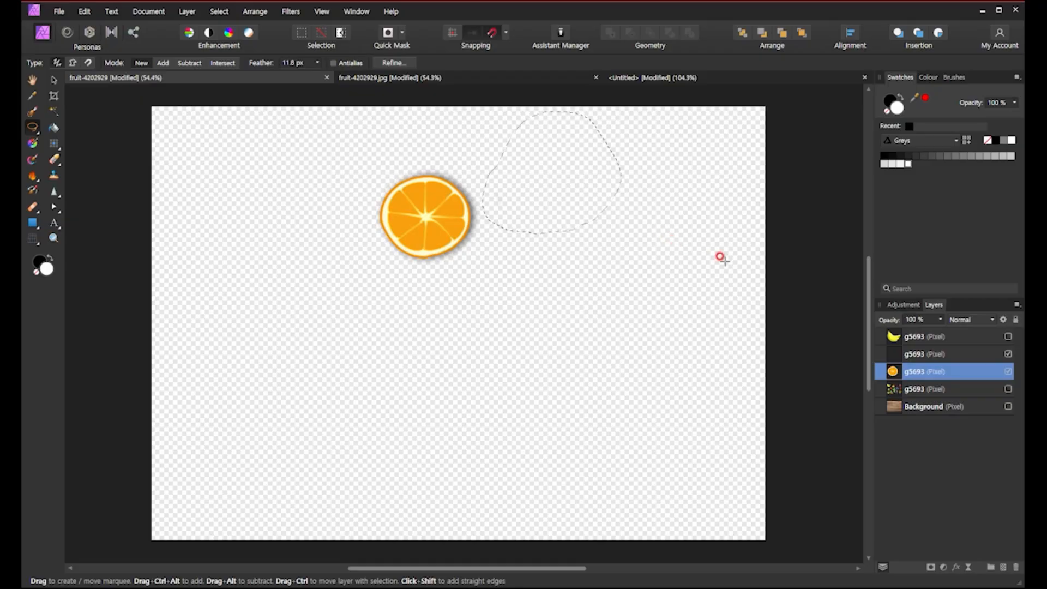
left_click(912, 354)
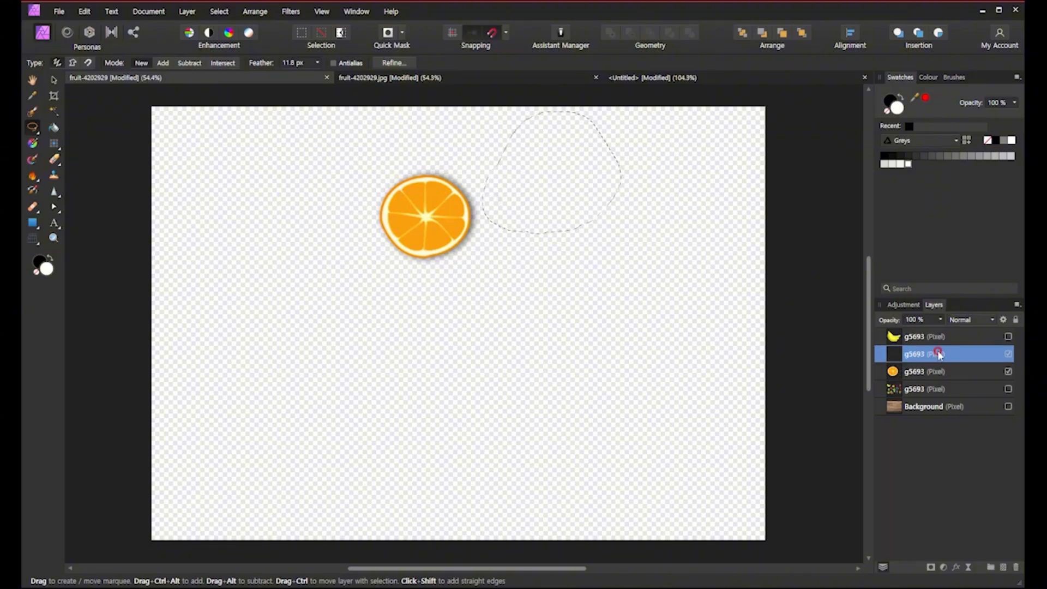
- Delete the empty layer, show the all-fruits layer and duplicate the selected cherries from it onto a new layer
left_click(1017, 569)
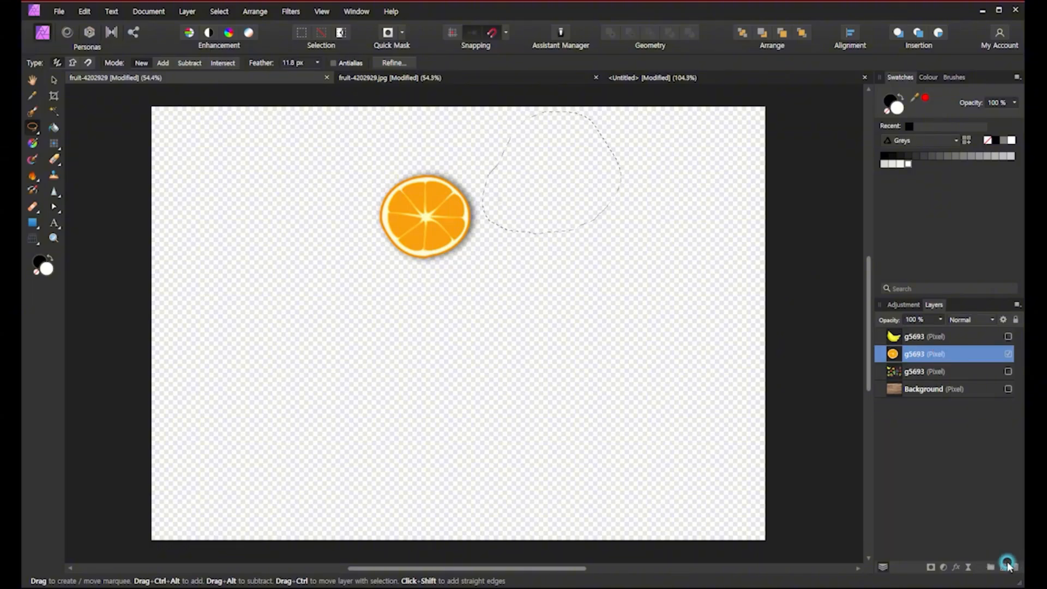
left_click(898, 373)
left_click(1009, 372)
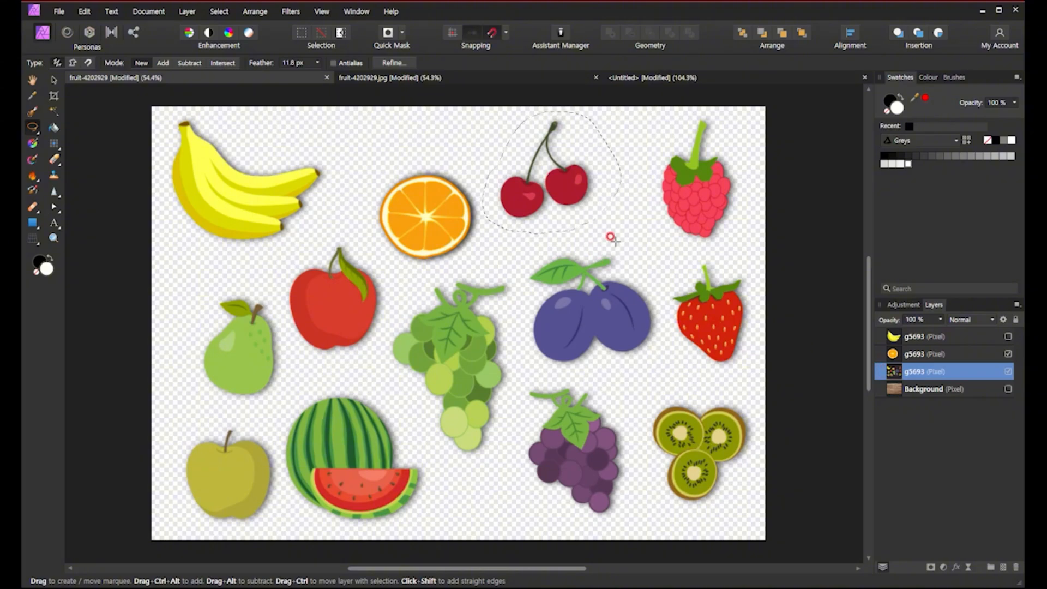
key("ctrl+j")
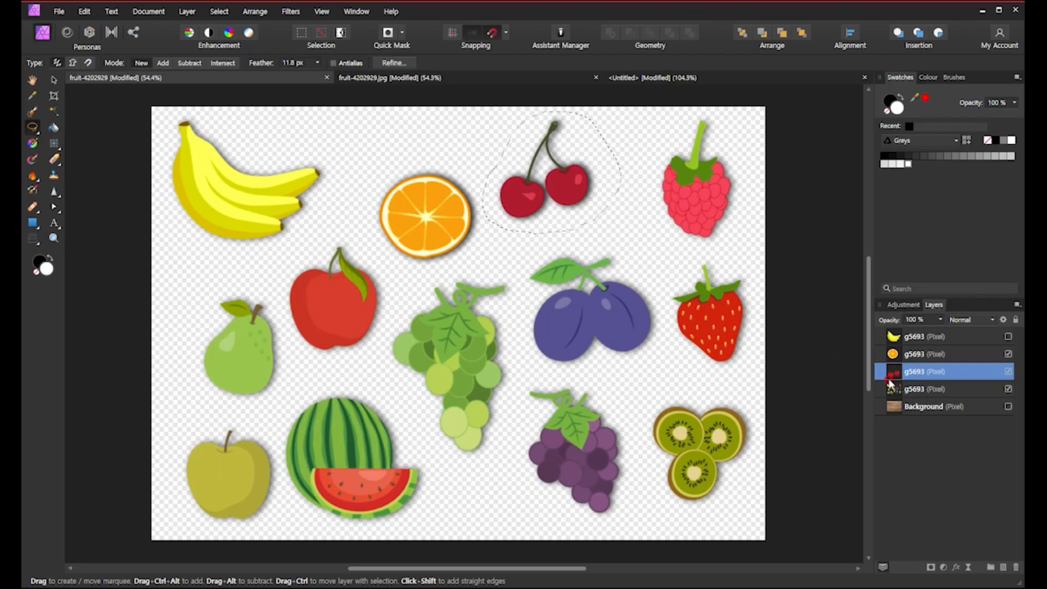
- Outline the raspberry with a freehand selection and duplicate it from the all-fruits layer onto a new layer
mouse_move(898, 377)
left_mouse_down()
mouse_move(889, 402)
mouse_move(880, 376)
mouse_move(900, 361)
mouse_move(899, 385)
left_mouse_up()
left_click_drag(718, 254, 640, 230)
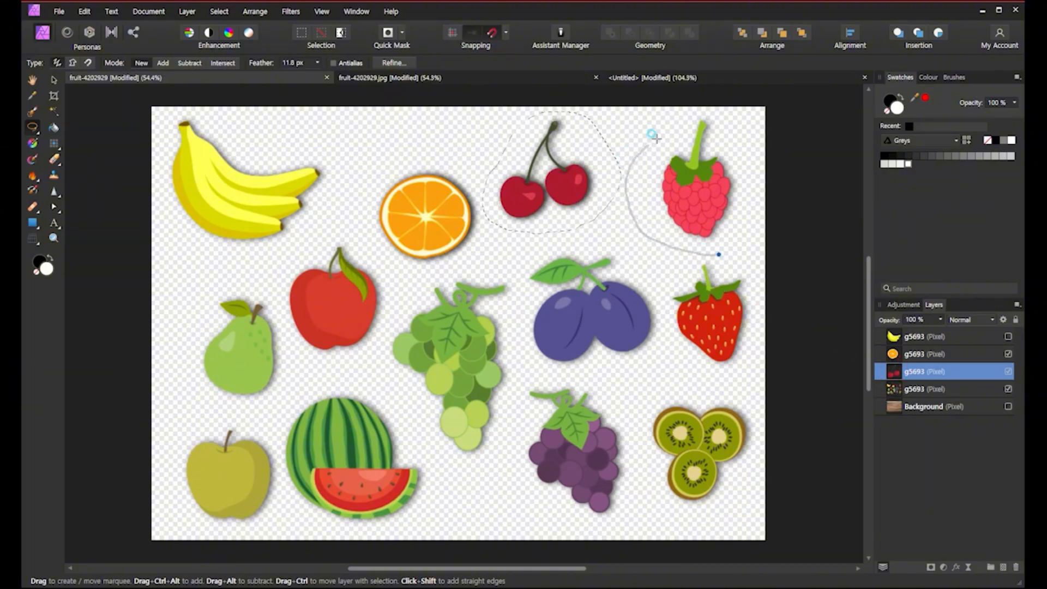
mouse_move(651, 135)
left_mouse_down()
mouse_move(737, 114)
mouse_move(767, 191)
mouse_move(745, 247)
mouse_move(714, 250)
left_mouse_up()
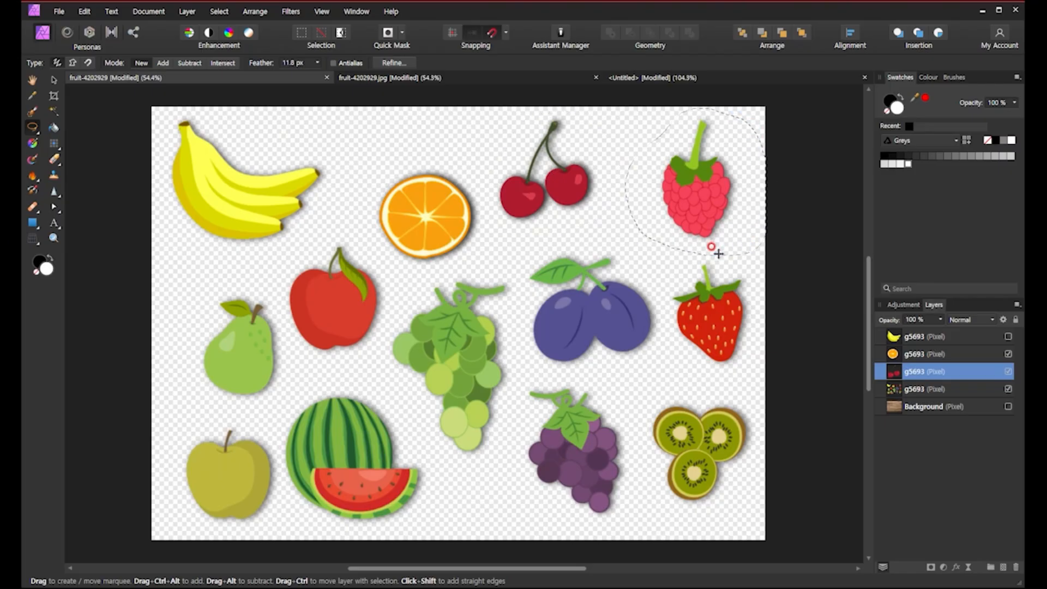
left_click(1009, 390)
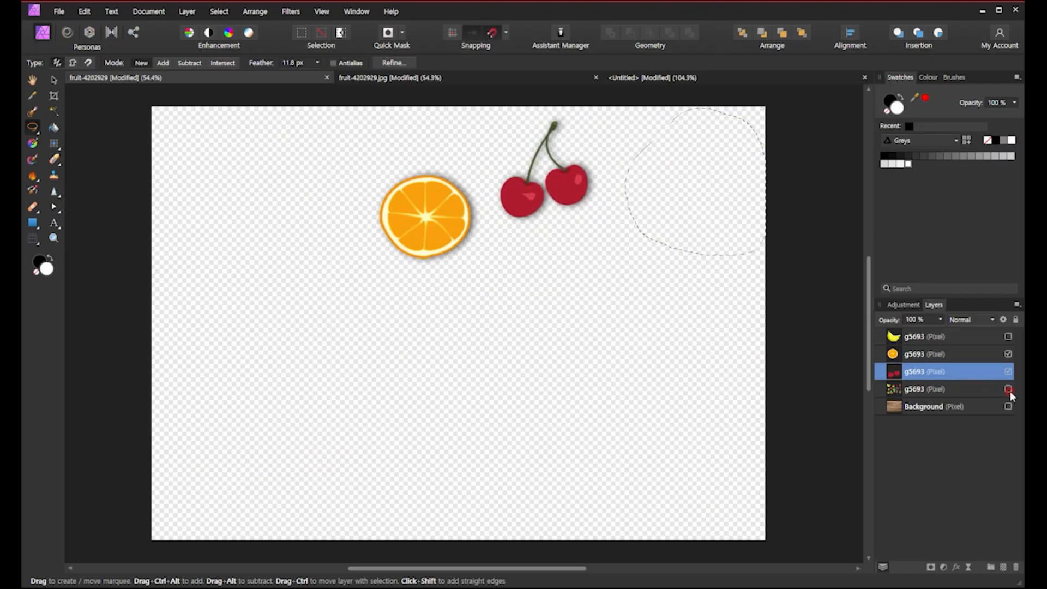
left_click(1009, 390)
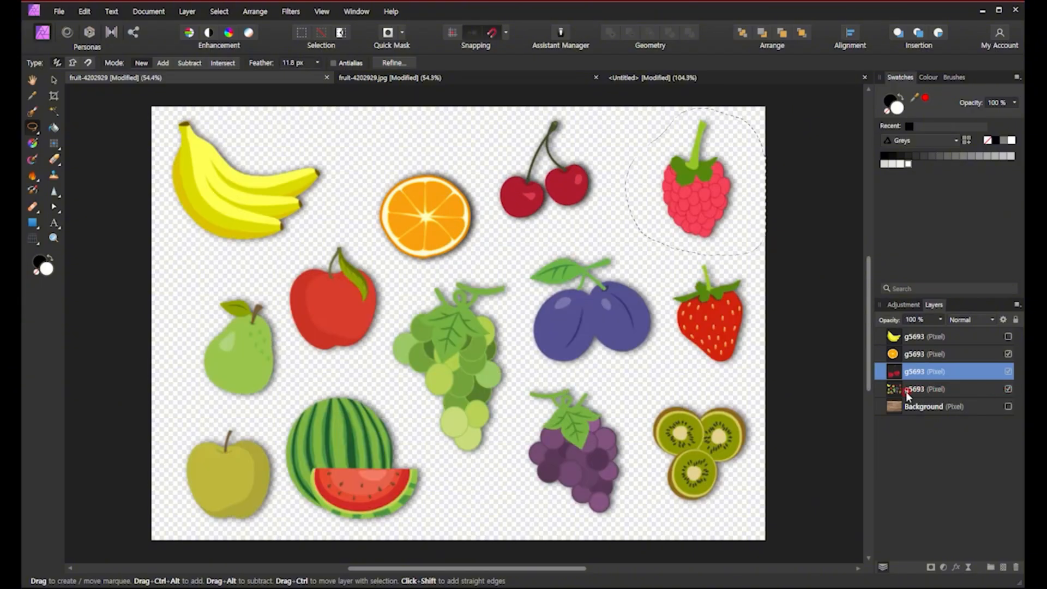
left_click(899, 390)
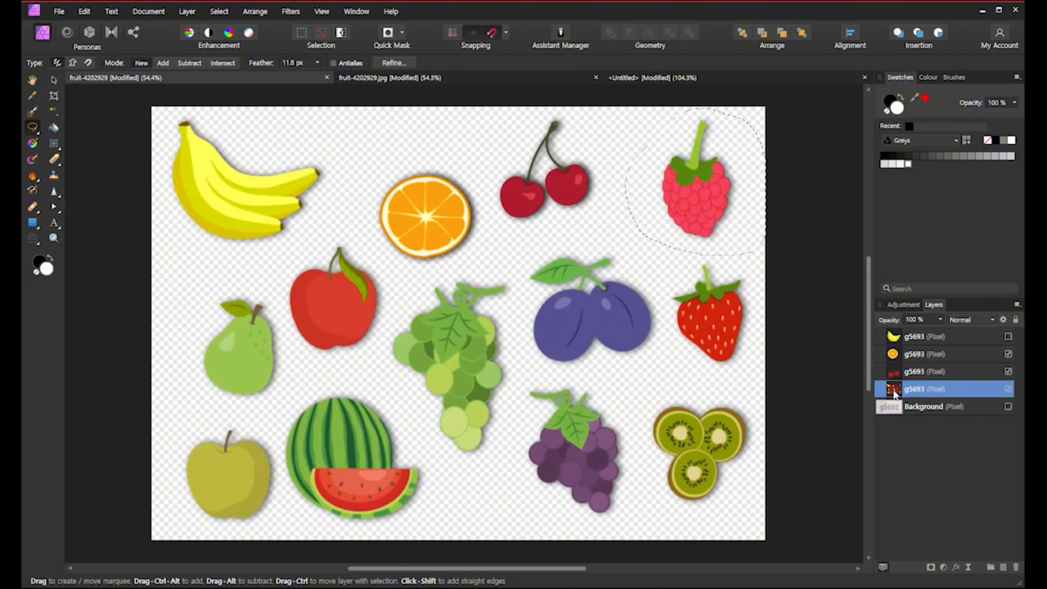
key("ctrl+j")
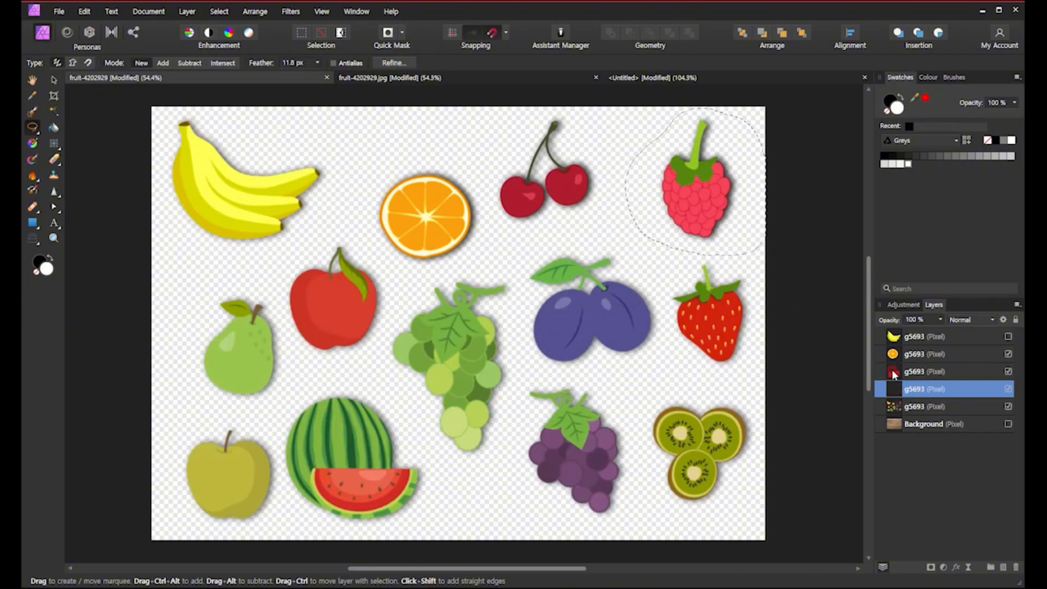
- Outline the strawberry with a freehand selection and duplicate it from the all-fruits layer onto a new layer
mouse_move(748, 386)
left_mouse_down()
mouse_move(686, 364)
mouse_move(662, 294)
mouse_move(697, 247)
left_mouse_up()
left_click_drag(748, 275, 748, 385)
left_click(963, 406)
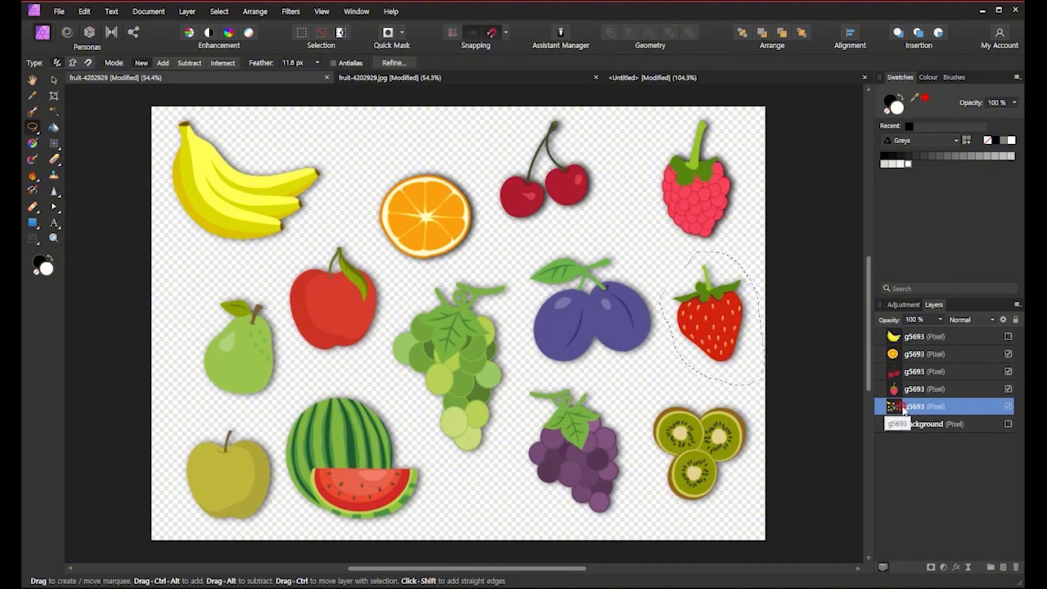
key("ctrl+j")
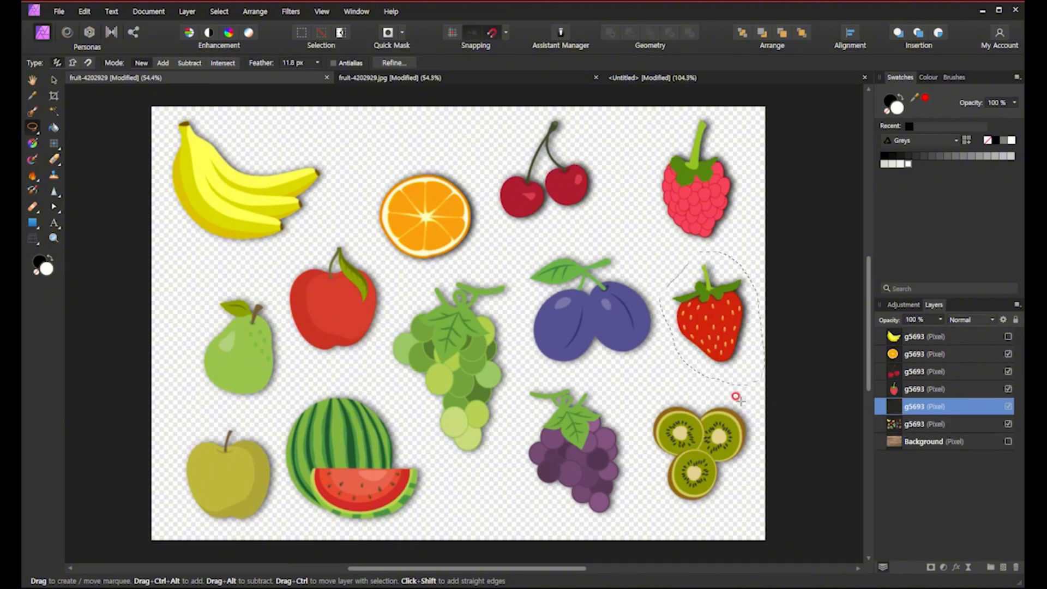
- Outline the plums and the green grapes in turn, duplicating each from the all-fruits layer onto its own layer
left_click(890, 430)
mouse_move(628, 375)
left_mouse_down()
mouse_move(532, 365)
mouse_move(516, 283)
mouse_move(549, 237)
mouse_move(615, 228)
mouse_move(648, 264)
mouse_move(668, 304)
mouse_move(626, 375)
left_mouse_up()
key("ctrl+j")
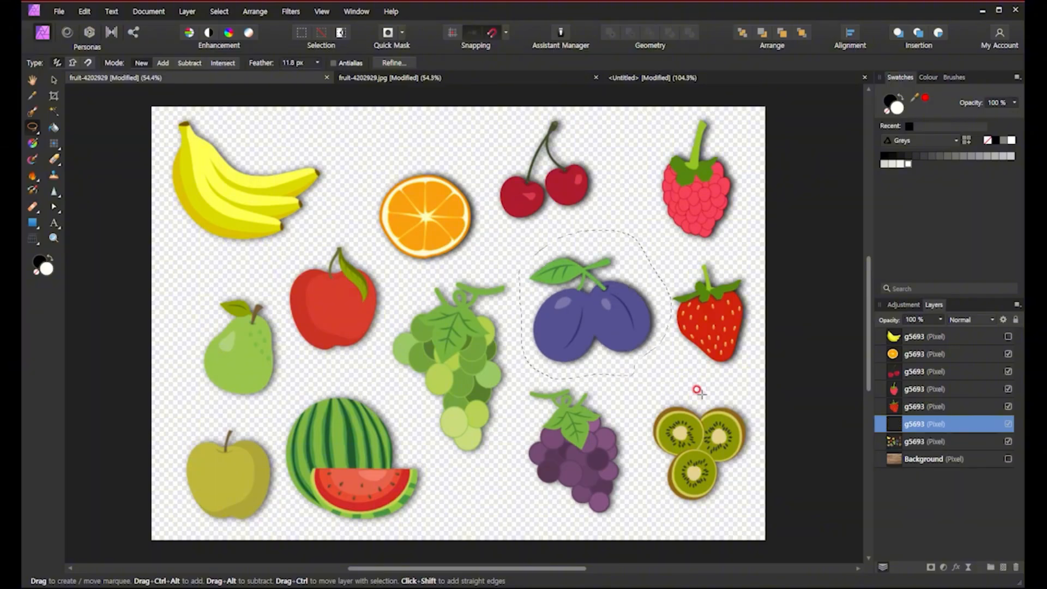
left_click(894, 441)
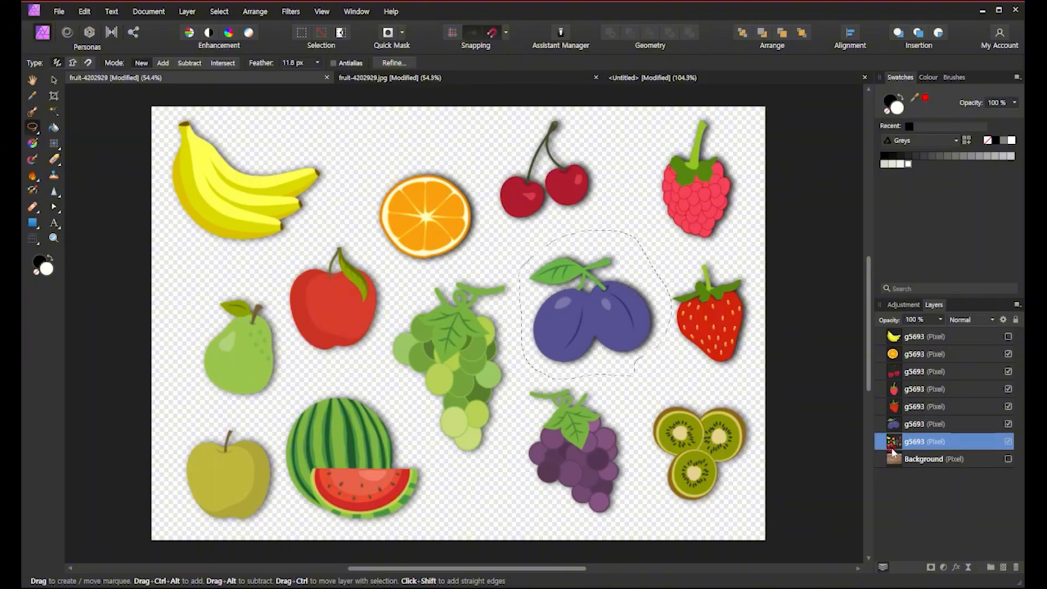
mouse_move(512, 442)
left_mouse_down()
mouse_move(496, 460)
mouse_move(421, 410)
mouse_move(374, 350)
mouse_move(407, 289)
mouse_move(499, 267)
mouse_move(520, 305)
mouse_move(506, 434)
left_mouse_up()
key("ctrl+j")
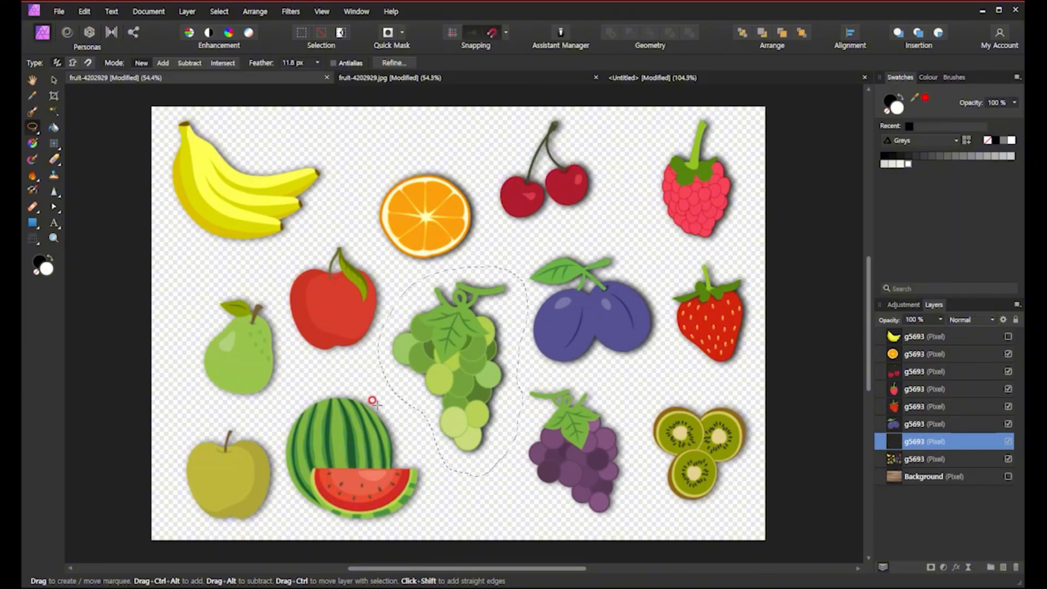
- Outline the red apple and the pear in turn, duplicating each from the all-fruits layer onto its own layer
left_click(878, 459)
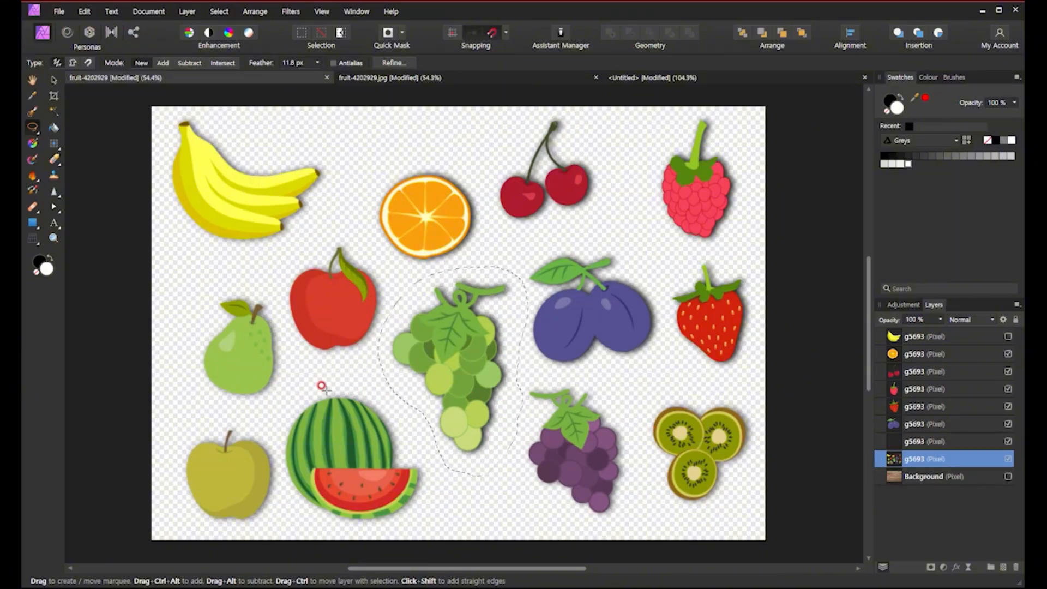
mouse_move(322, 373)
left_mouse_down()
mouse_move(269, 274)
mouse_move(350, 229)
mouse_move(383, 263)
mouse_move(394, 308)
mouse_move(361, 382)
left_mouse_up()
key("ctrl+j")
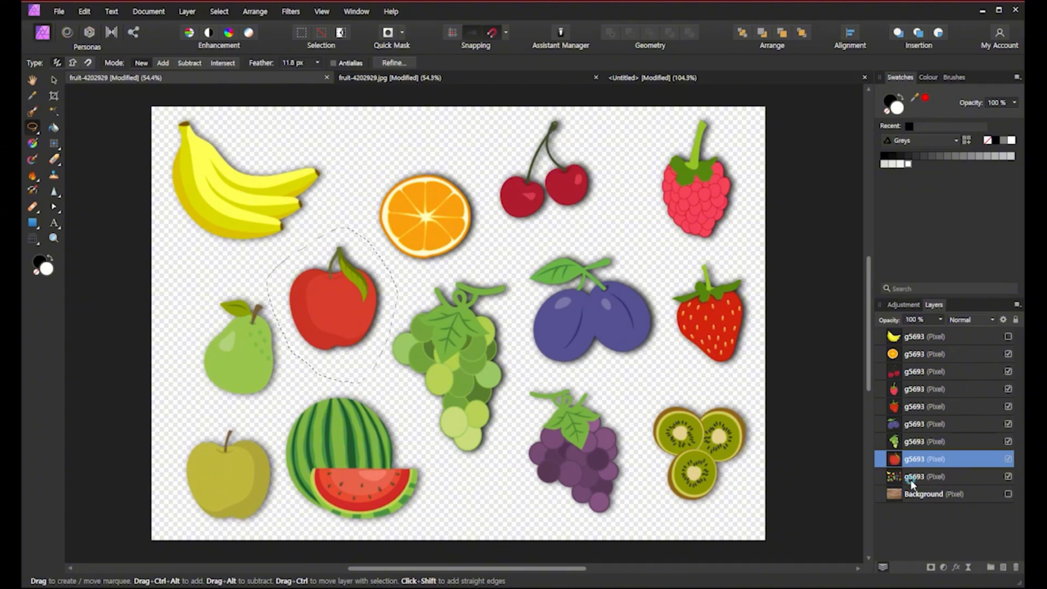
left_click(887, 480)
mouse_move(259, 416)
left_mouse_down()
mouse_move(179, 363)
mouse_move(201, 287)
mouse_move(258, 279)
mouse_move(284, 358)
mouse_move(252, 412)
left_mouse_up()
key("ctrl+j")
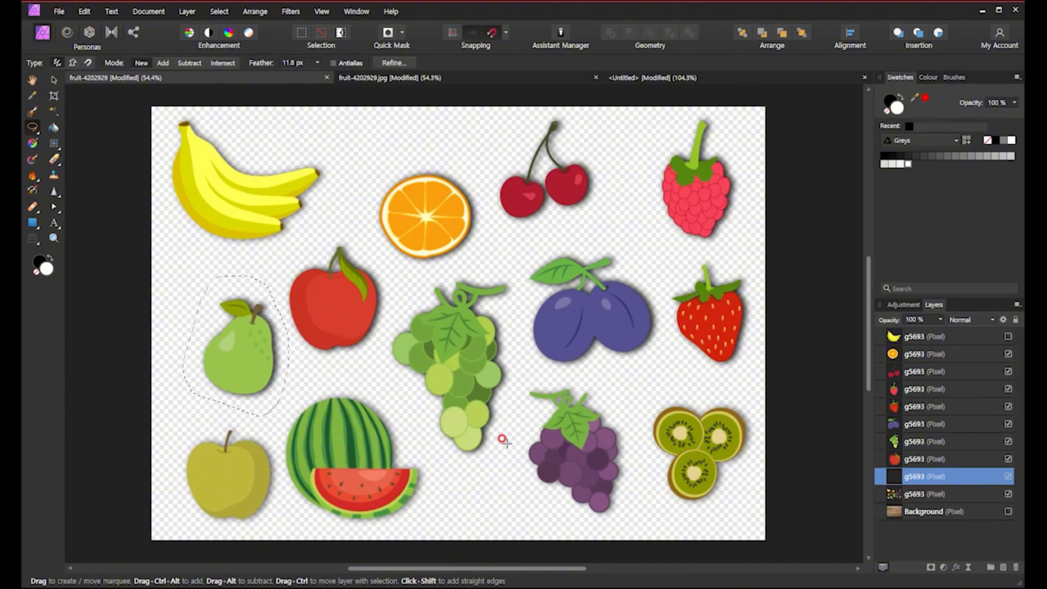
- Outline the yellow apple and the watermelon in turn, duplicating each from the all-fruits layer onto its own layer
left_click(922, 494)
mouse_move(277, 527)
left_mouse_down()
mouse_move(188, 515)
mouse_move(164, 451)
mouse_move(212, 414)
mouse_move(277, 436)
mouse_move(273, 525)
left_mouse_up()
key("ctrl+j")
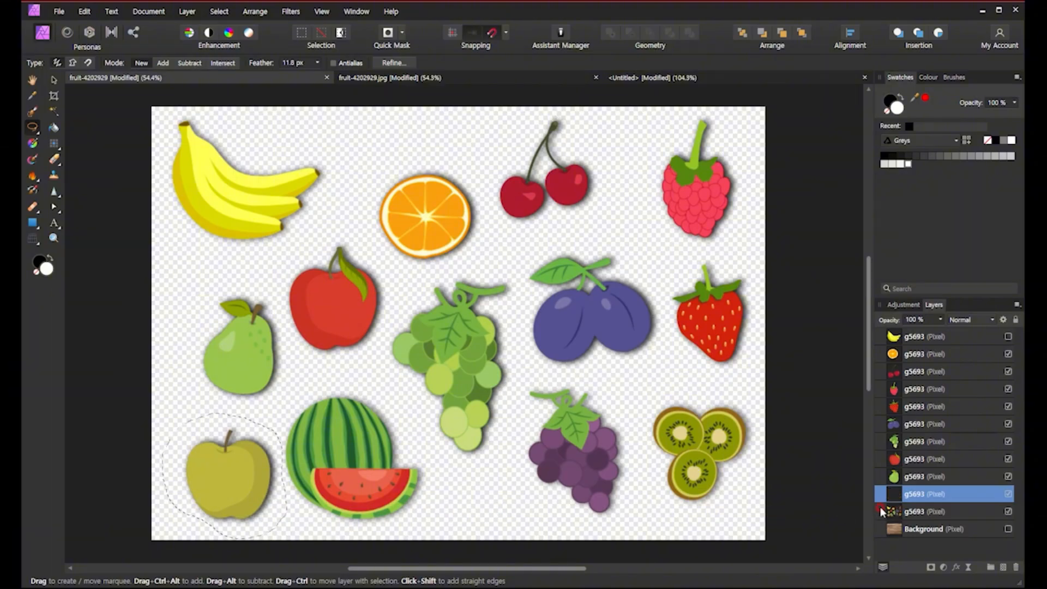
left_click(898, 509)
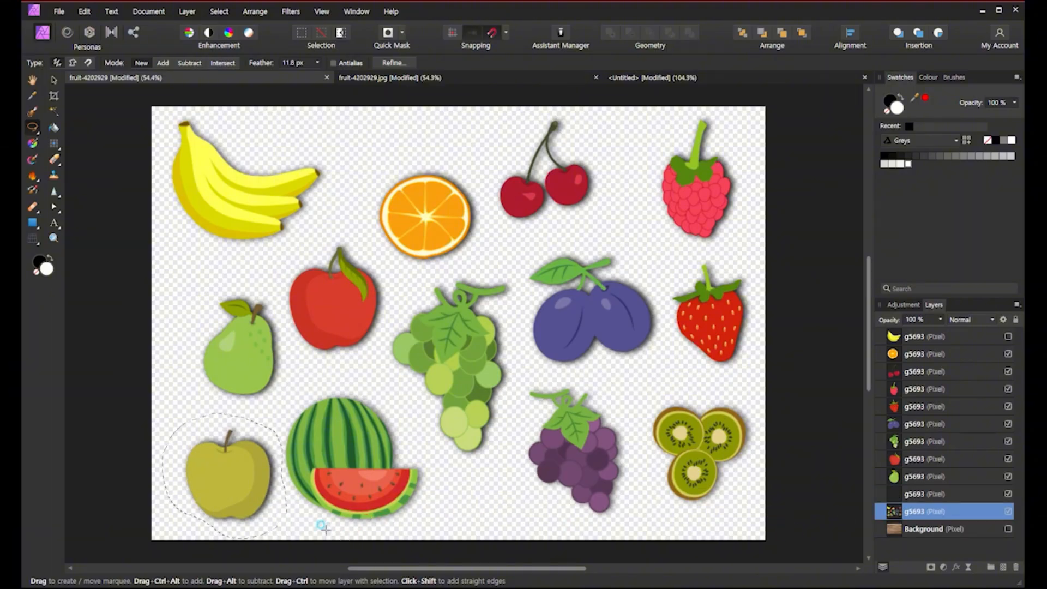
mouse_move(333, 532)
left_mouse_down()
mouse_move(269, 453)
mouse_move(272, 425)
mouse_move(314, 384)
mouse_move(355, 376)
mouse_move(403, 407)
mouse_move(426, 480)
mouse_move(403, 512)
mouse_move(333, 532)
left_mouse_up()
key("ctrl+j")
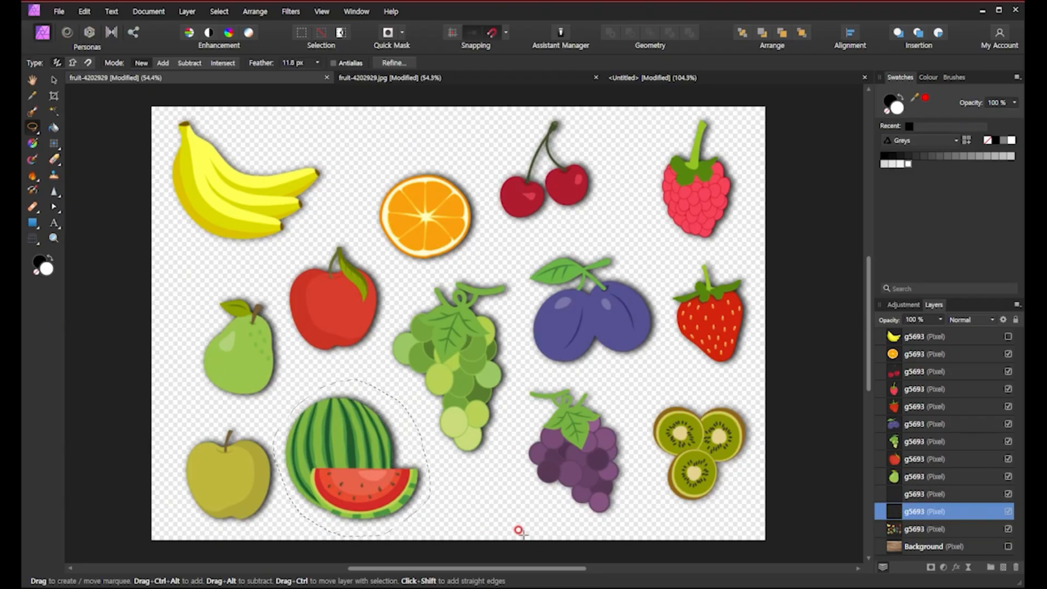
- Outline the purple grapes with a freehand selection and duplicate them from the all-fruits layer onto a new layer
left_click(894, 532)
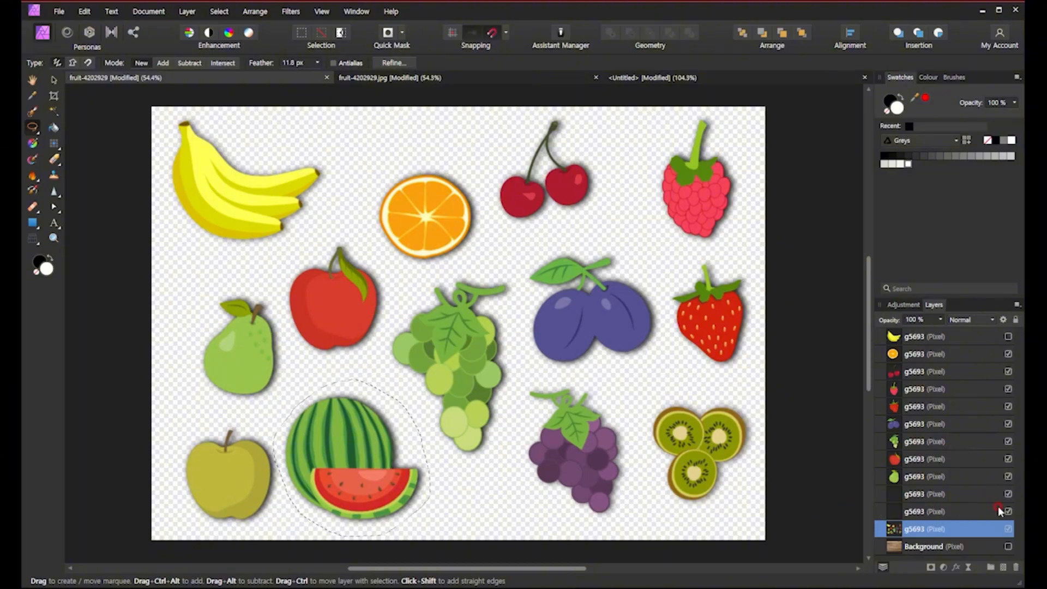
left_click(1009, 510)
left_click(1008, 511)
mouse_move(603, 527)
left_mouse_down()
mouse_move(523, 511)
mouse_move(507, 449)
mouse_move(514, 390)
mouse_move(535, 376)
mouse_move(632, 392)
mouse_move(646, 440)
mouse_move(604, 527)
left_mouse_up()
key("ctrl+j")
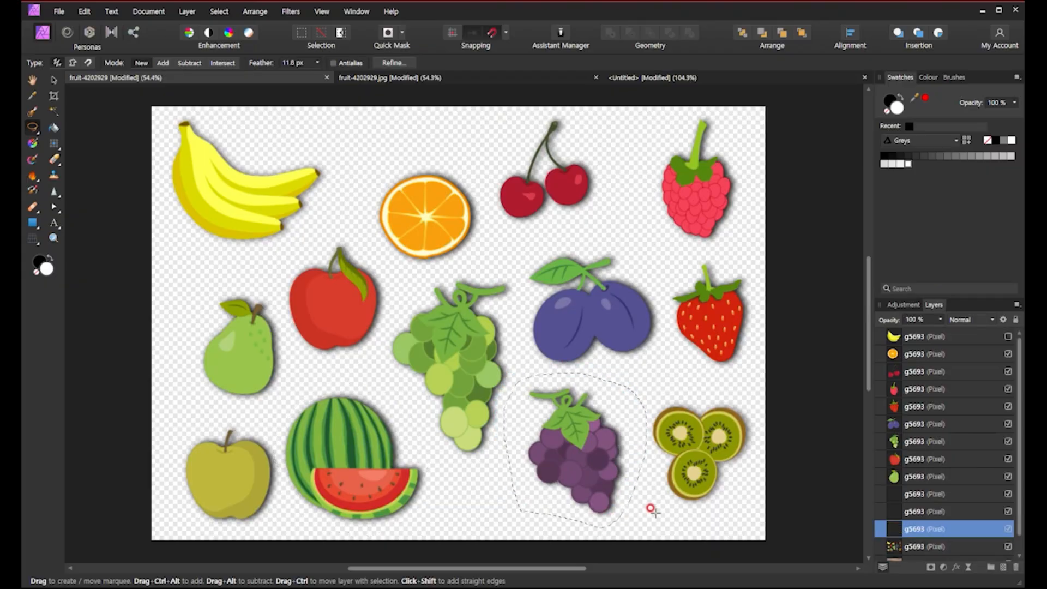
- Outline the kiwi slices with a freehand selection and duplicate them from the all-fruits layer onto a new layer
mouse_move(706, 516)
left_mouse_down()
mouse_move(676, 509)
mouse_move(640, 456)
mouse_move(653, 403)
mouse_move(714, 386)
mouse_move(765, 423)
mouse_move(748, 493)
mouse_move(705, 515)
left_mouse_up()
left_click(895, 546)
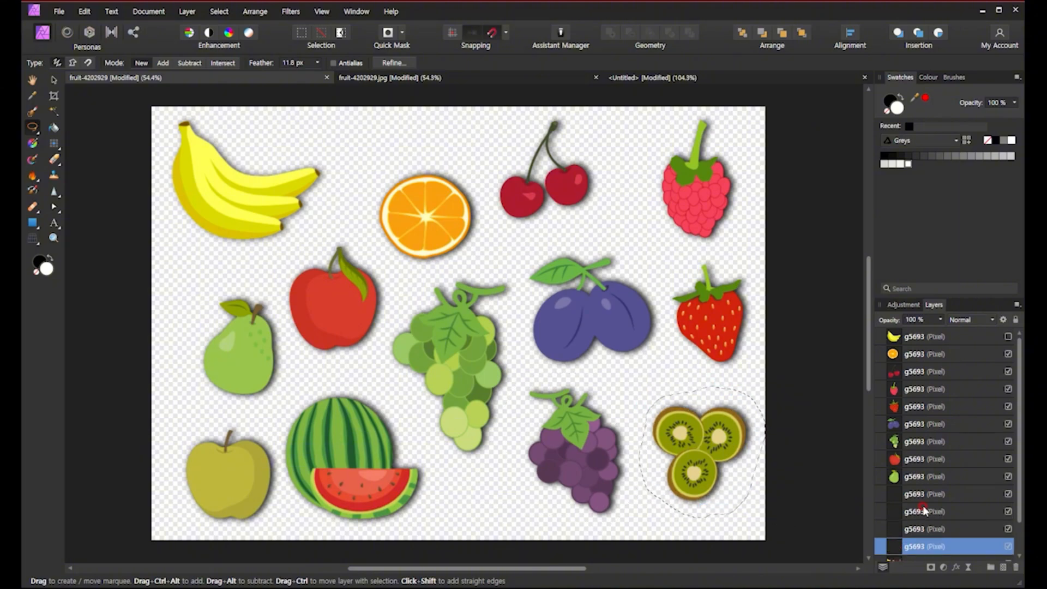
key("ctrl+j")
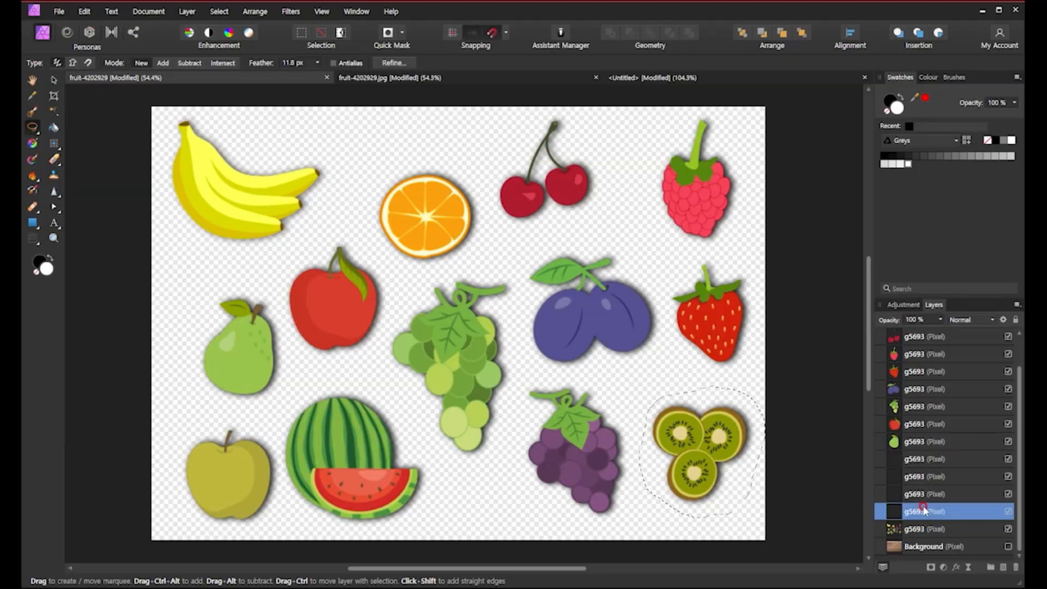
- Show the banana layer and hide the all-fruits layer so only the individual fruit layers are displayed
left_click(1008, 530)
left_click(1007, 529)
left_click(1007, 529)
left_click(1007, 529)
scroll(944, 473, "up", 1)
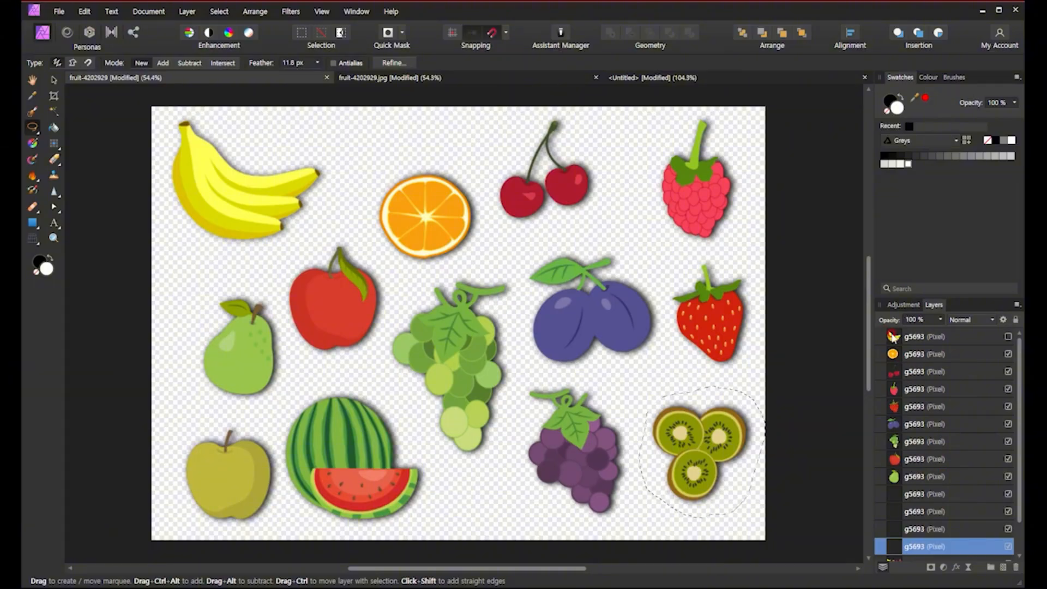
scroll(966, 535, "down", 1)
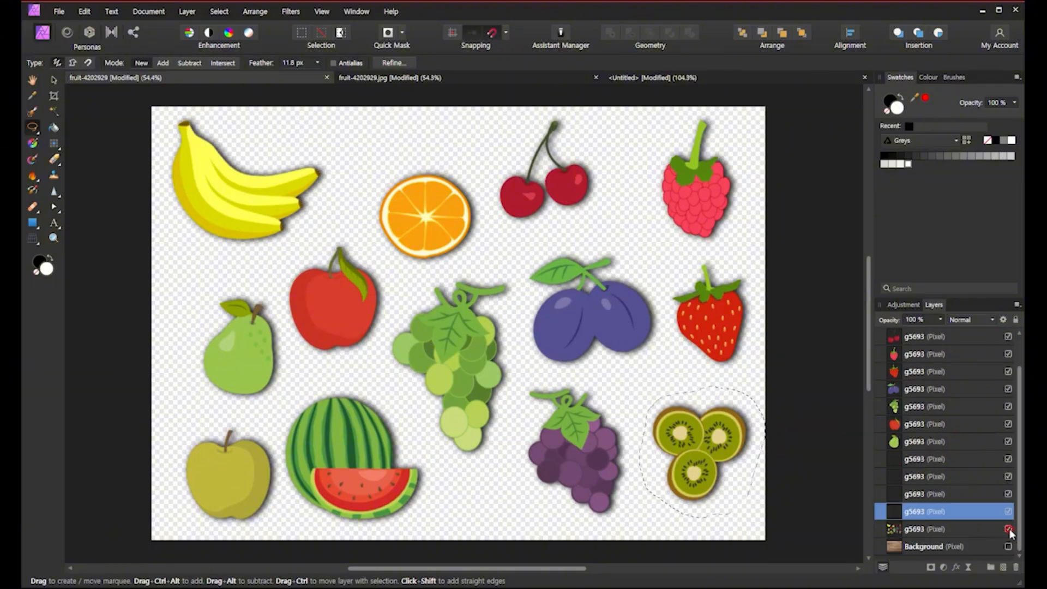
left_click(1008, 528)
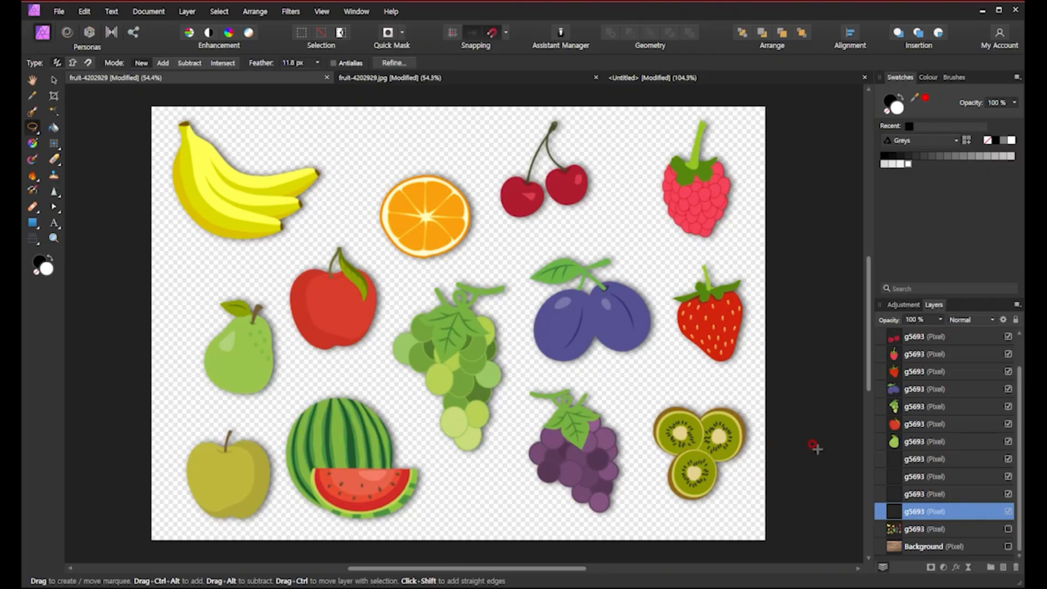
- Go through the individual fruit layers one by one in the layer stack, ending on the orange layer
left_click(906, 494)
left_click(906, 476)
left_click(907, 459)
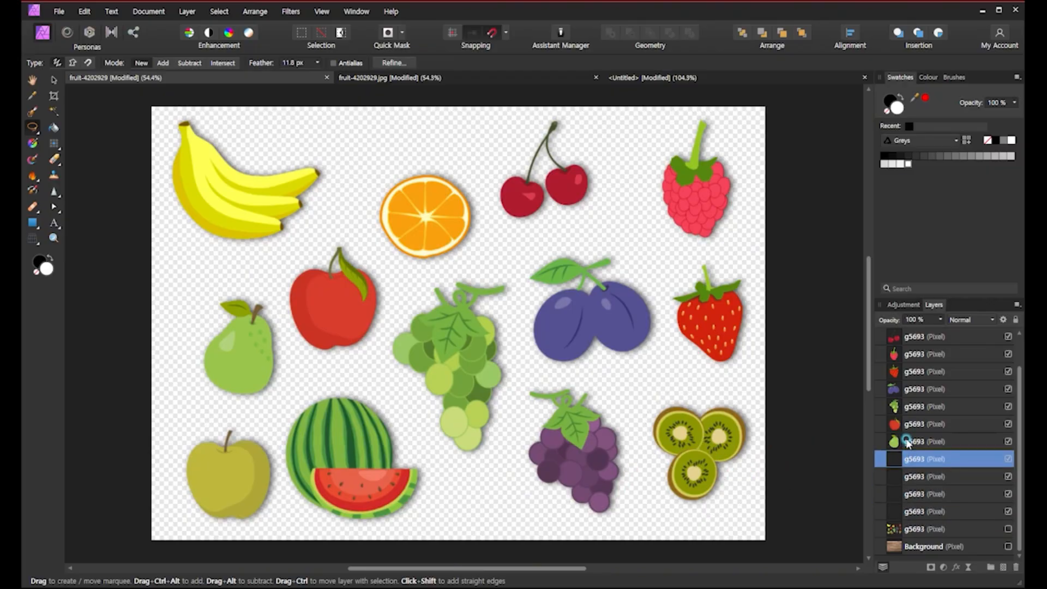
left_click(908, 441)
left_click(908, 424)
left_click(908, 406)
scroll(903, 387, "up", 2)
left_click(903, 389)
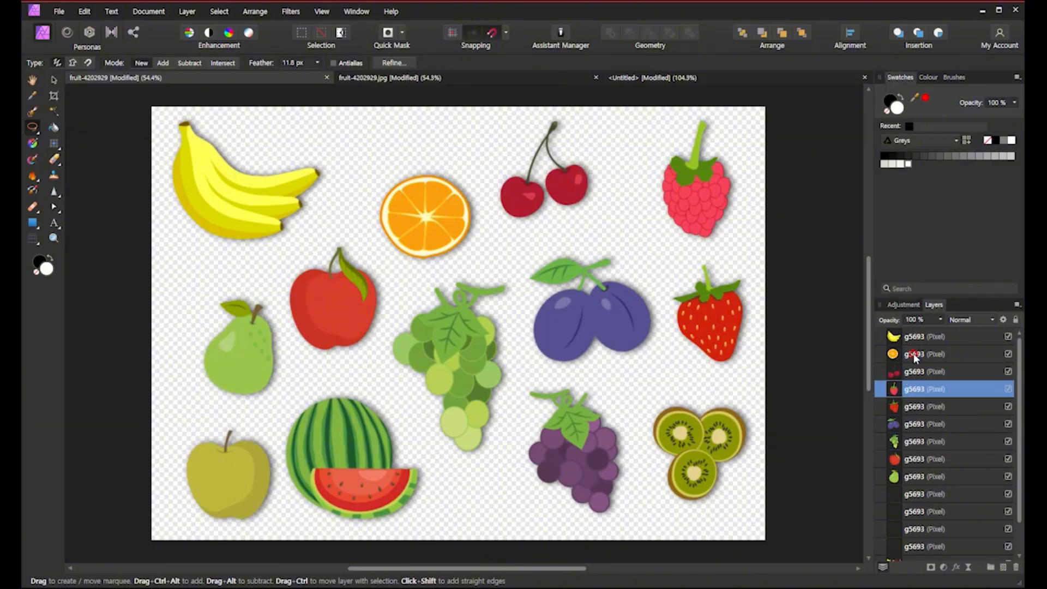
left_click(911, 354)
- Check that each fruit is a separate object by selecting them individually on the canvas with the Move Tool, and finally deselect everything
left_click(51, 81)
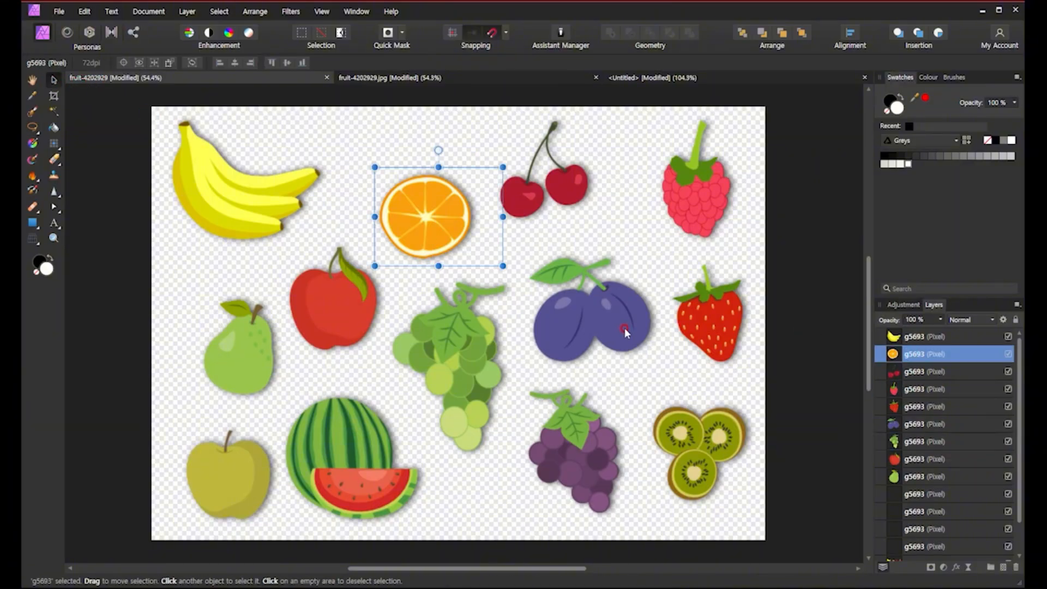
left_click(600, 417)
left_click(701, 452)
left_click(452, 365)
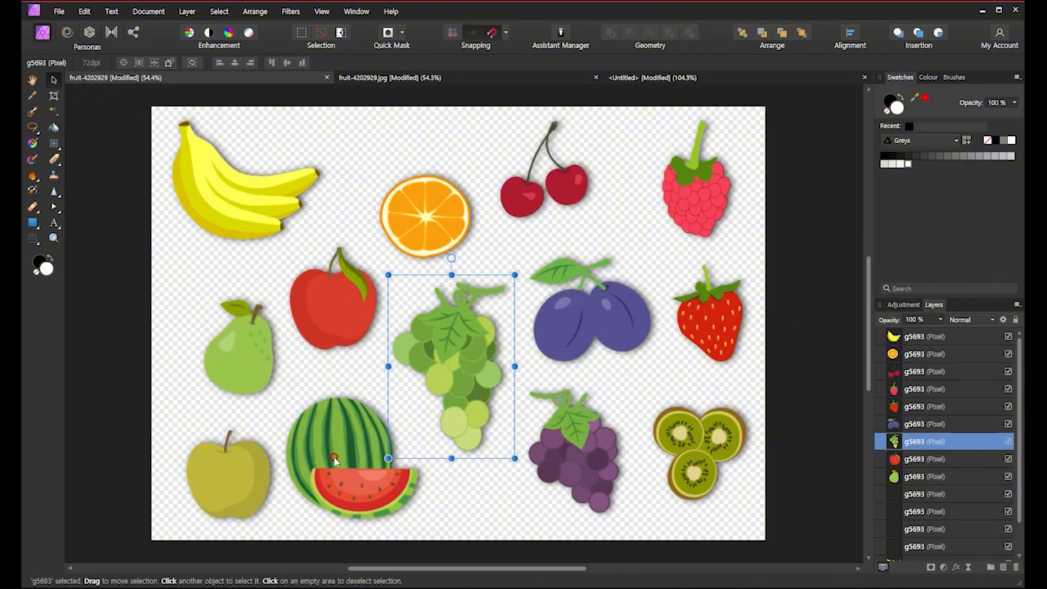
left_click(333, 458)
left_click(254, 452)
left_click(262, 350)
left_click(319, 338)
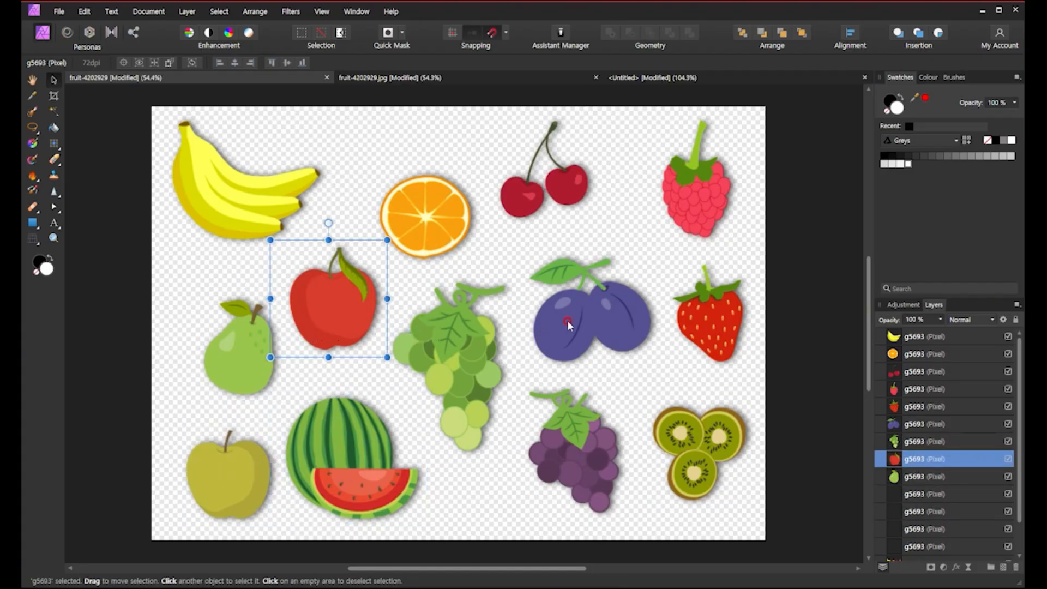
left_click(567, 320)
left_click(713, 326)
left_click(695, 195)
left_click(804, 238)
left_click(832, 341)
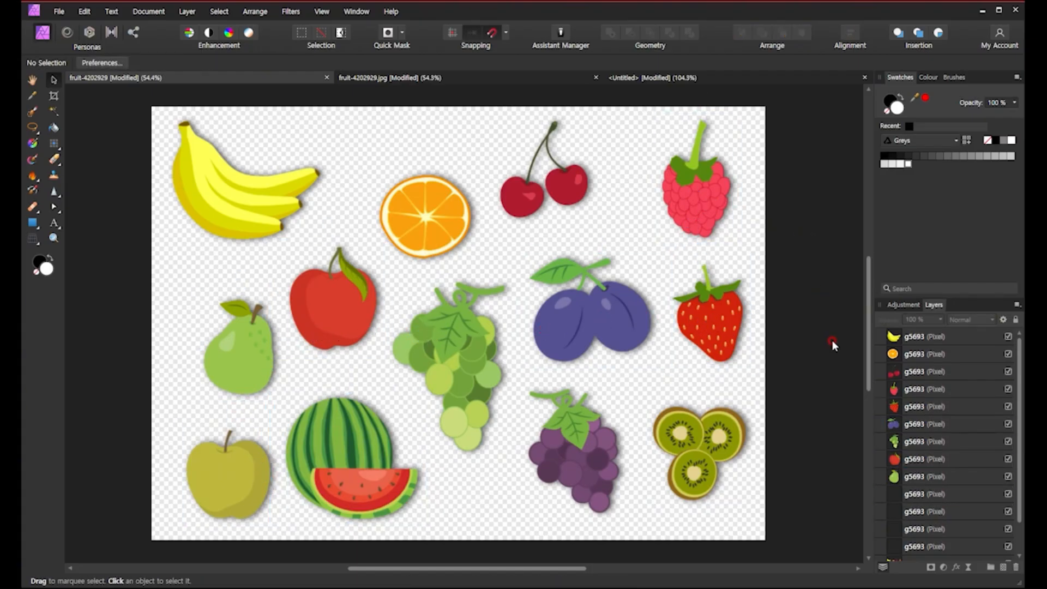
- Select the hidden all-fruits layer just above the Background layer
scroll(919, 530, "down", 2)
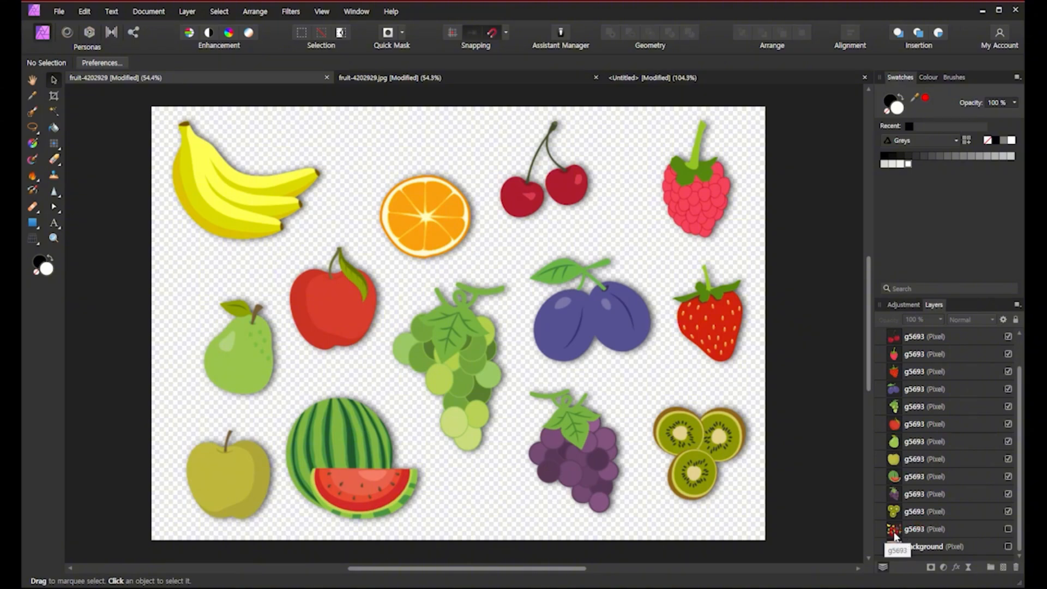
left_click(895, 530)
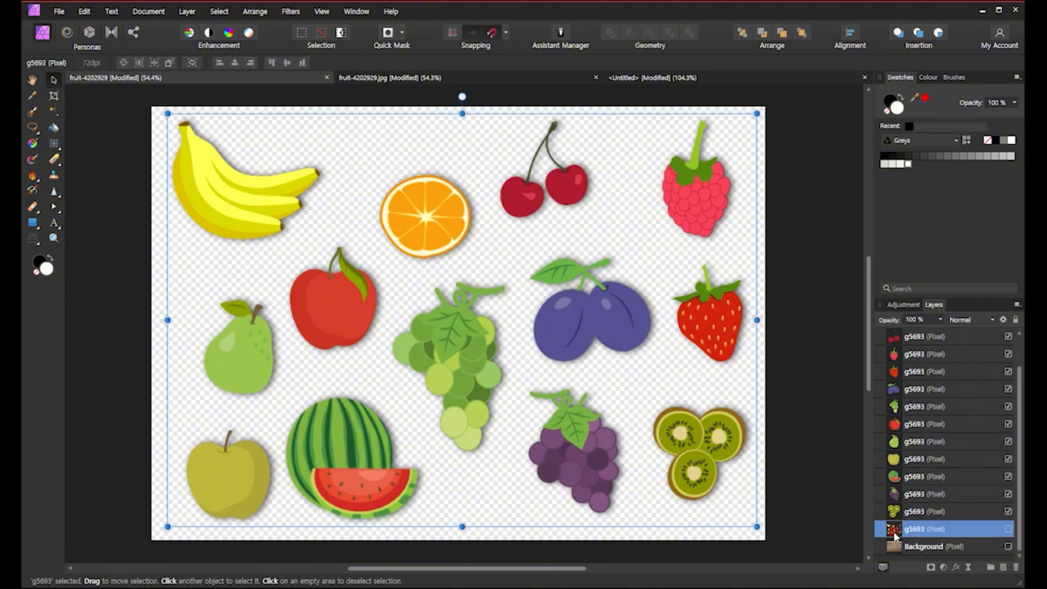
- Select all the individual fruit layers together, from the kiwi layer up to the banana layer, and deselect them again
left_click(713, 479)
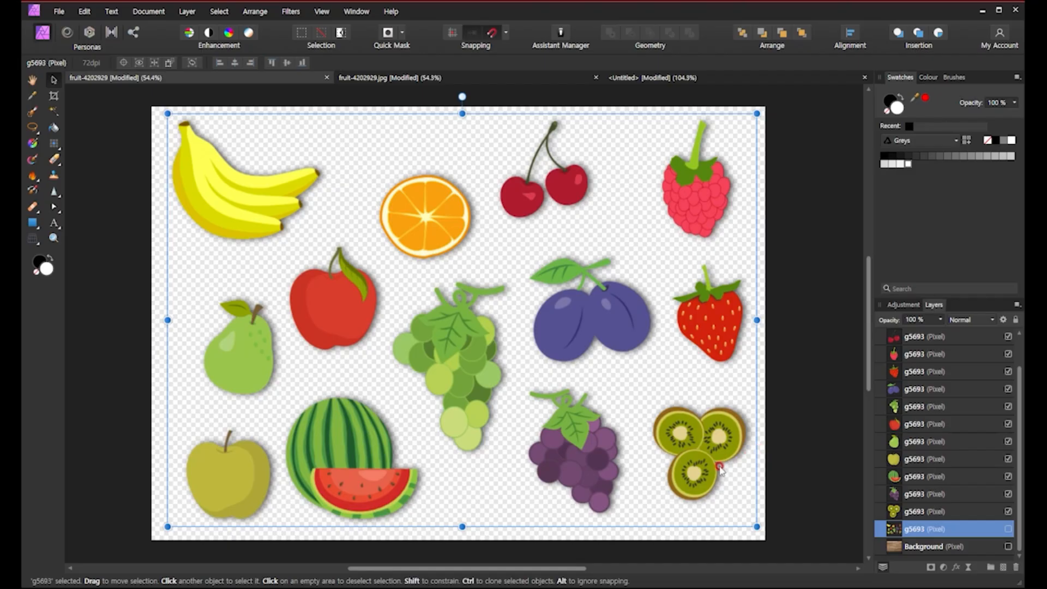
left_click(918, 511)
scroll(912, 330, "up", 1)
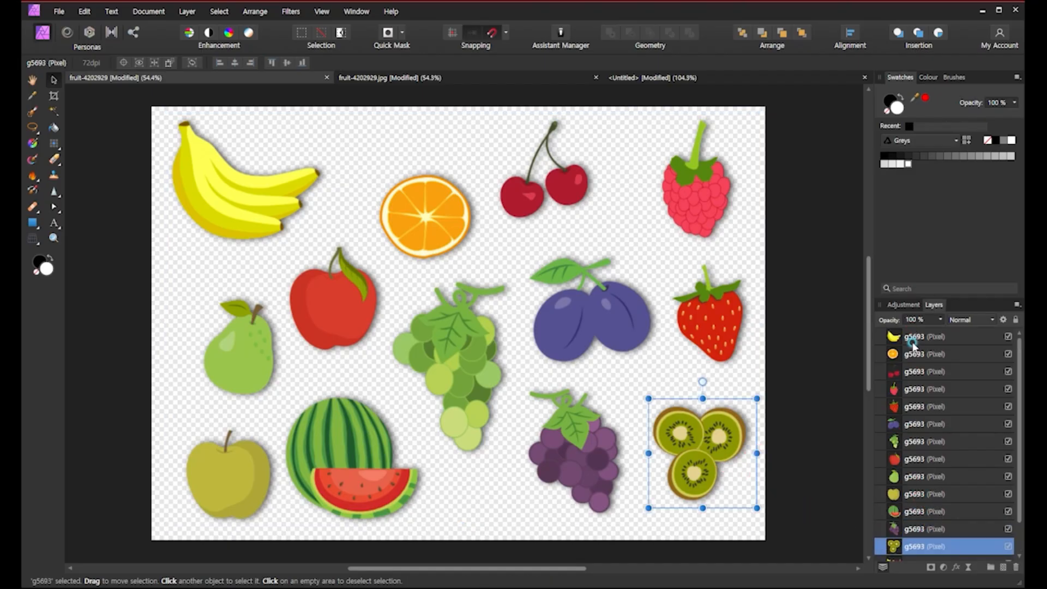
left_click(913, 342, "shift")
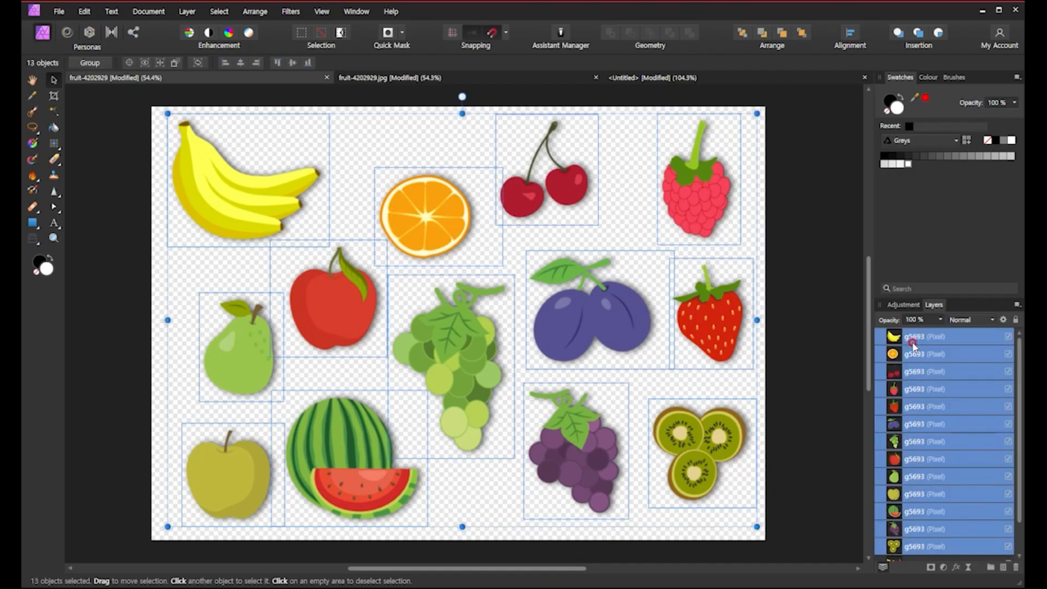
left_click(792, 429)
scroll(949, 524, "down", 2)
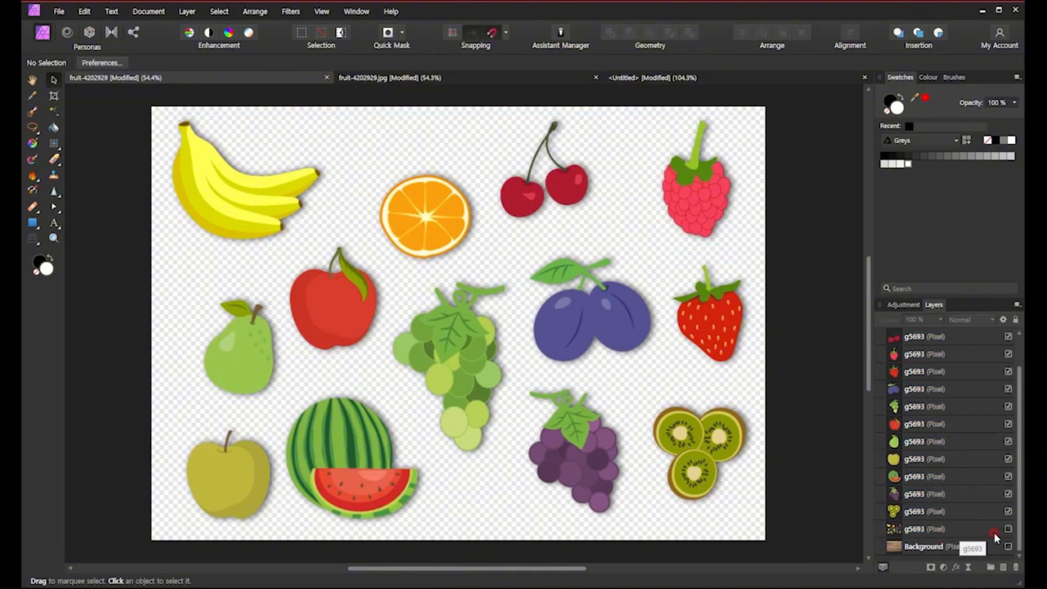
left_click(998, 156)
left_click_drag(895, 339, 926, 494)
left_click_drag(925, 530, 914, 425)
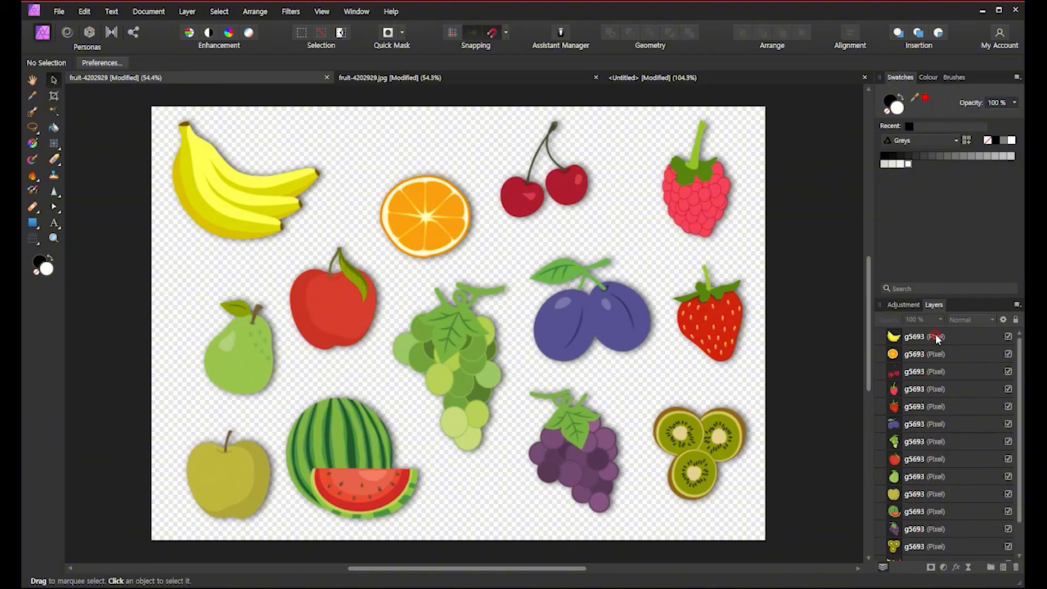
left_click_drag(937, 338, 929, 383)
left_click_drag(1021, 336, 1019, 347)
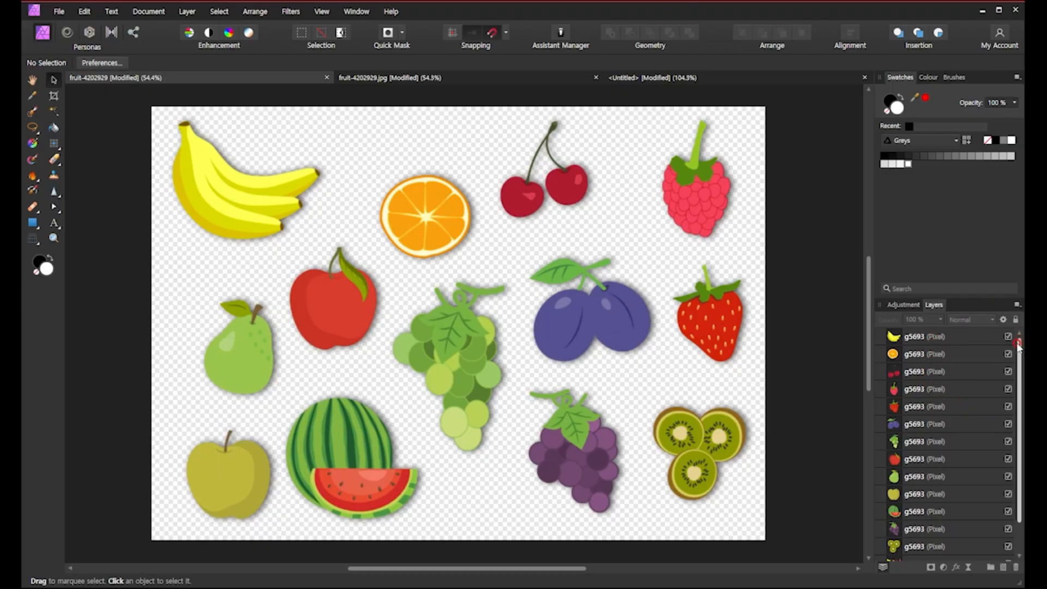
left_click_drag(1016, 442, 974, 487)
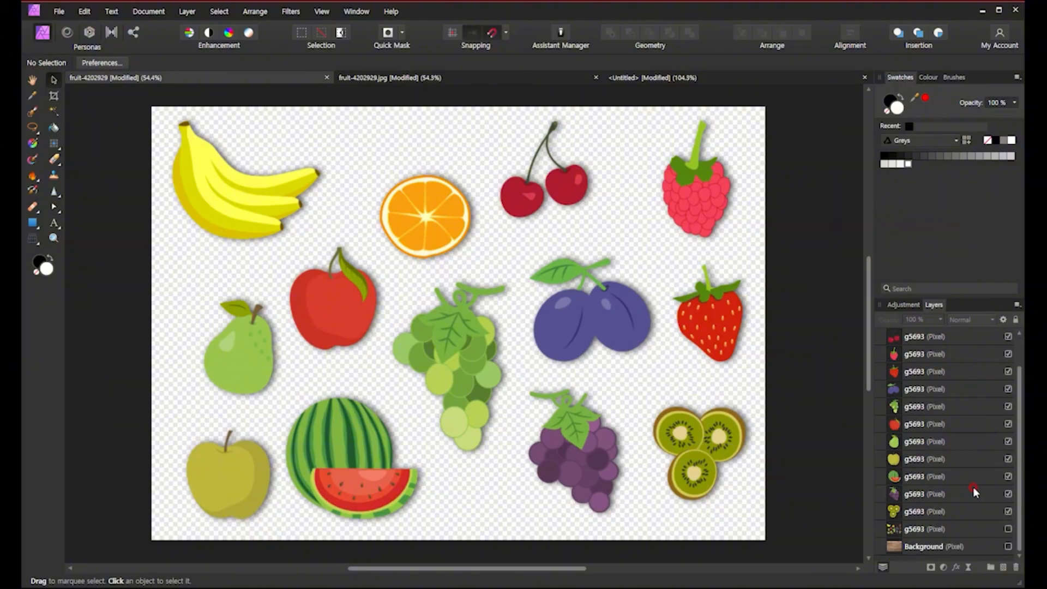
scroll(973, 486, "up", 2)
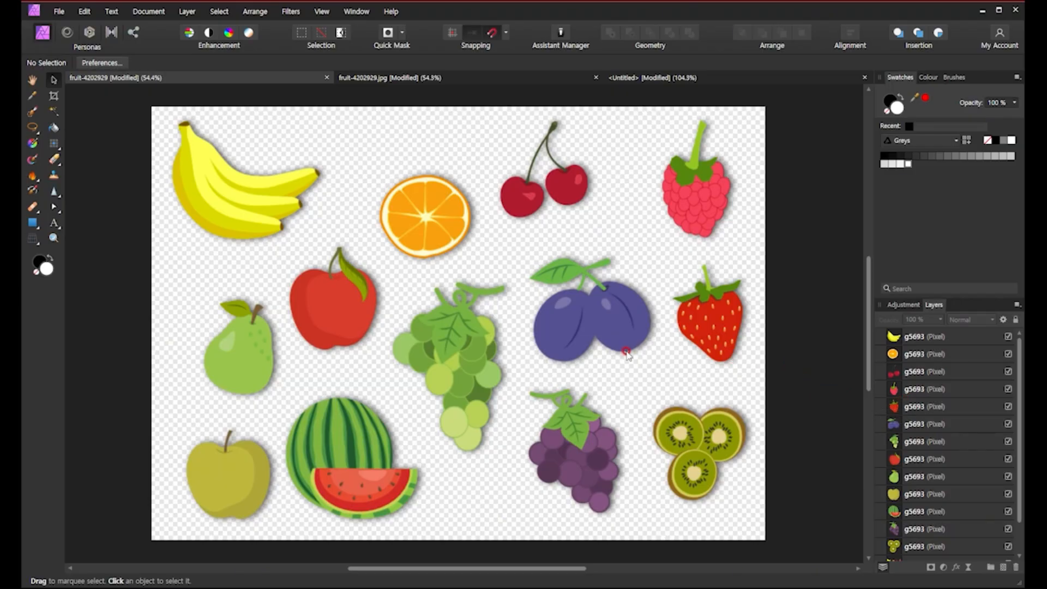
- Select the cherries, strawberry, red apple and raspberry one after another on the canvas to identify the red fruits
left_click(524, 200)
left_click(704, 310)
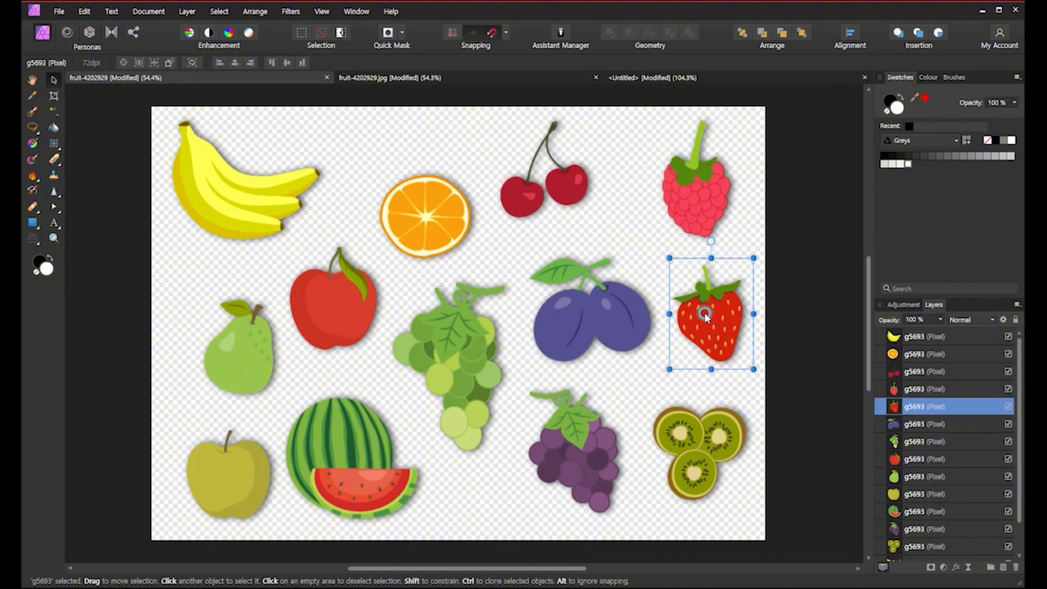
left_click(325, 319)
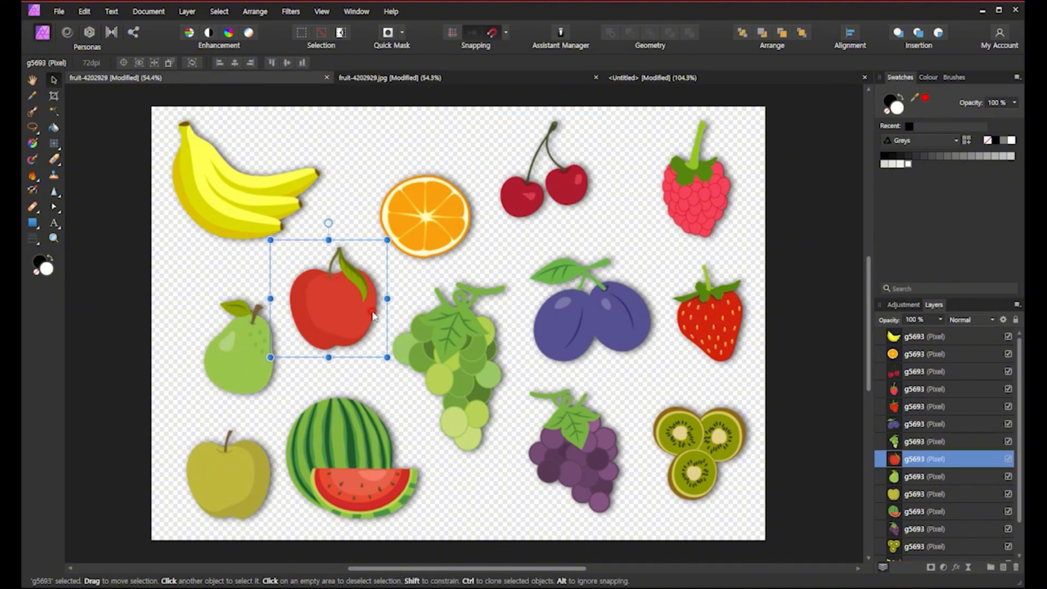
left_click(695, 198)
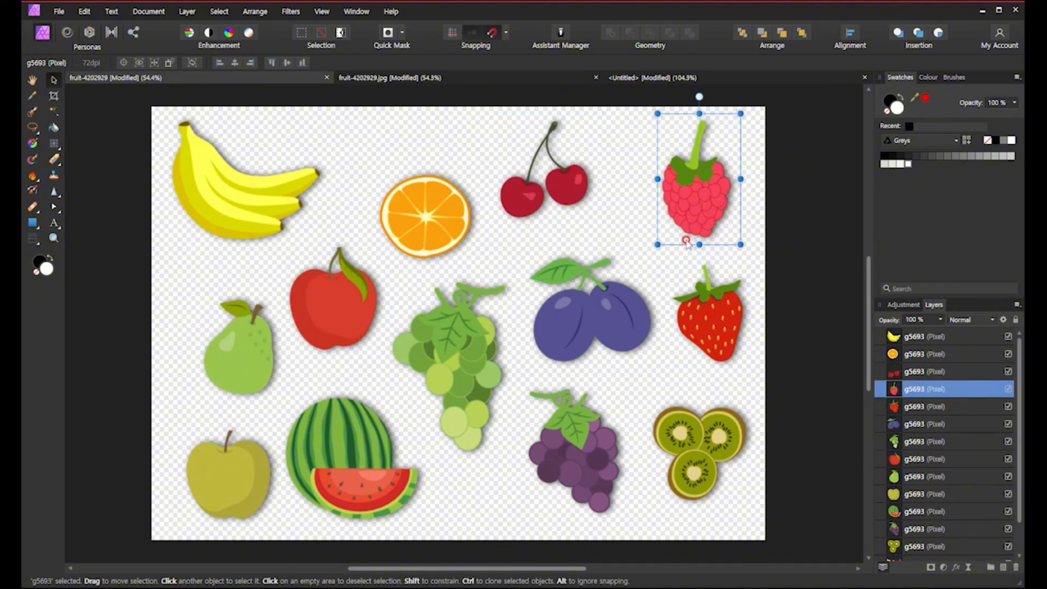
left_click(679, 150)
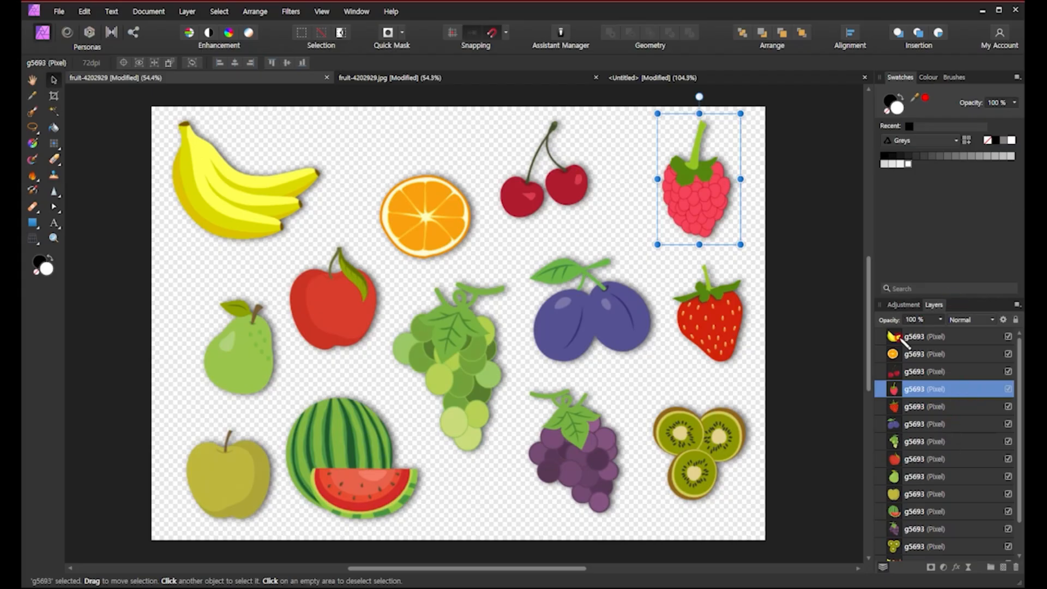
- Place the banana layer at the top of the stack in a group of its own
left_click_drag(926, 297, 944, 319)
mouse_move(1013, 569)
left_mouse_down()
mouse_move(1016, 577)
mouse_move(1010, 561)
mouse_move(1023, 566)
mouse_move(1010, 572)
left_mouse_up()
left_click(931, 338)
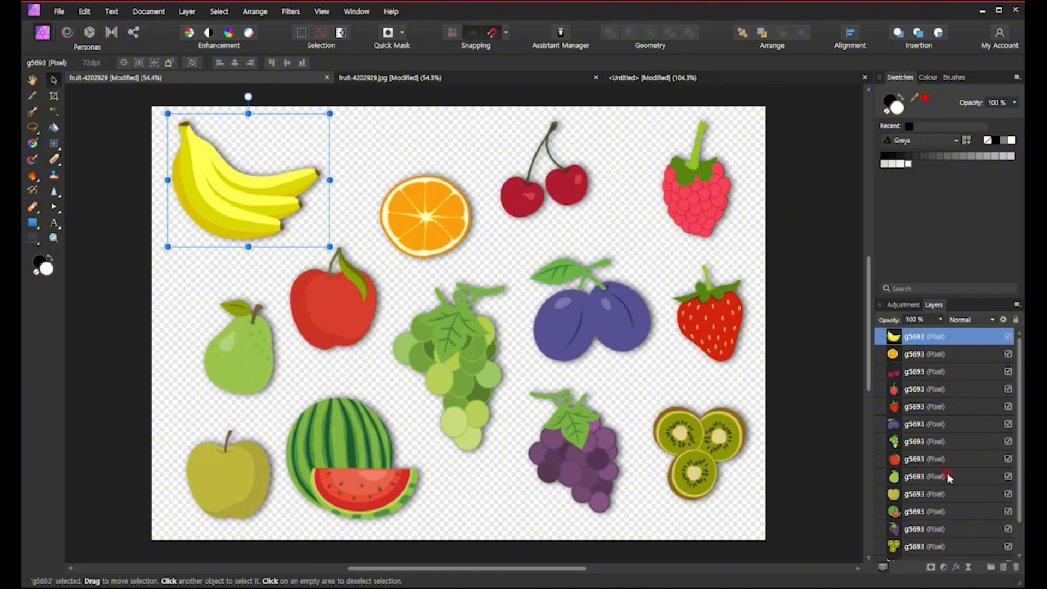
left_click(990, 569)
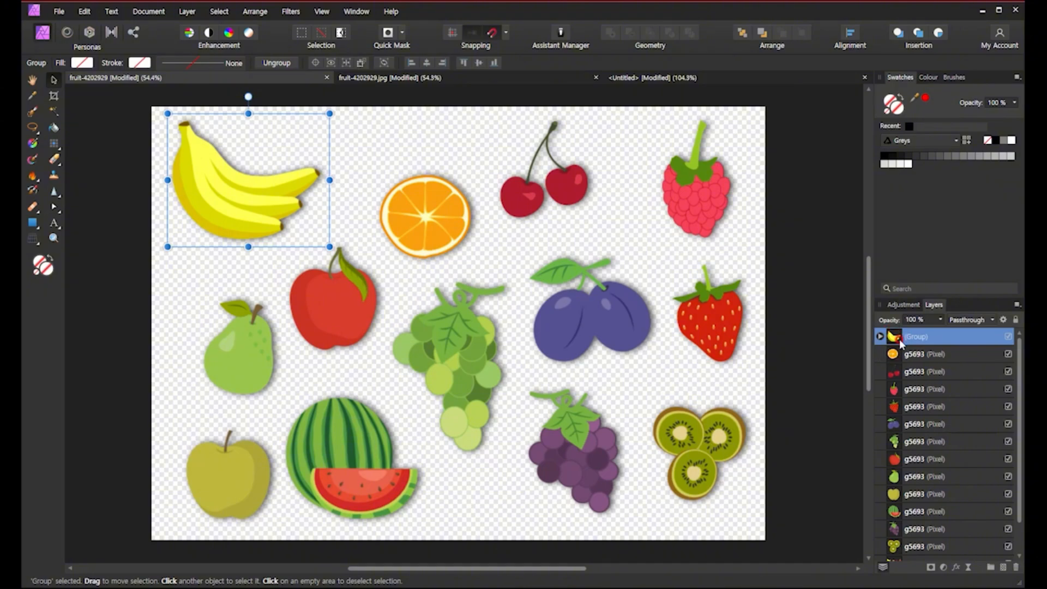
left_click(922, 339)
left_click_drag(905, 344, 936, 341)
- Expand the banana group to inspect its content, ungroup it and clear the selection
left_click(880, 337)
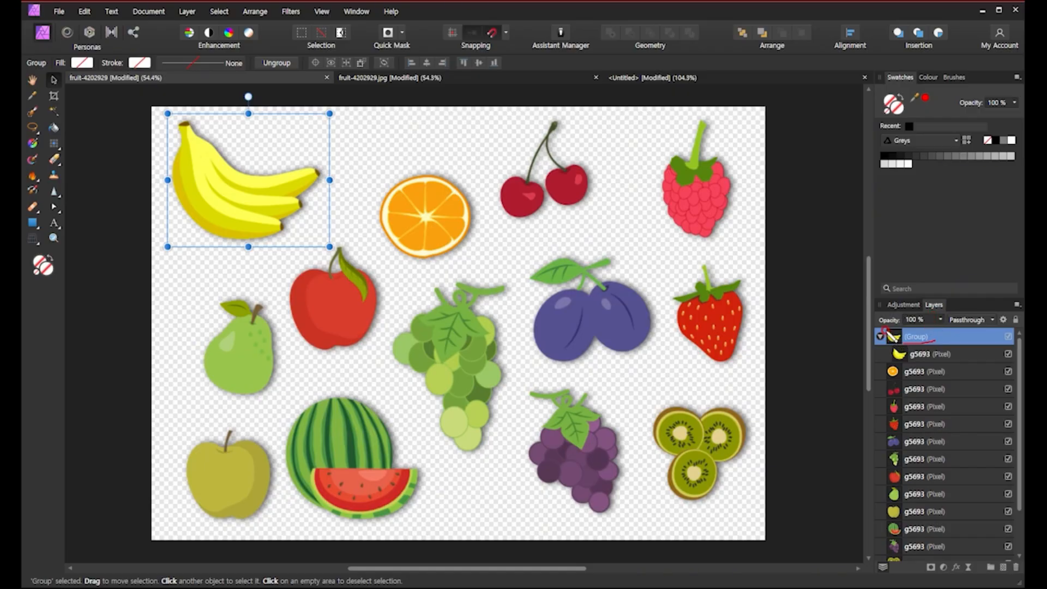
left_click_drag(887, 330, 886, 432)
left_click(882, 348)
key("ctrl+shift+g")
key("ctrl+d")
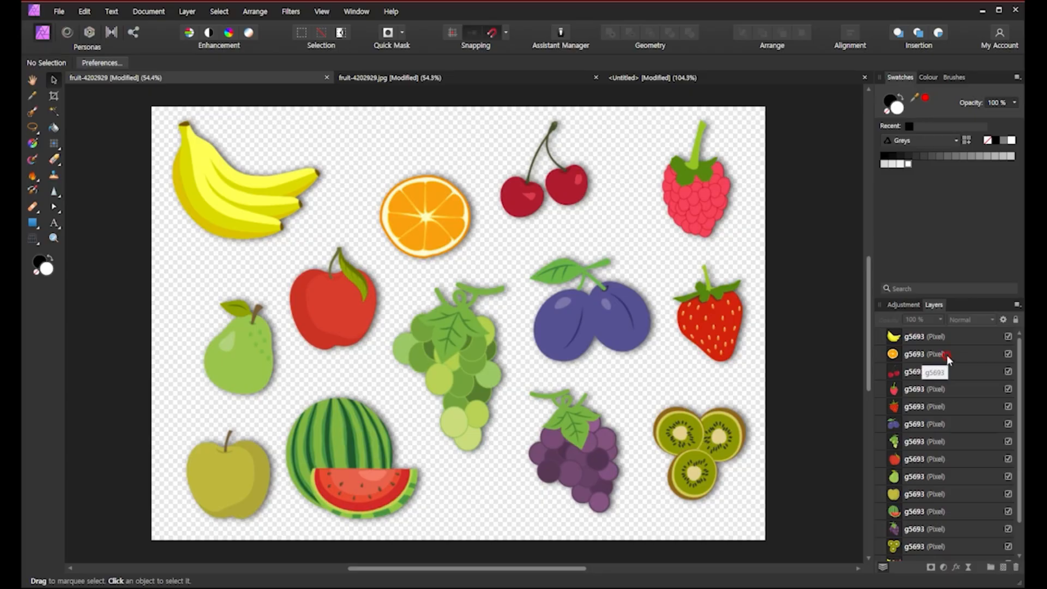
- Identify the red fruits' layers by selecting the raspberry, cherries, strawberry and red apple in turn on the canvas
left_click(694, 211)
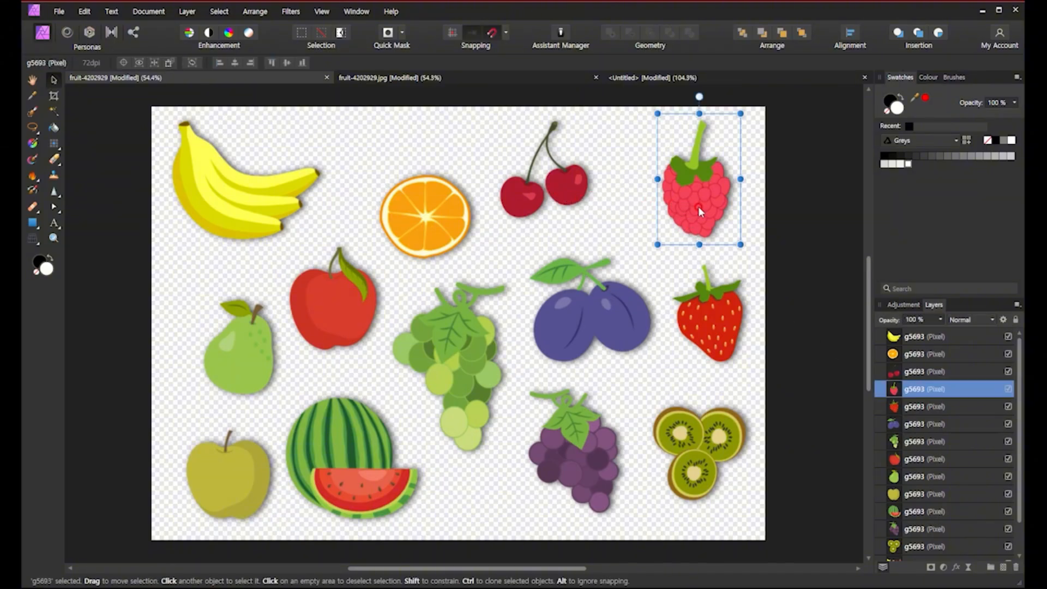
left_click(564, 198)
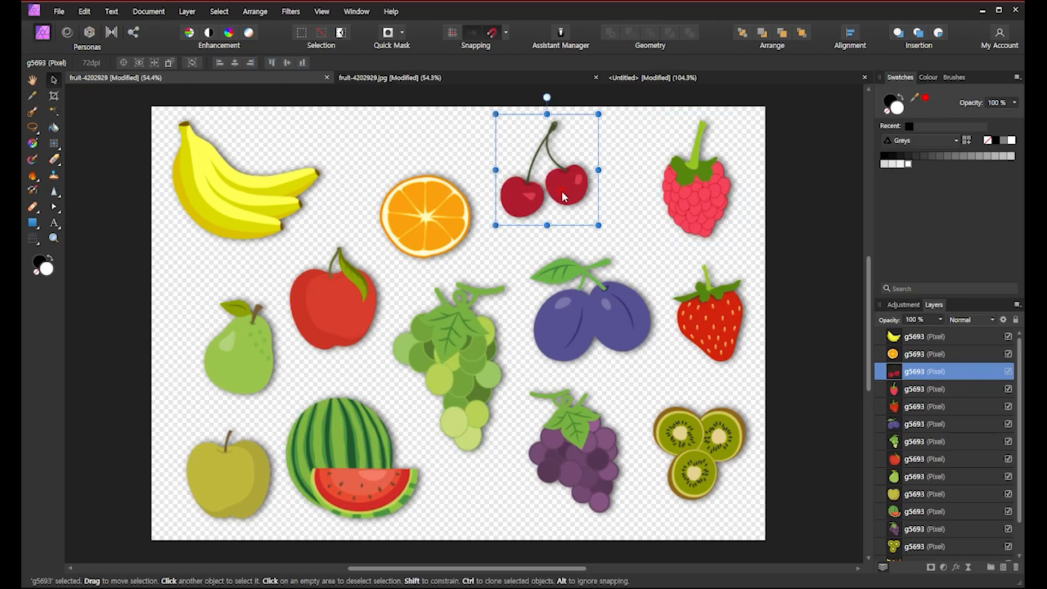
left_click(704, 210)
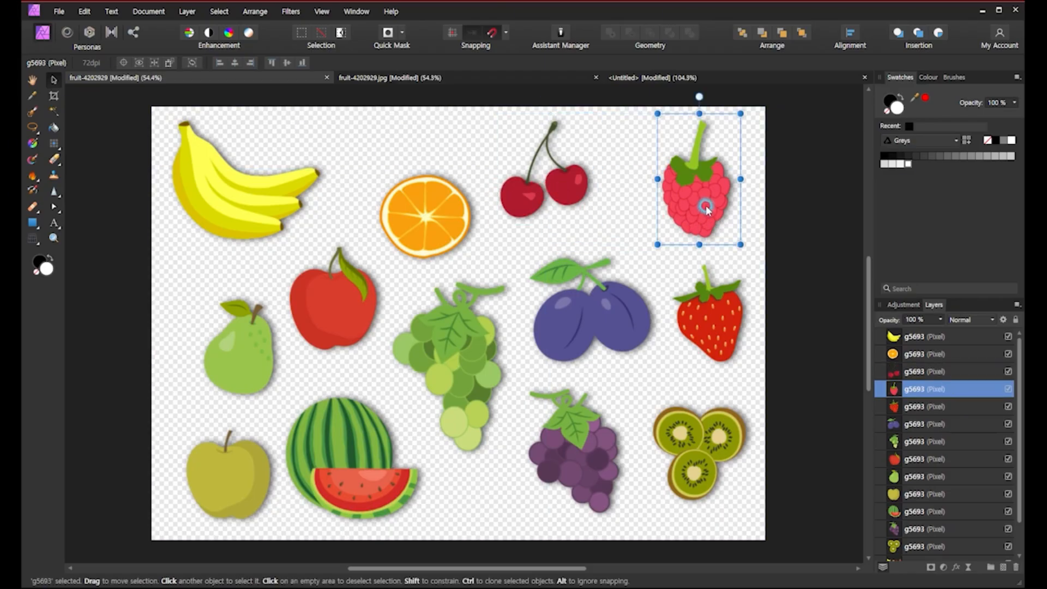
left_click(707, 329)
left_click(569, 202)
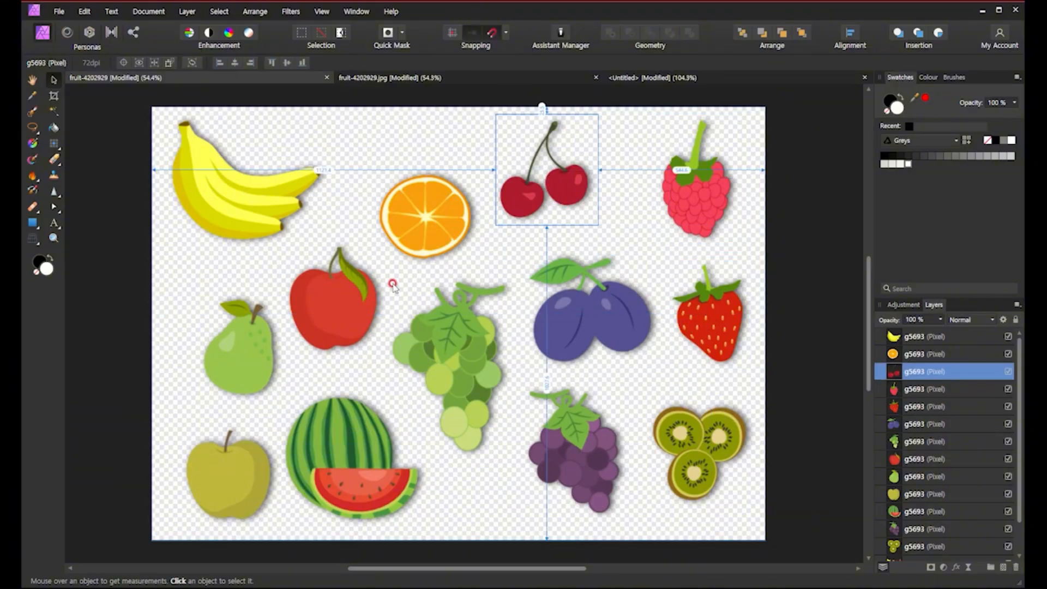
left_click(339, 308)
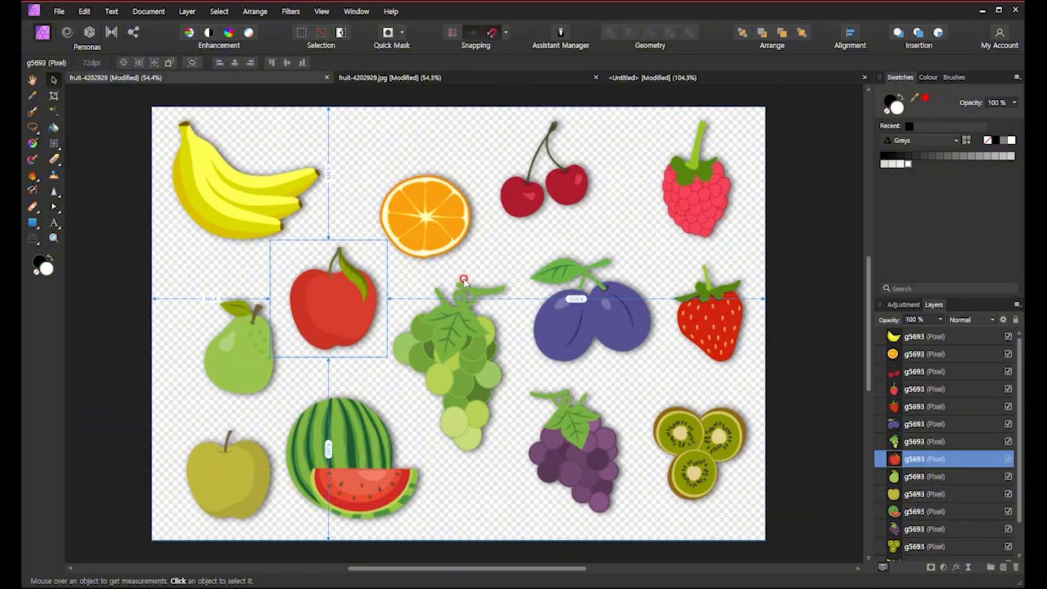
left_click(574, 200)
left_click(685, 204)
left_click(712, 319)
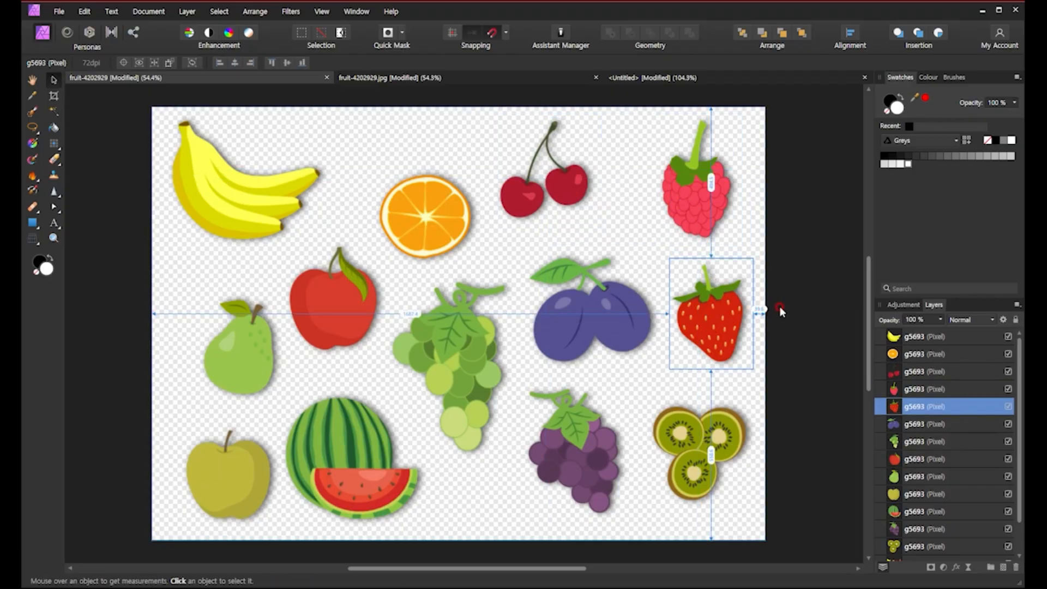
- Select the cherries, raspberry, strawberry and red apple layers together and combine them into one group
left_click(925, 388)
left_click(920, 373)
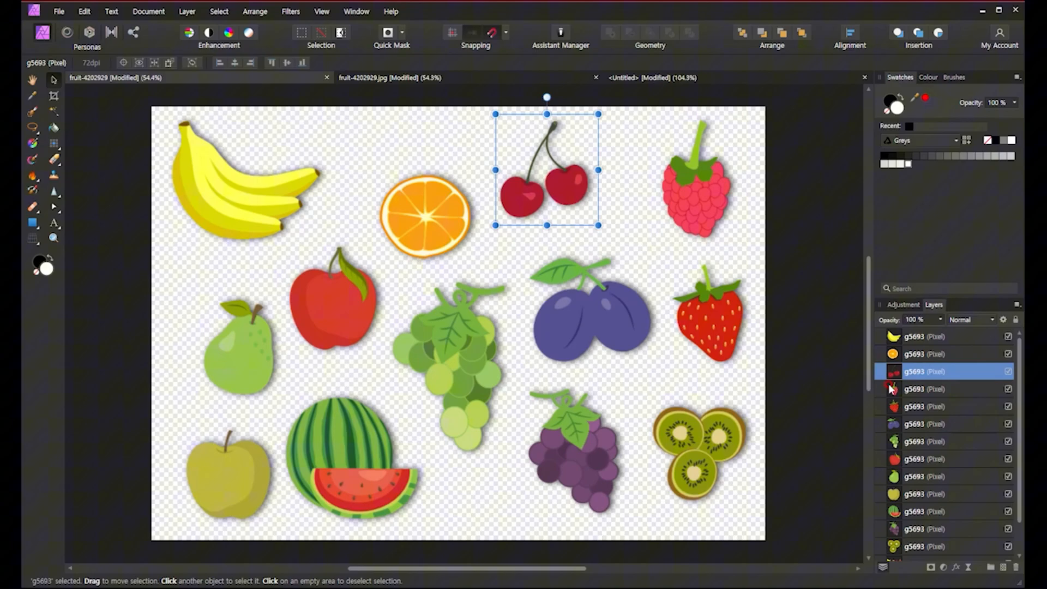
left_click(927, 391, "shift")
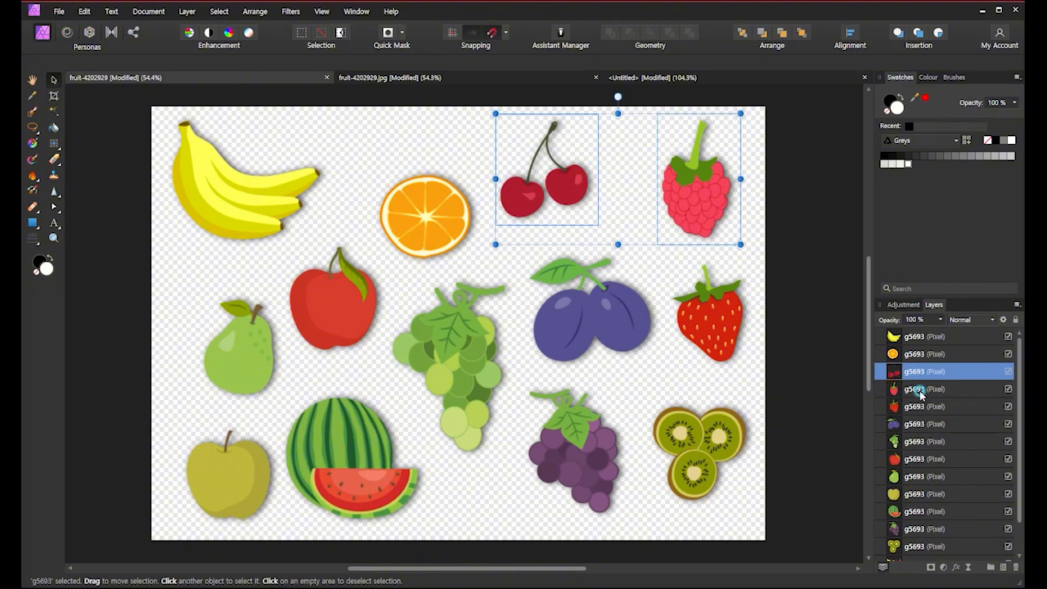
left_click(918, 410, "ctrl")
left_click(919, 459, "ctrl")
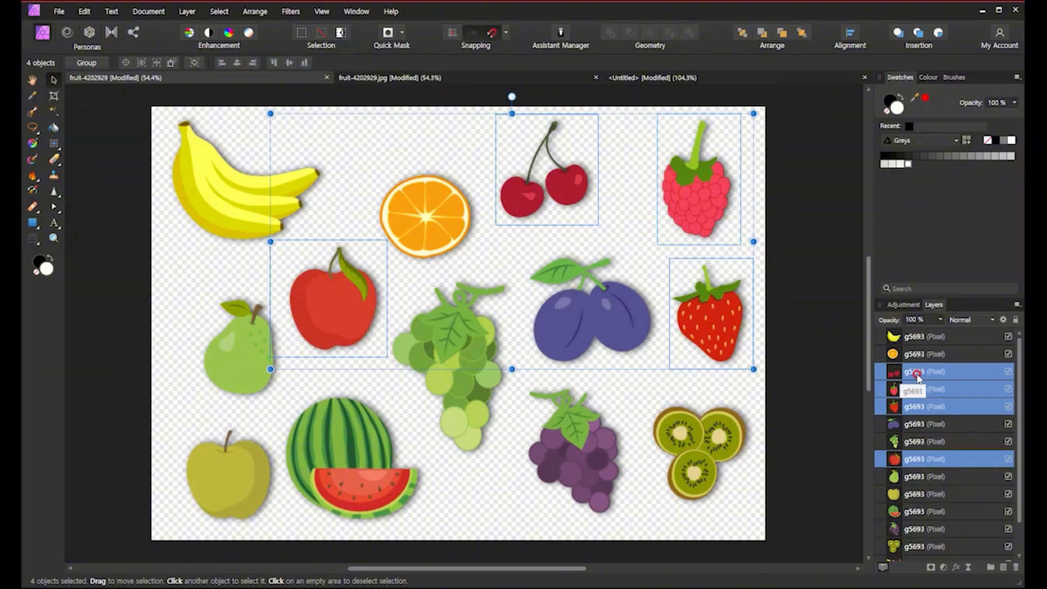
left_click(993, 568)
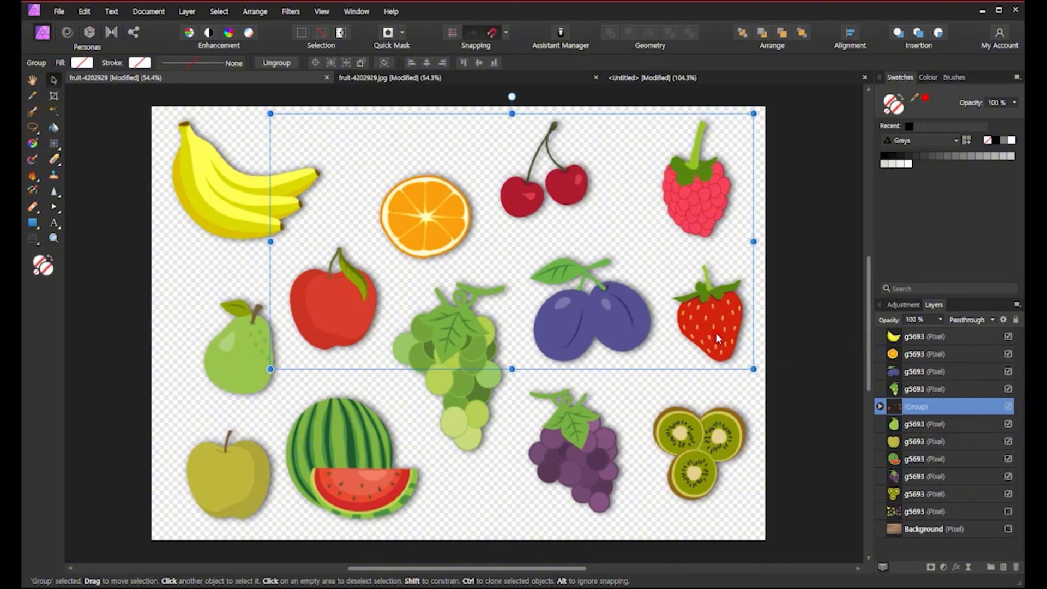
- Expand the red fruit group, check each of its four layers by selecting them one by one, and collapse the group
left_click(880, 408)
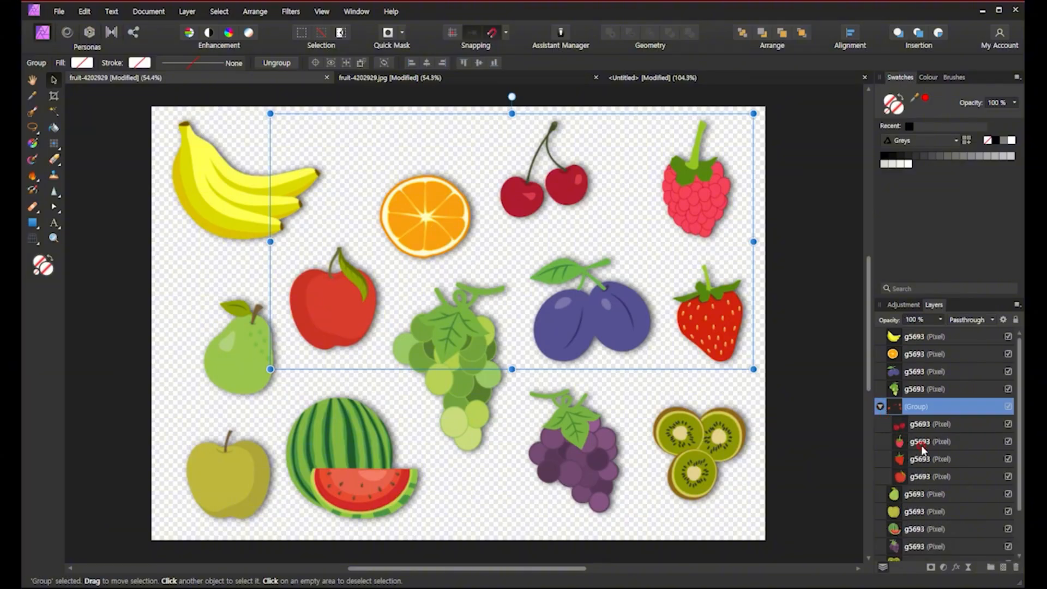
left_click(914, 425)
left_click(921, 443)
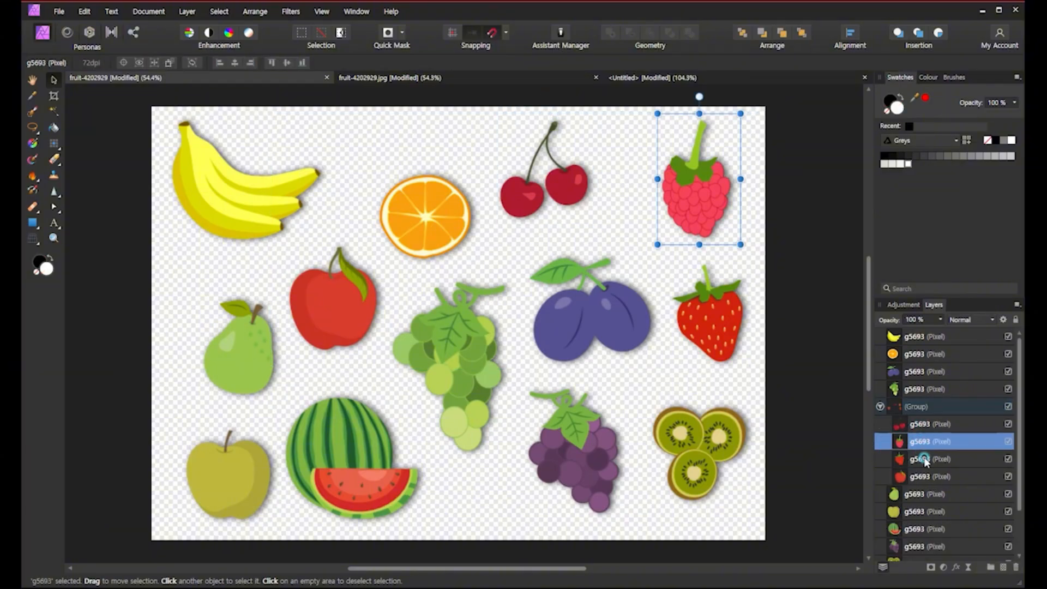
left_click(923, 459)
left_click(921, 477)
left_click(921, 460)
left_click(920, 443)
left_click(916, 427)
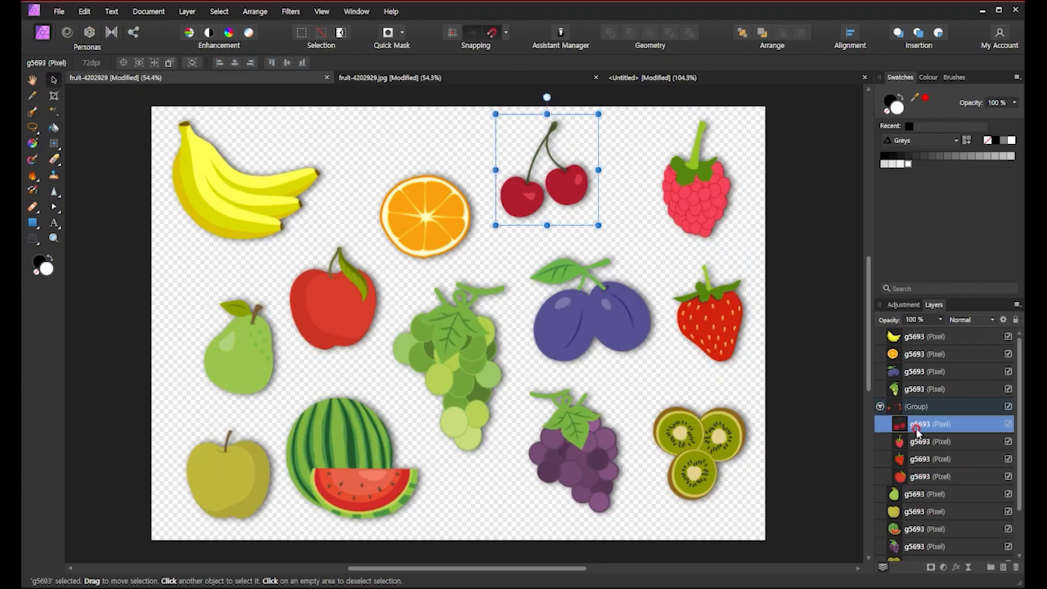
left_click(878, 407)
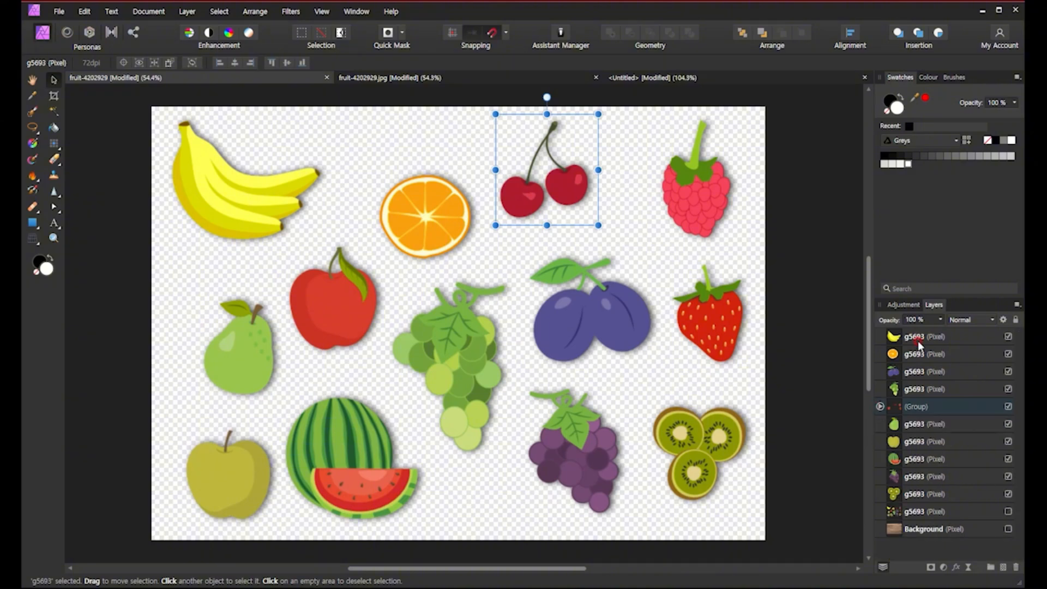
- Reopen the red fruit group, select its raspberry, strawberry and red apple layers in turn, and end on the cherries layer with the group expanded
left_click(880, 407)
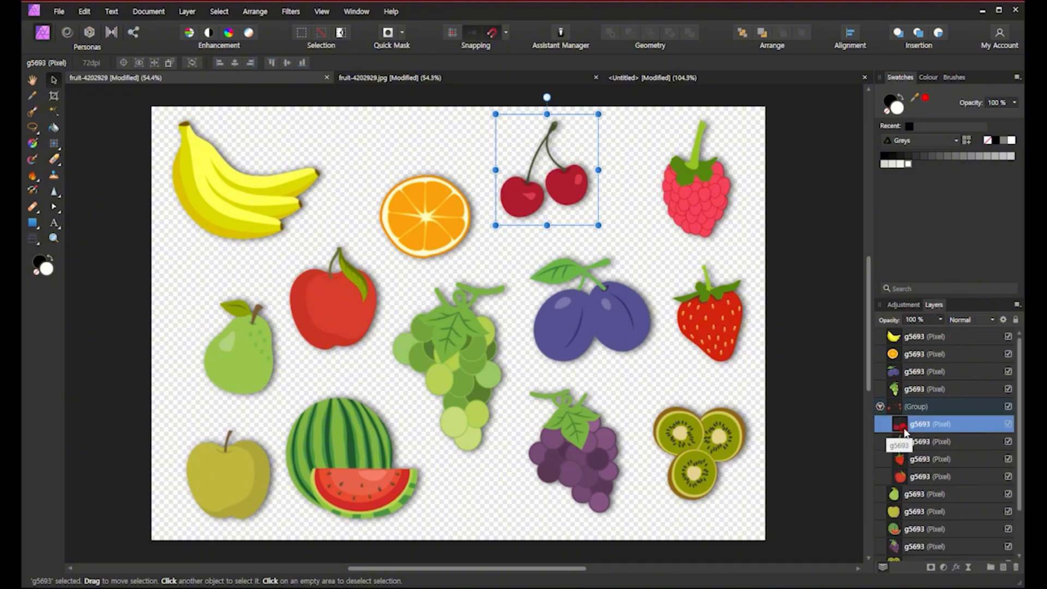
left_click(928, 443)
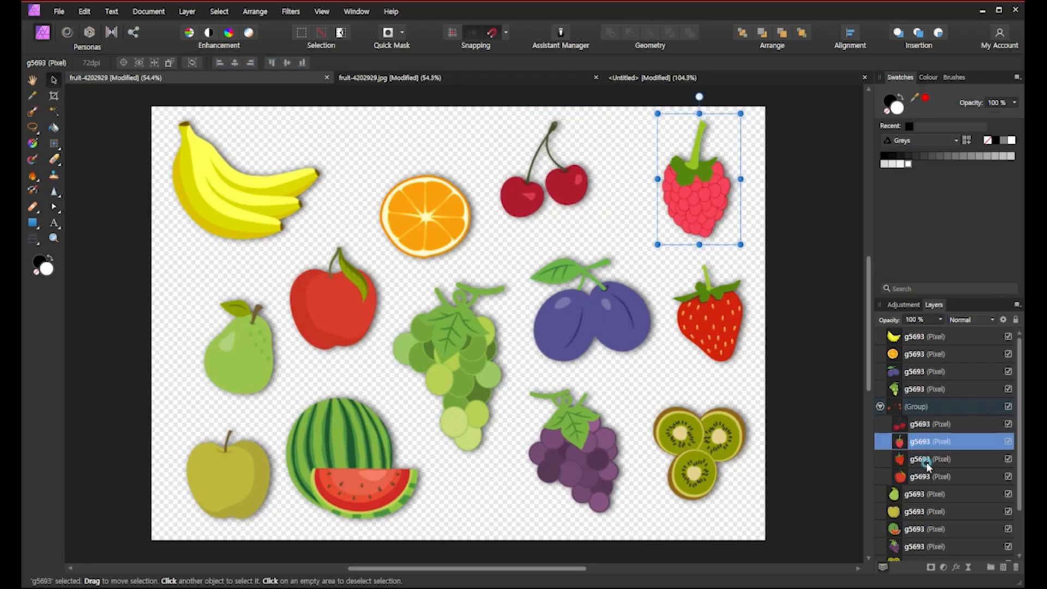
left_click(927, 460)
left_click(927, 477)
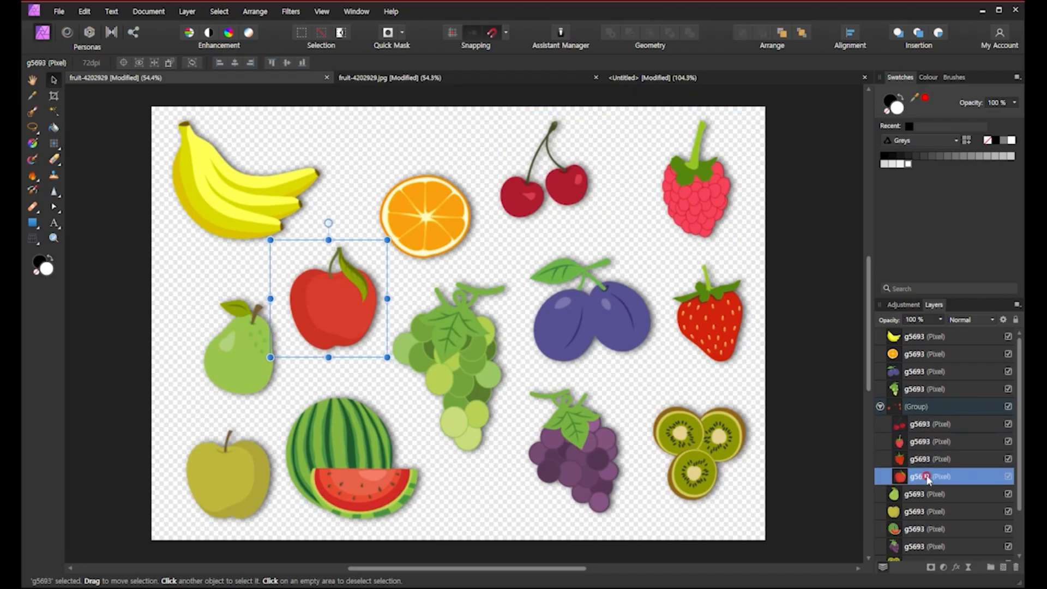
left_click(881, 406)
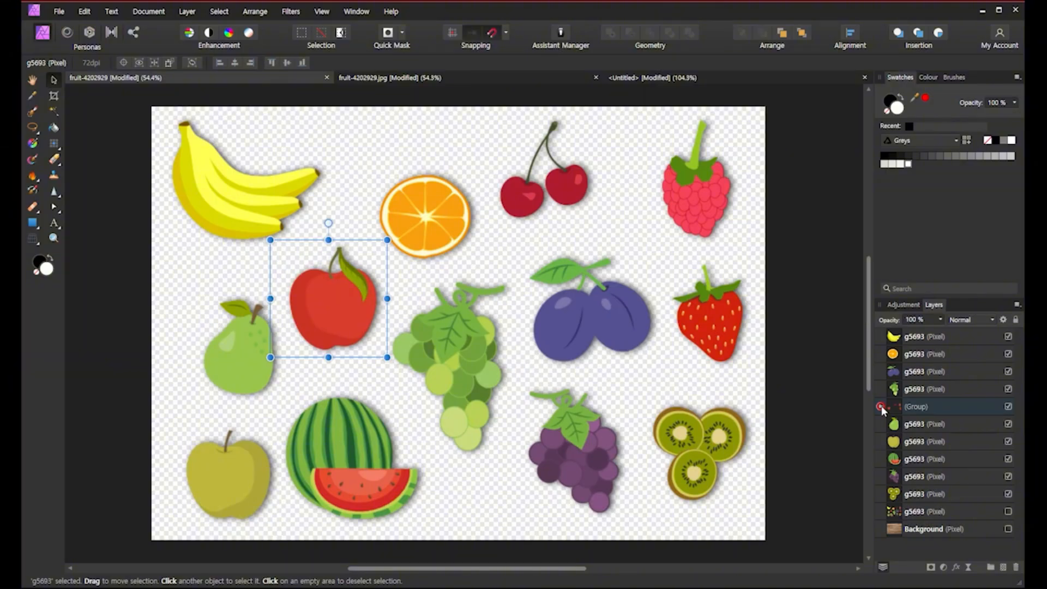
left_click(881, 407)
left_click(914, 427)
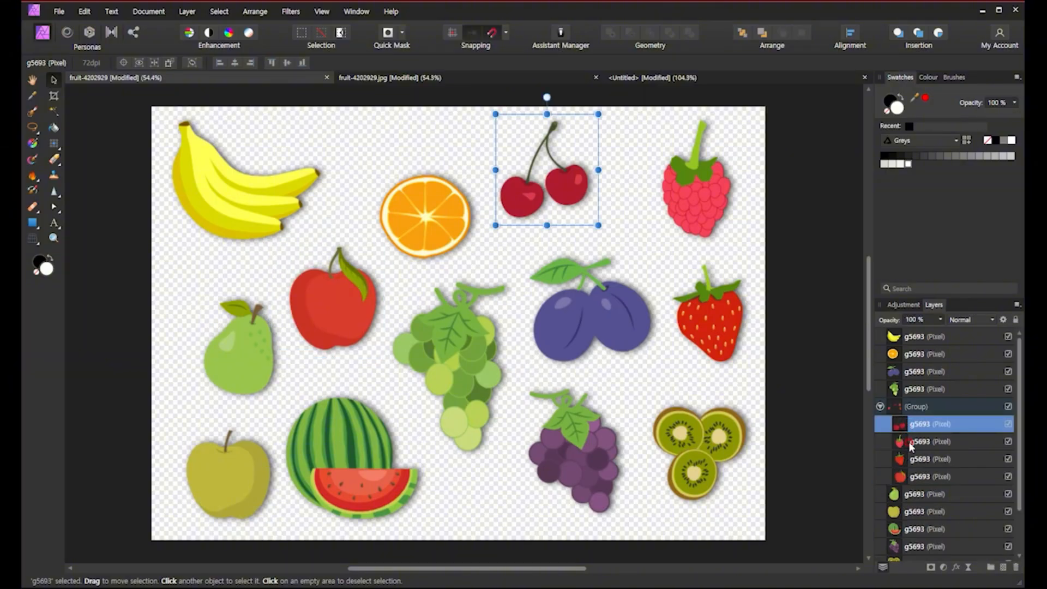
- Check the red fruit group's raspberry, strawberry and apple layers, then move the whole group slightly down and right on the canvas
left_click(915, 443)
left_click(916, 461)
left_click(916, 478)
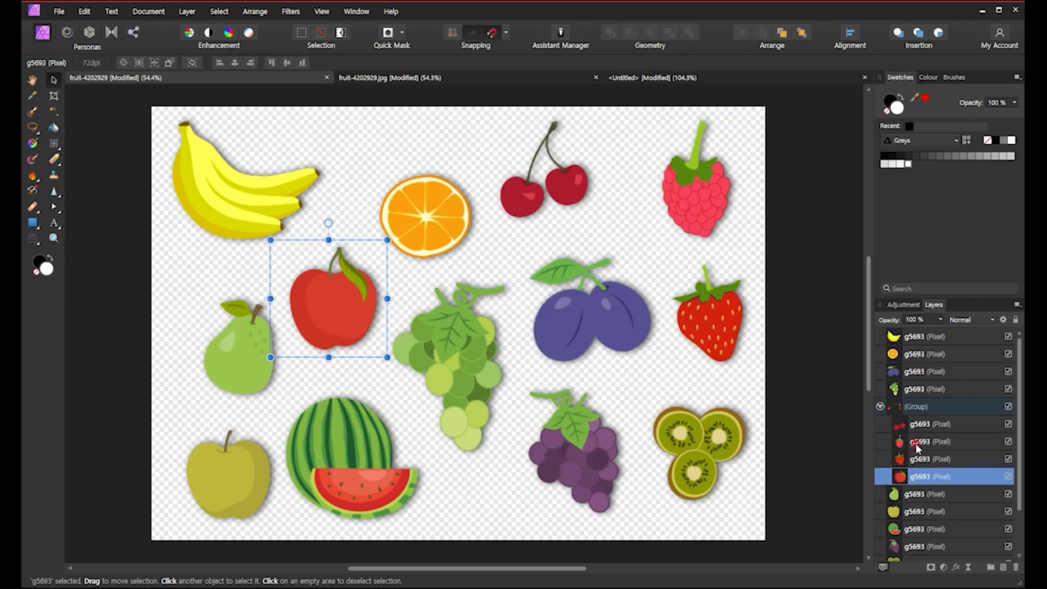
left_click(917, 408)
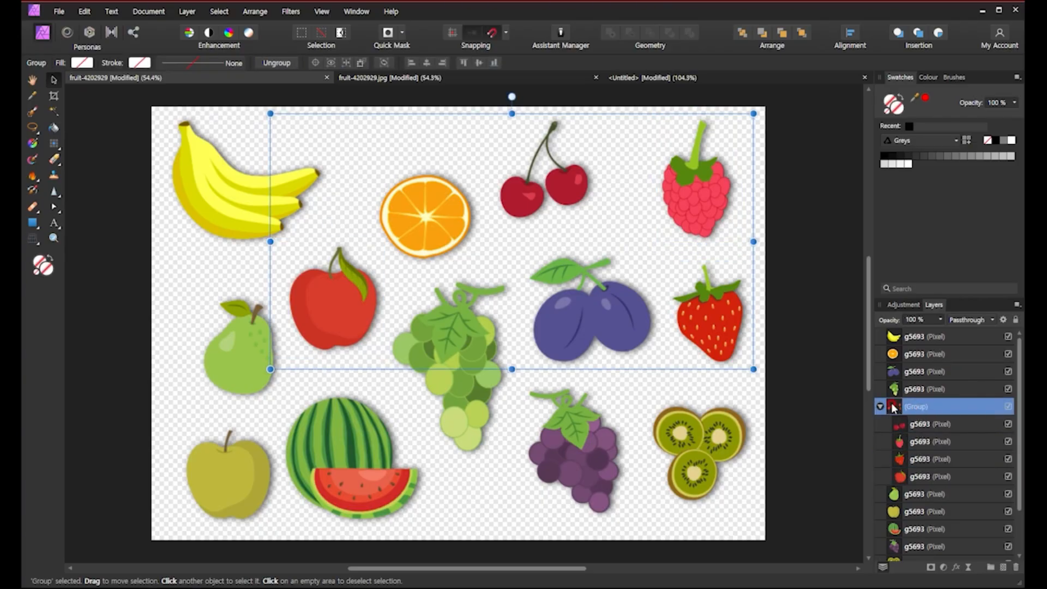
mouse_move(703, 191)
left_mouse_down()
mouse_move(616, 217)
mouse_move(683, 168)
mouse_move(706, 201)
left_mouse_up()
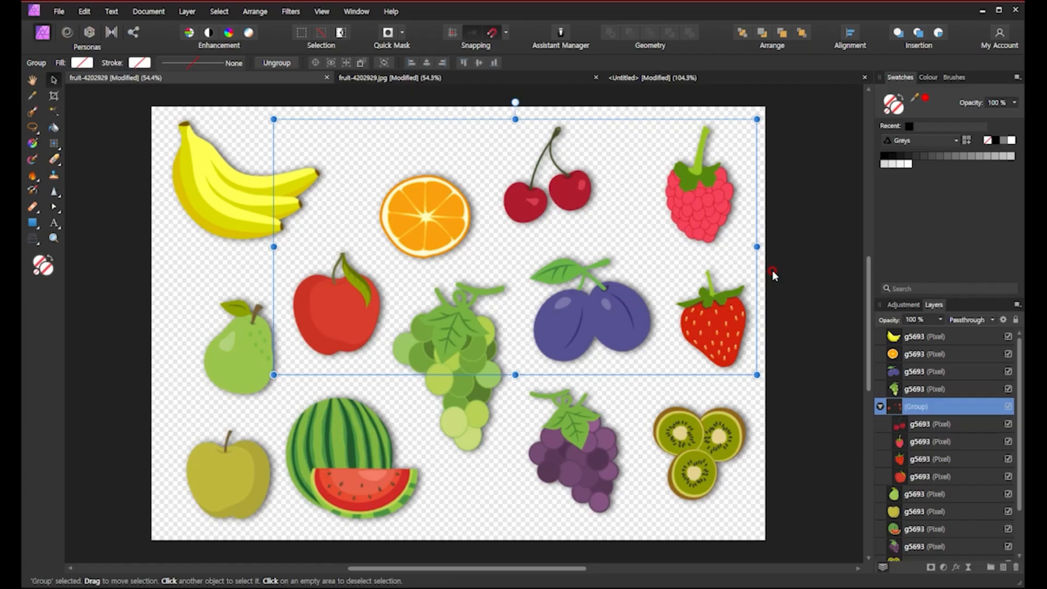
- Select the cherries, raspberry, strawberry and red apple layers one by one inside the red fruit group and collapse the group
left_click(899, 425)
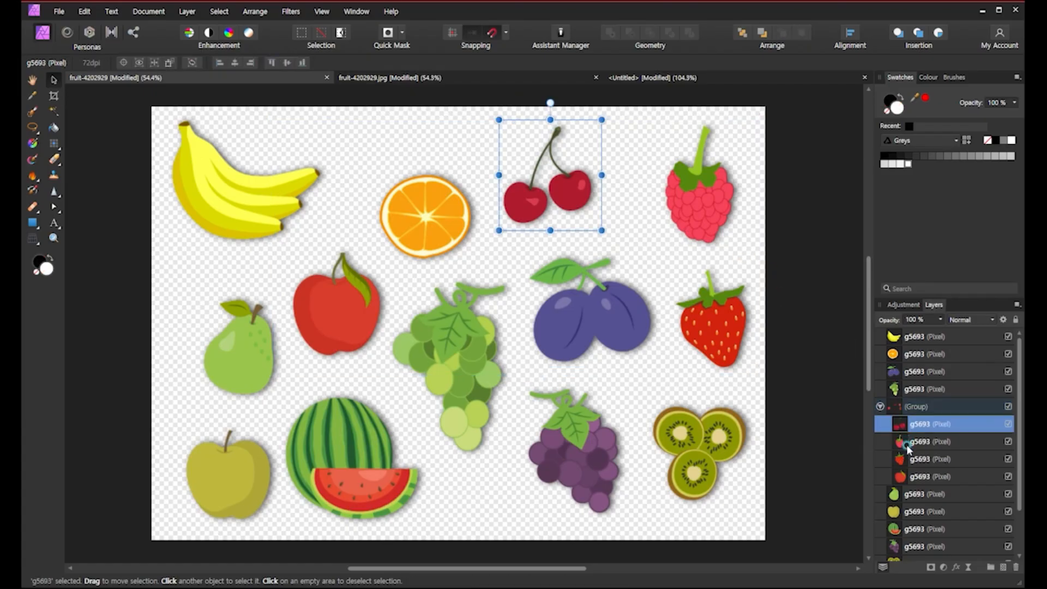
left_click(905, 441)
left_click(910, 459)
left_click(916, 476)
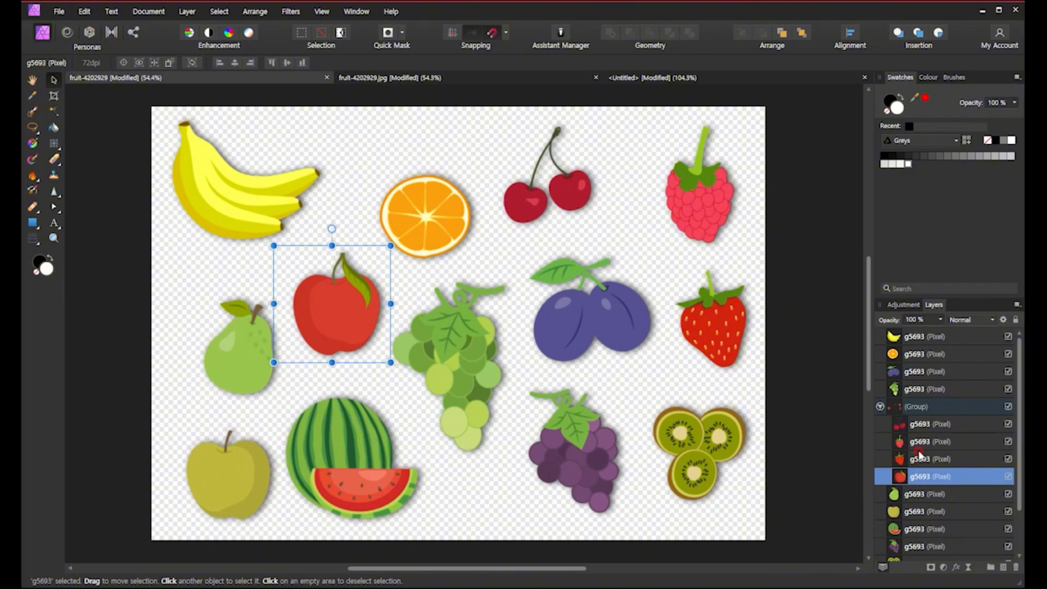
left_click(880, 406)
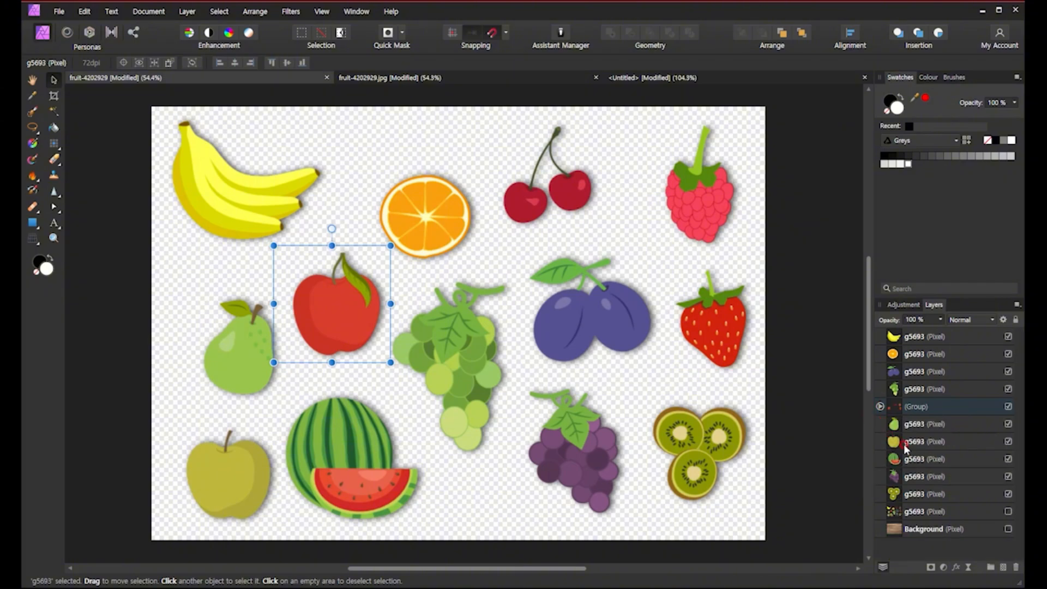
- Select the green grapes, pear, green apple, watermelon and kiwi layers together and combine them into one group
left_click(457, 371)
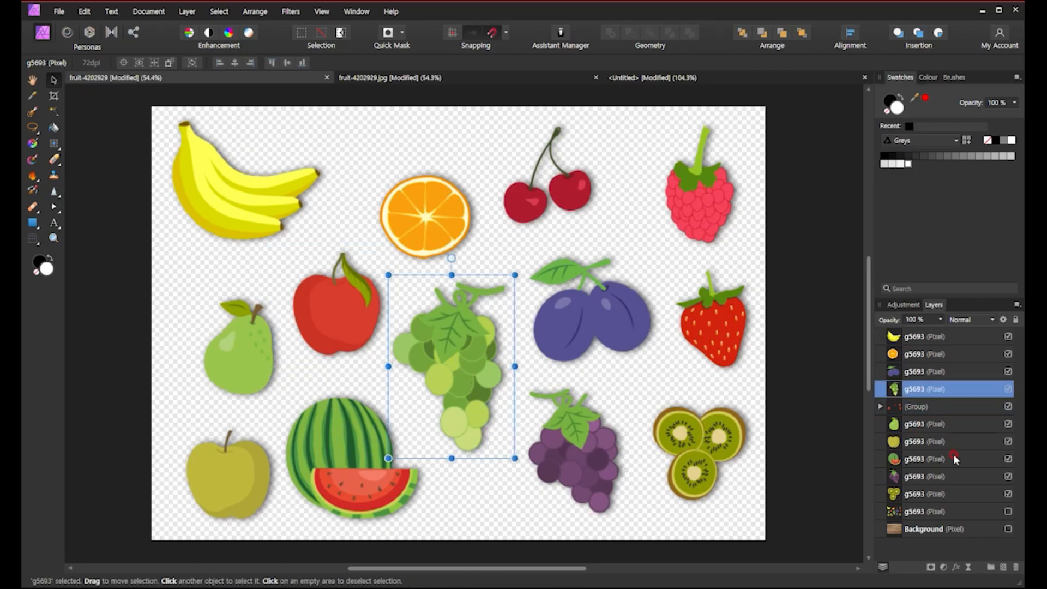
left_click(905, 425, "ctrl")
left_click(909, 444, "ctrl")
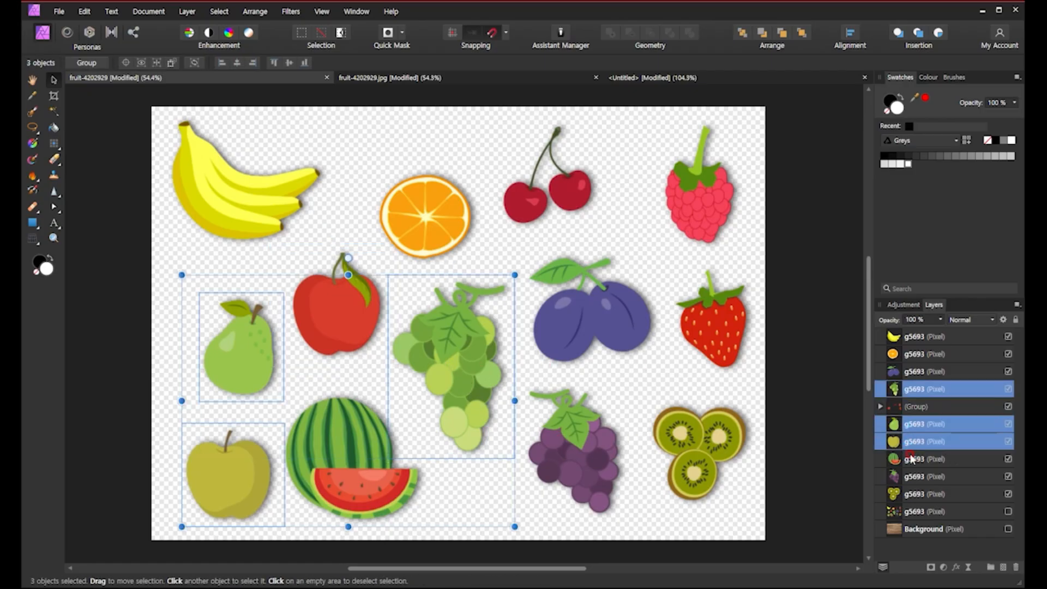
left_click(910, 460, "ctrl")
left_click(911, 495, "ctrl")
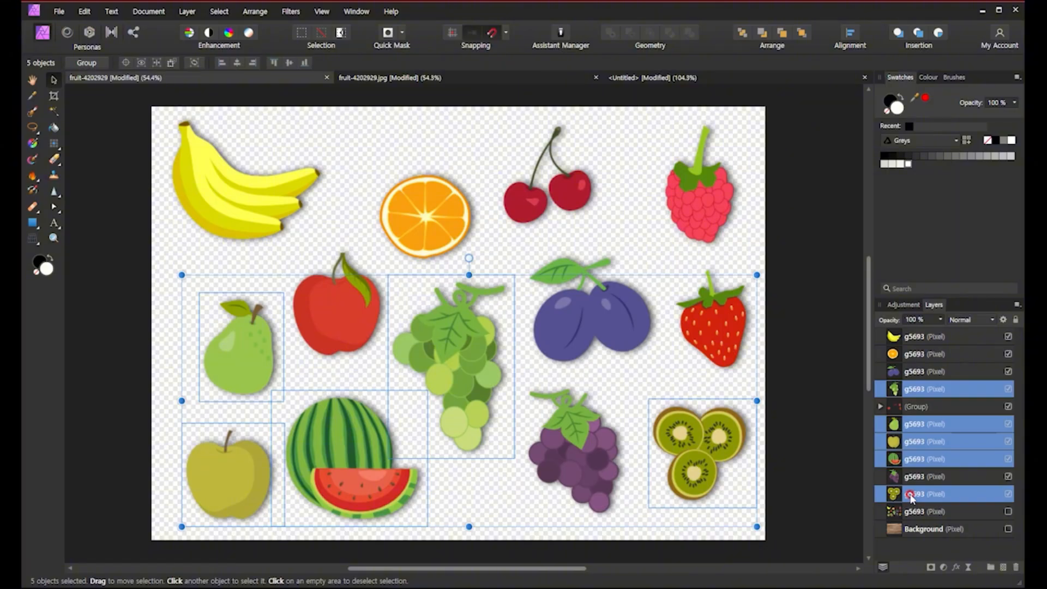
left_click(990, 568)
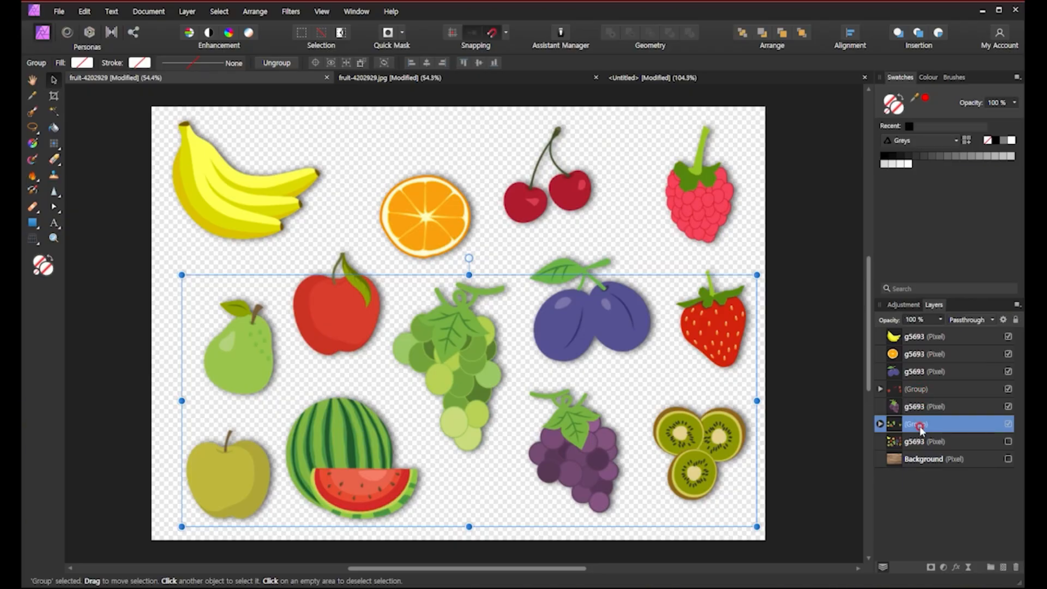
- Rename the red fruit group as "빨간색 과일"
left_click(919, 393)
left_click(927, 389)
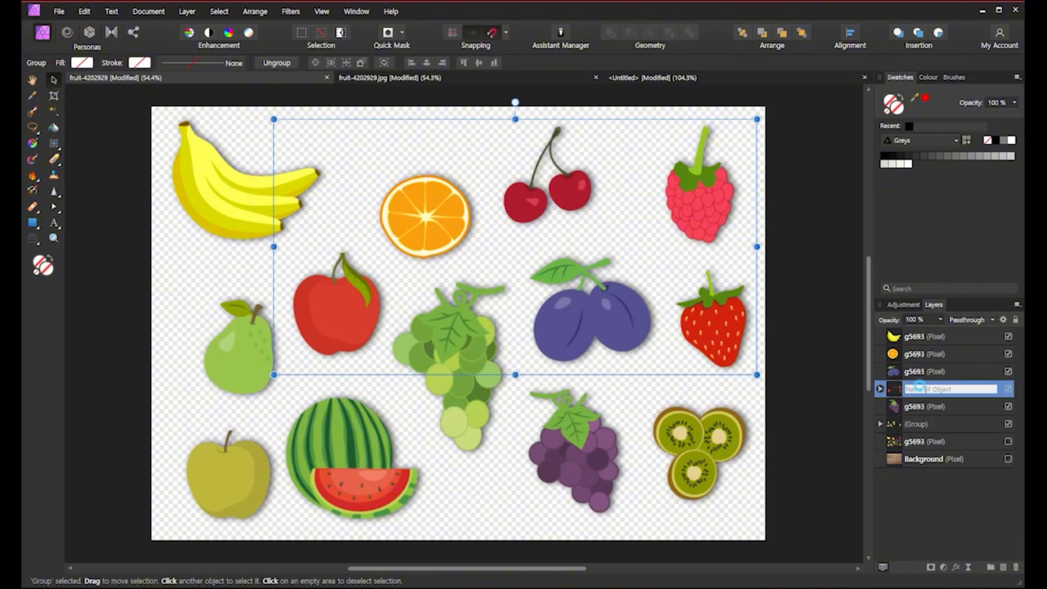
left_click(917, 372)
left_click(917, 373)
left_click(918, 391)
left_click(922, 389)
type("re")
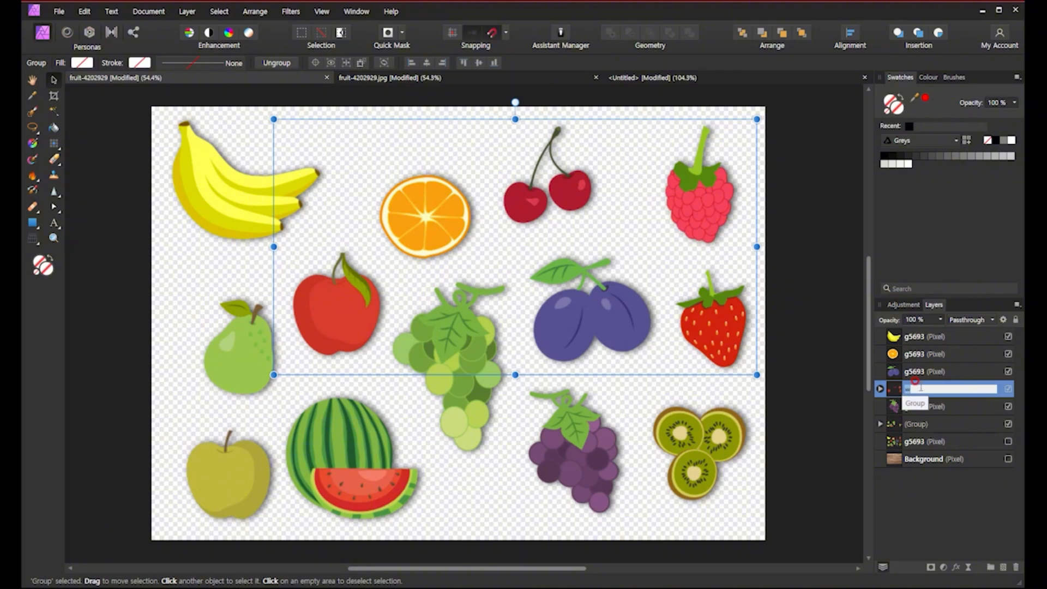
type("색 과일")
key("Return")
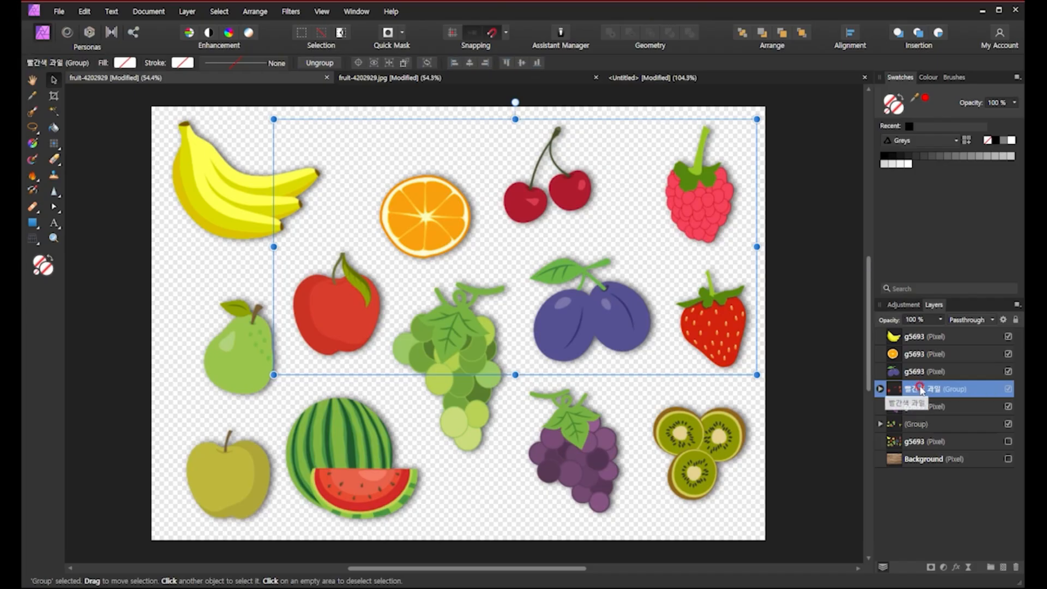
- Rename the green fruit group as "초록색 과일" and leave it selected
double_click(914, 425)
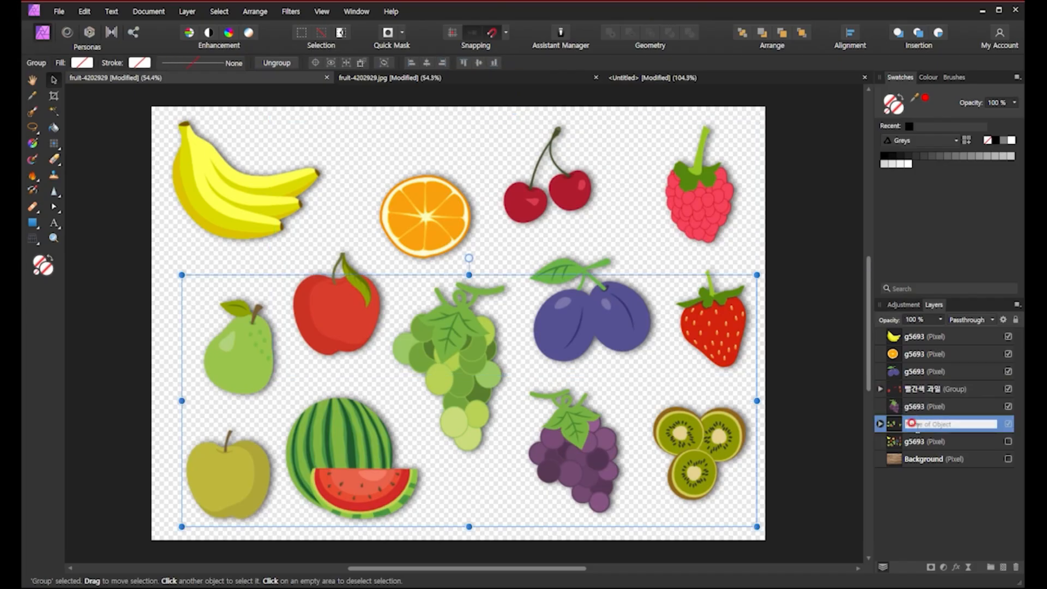
type("초록색ㄱ")
key("BackSpace")
type("과일")
key("Return")
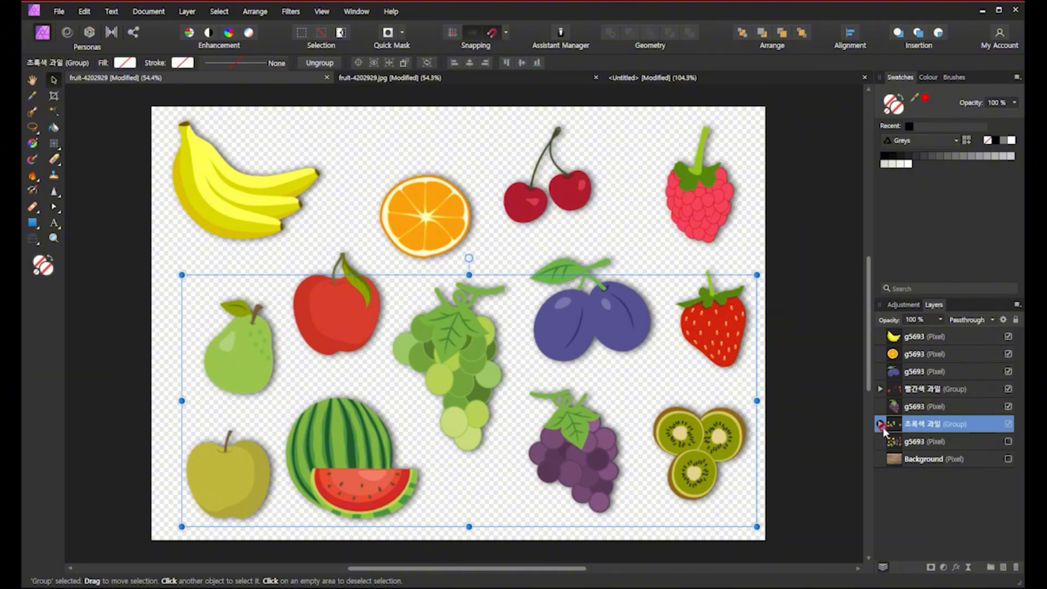
left_click(895, 390)
left_click(923, 425)
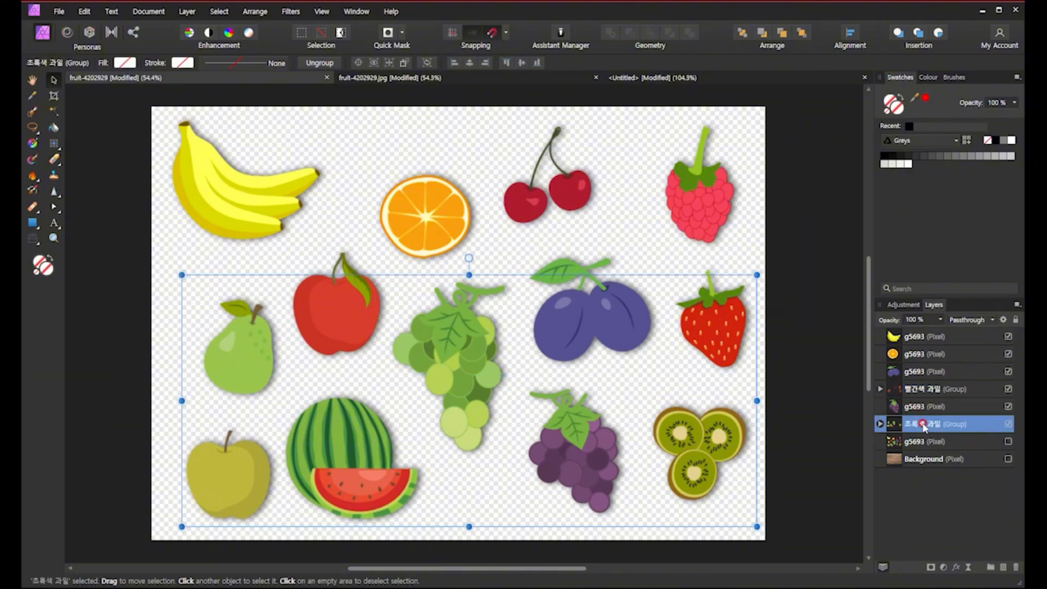
- Select the banana and orange layers together and combine them into one group
left_click(897, 338)
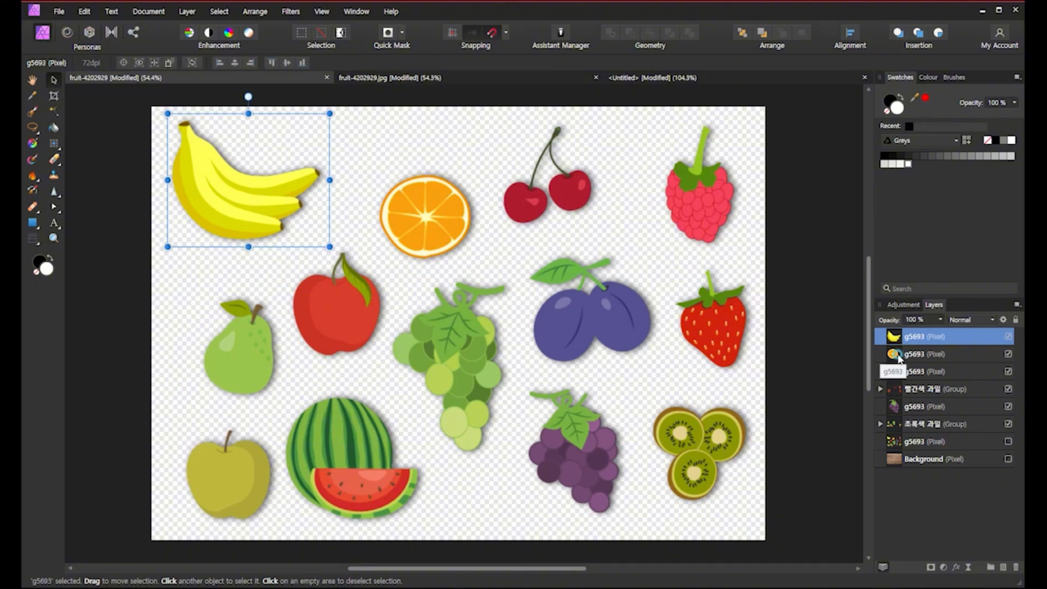
left_click(897, 355)
left_click(915, 357, "shift")
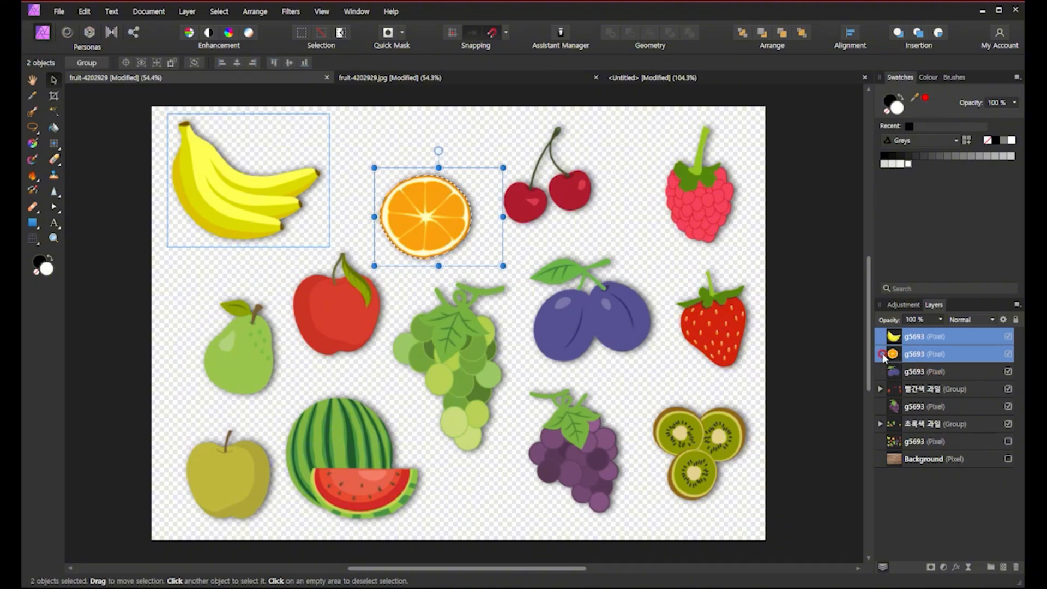
left_click(955, 338)
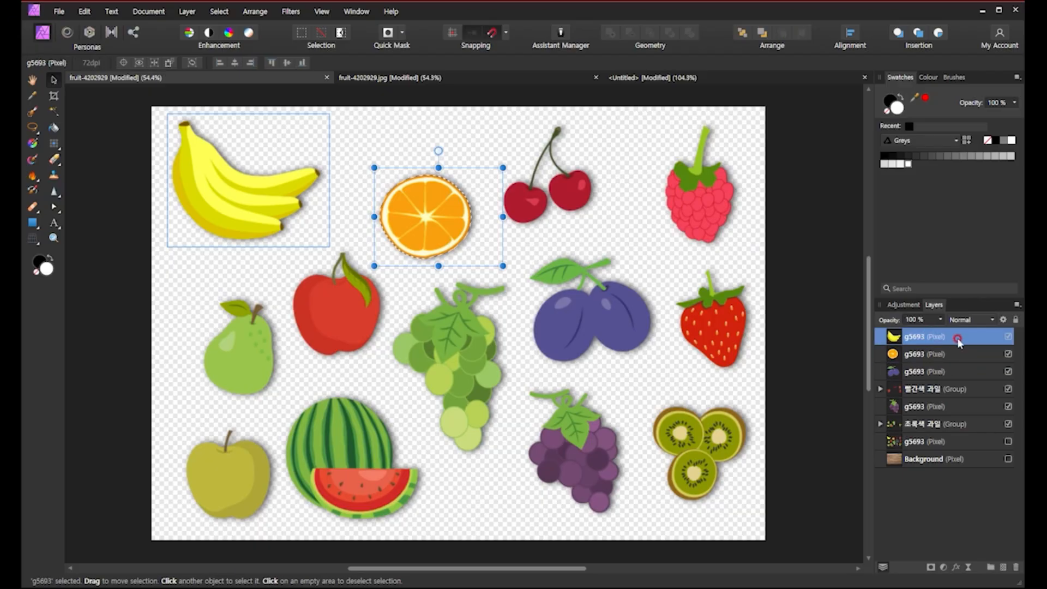
left_click(893, 338)
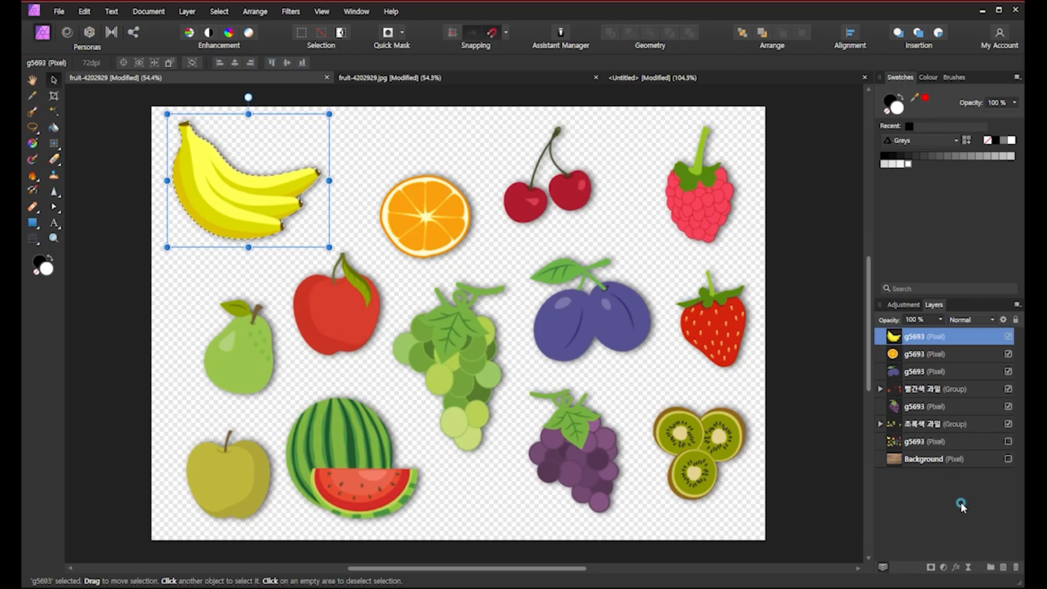
left_click(920, 360, "ctrl")
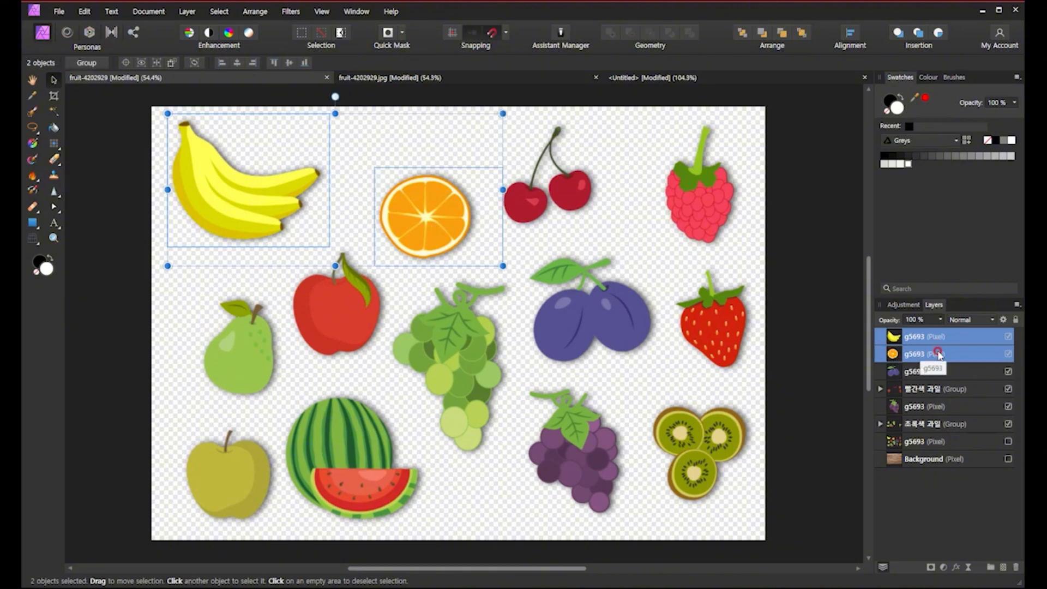
left_click(919, 335)
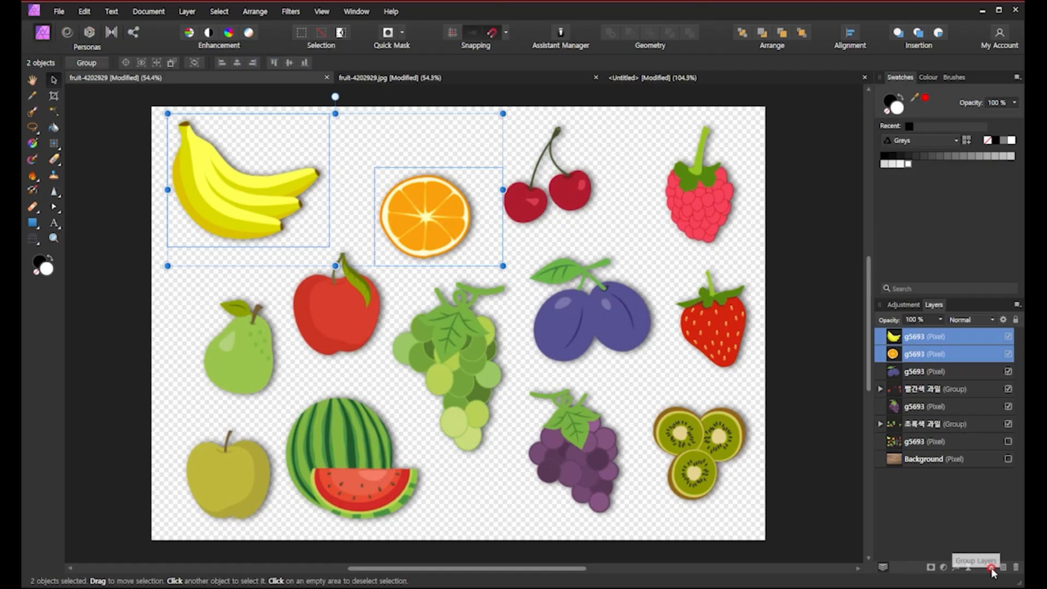
left_click(991, 568)
- Rename the banana and orange group as "노란색 과일"
double_click(911, 333)
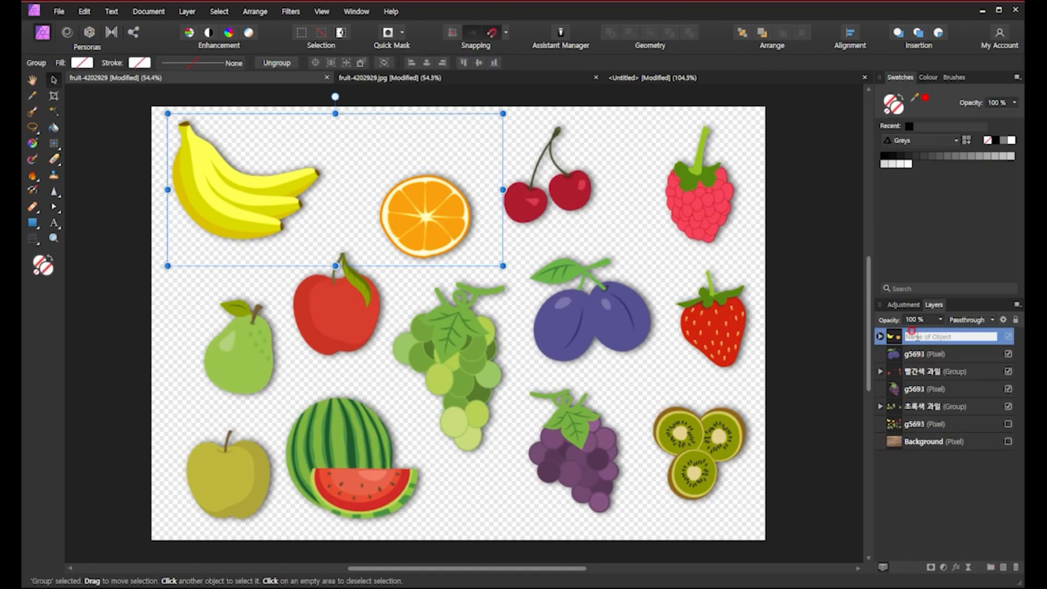
type("노란색 과일")
key("Return")
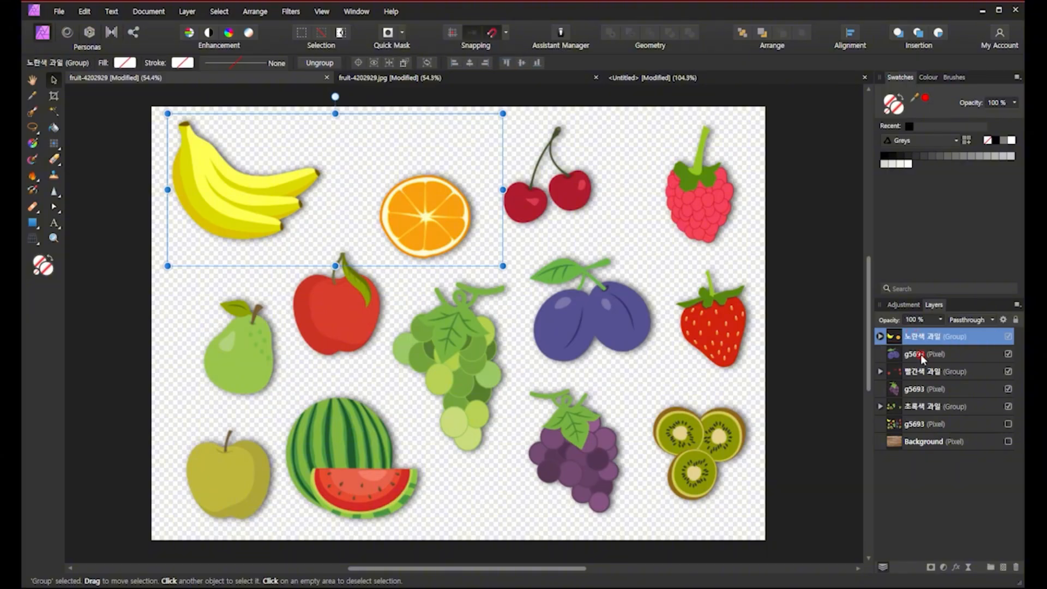
- Group the plum and purple grapes layers and name the group "보라색 과일"
left_click(921, 354)
left_click(931, 391, "ctrl")
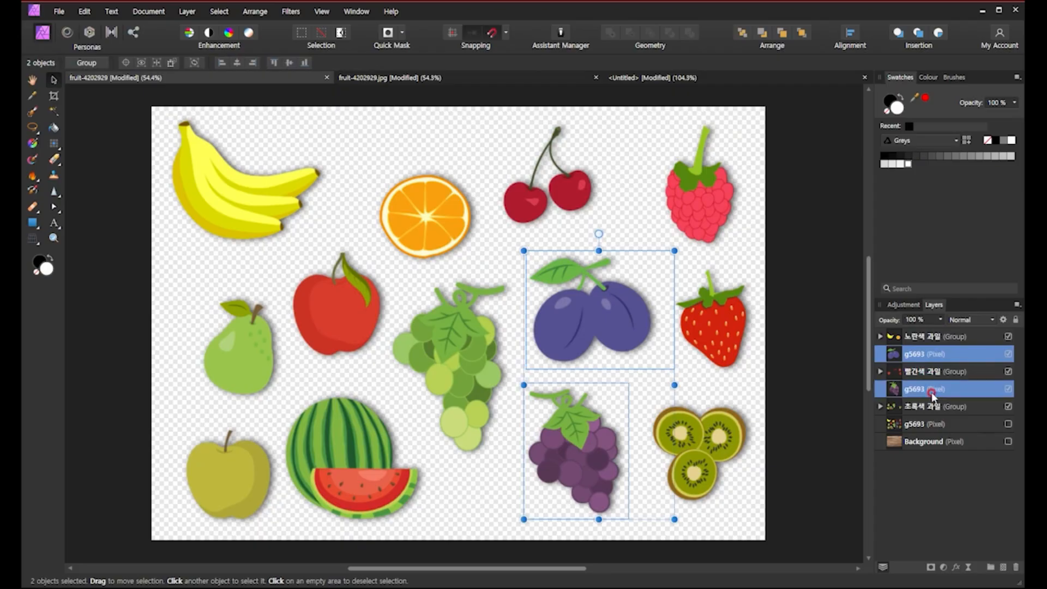
left_click(990, 567)
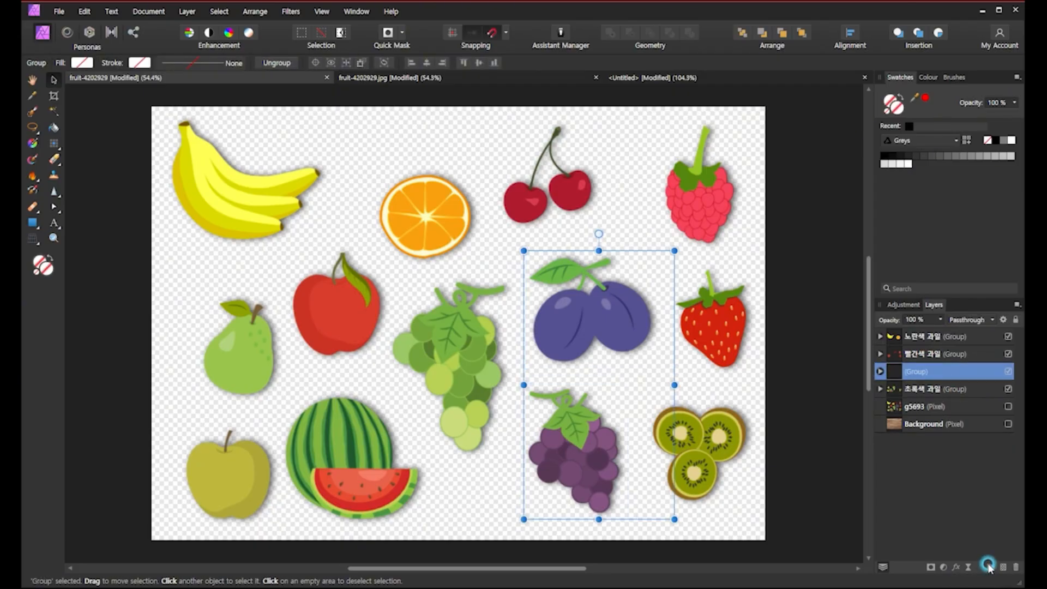
double_click(917, 371)
type("보라색")
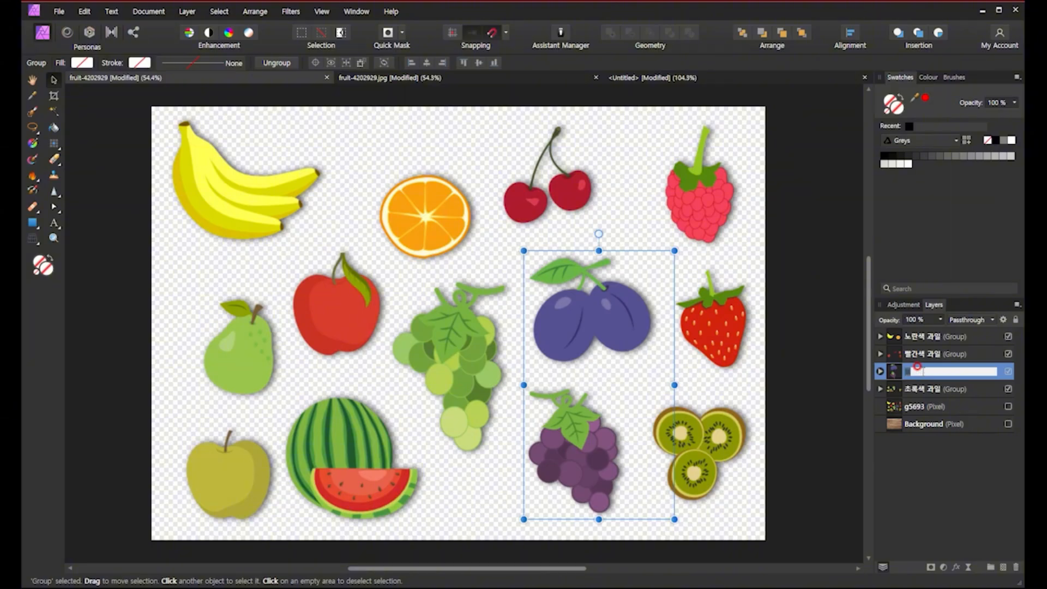
type(" 과일")
key("Return")
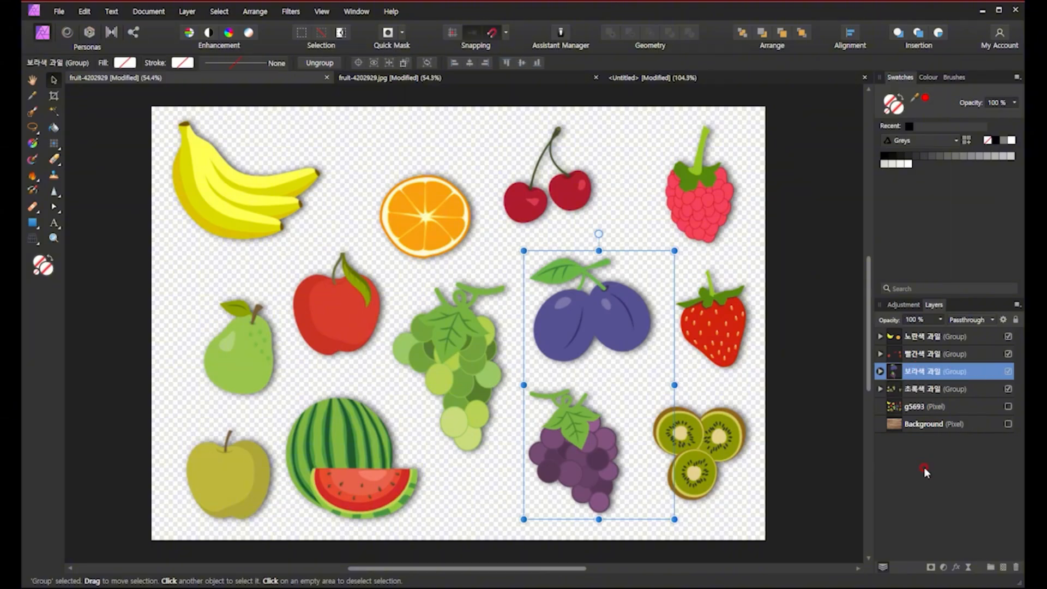
- Select the purple fruit group and move it slightly upward on the canvas
left_click(916, 446)
left_click(934, 305)
left_click(918, 372)
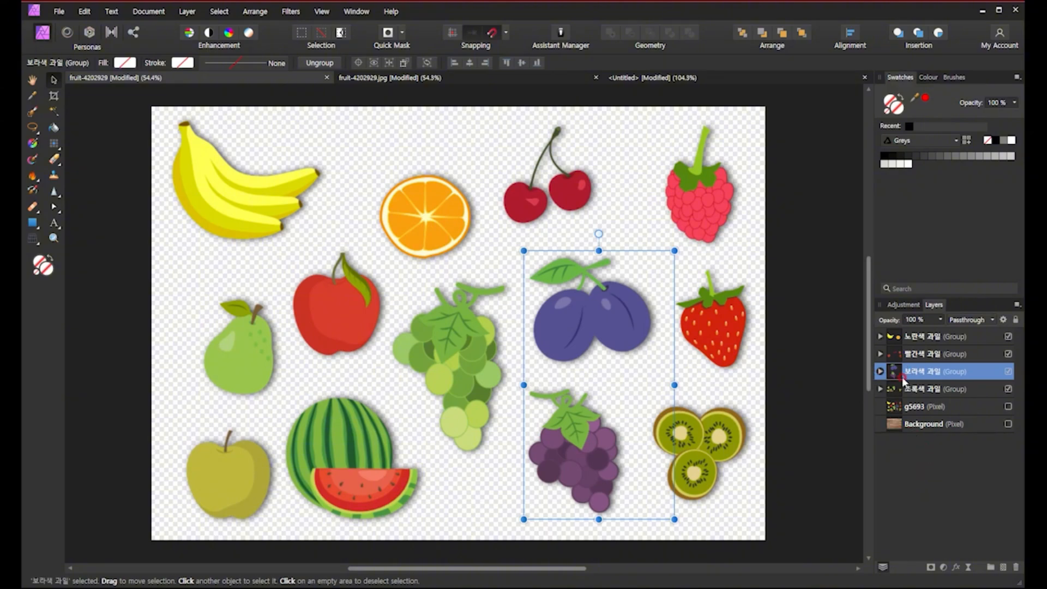
mouse_move(626, 334)
left_mouse_down()
mouse_move(593, 317)
mouse_move(627, 335)
left_mouse_up()
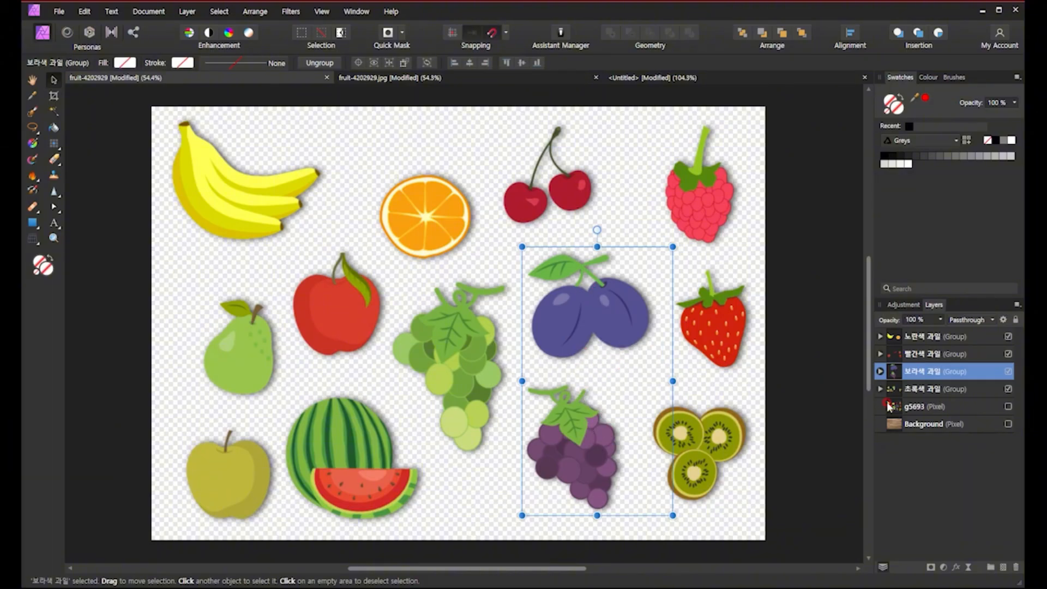
- Expand the purple fruit group, select its plum layer to check it, and collapse the group
left_click(880, 372)
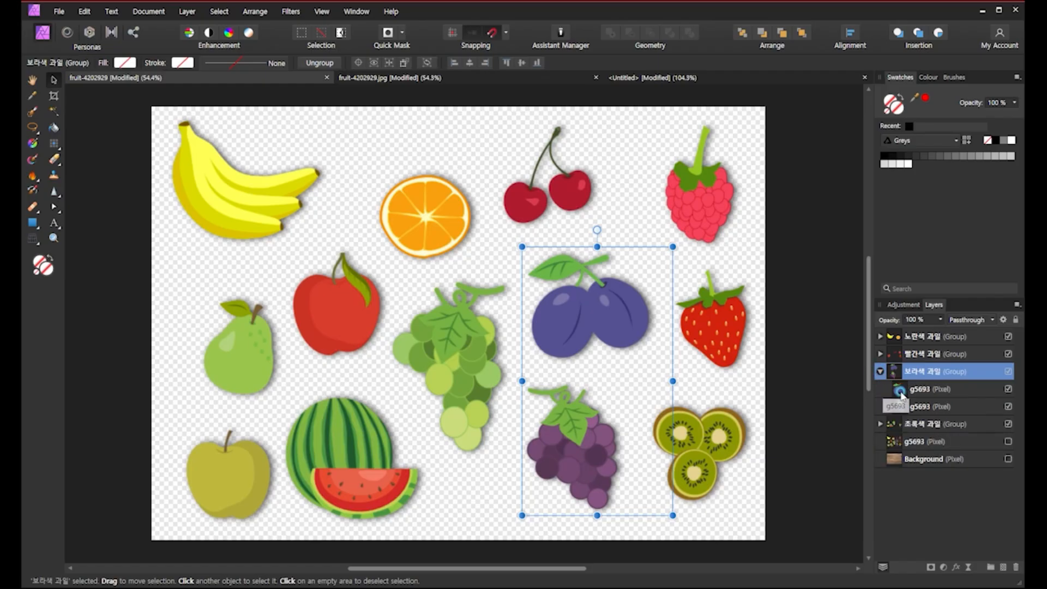
left_click(900, 393)
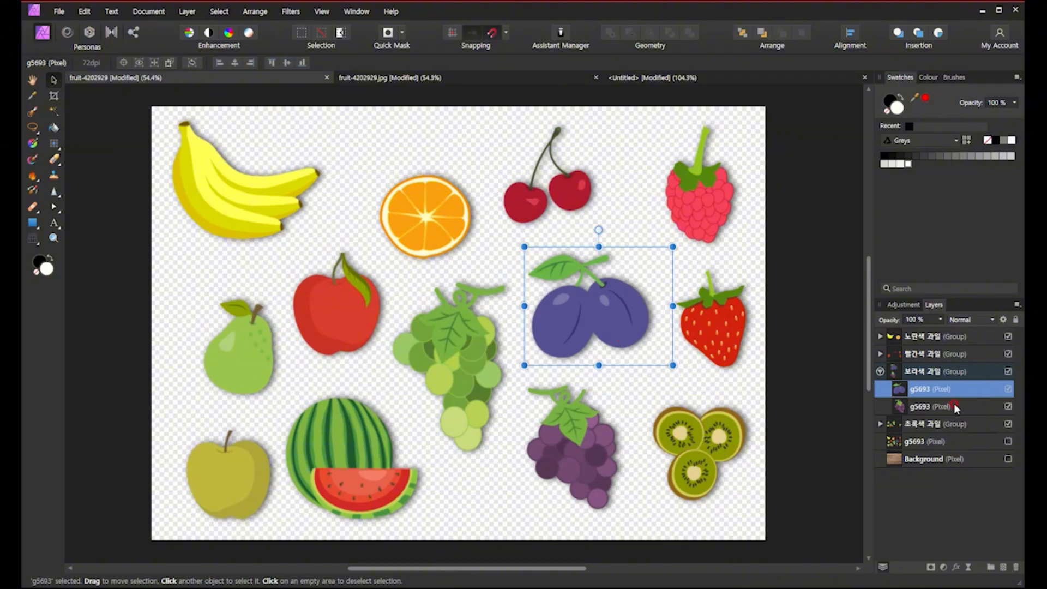
left_click(881, 372)
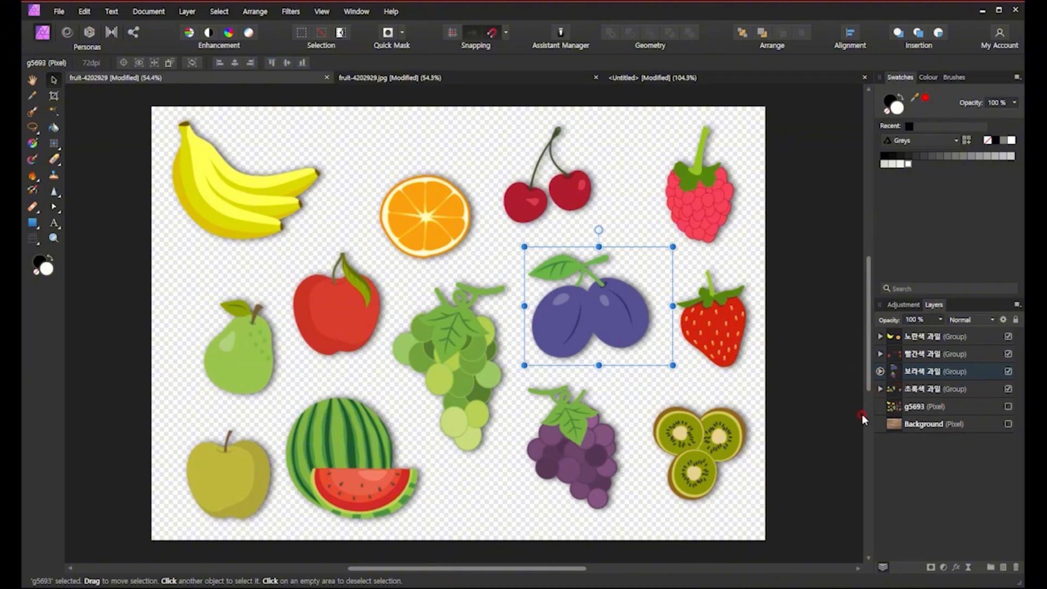
- Select the red fruit group through the raspberry on the canvas and move the group slightly up and left
left_click(692, 216)
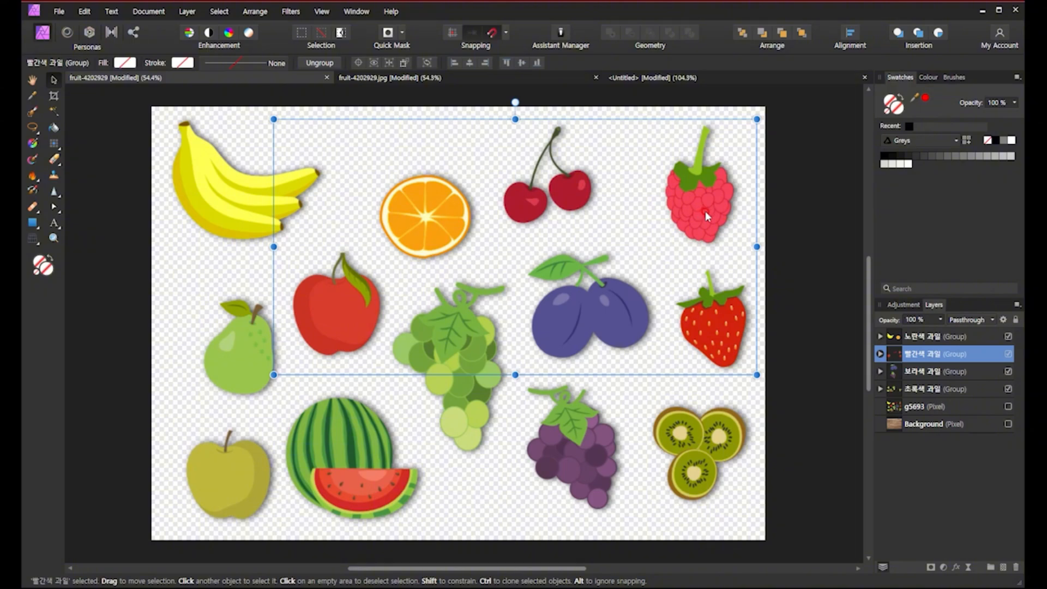
mouse_move(706, 212)
left_mouse_down()
mouse_move(670, 215)
mouse_move(693, 208)
left_mouse_up()
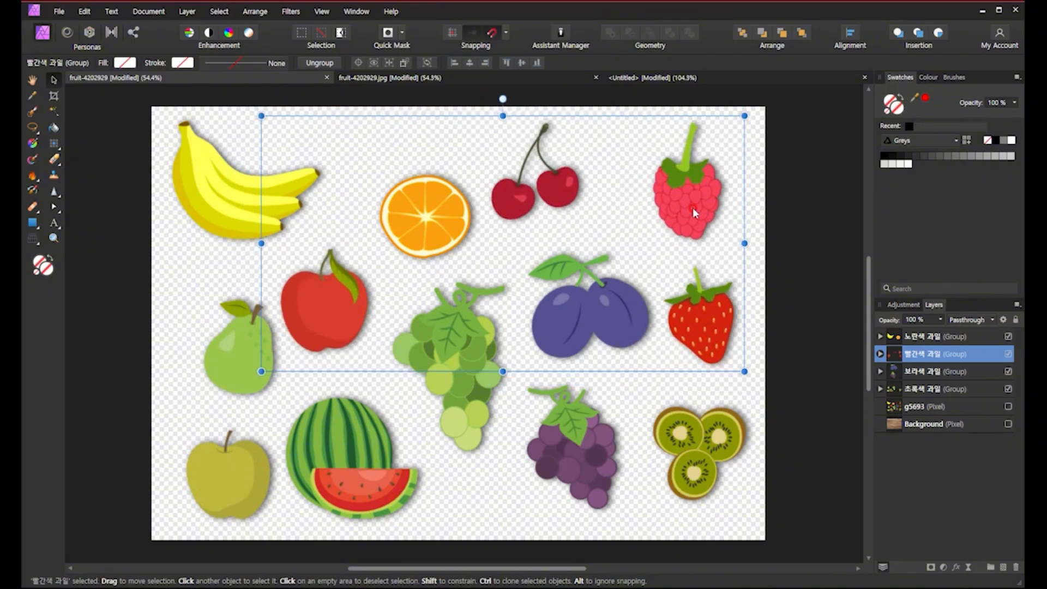
- Undo the red fruit group's last move and shift only the raspberry inside it slightly up and left, leaving the group collapsed and deselected
key("ctrl+z")
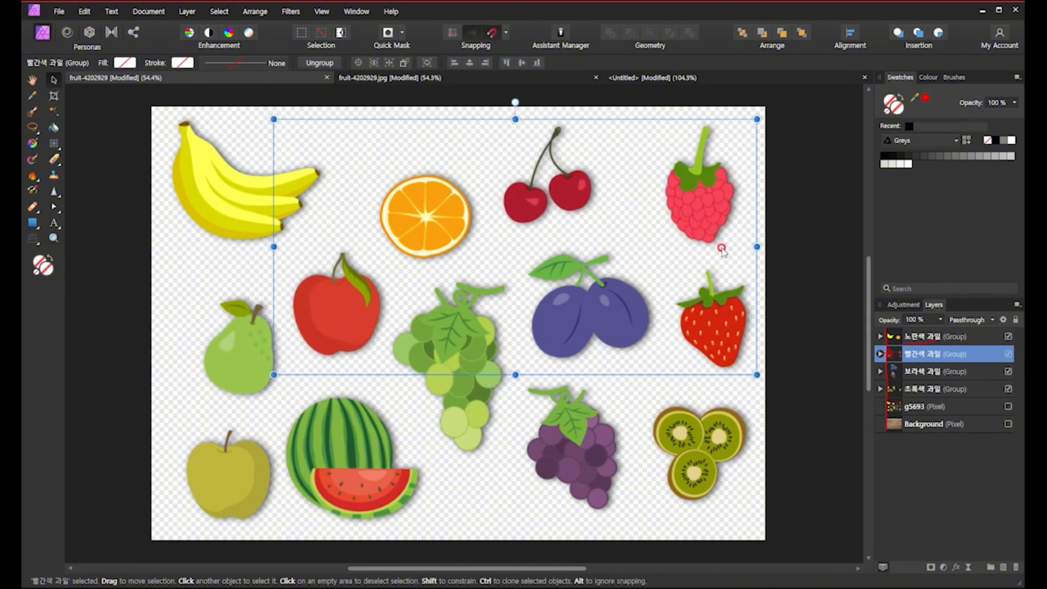
double_click(699, 221)
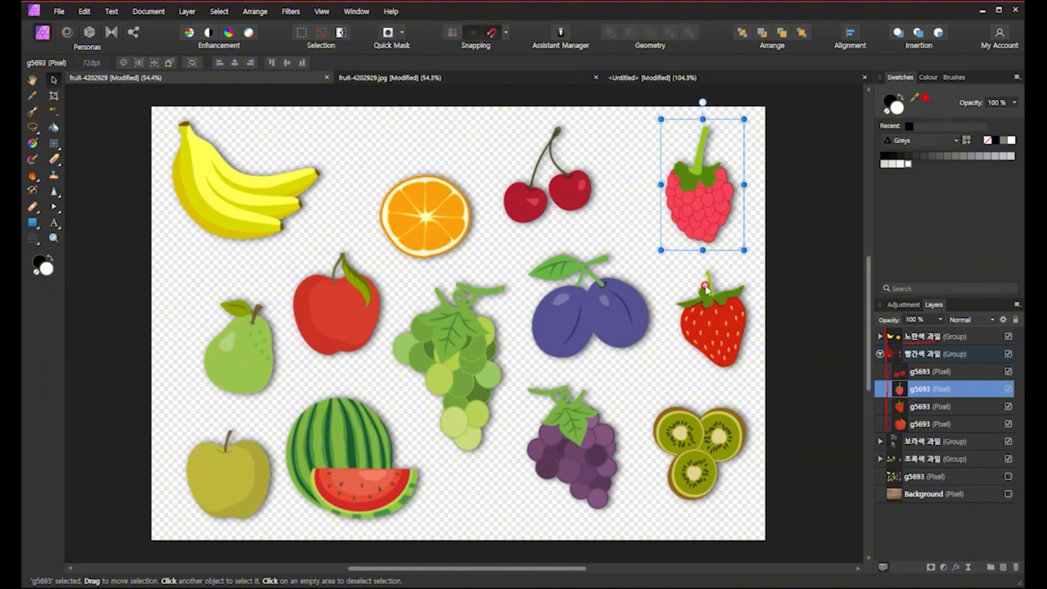
left_click_drag(706, 205, 696, 202)
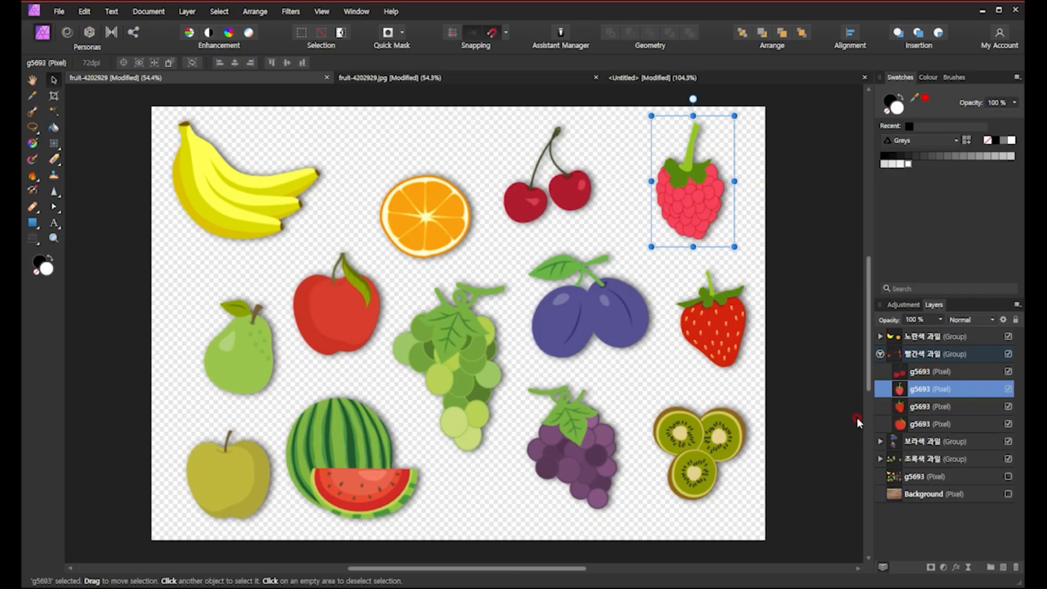
left_click(880, 354)
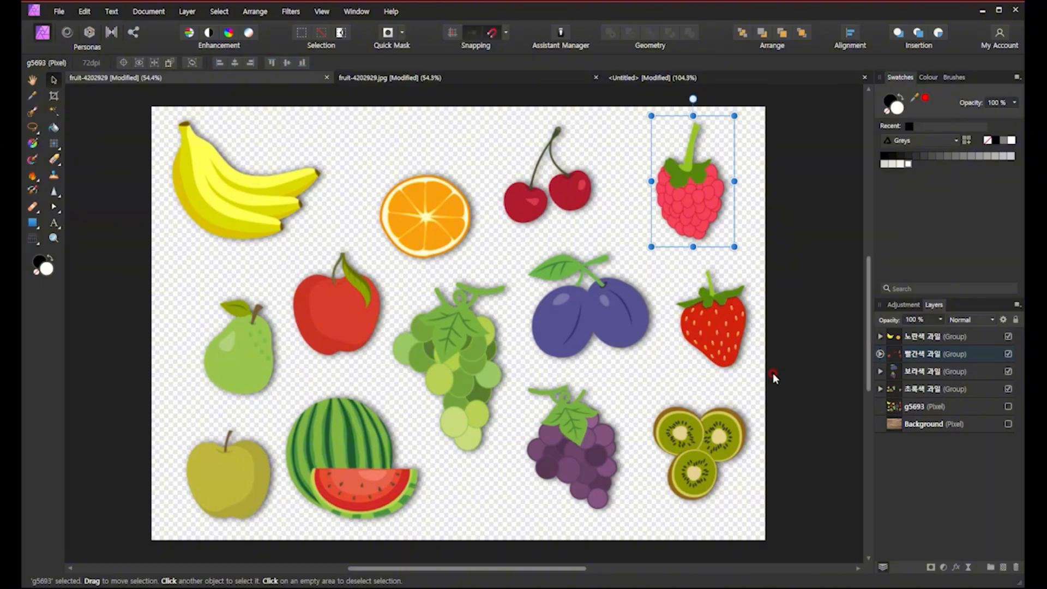
left_click(783, 361)
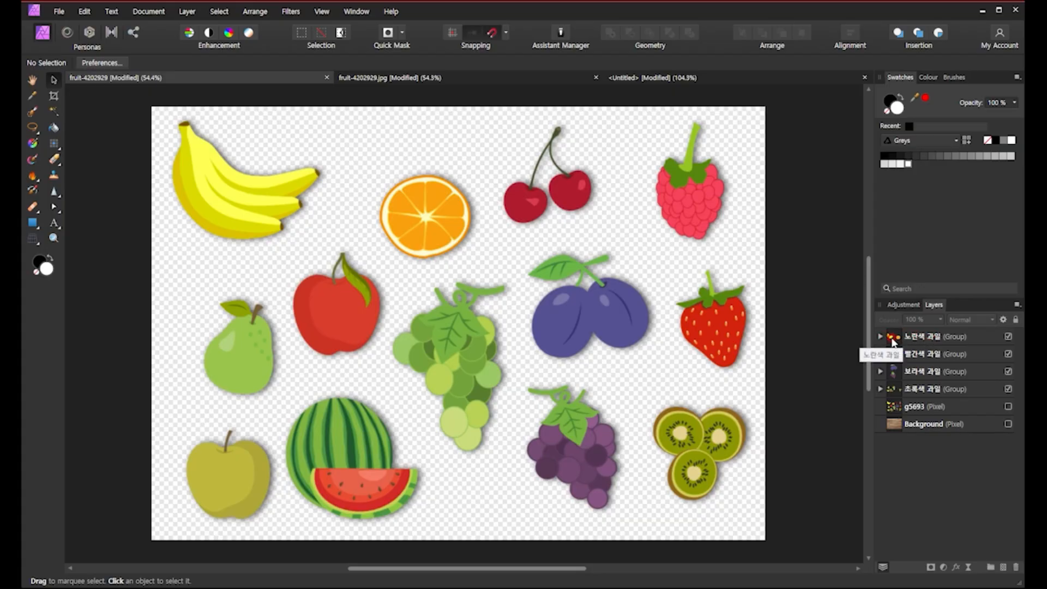
left_click(822, 403)
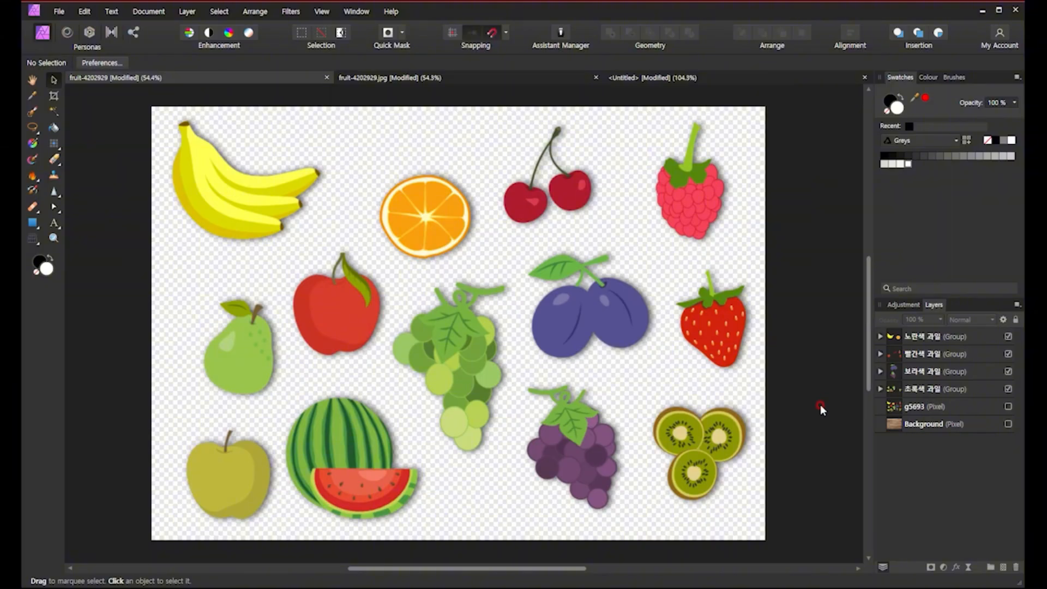
left_click(726, 478)
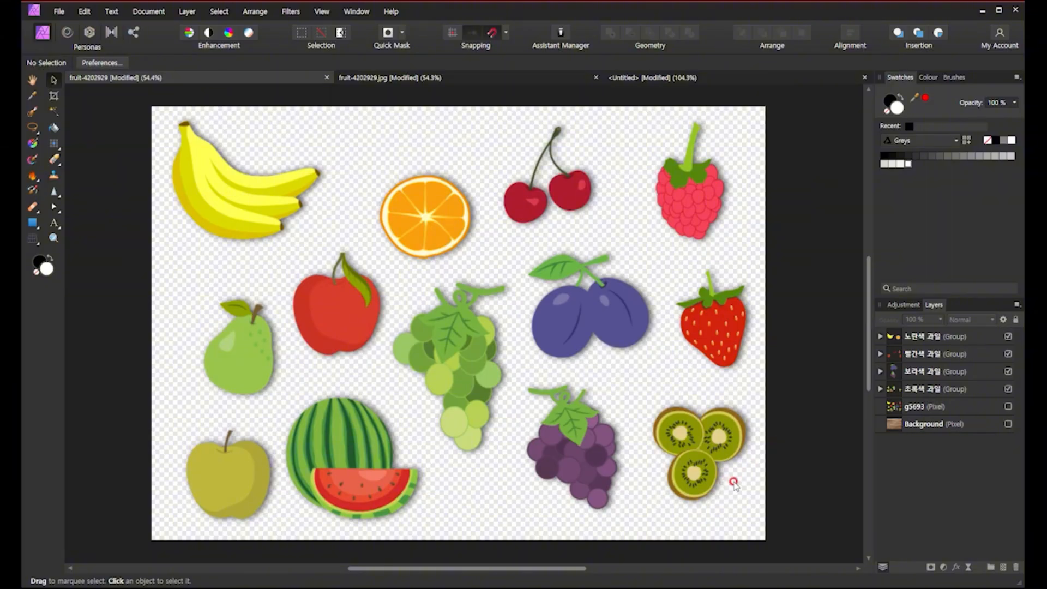
left_click(705, 466)
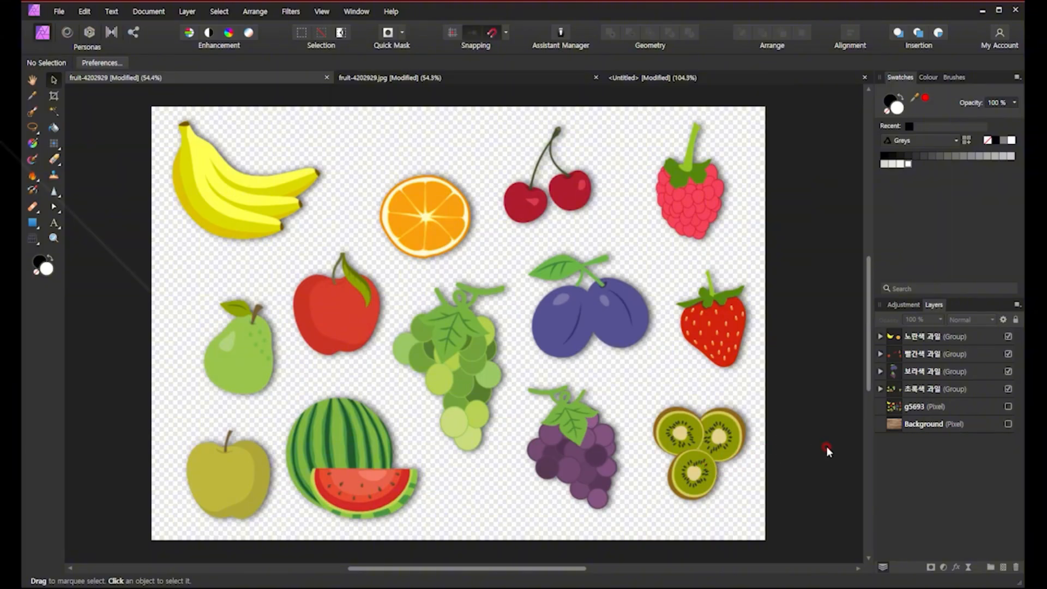